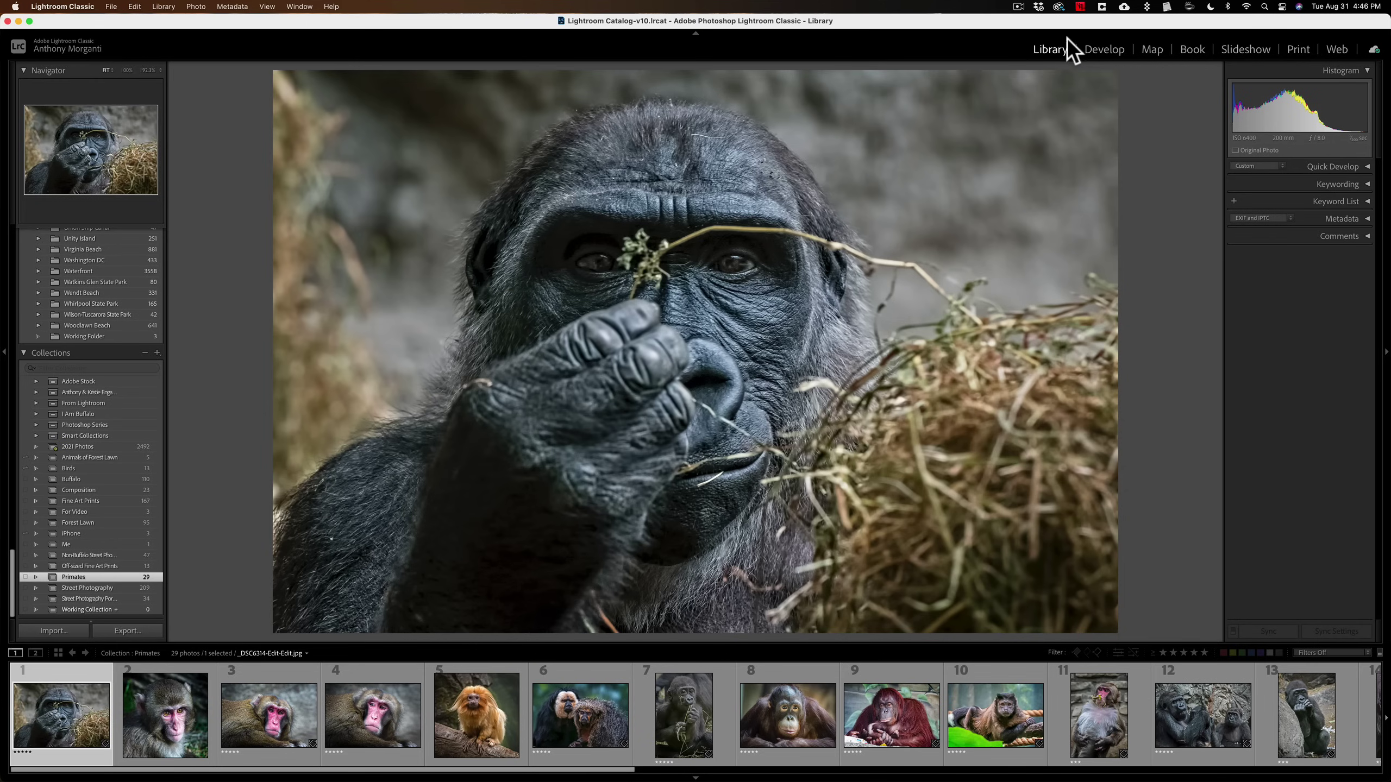
pyautogui.click(157, 353)
pyautogui.click(176, 366)
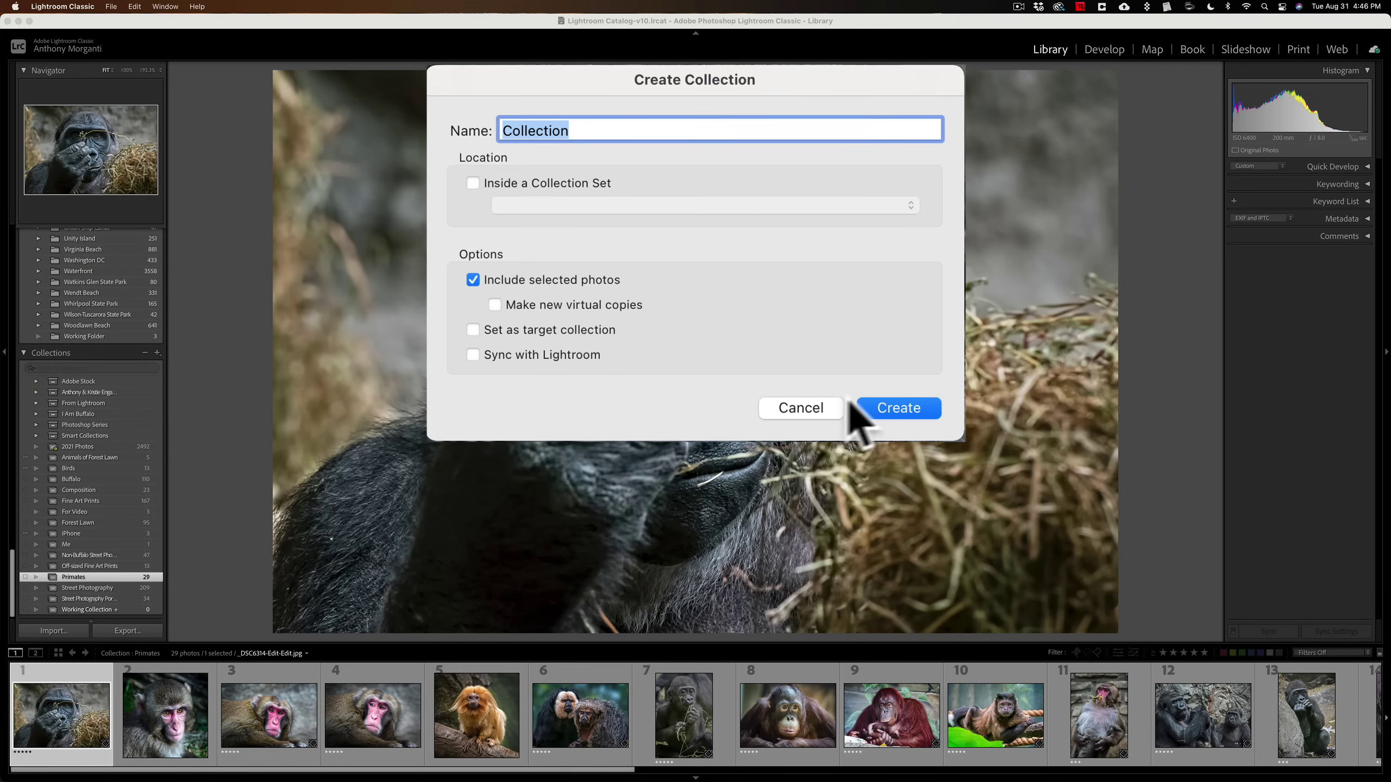
pyautogui.click(803, 409)
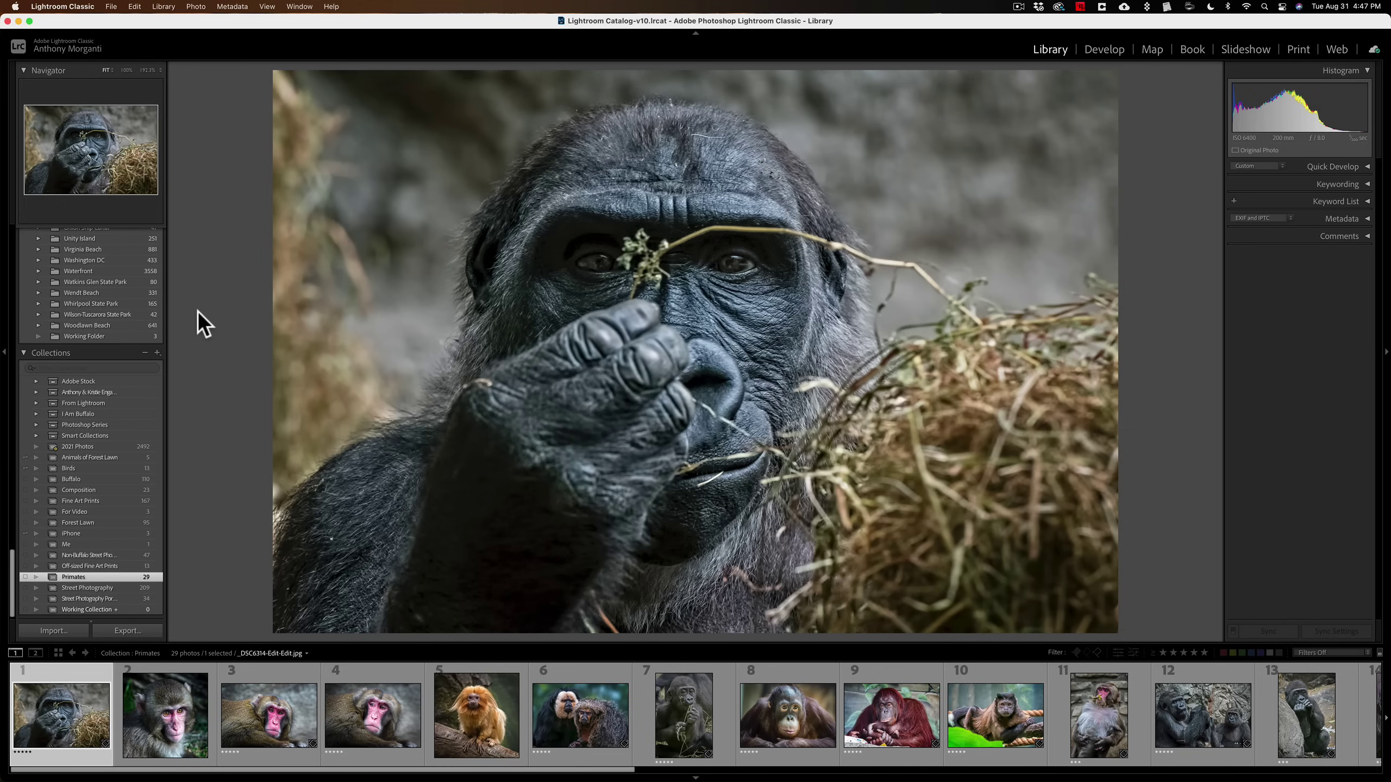
# Check the title metadata of the gorilla, orangutan and capuchin photos in the Primates collection.
pyautogui.moveTo(87, 577)
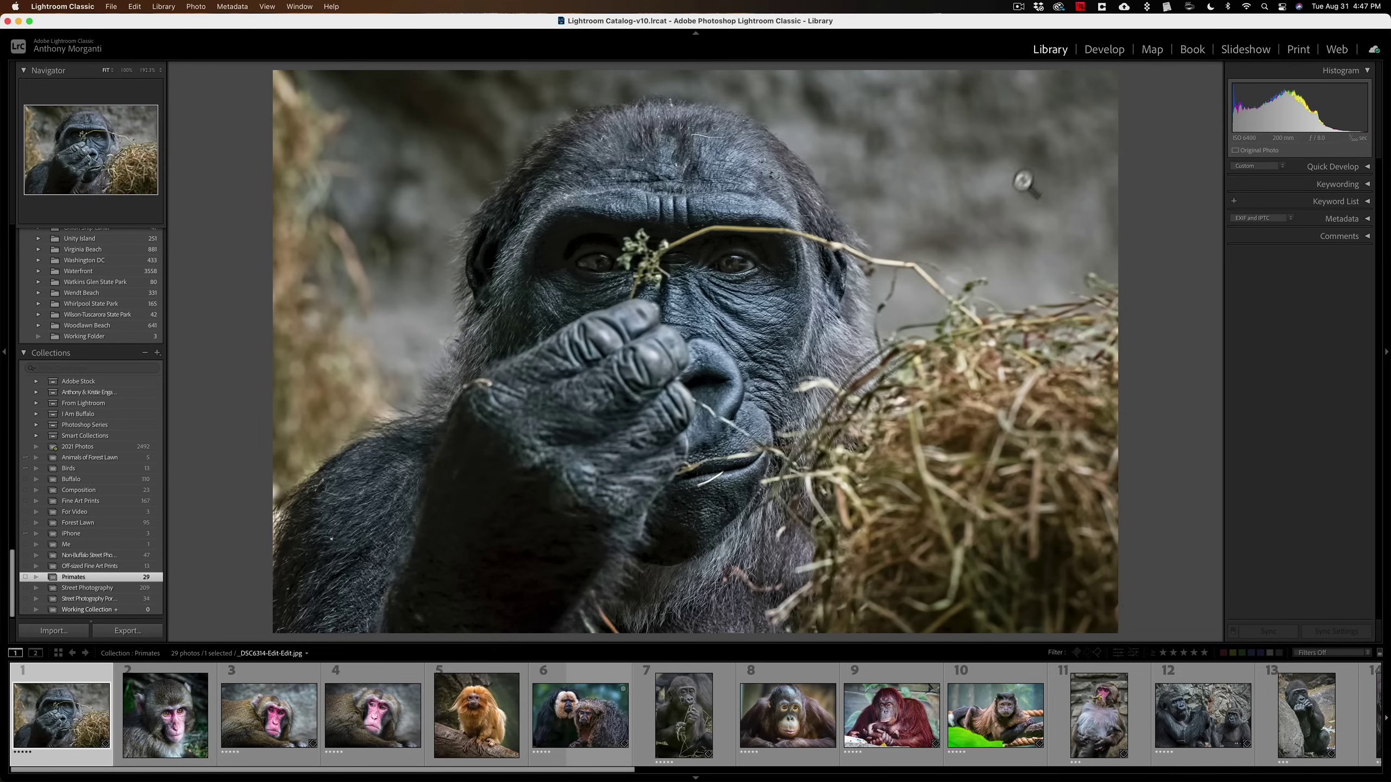
pyautogui.click(1336, 219)
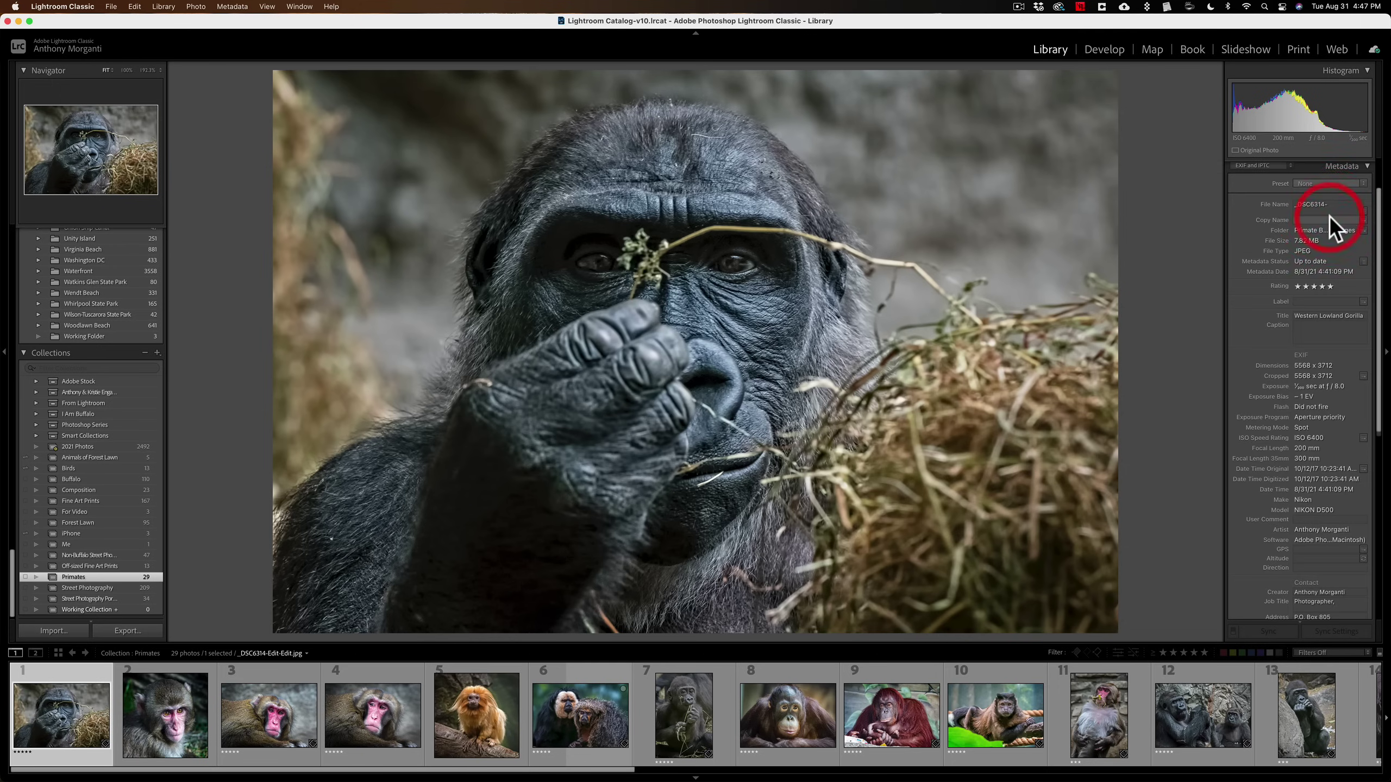
pyautogui.click(1306, 317)
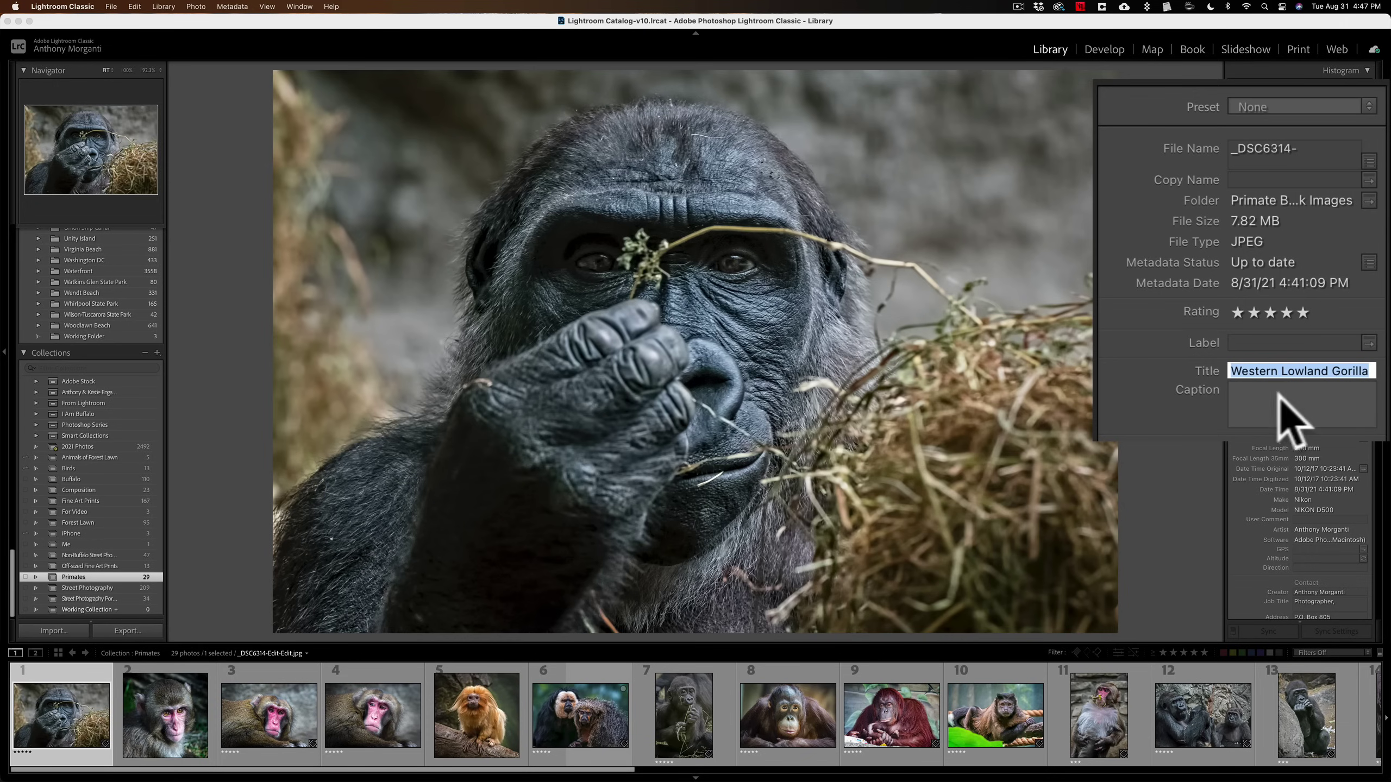
pyautogui.click(761, 722)
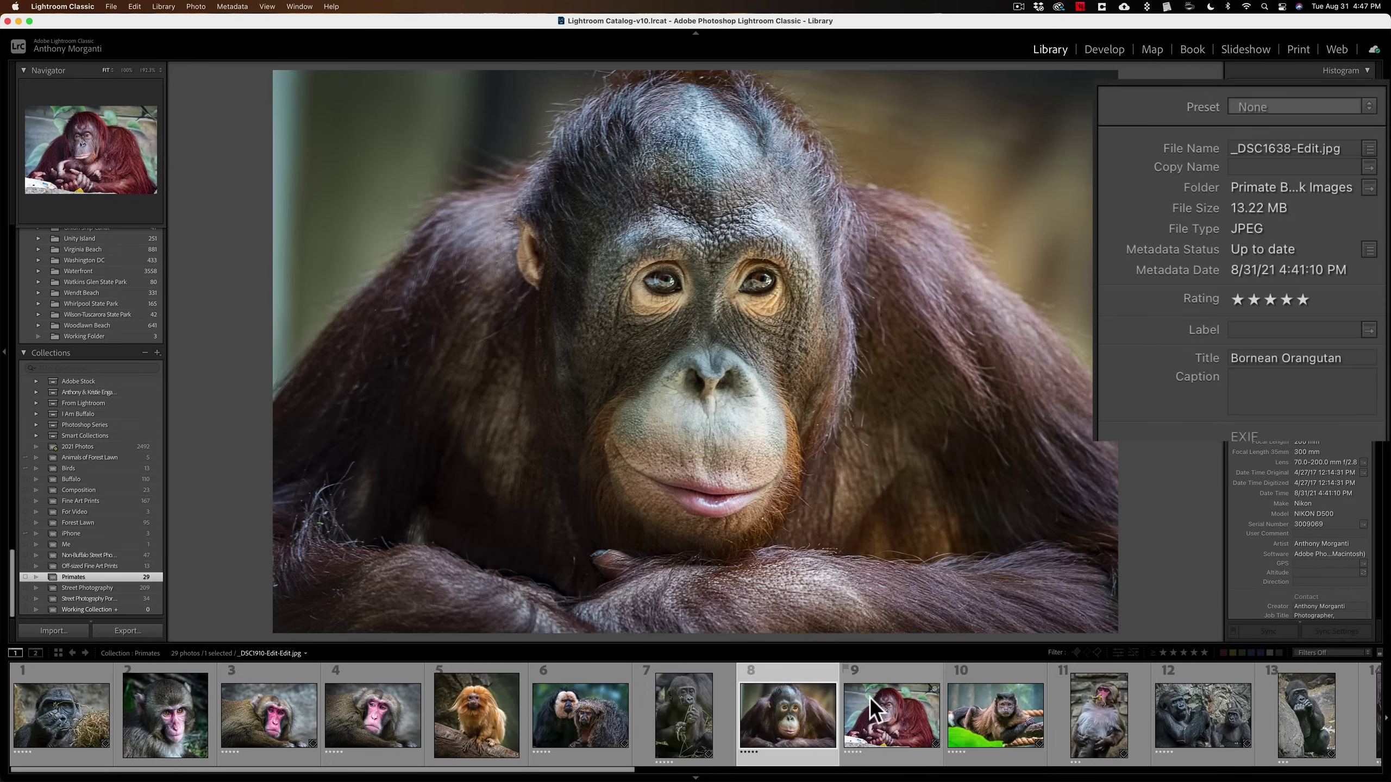
pyautogui.click(961, 707)
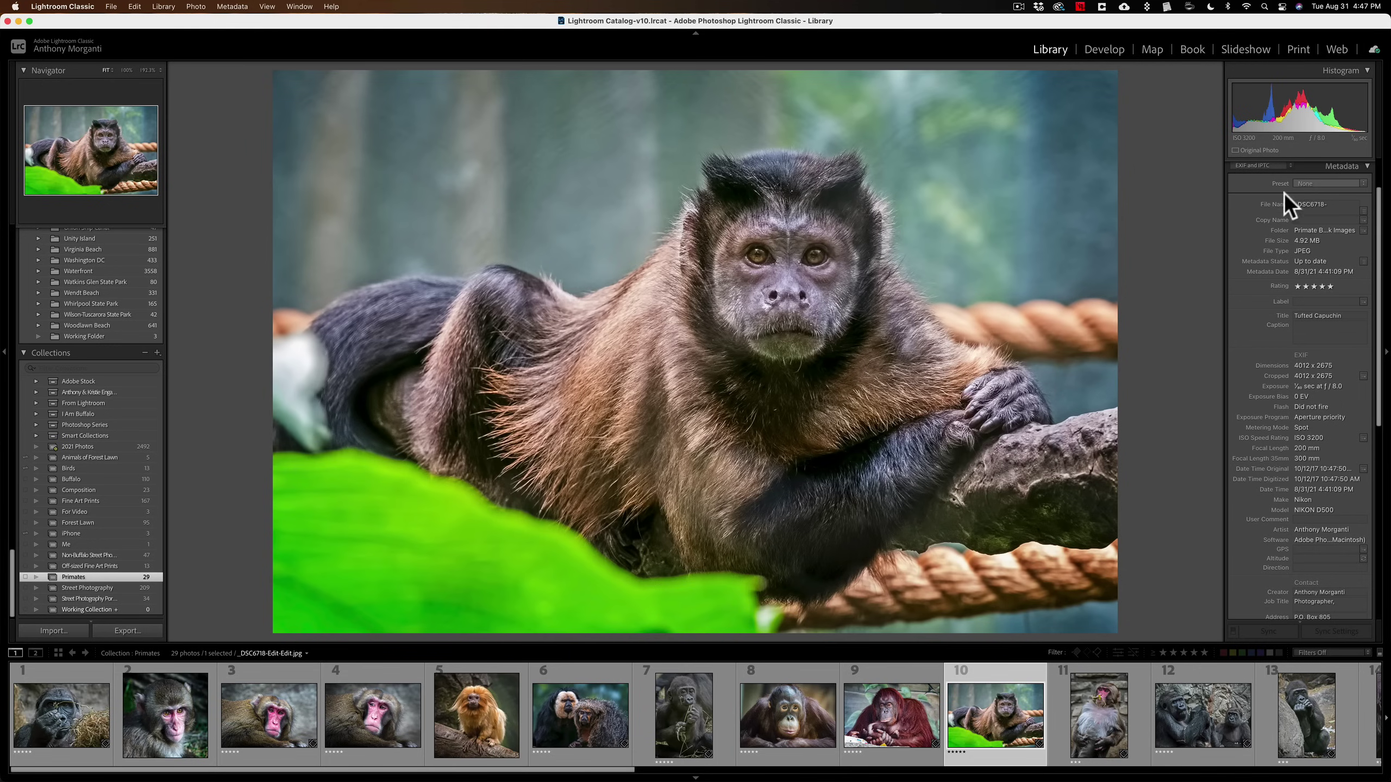
pyautogui.click(1332, 165)
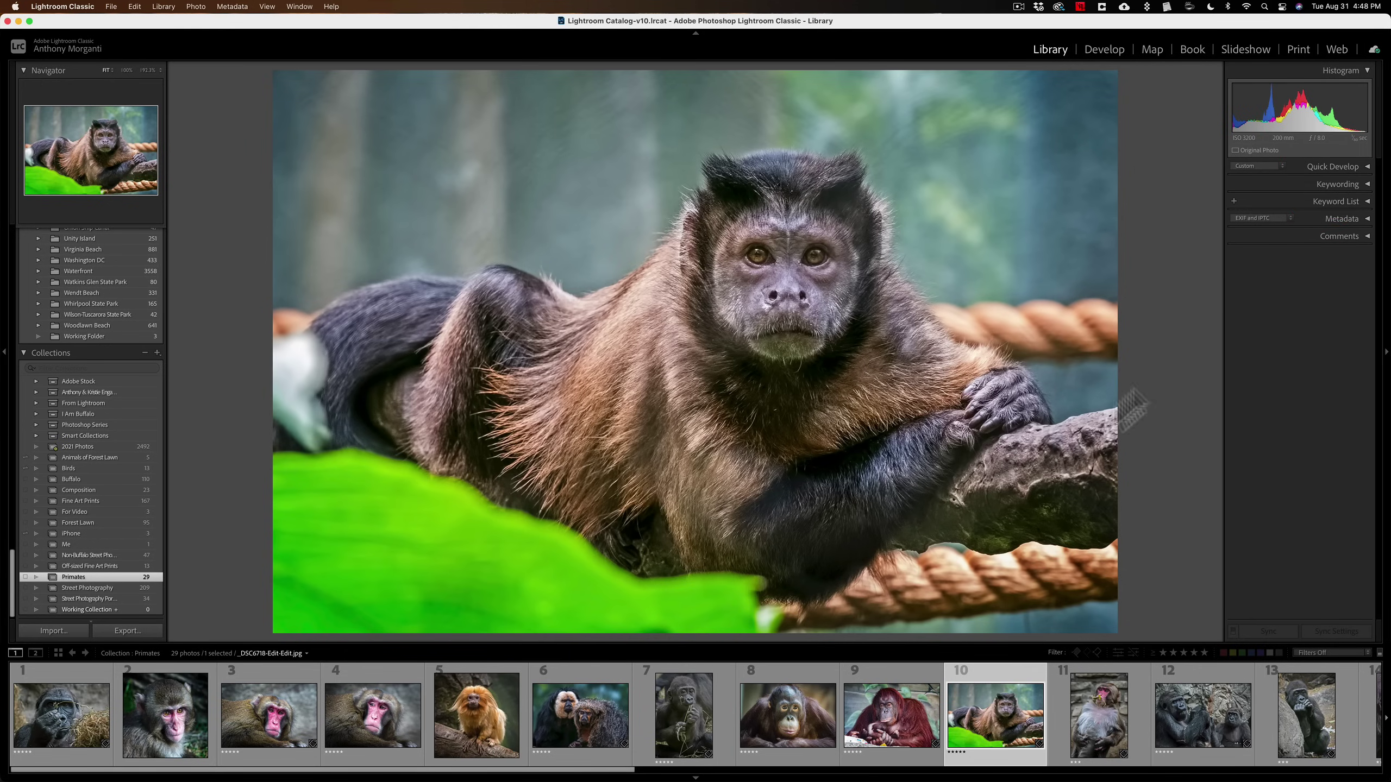
# Open the Primates collection in the Book module and set the book type to Blurb Photo Book.
pyautogui.click(62, 718)
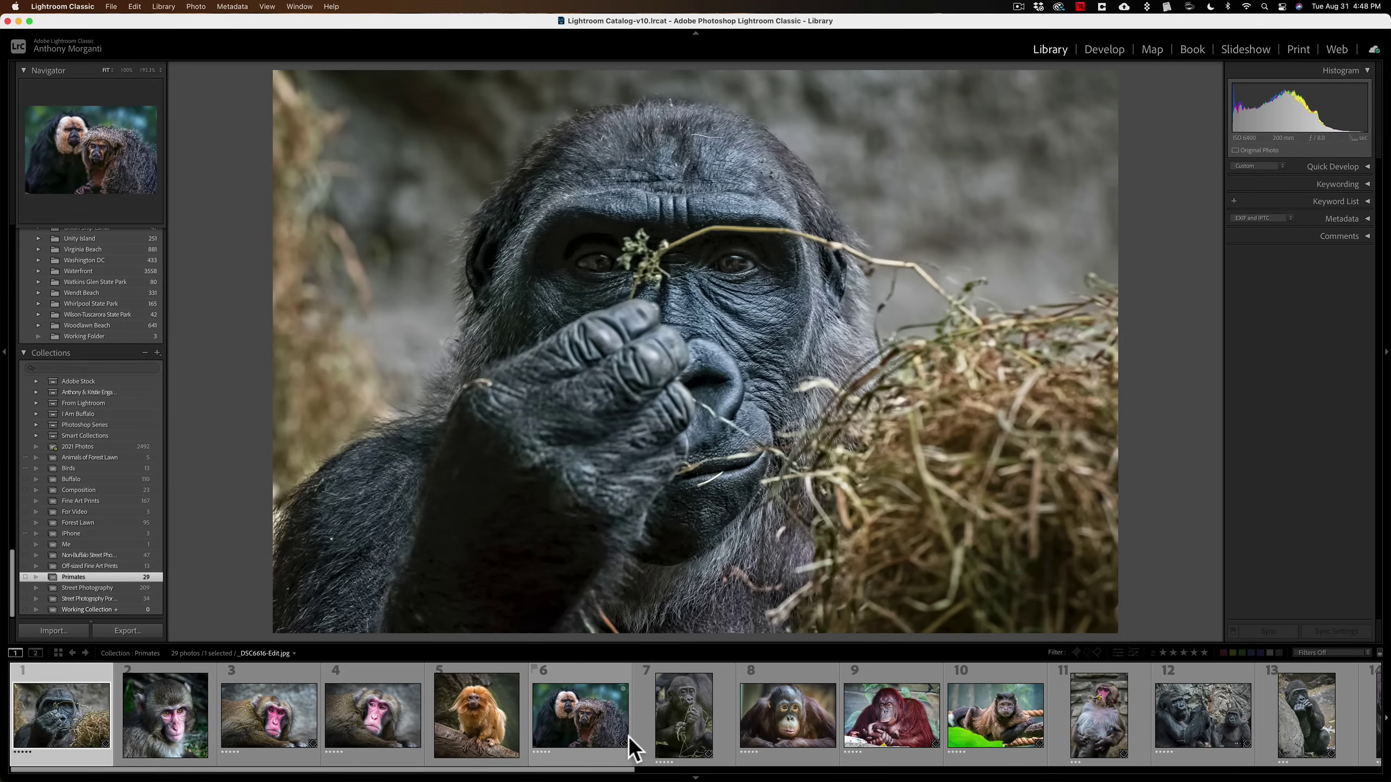
pyautogui.click(1192, 49)
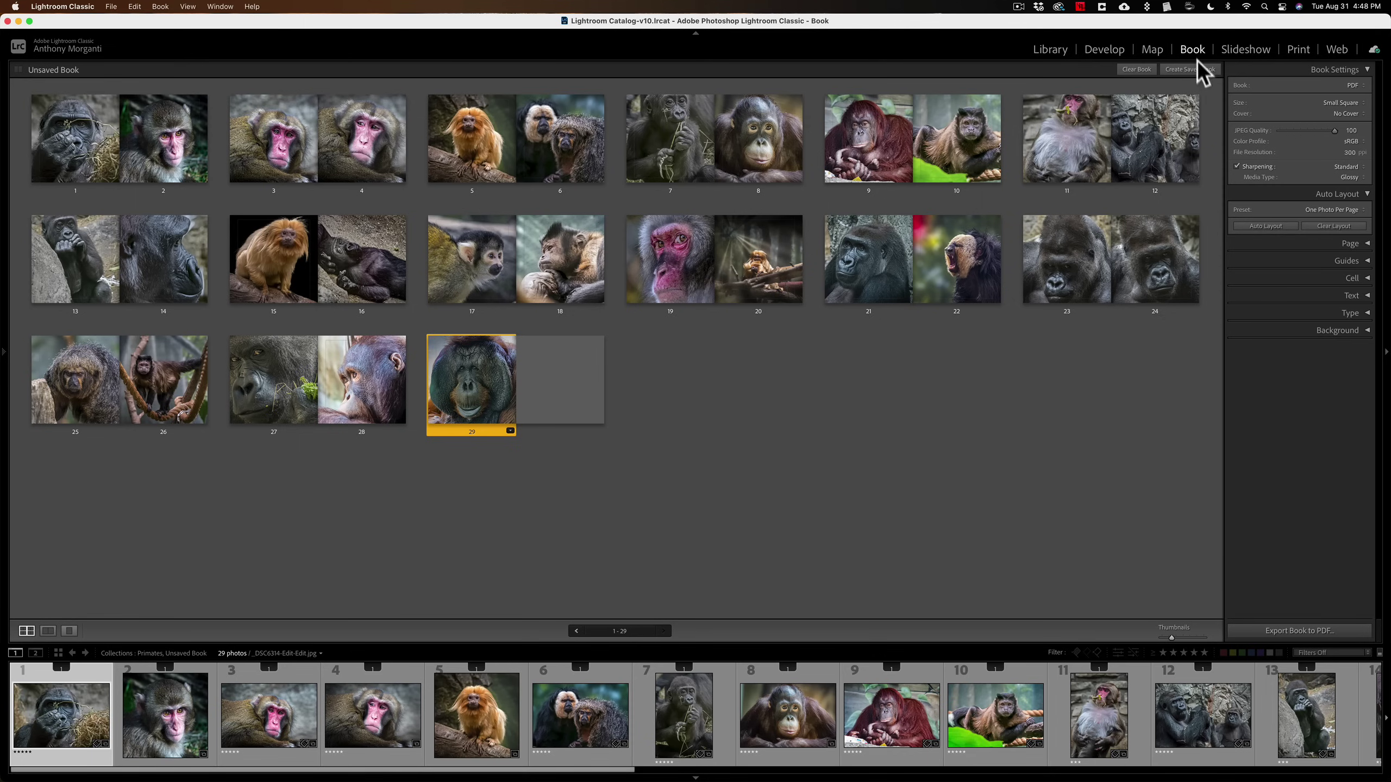
pyautogui.moveTo(1335, 196); pyautogui.dragTo(1340, 189)
pyautogui.click(1362, 85)
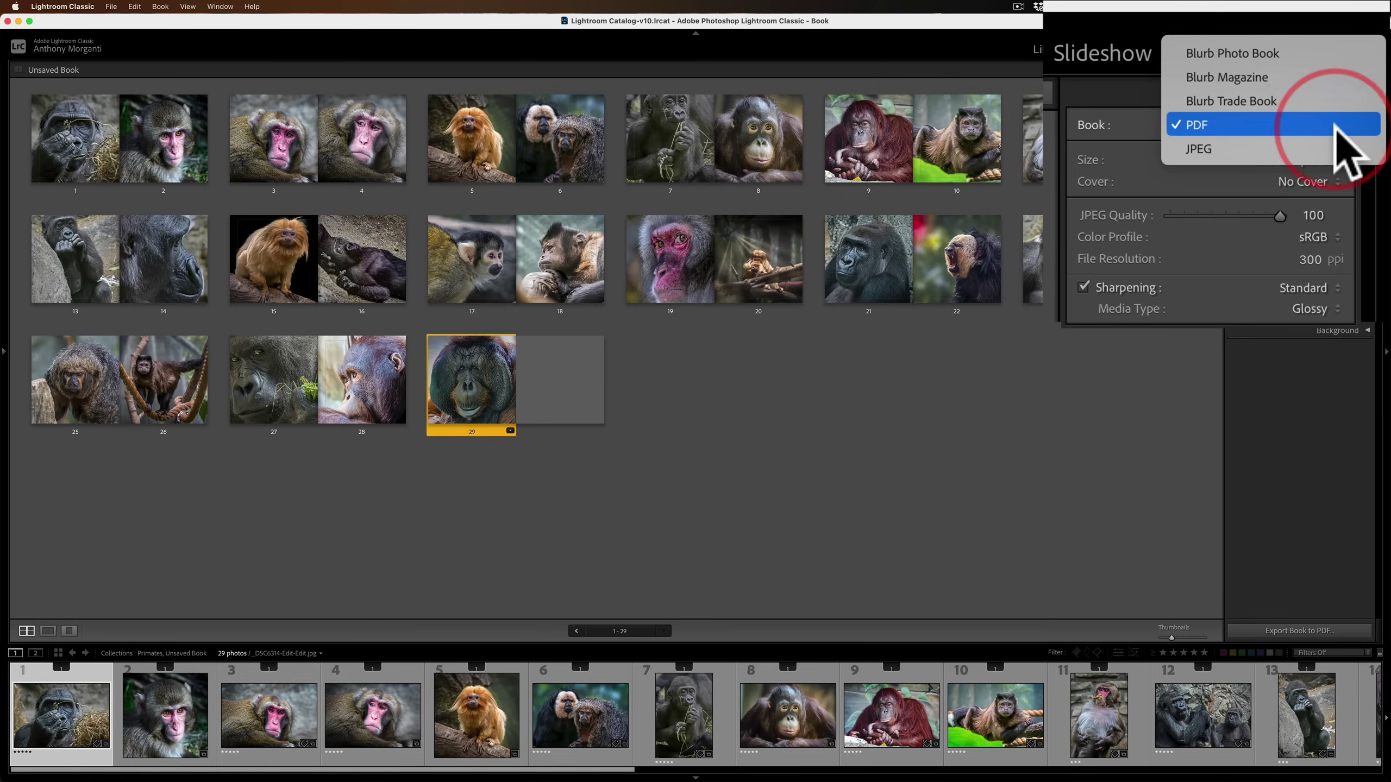
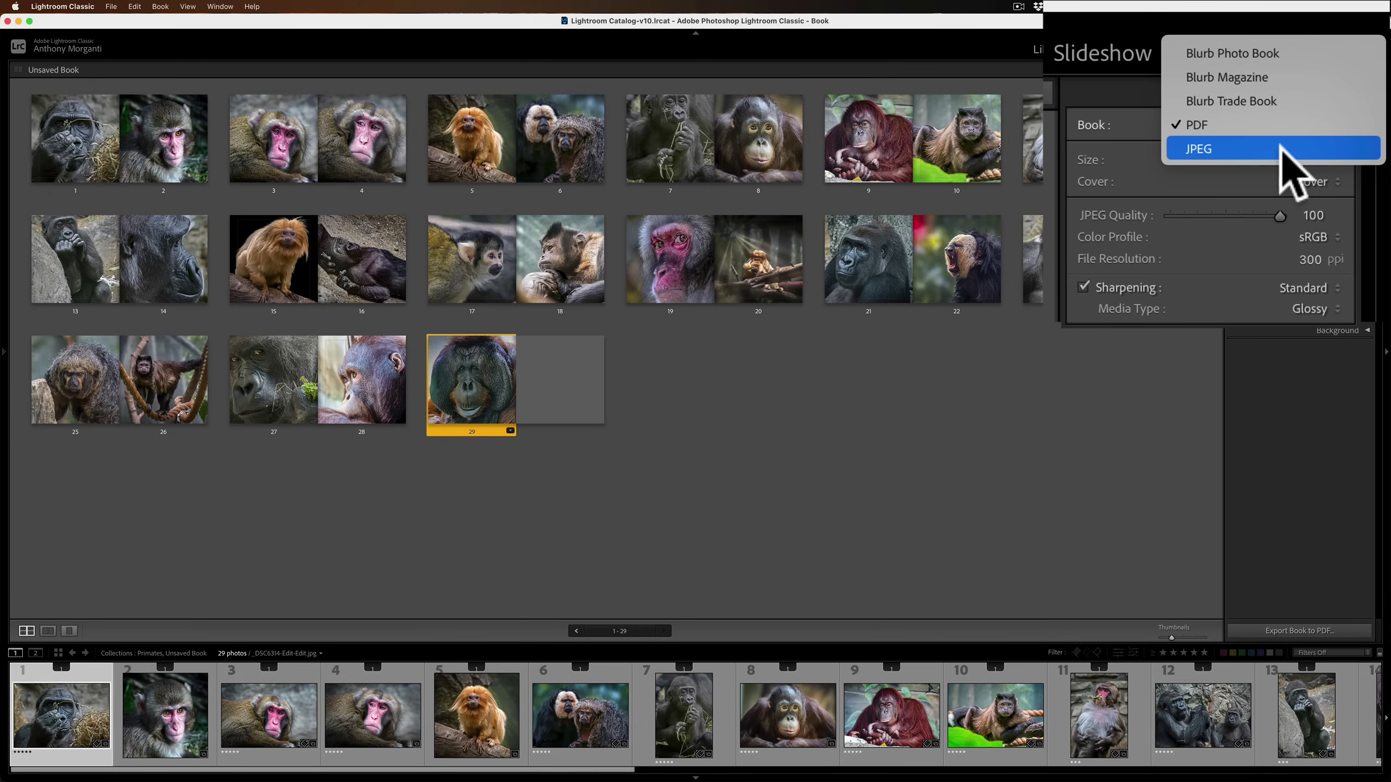
pyautogui.click(1280, 55)
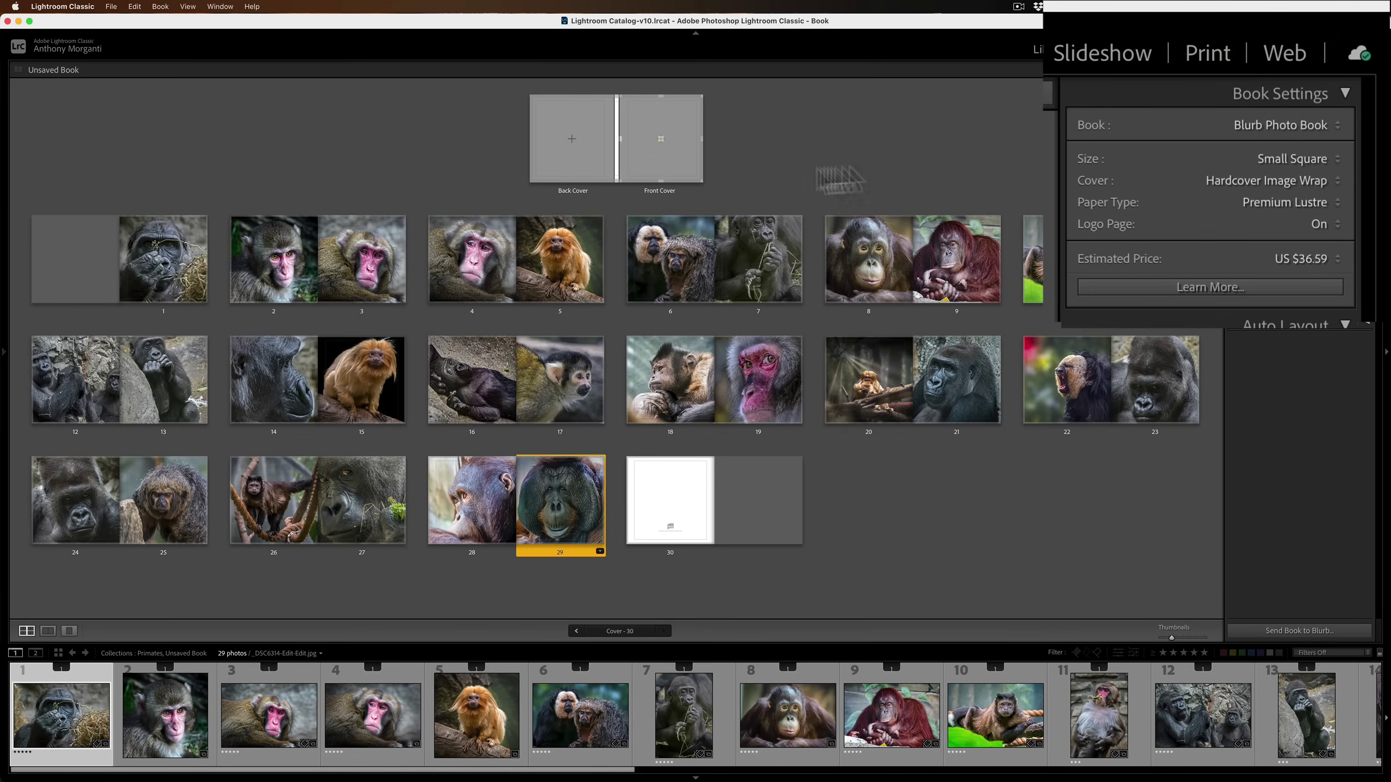
# Change the book size to Standard Landscapes and accept the new page layout.
pyautogui.click(1289, 158)
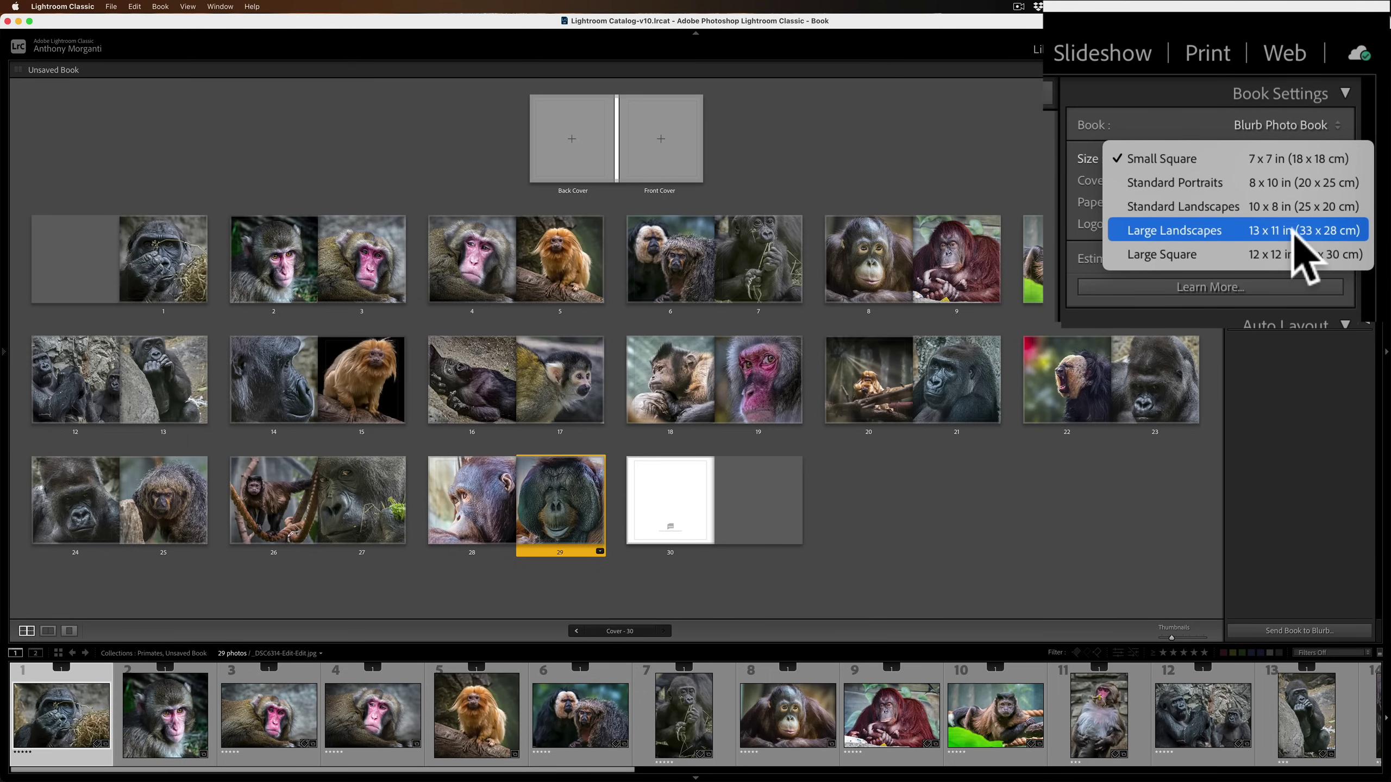
pyautogui.click(1225, 206)
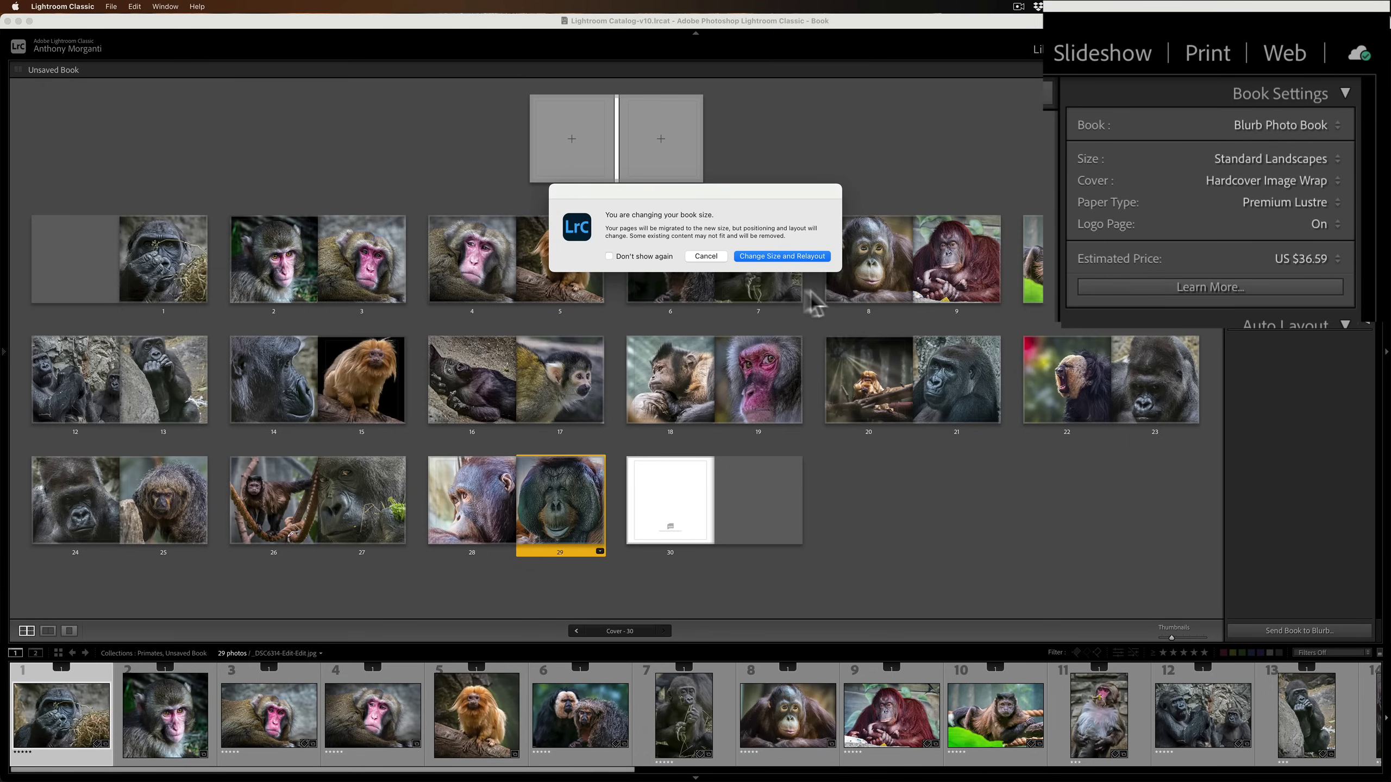
pyautogui.click(774, 256)
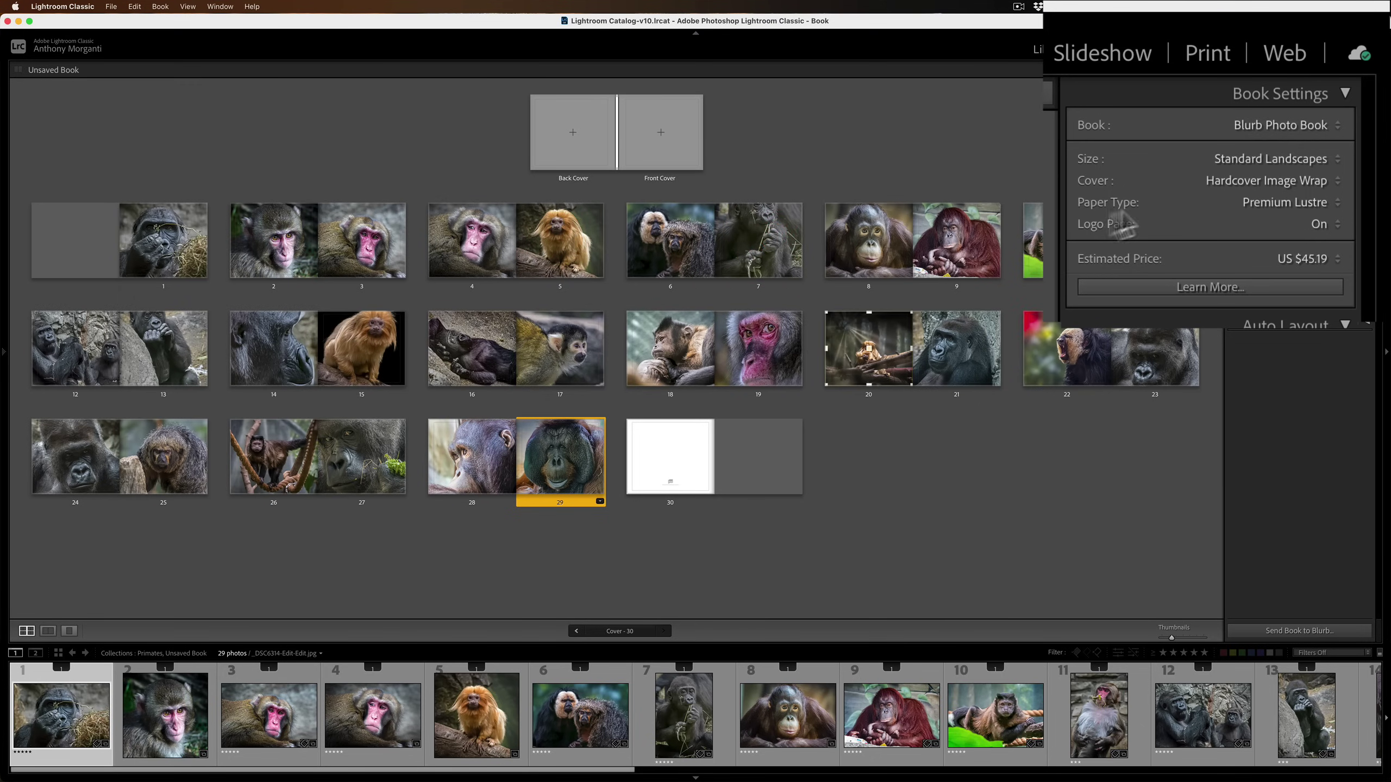
# Set the book cover to Hardcover Dust Jacket and review the remaining cover options.
pyautogui.click(1291, 174)
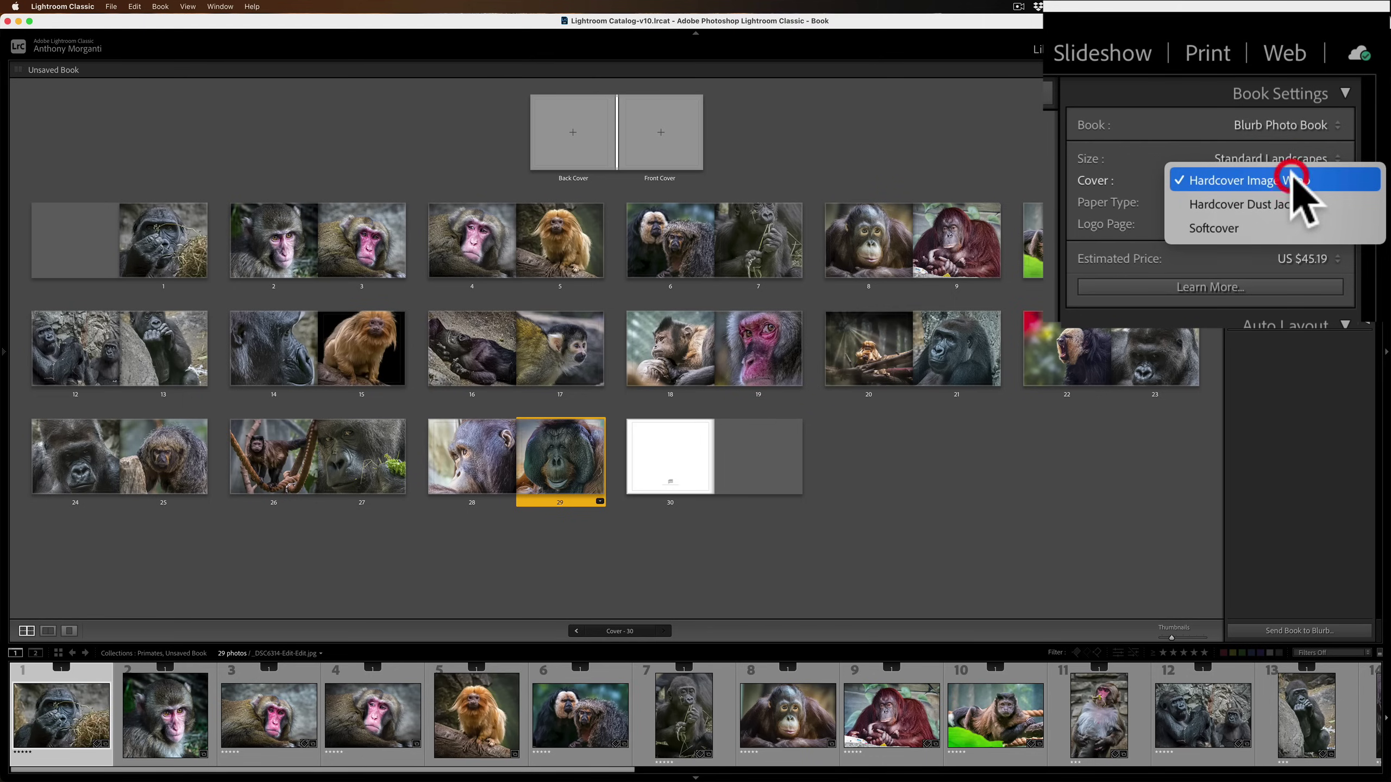
pyautogui.click(1336, 184)
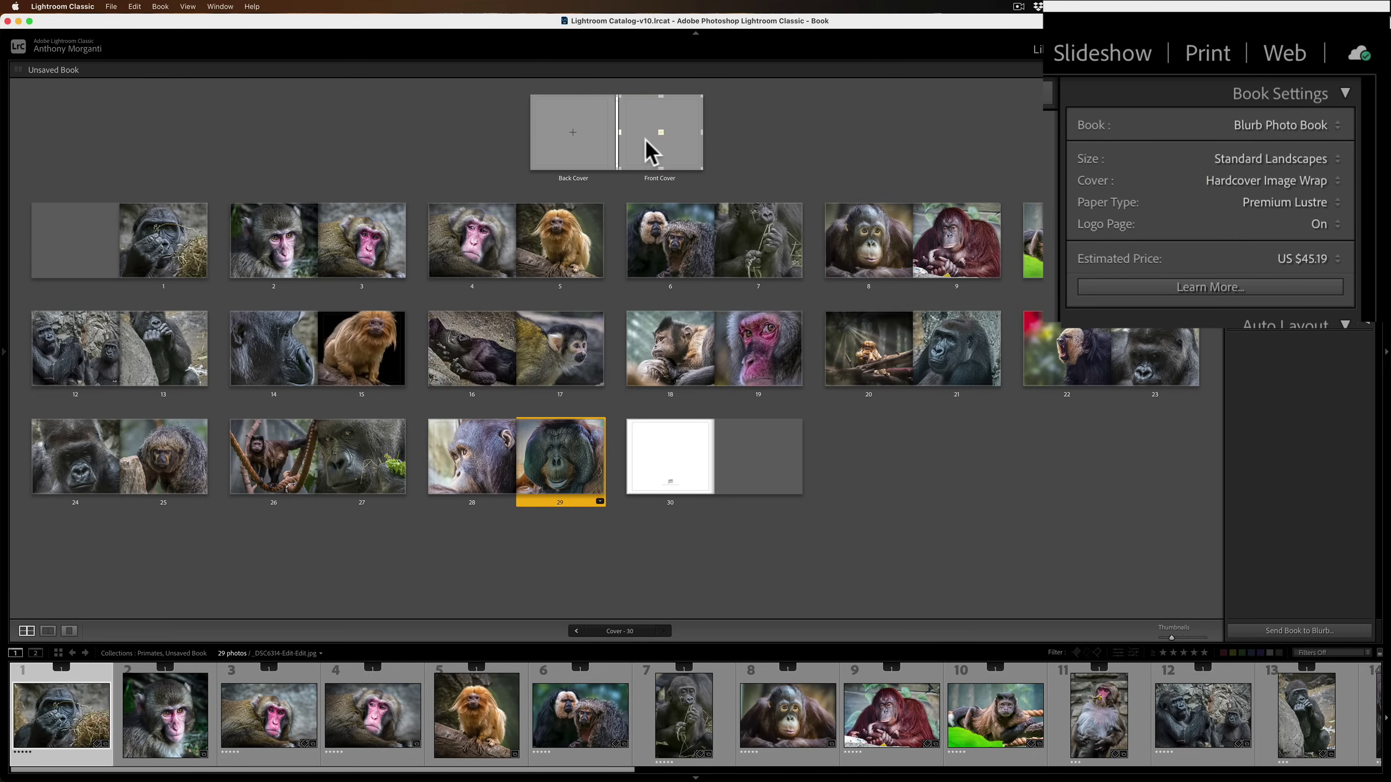
pyautogui.click(1227, 181)
pyautogui.click(1227, 193)
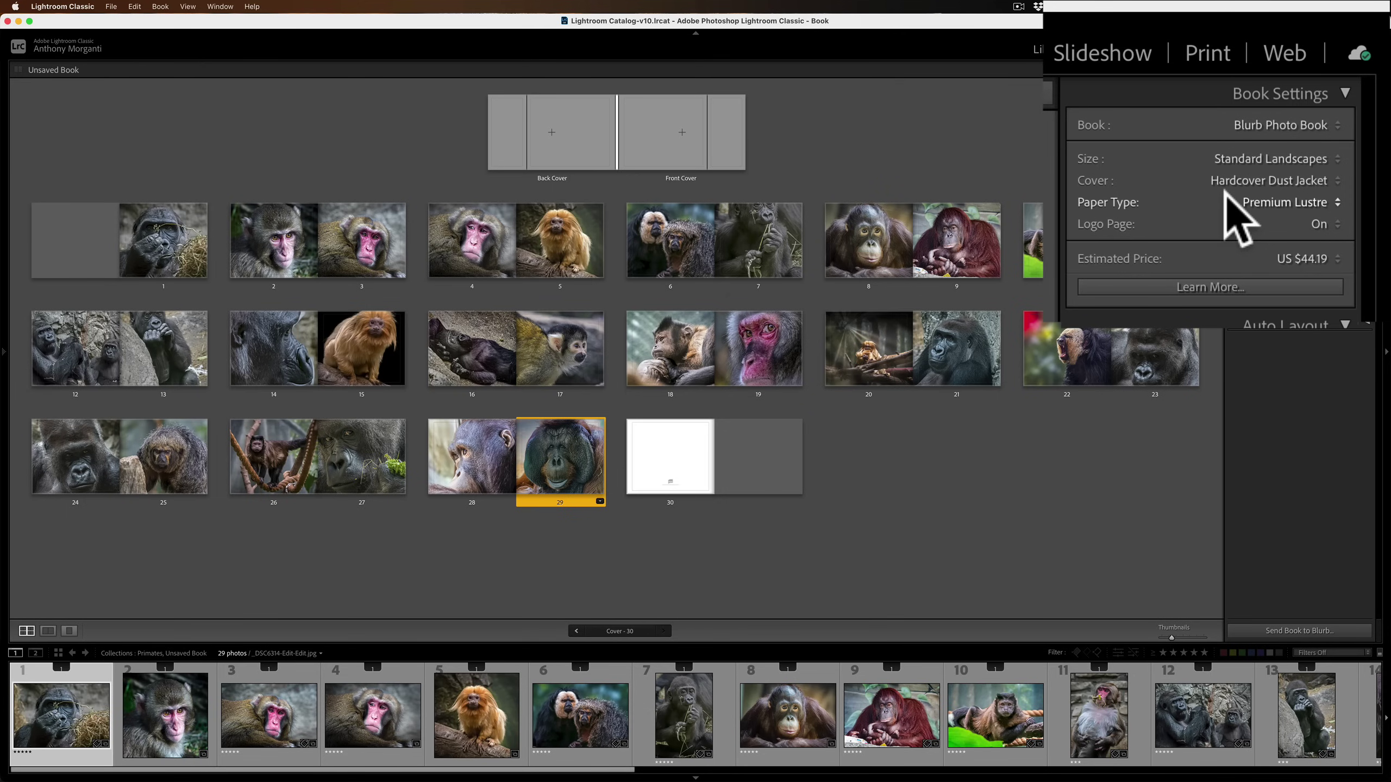
pyautogui.click(1251, 180)
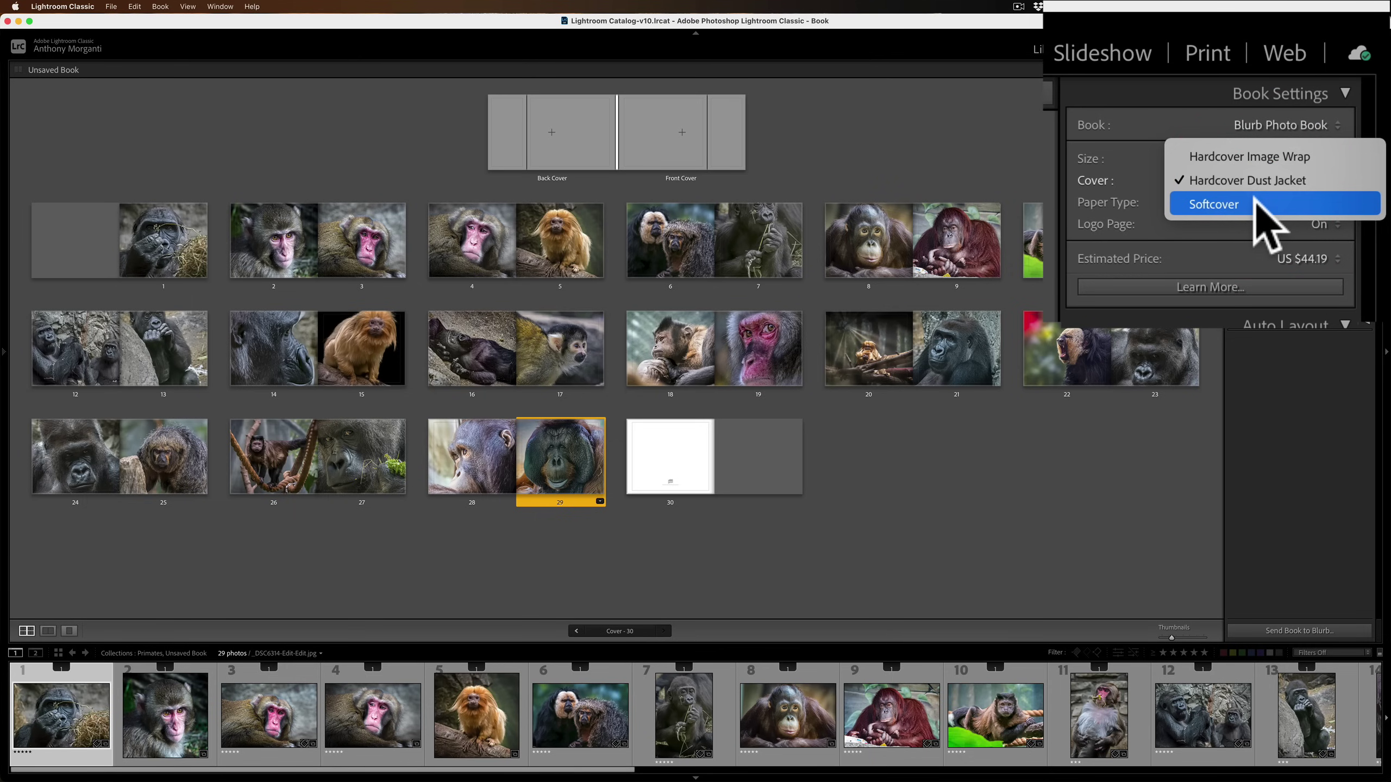
pyautogui.click(1294, 182)
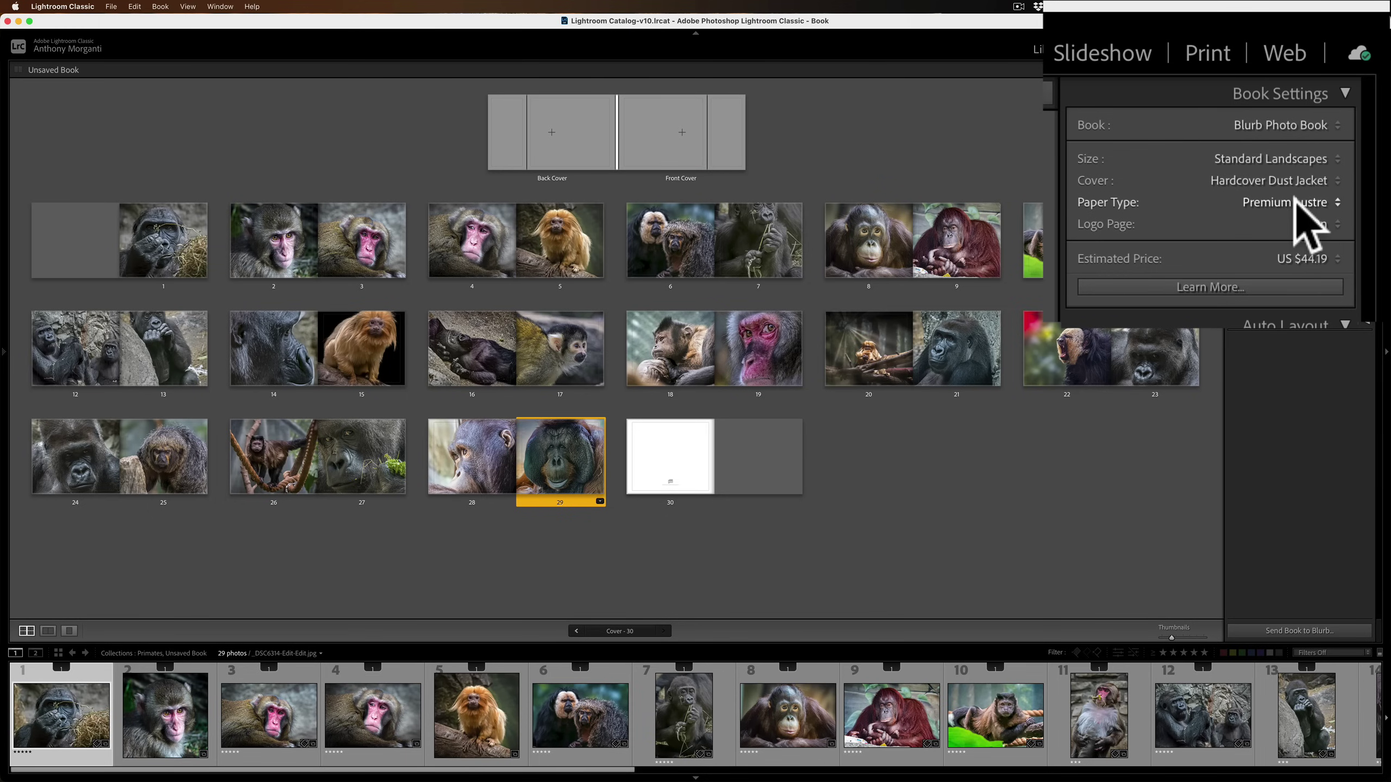
# Review the available paper types and set the book's paper type to Standard.
pyautogui.click(1311, 218)
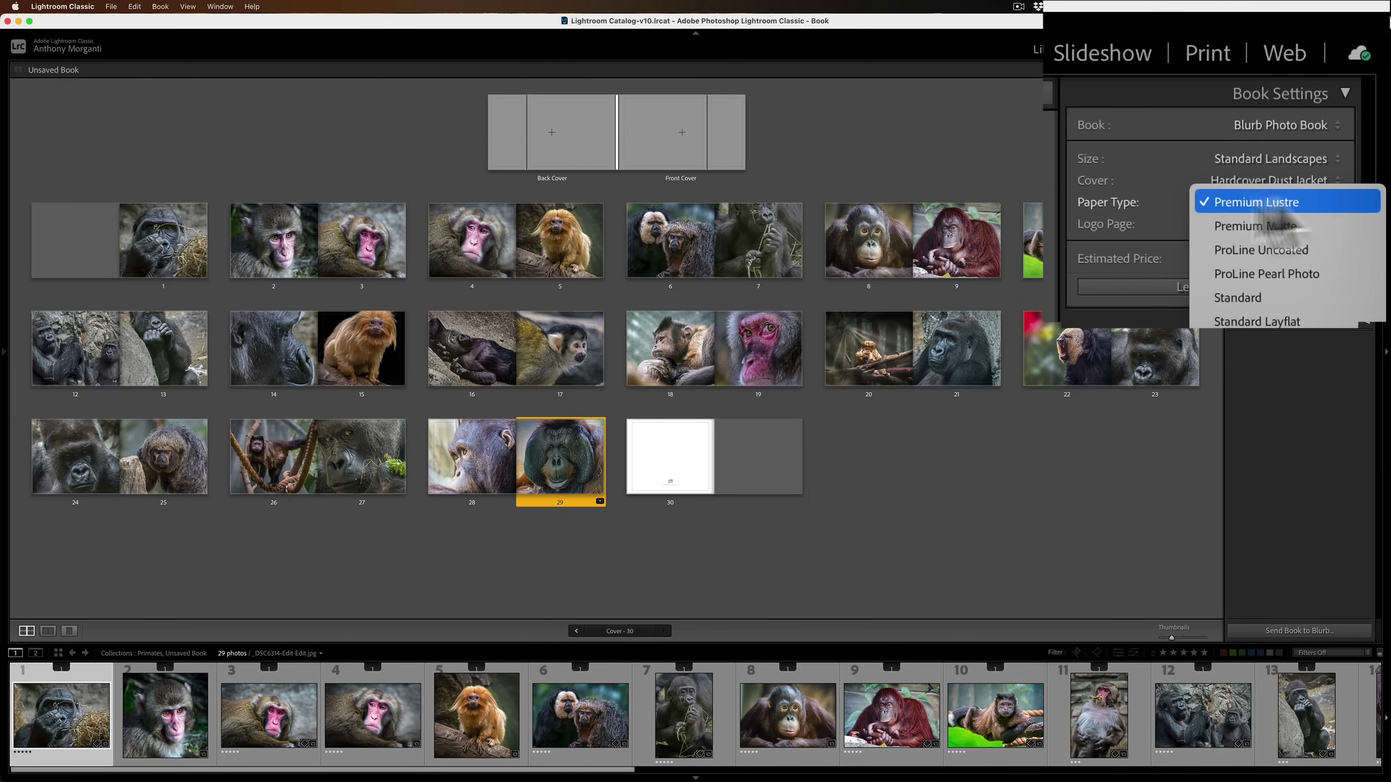
pyautogui.click(1207, 133)
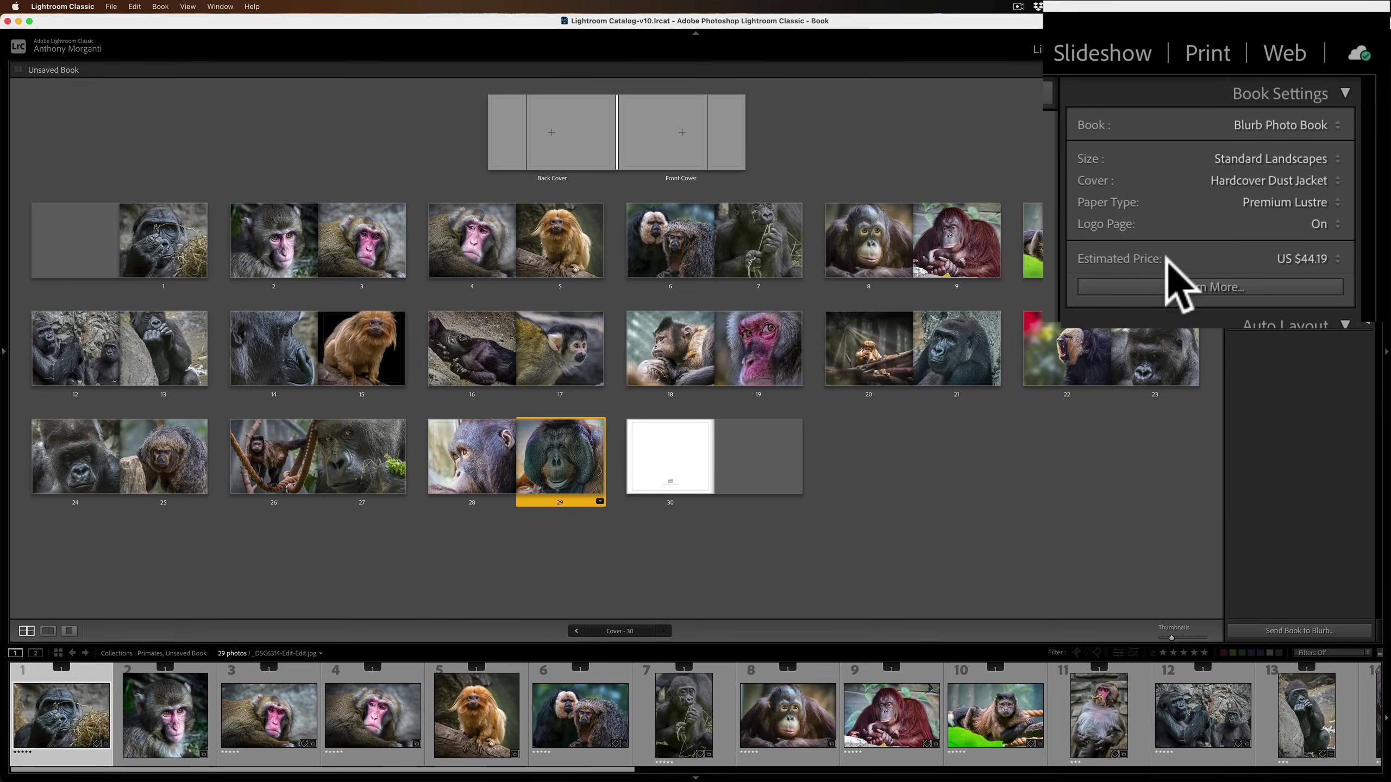
pyautogui.click(1278, 204)
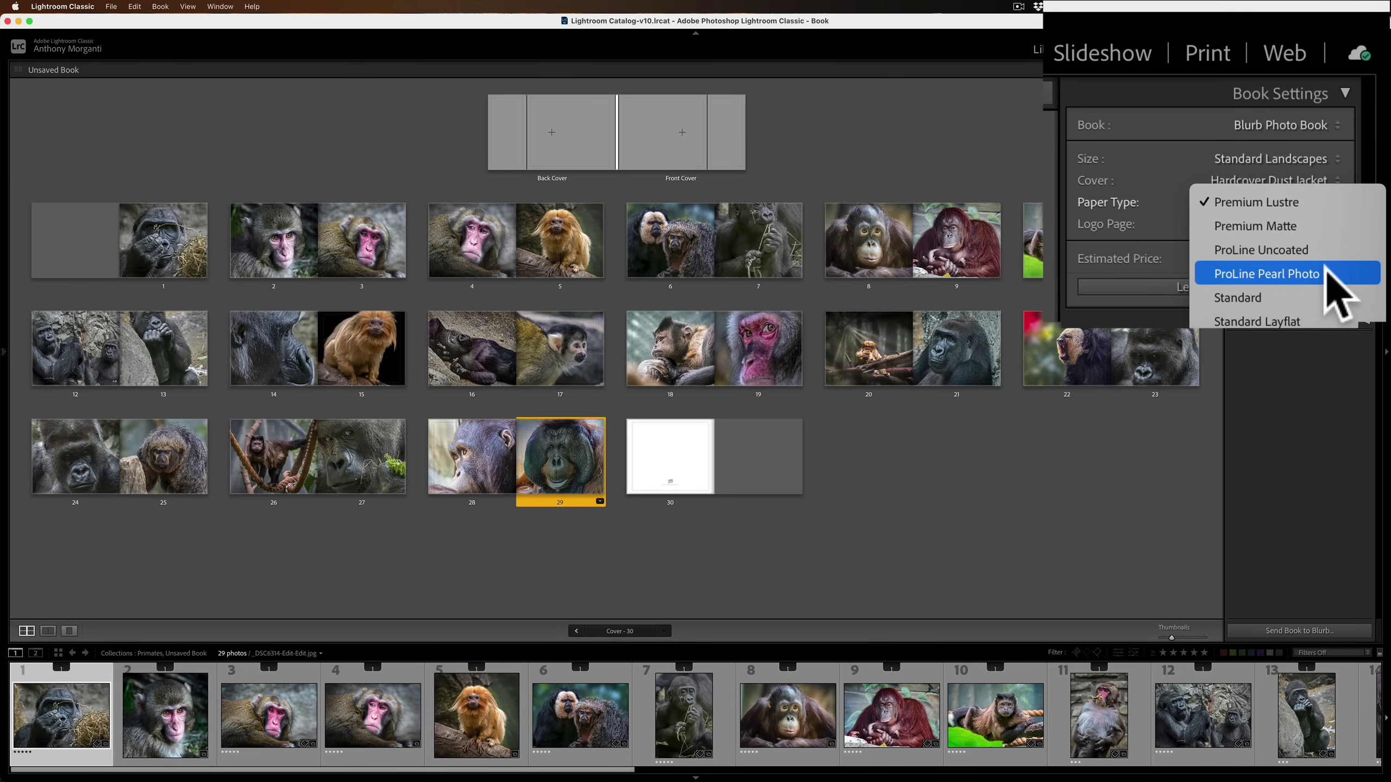
pyautogui.click(1325, 296)
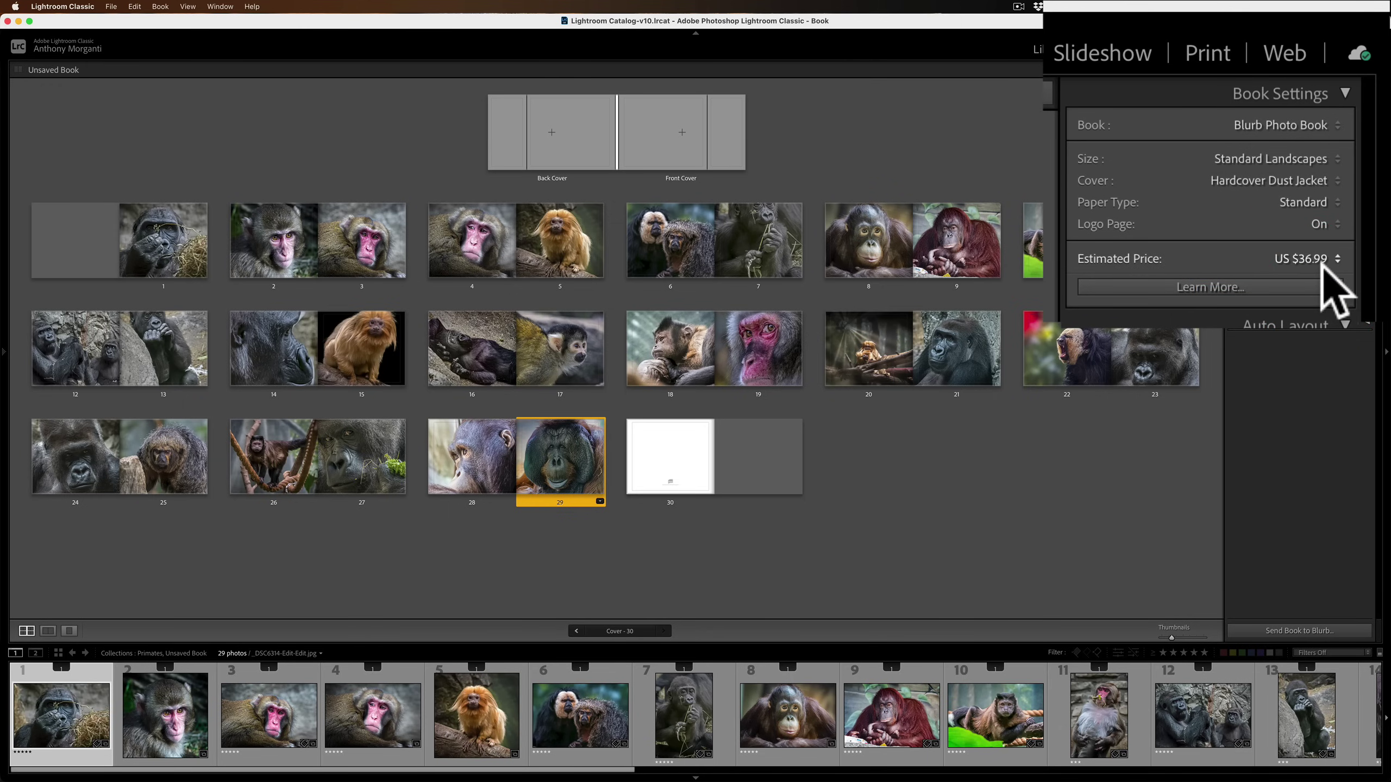
pyautogui.click(1312, 203)
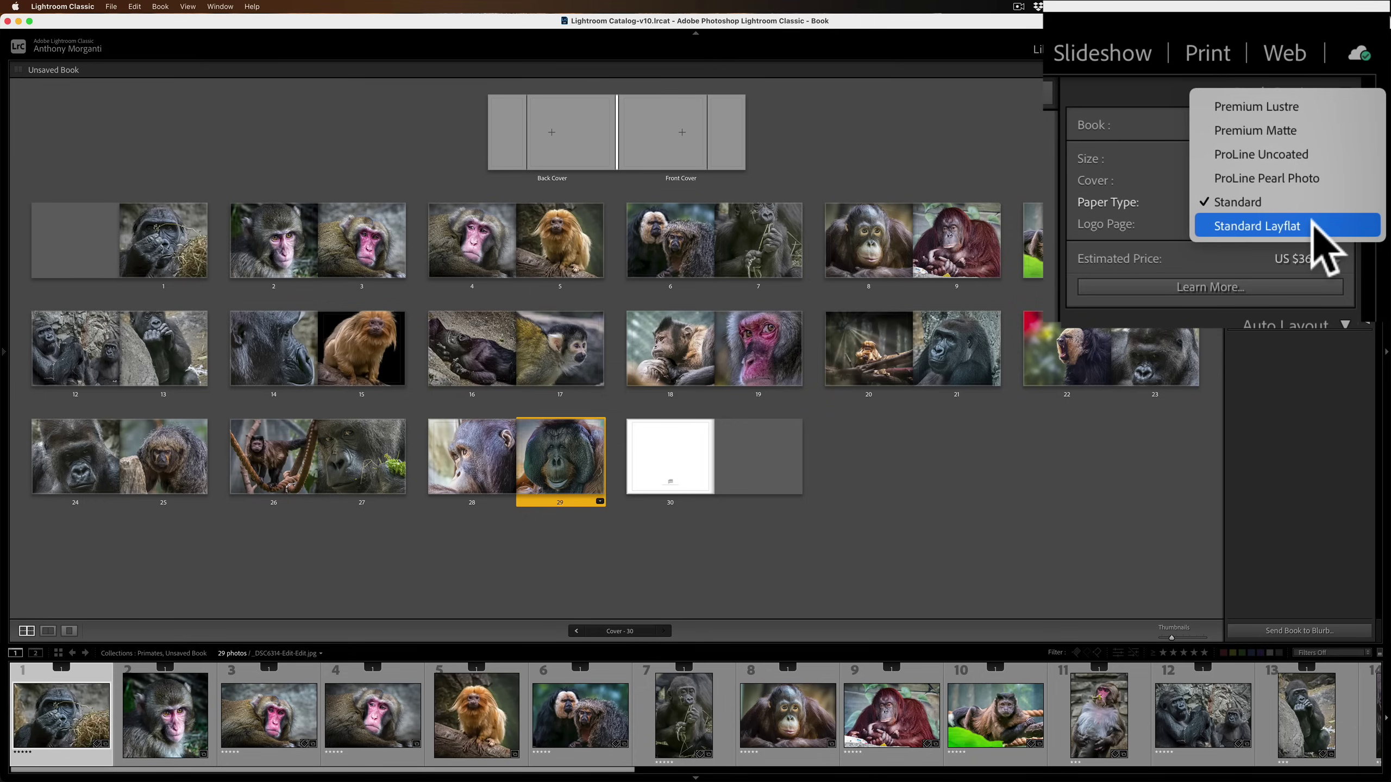
pyautogui.click(1314, 226)
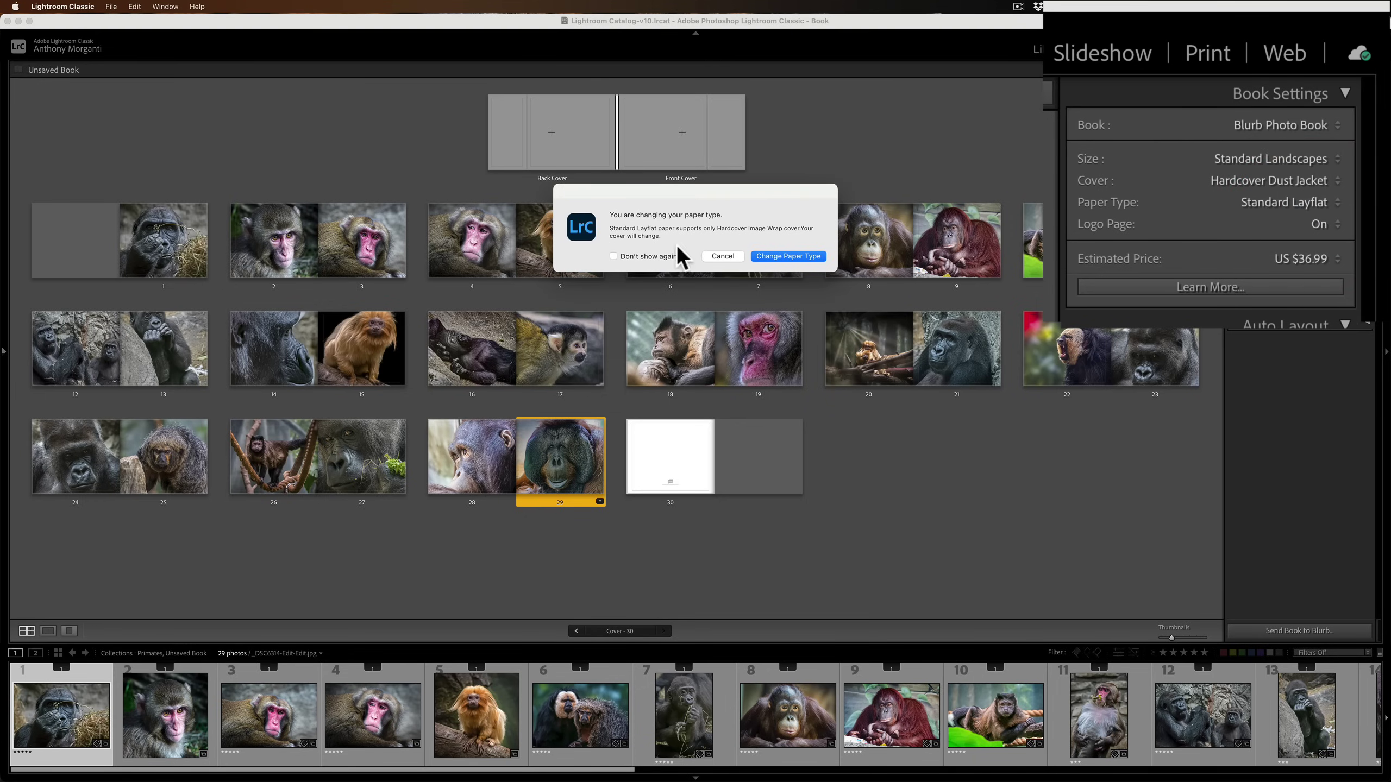
pyautogui.click(723, 256)
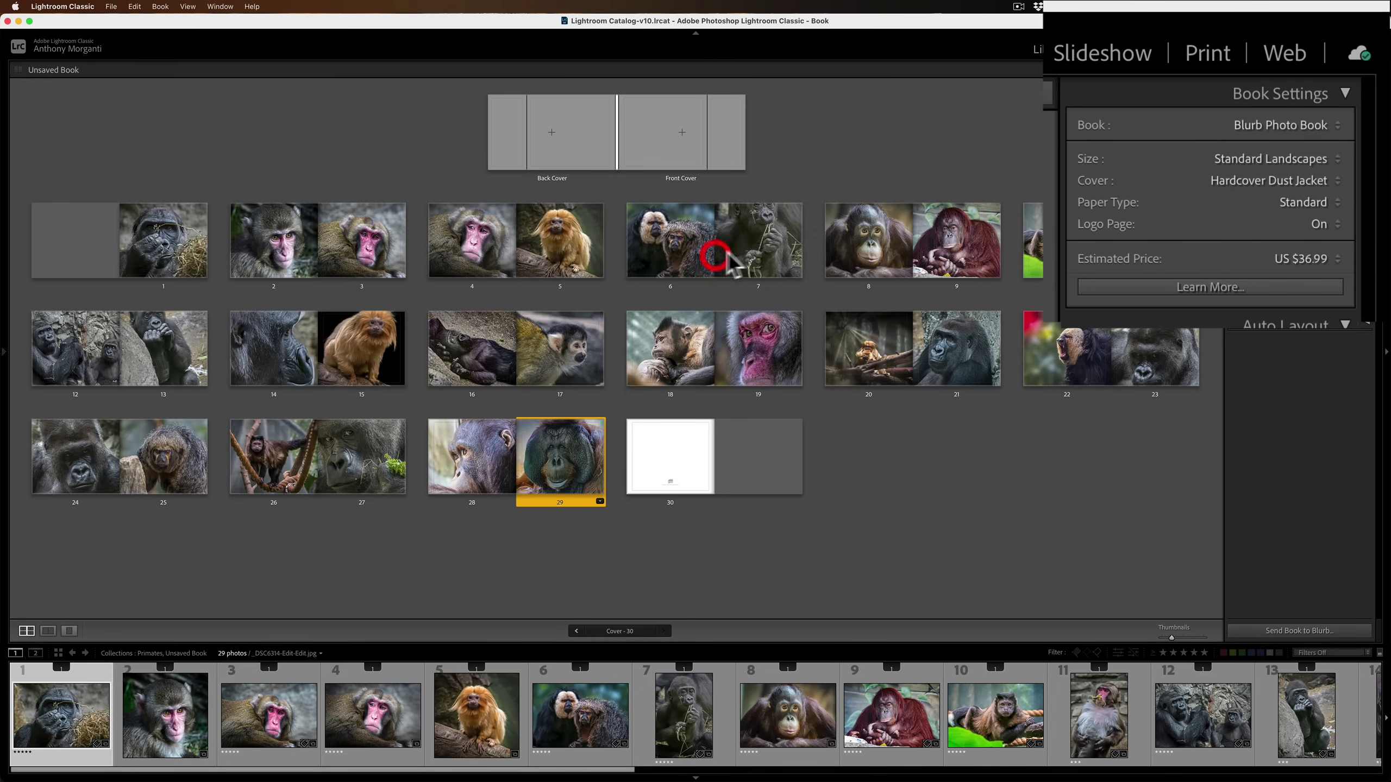
# Set the book's paper type to ProLine Pearl Photo.
pyautogui.click(1325, 205)
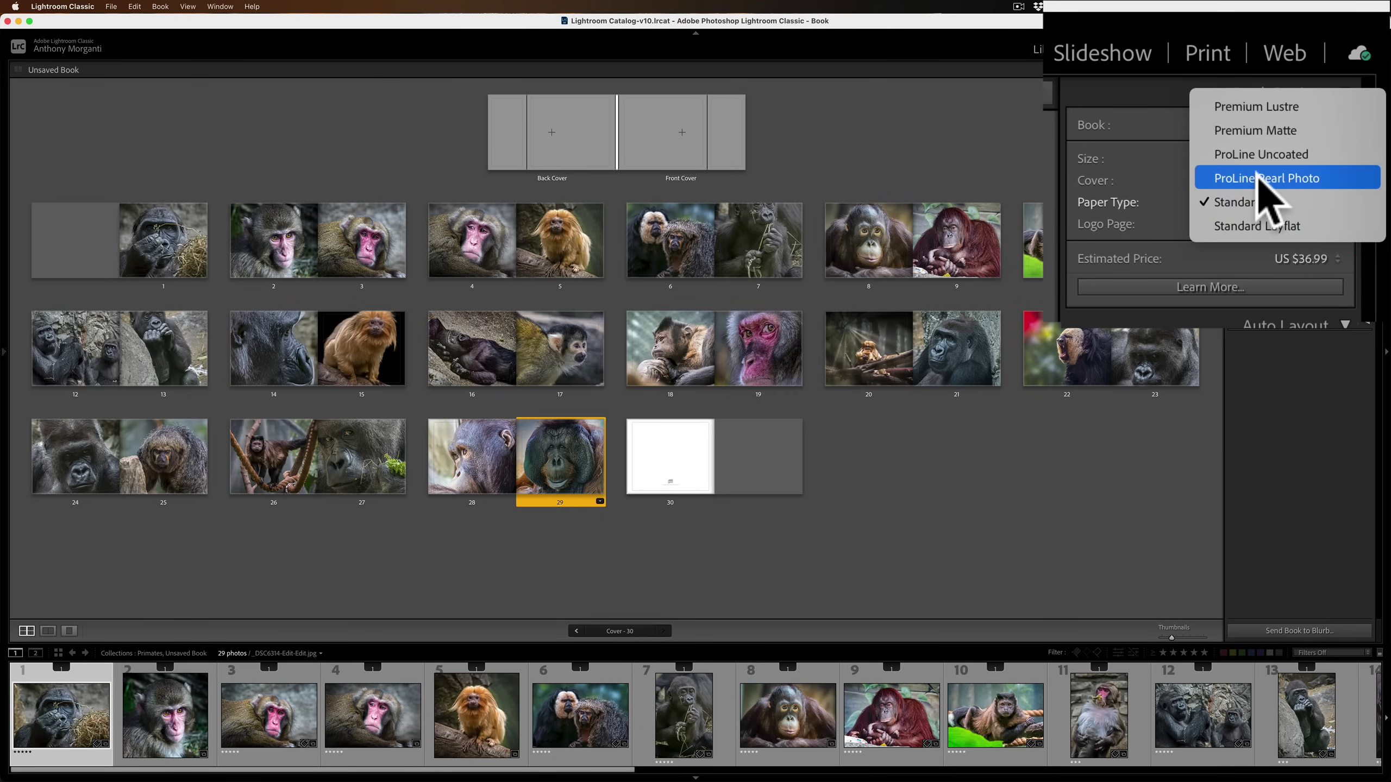
pyautogui.click(1291, 177)
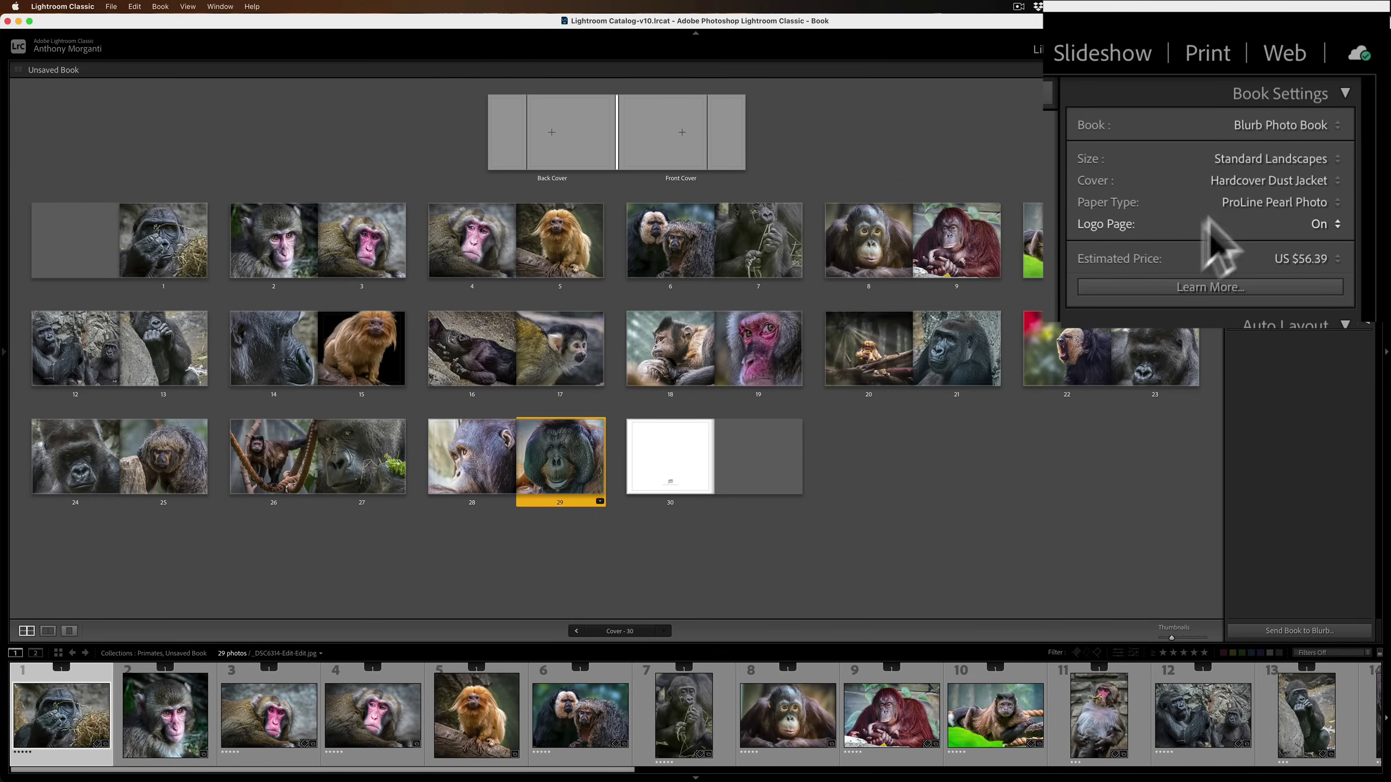
# View the final page with the Blurb logo, page 30, on its own in single-page view.
pyautogui.click(697, 460)
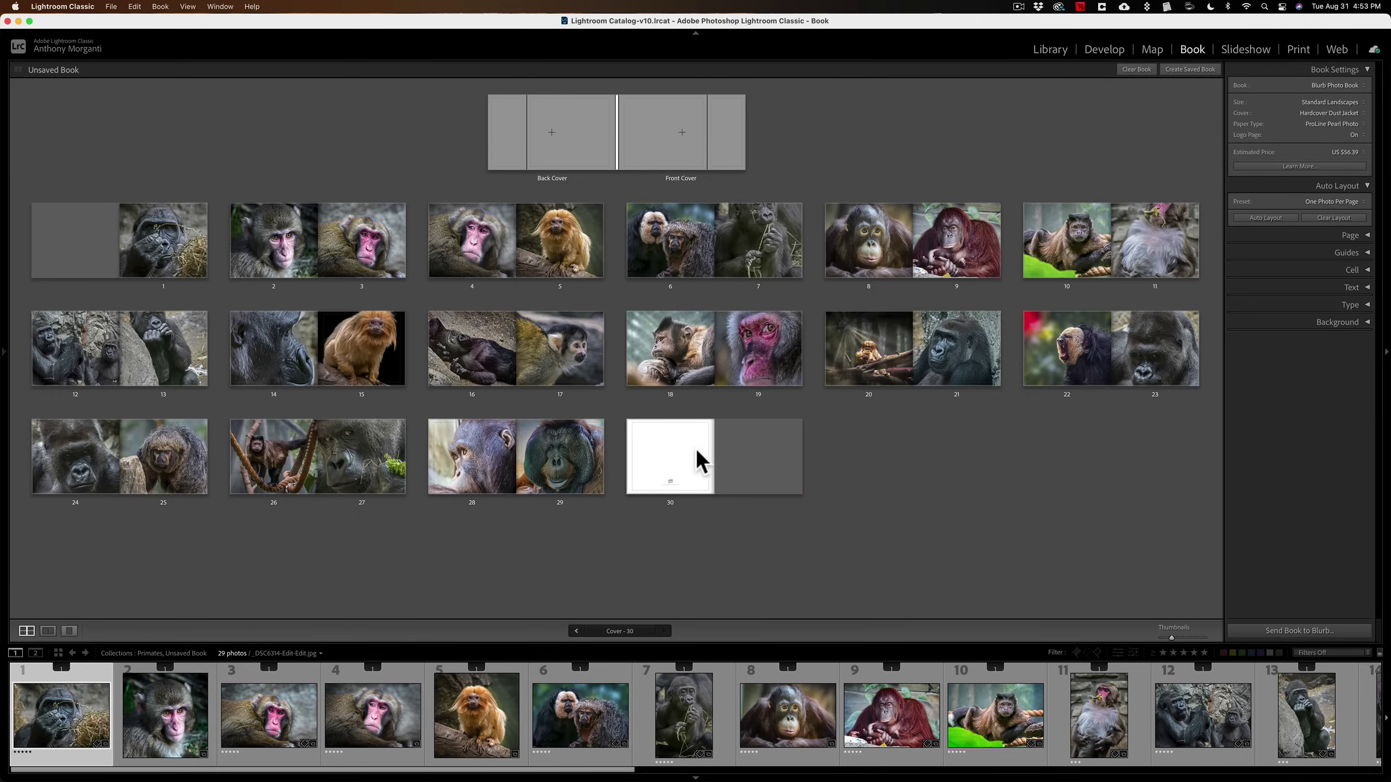
pyautogui.press('super')
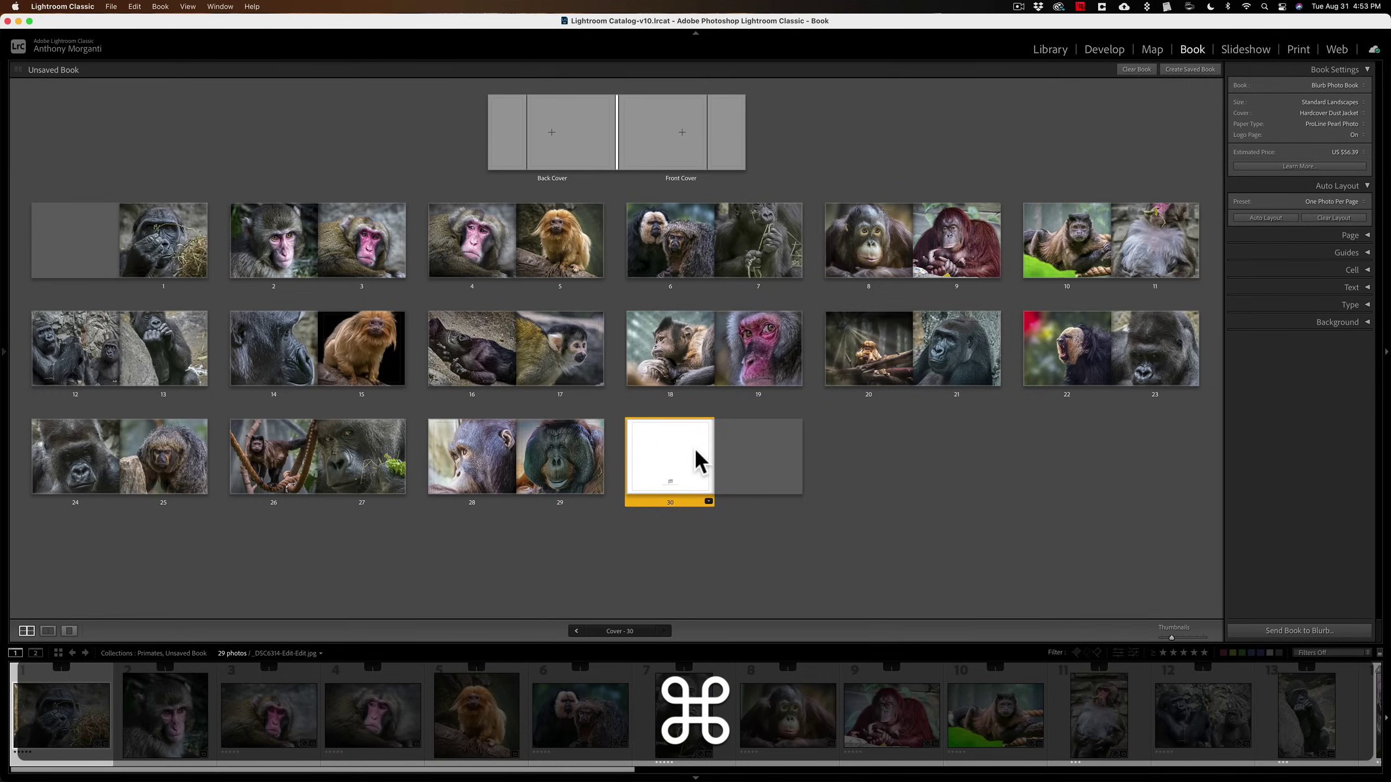
pyautogui.press('super+t')
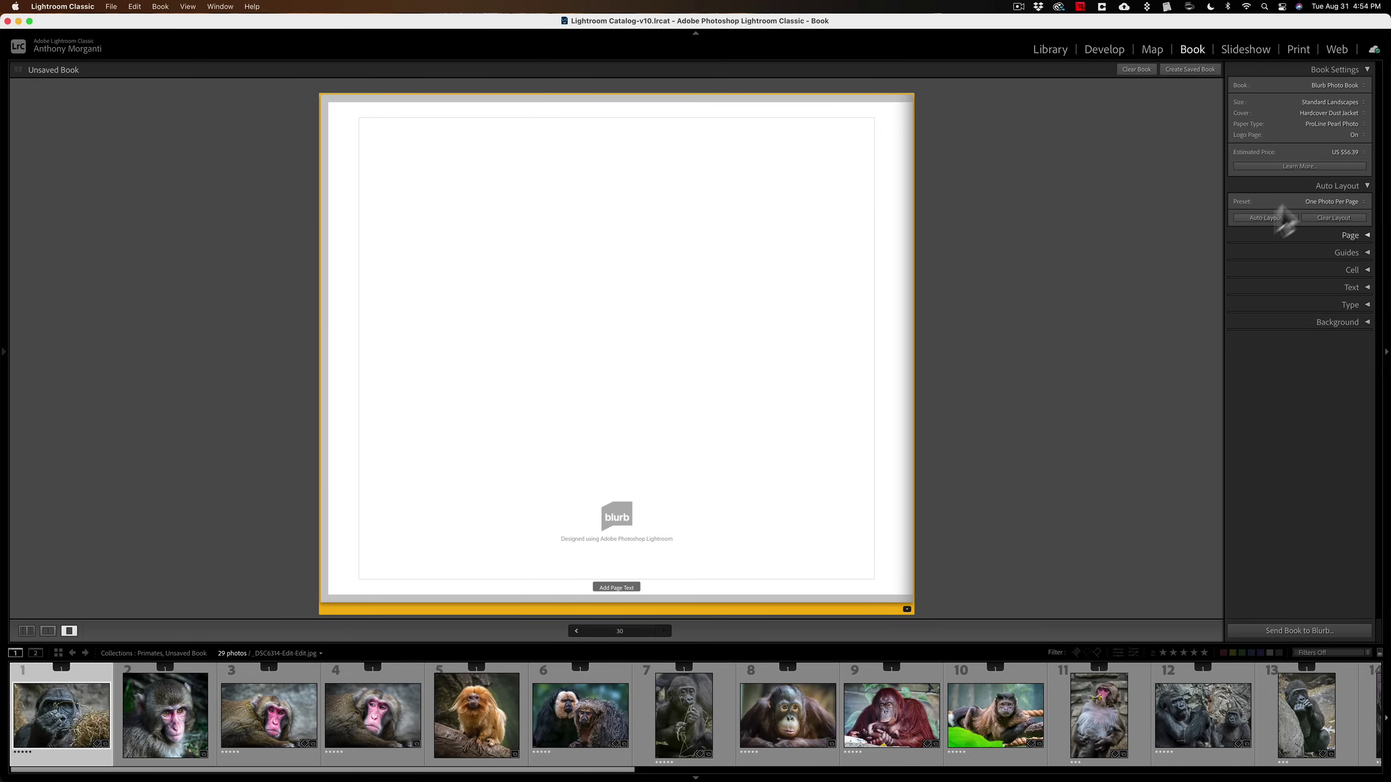
# Set the book's logo page to None.
pyautogui.click(1358, 135)
pyautogui.click(1321, 215)
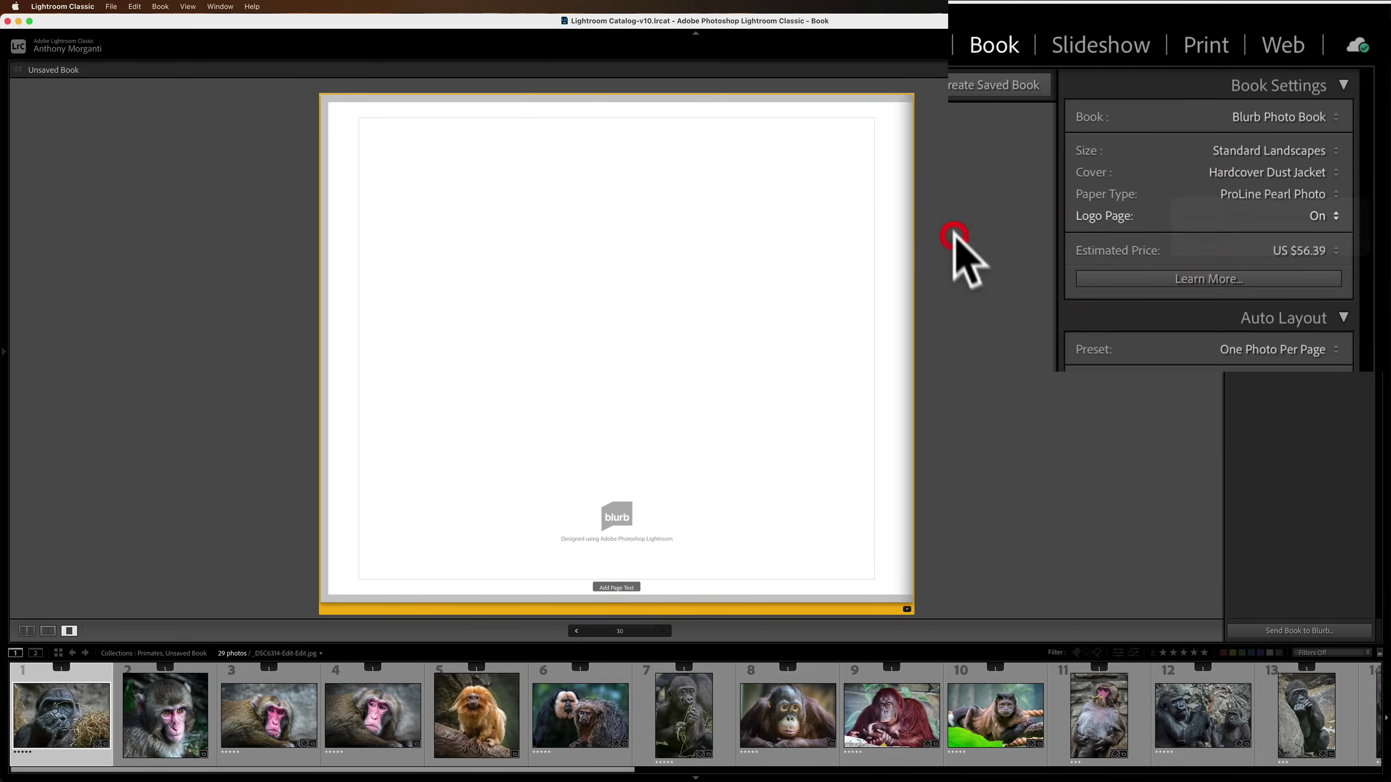
pyautogui.click(1325, 216)
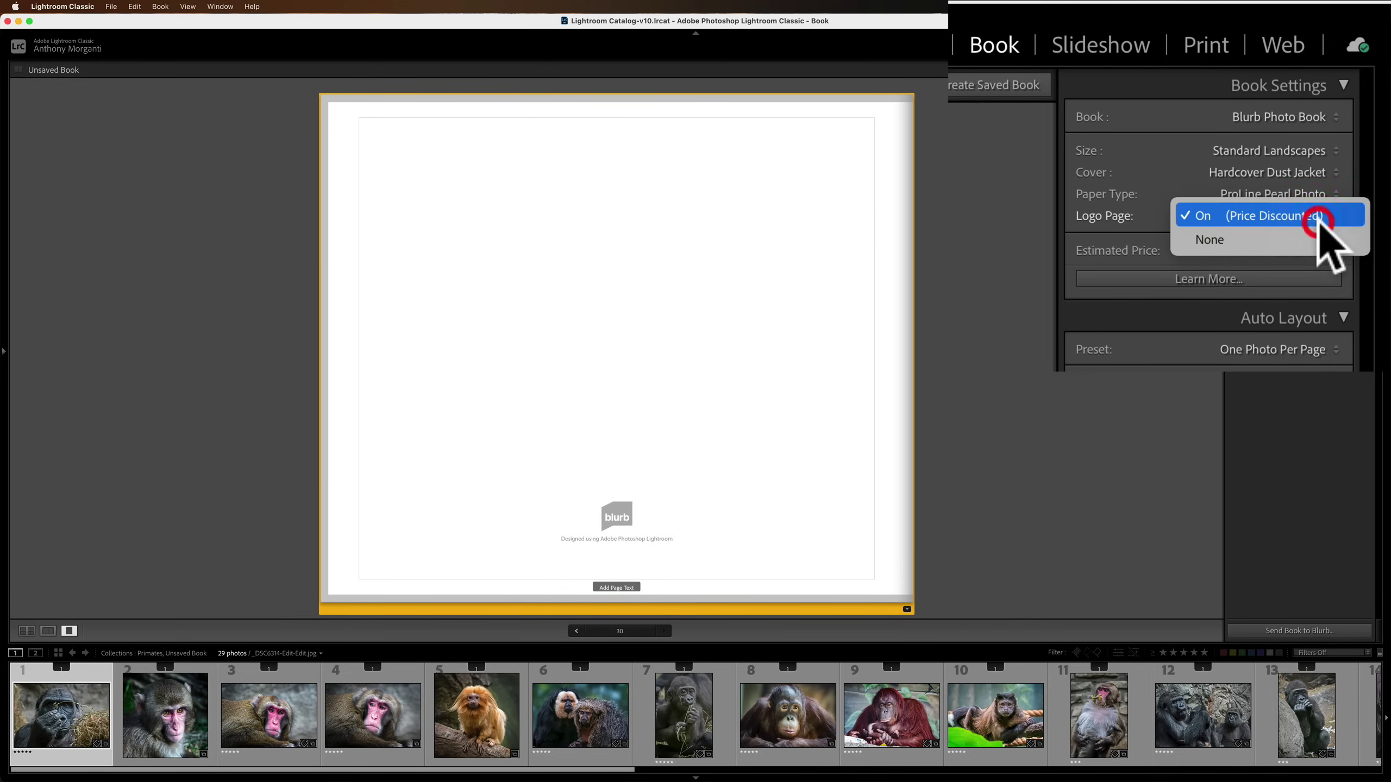
pyautogui.press('Escape')
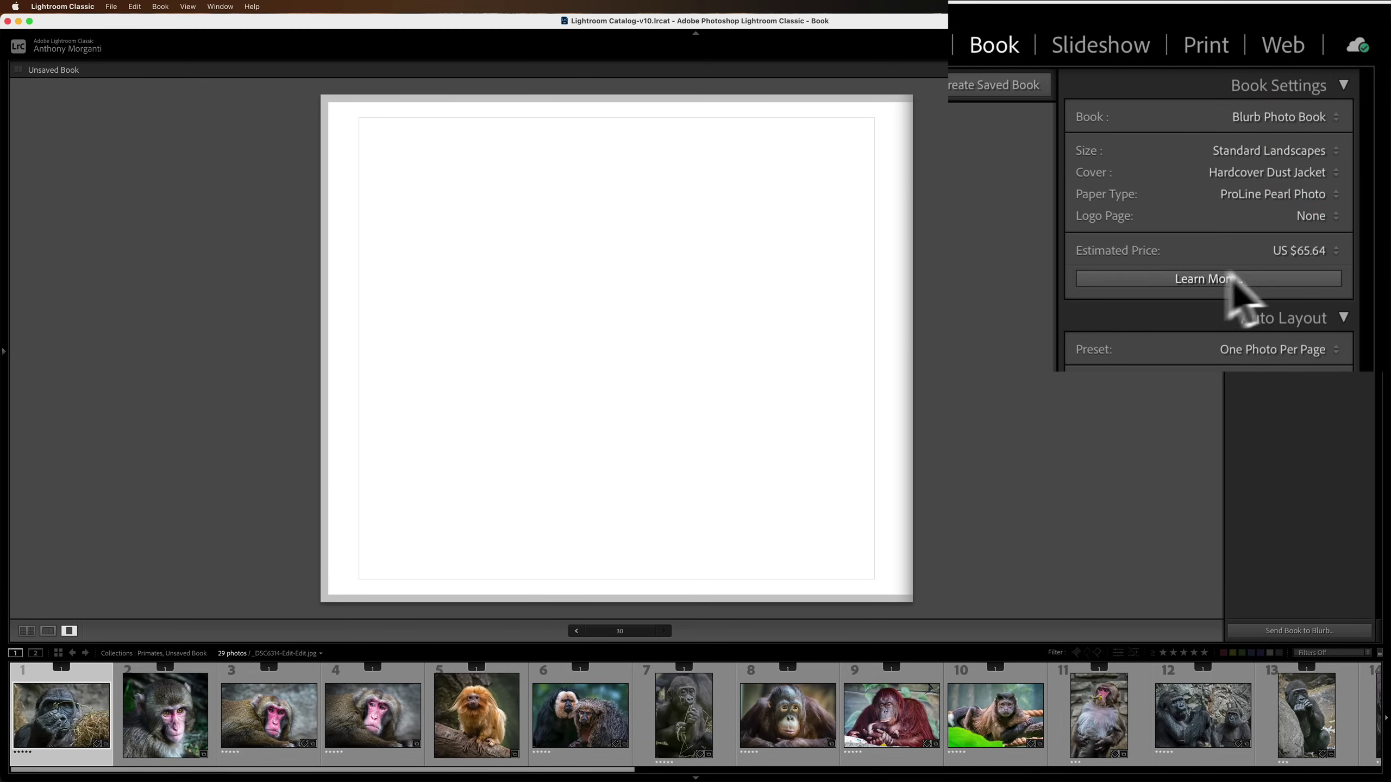
# Set the book's logo page back to On and return to the multi-page view of the whole book.
pyautogui.click(1314, 216)
pyautogui.click(1304, 193)
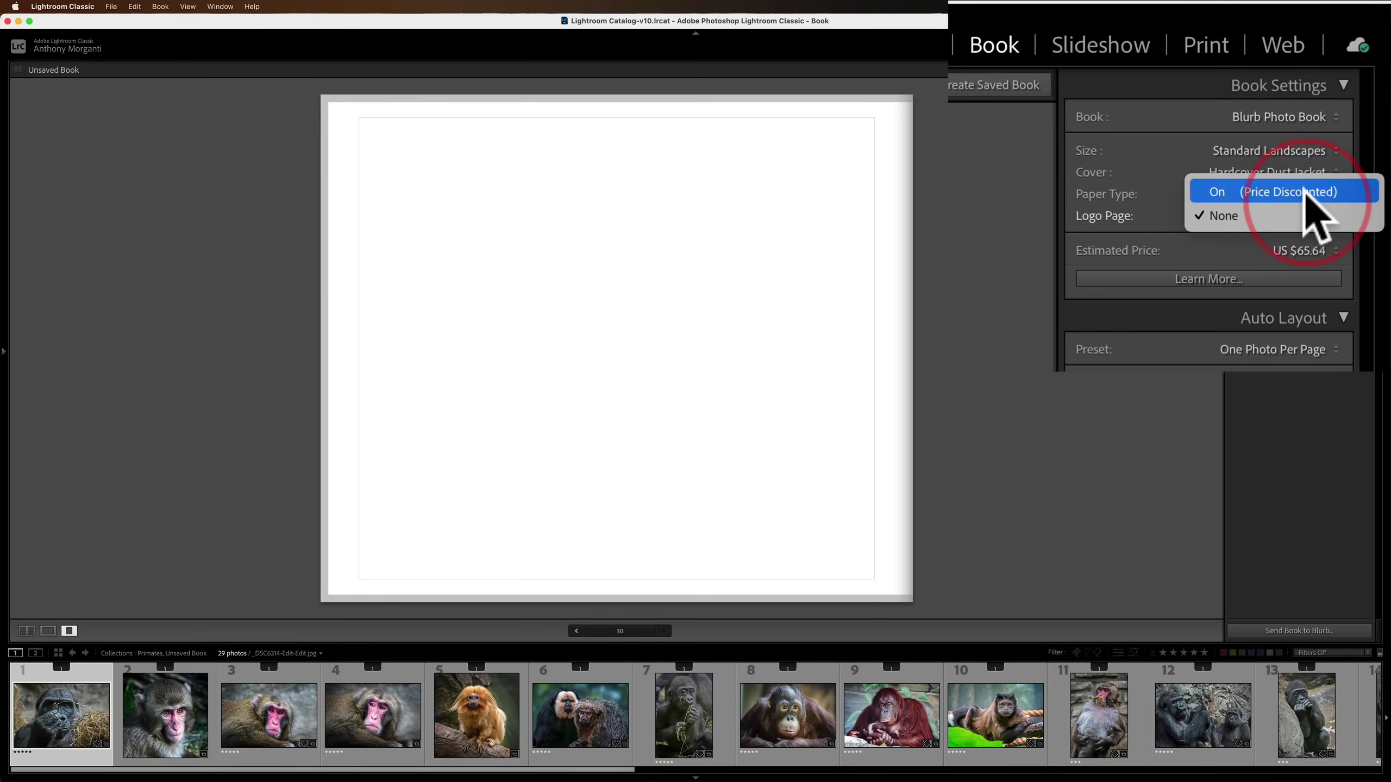
pyautogui.click(760, 308)
pyautogui.press('super+e')
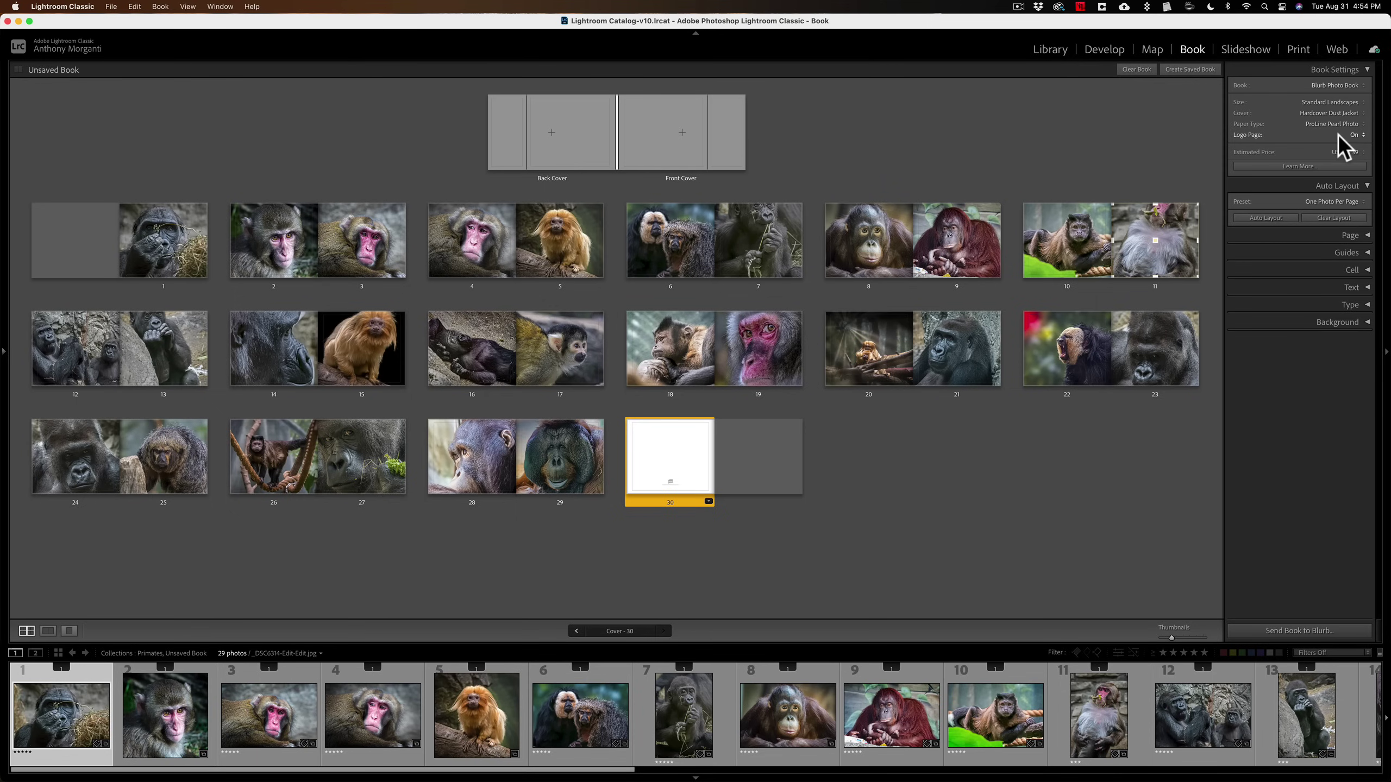
# Swap the macaque photo on page 4 with the gorilla photo on page 21.
pyautogui.moveTo(4, 349)
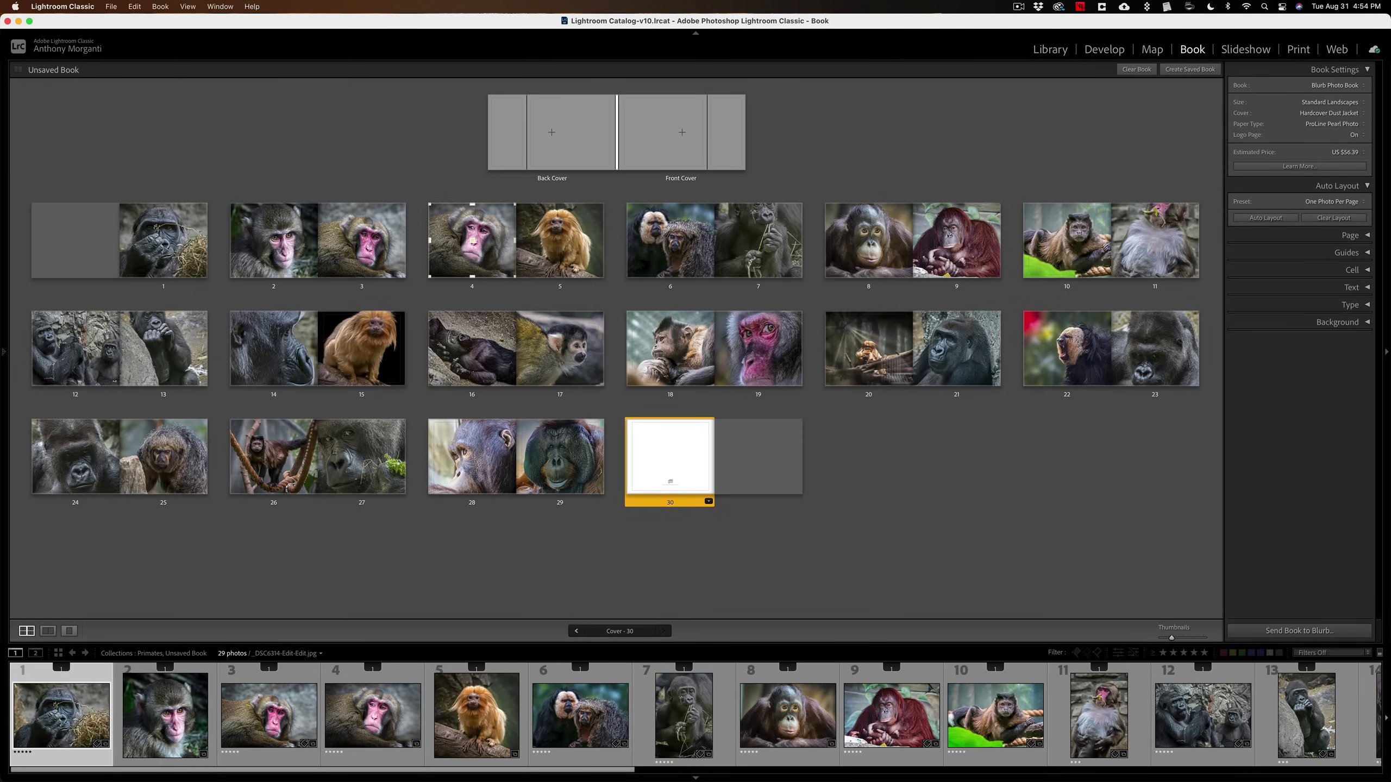
pyautogui.click(496, 251)
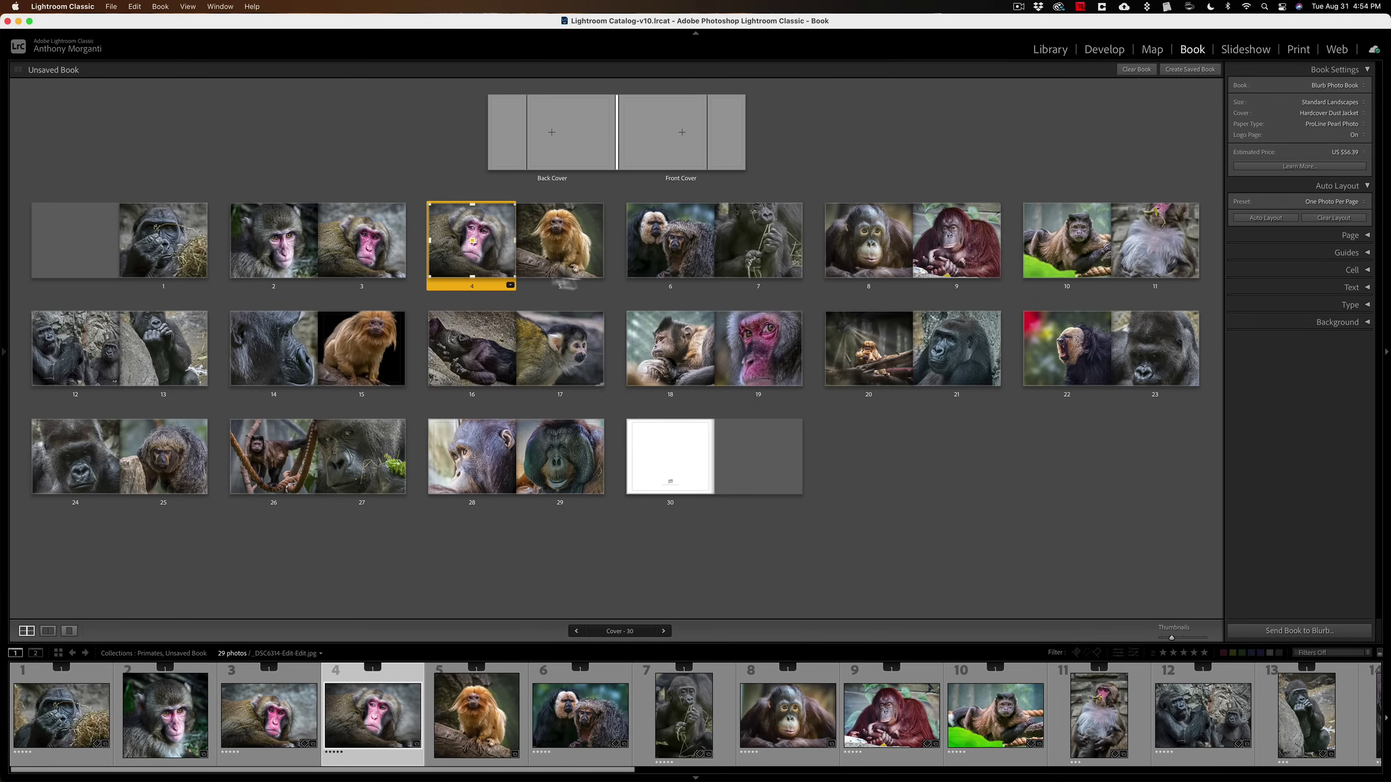
pyautogui.press('Delete')
pyautogui.moveTo(964, 367); pyautogui.dragTo(967, 359)
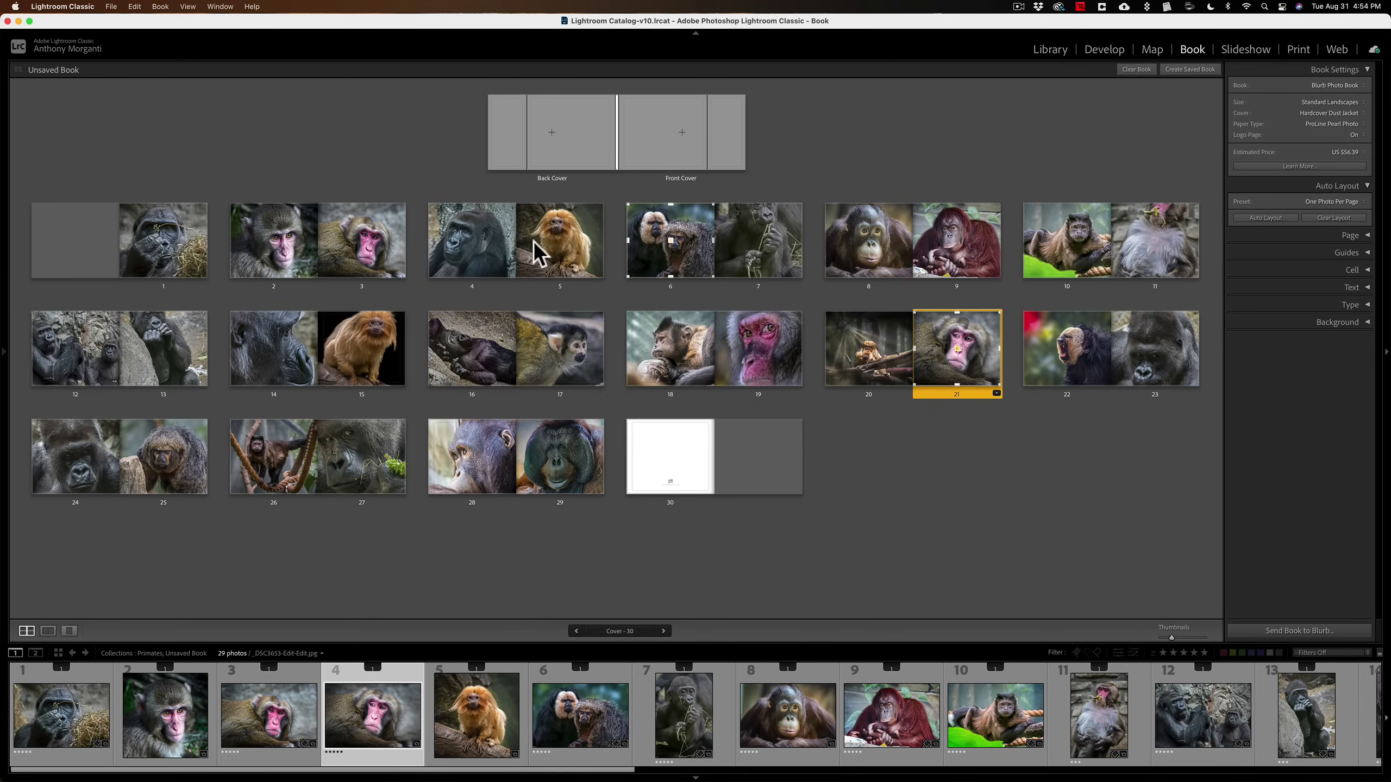
# Select pages 4 and 5 together and move the spread to pages 18 and 19, just before page 20.
pyautogui.click(481, 253)
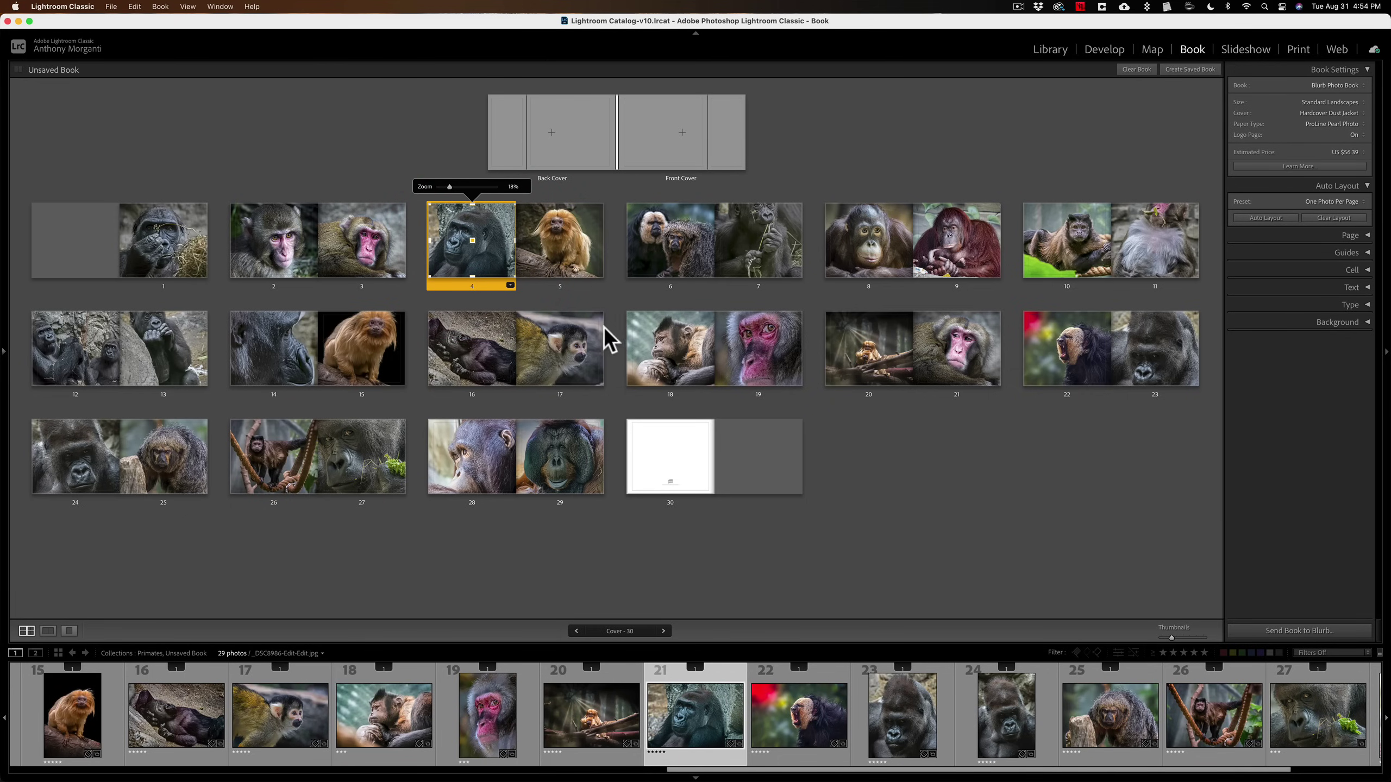
pyautogui.keyDown('shift'); pyautogui.click(593, 263); pyautogui.keyUp('shift')
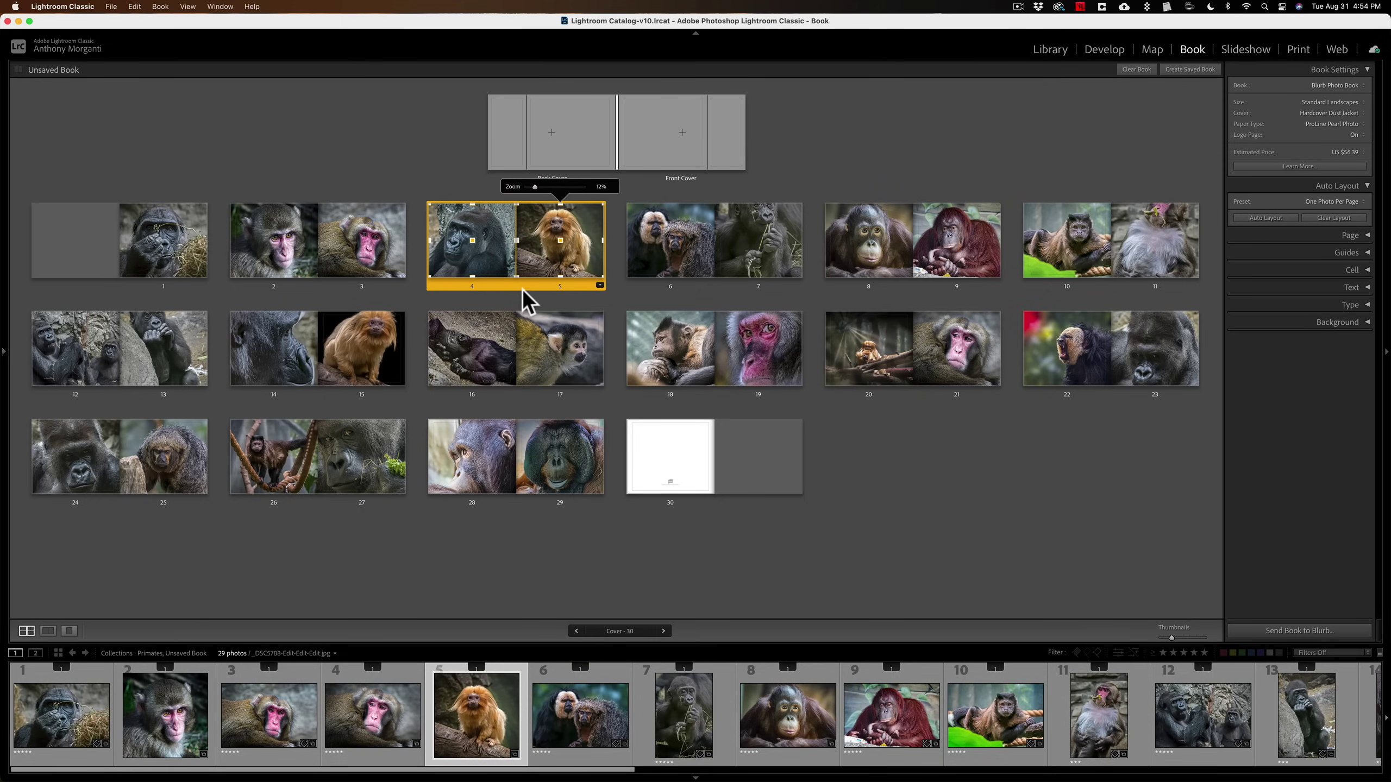
pyautogui.moveTo(520, 286); pyautogui.dragTo(810, 387)
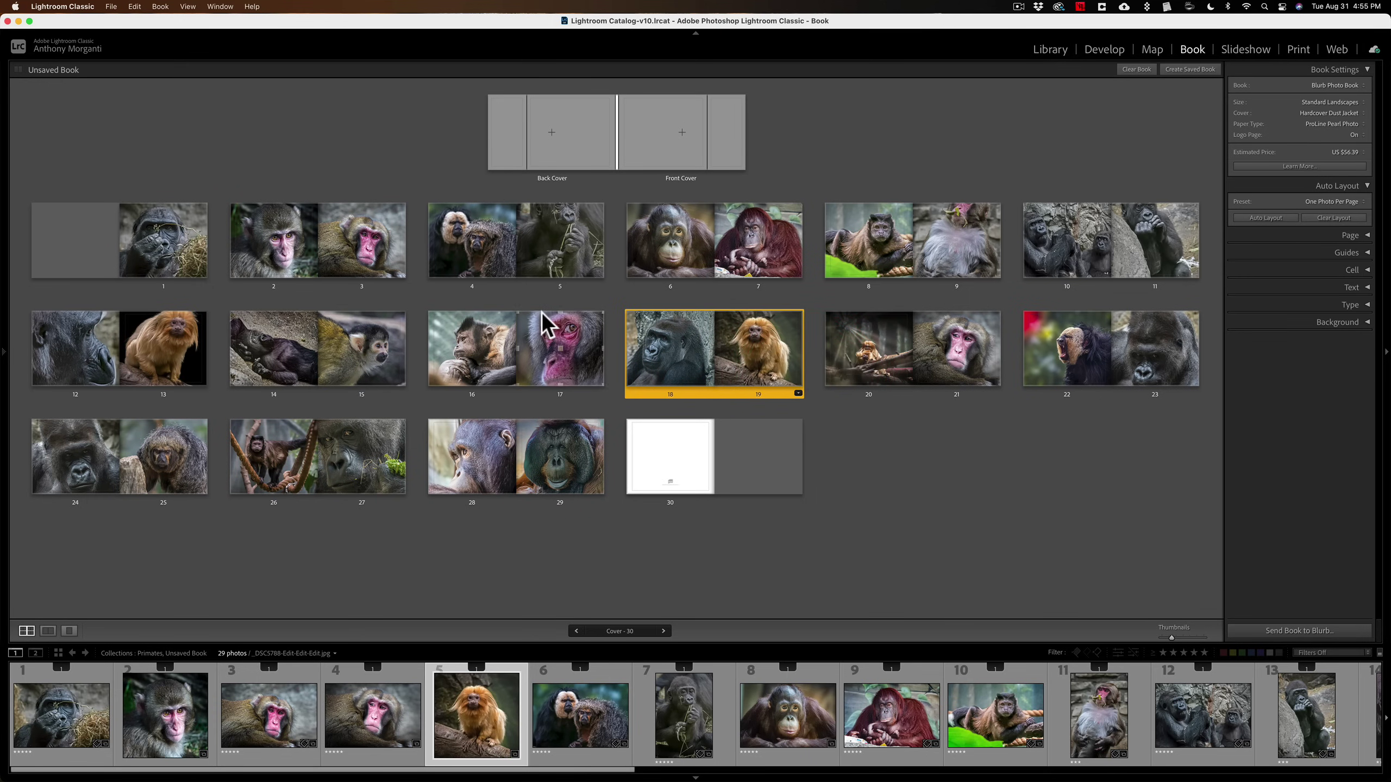
# View the spread of pages 16 and 17, view page 17 on its own, and return to the multi-page view.
pyautogui.click(745, 333)
pyautogui.click(552, 334)
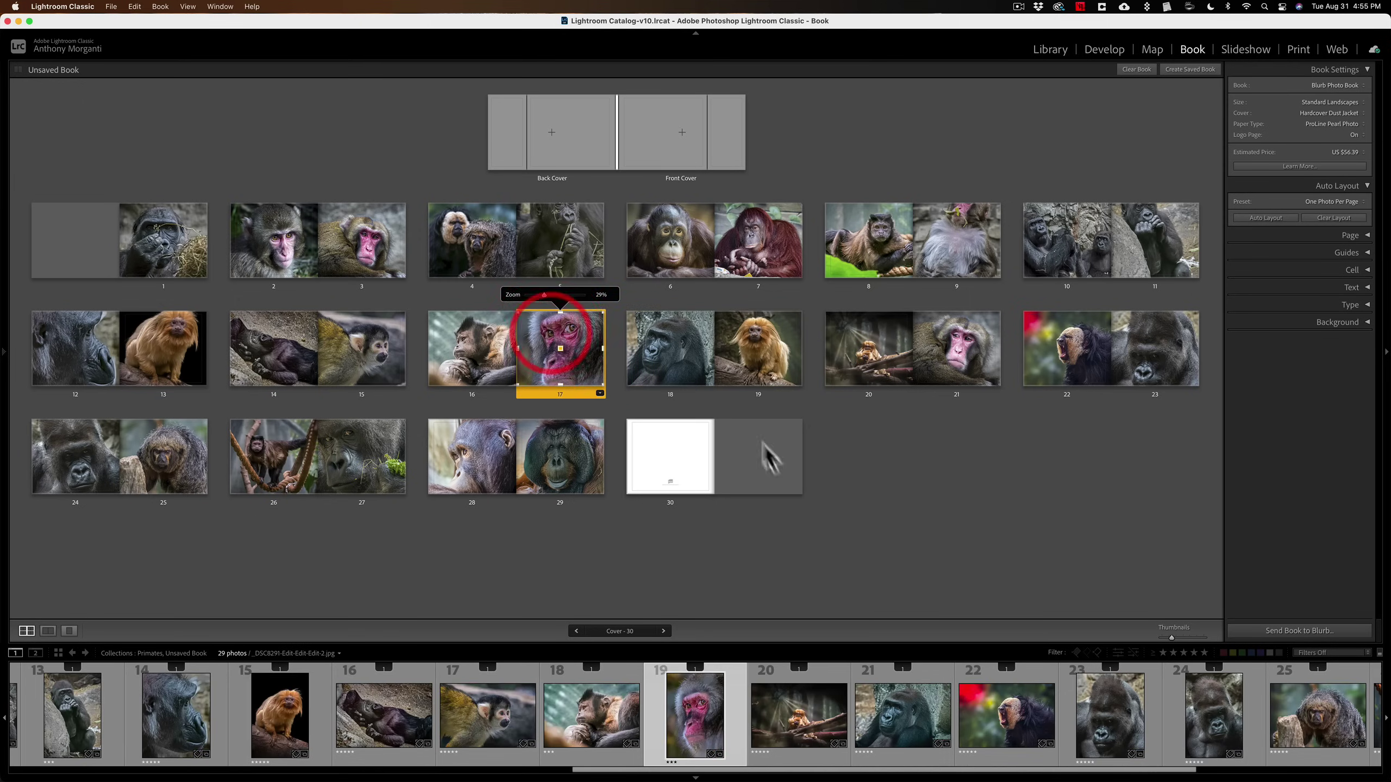
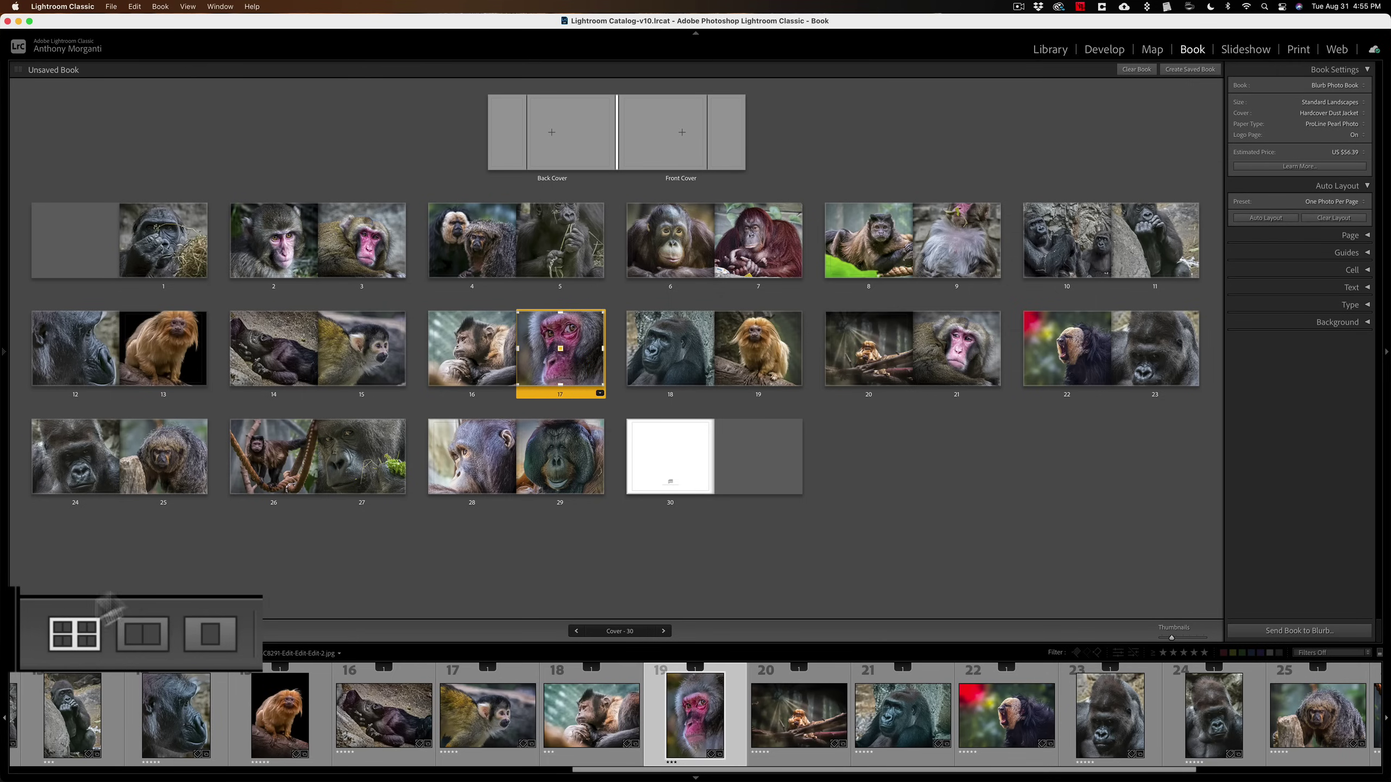
pyautogui.click(144, 634)
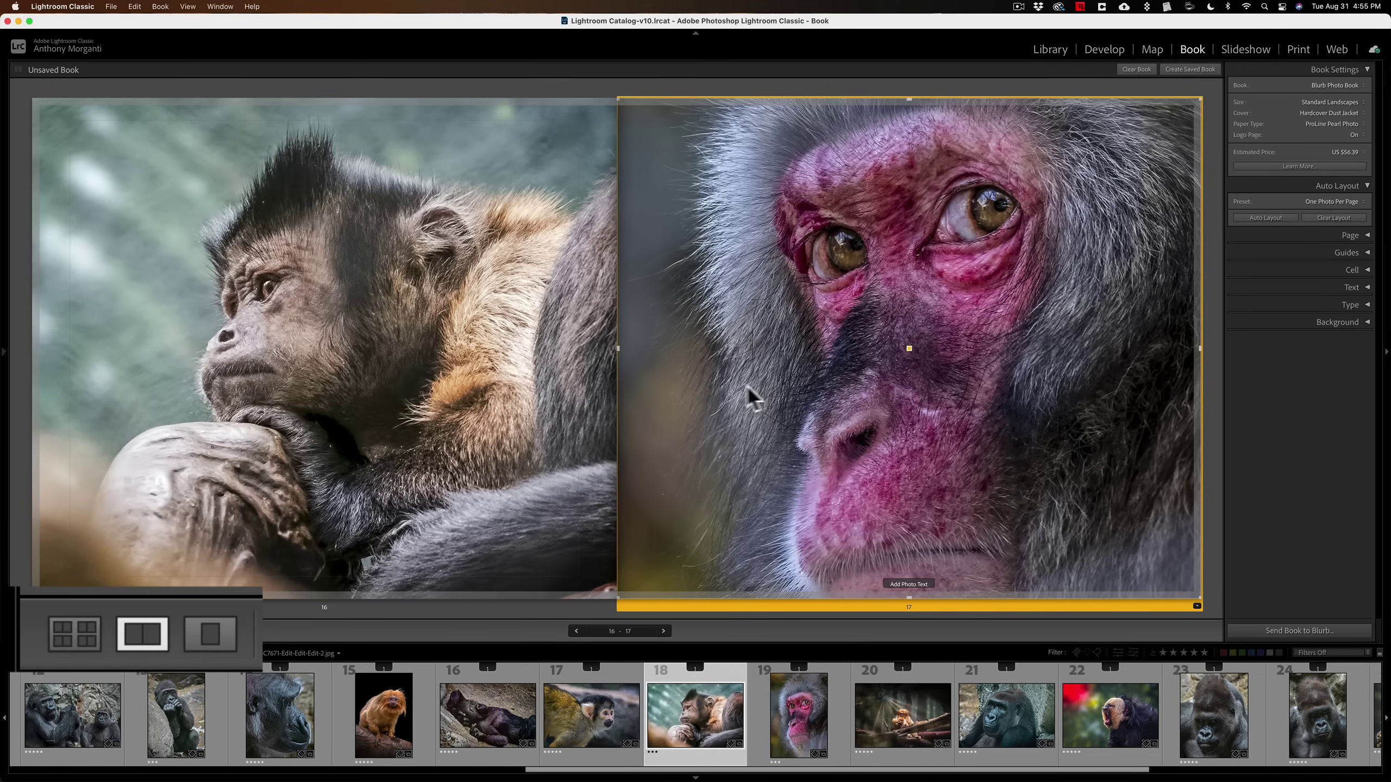
pyautogui.click(209, 635)
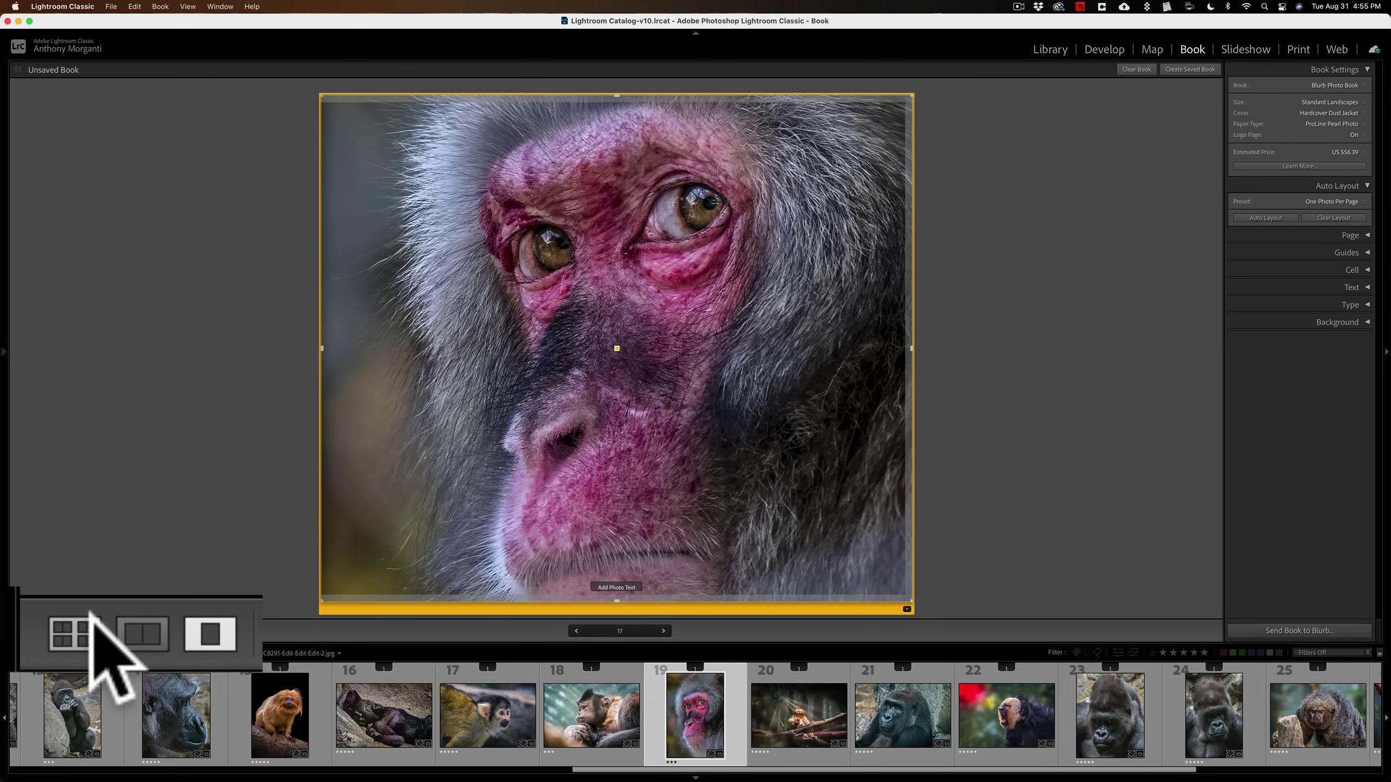
pyautogui.click(74, 633)
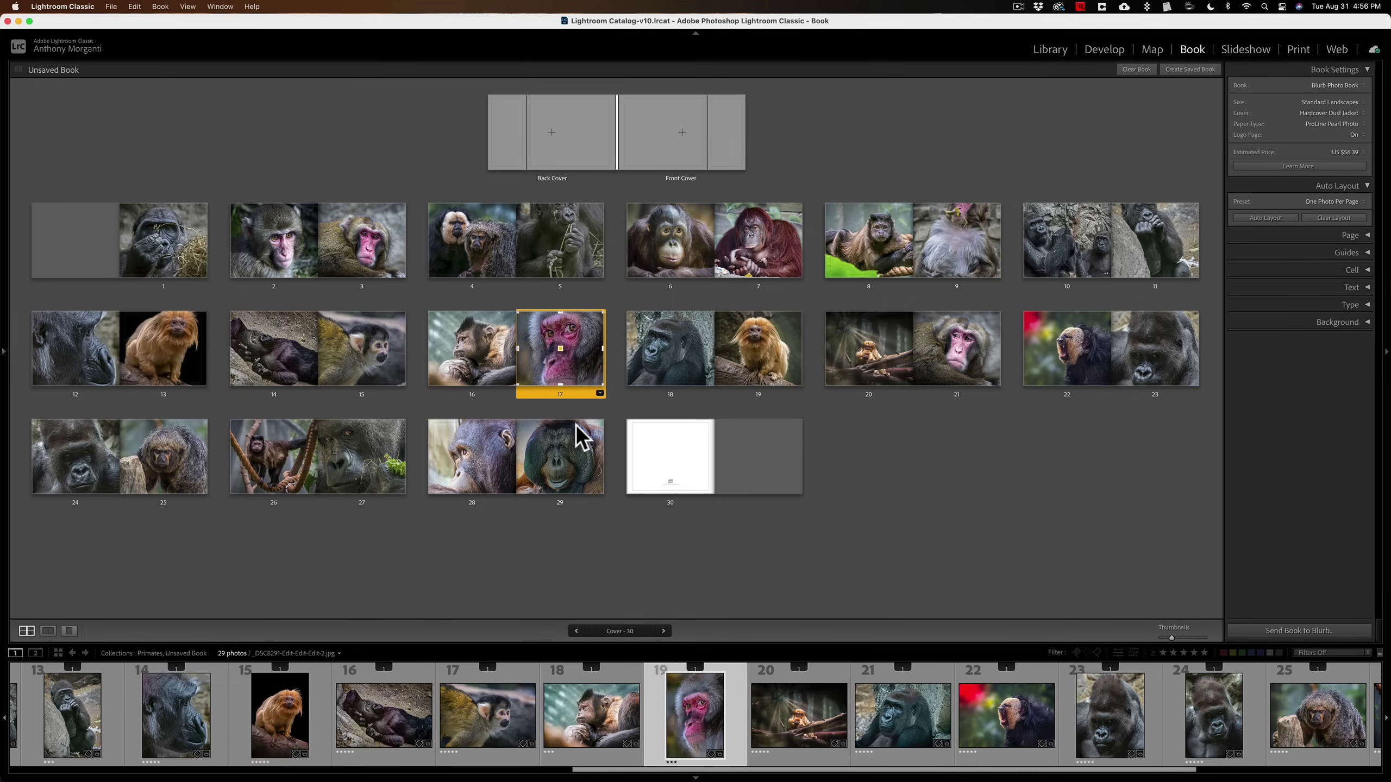
# Cycle page 17 again through the spread, single-page and multi-page views, ending in the multi-page view.
pyautogui.click(48, 630)
pyautogui.click(68, 631)
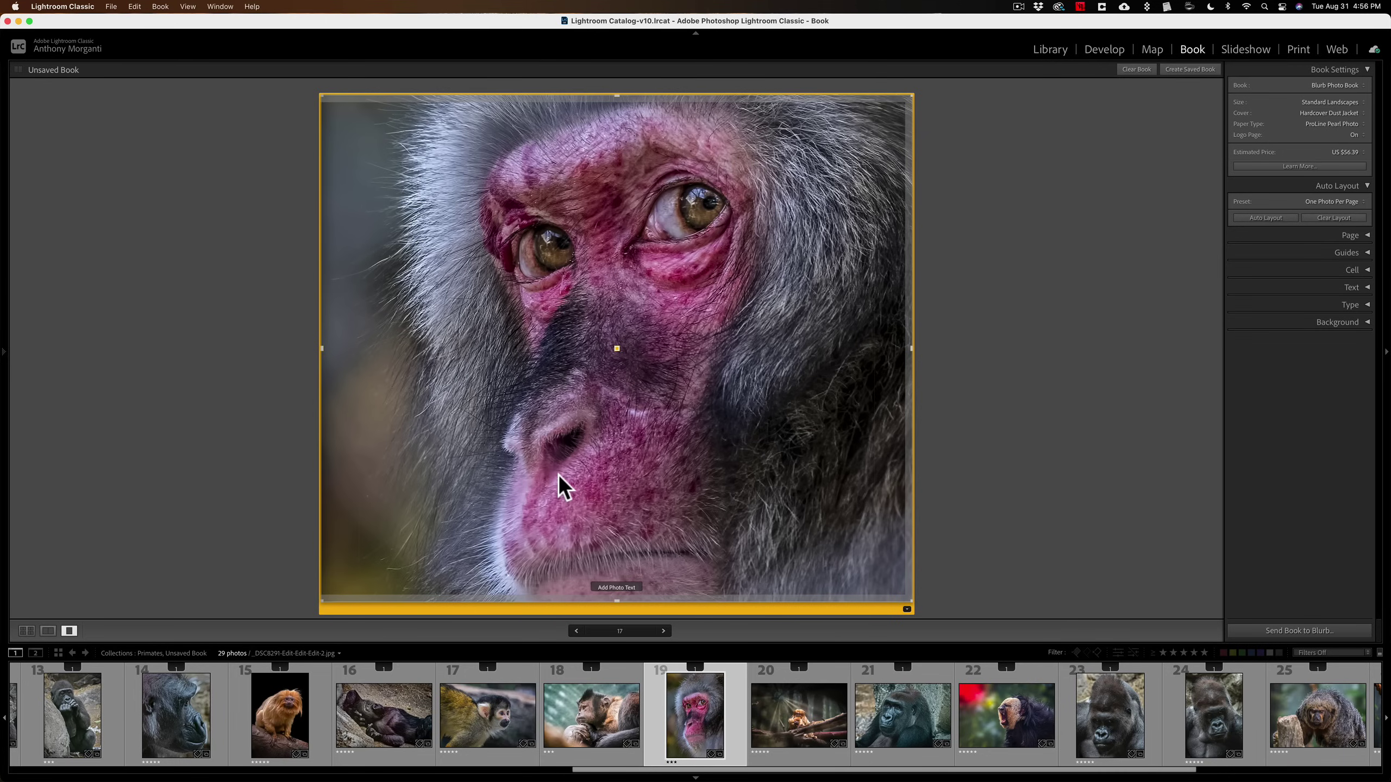
pyautogui.press('super+e')
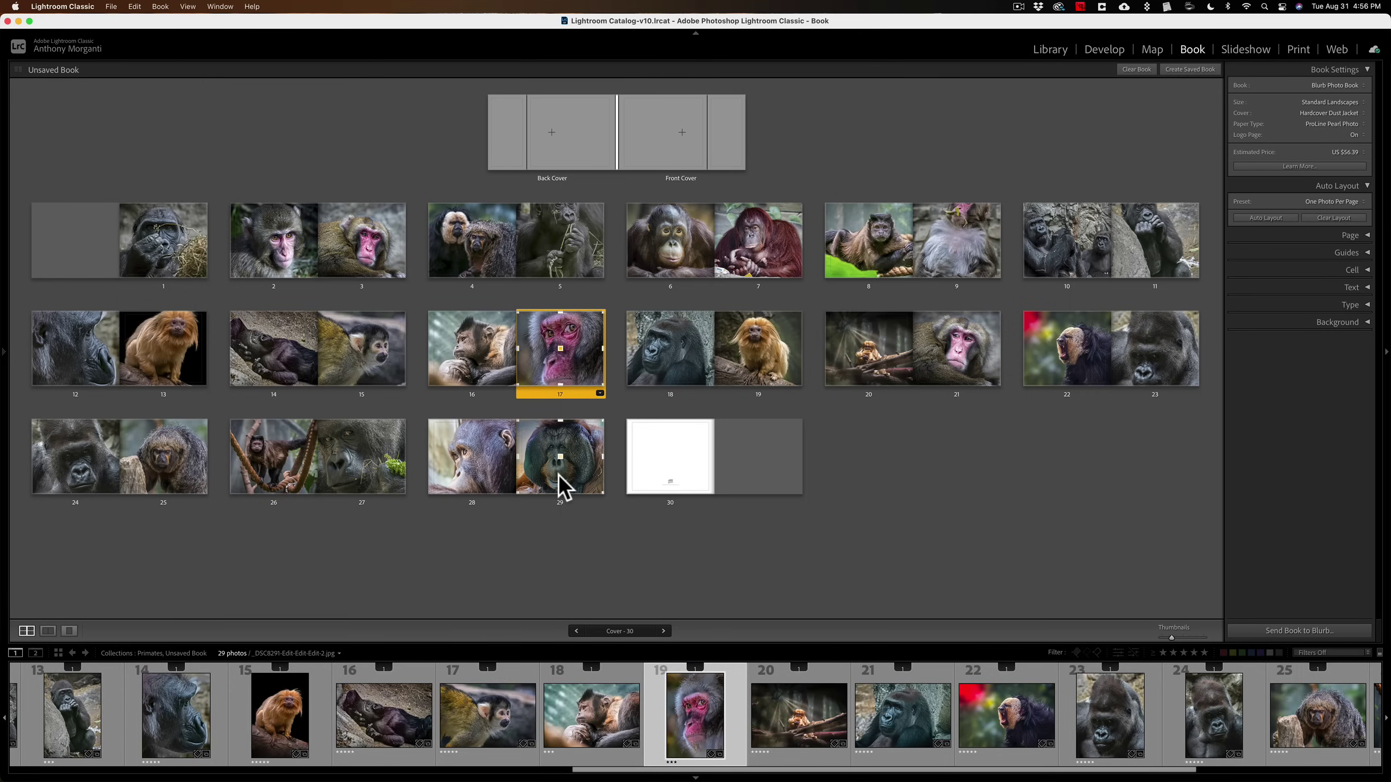
pyautogui.press('super+r')
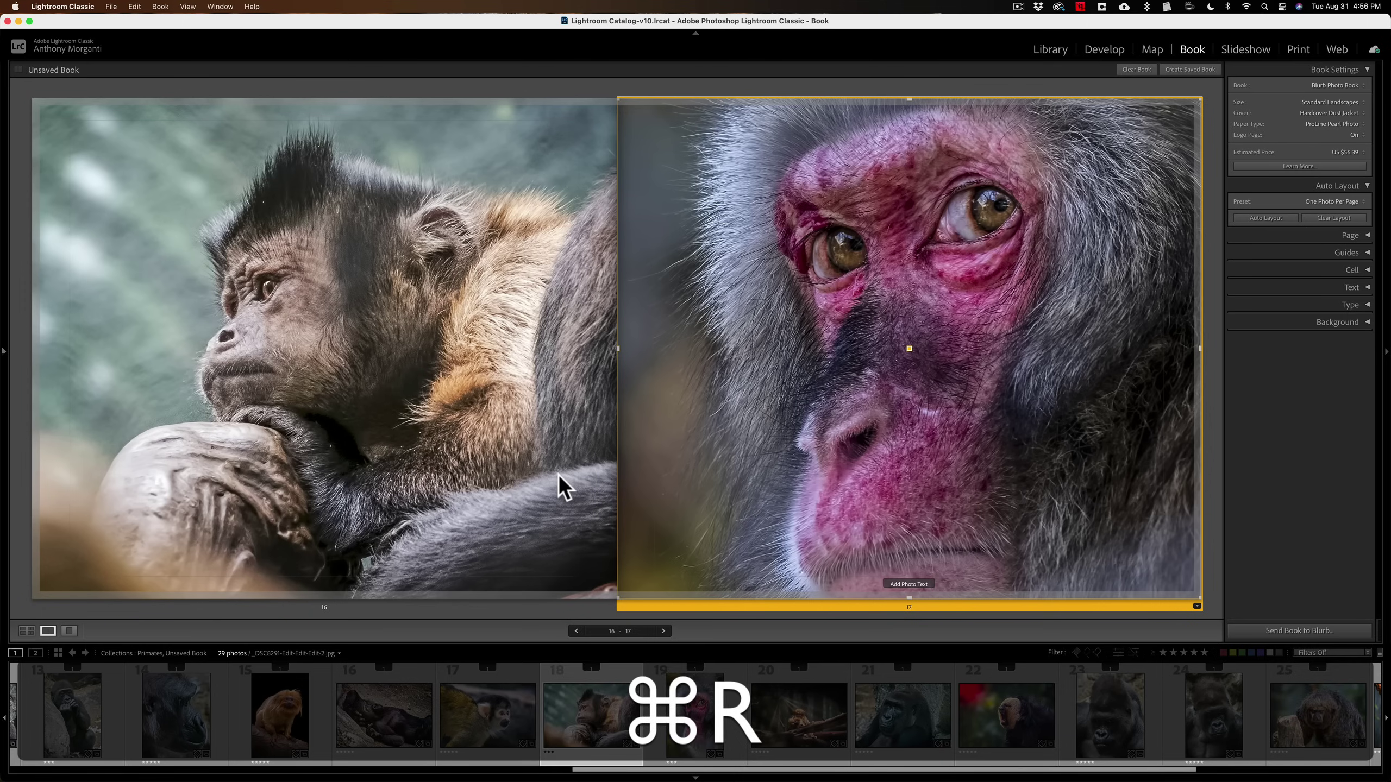
pyautogui.press('super')
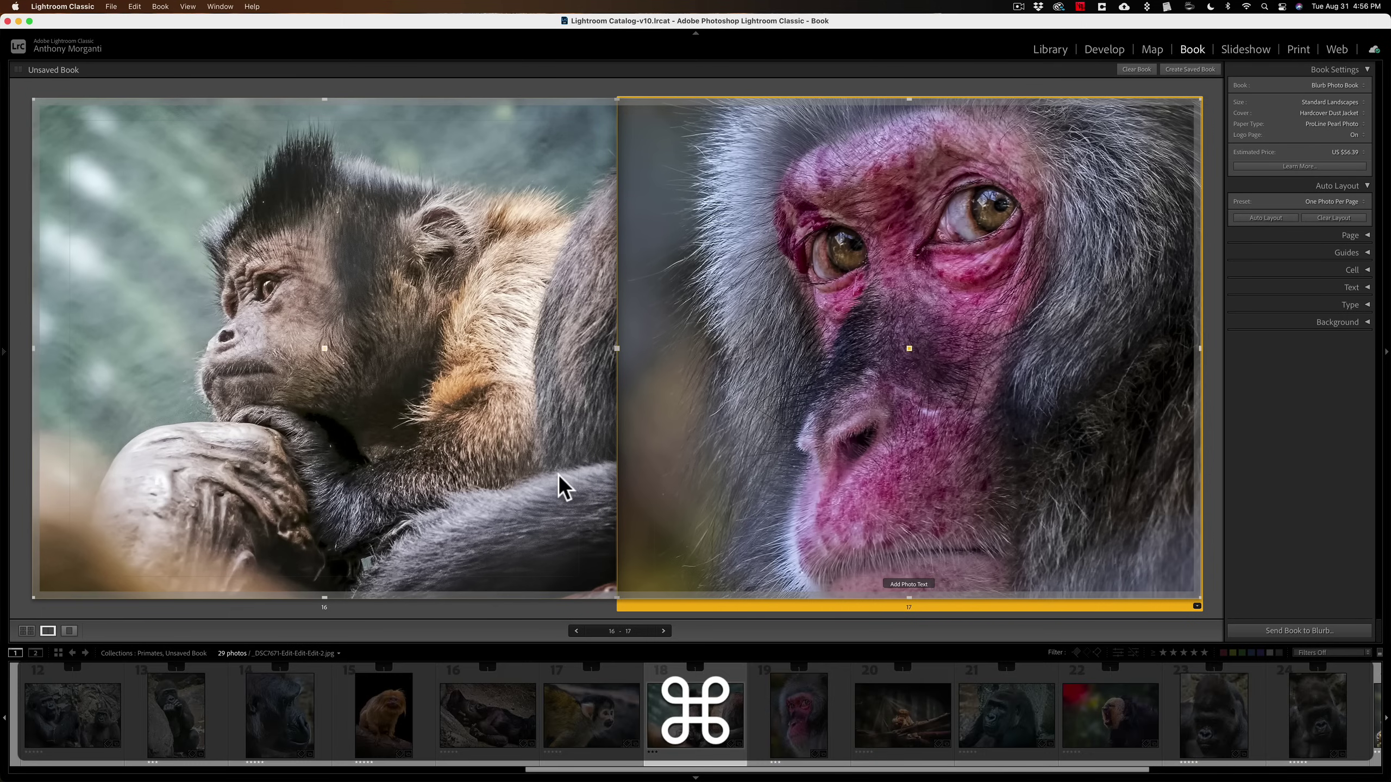
pyautogui.press('super+t')
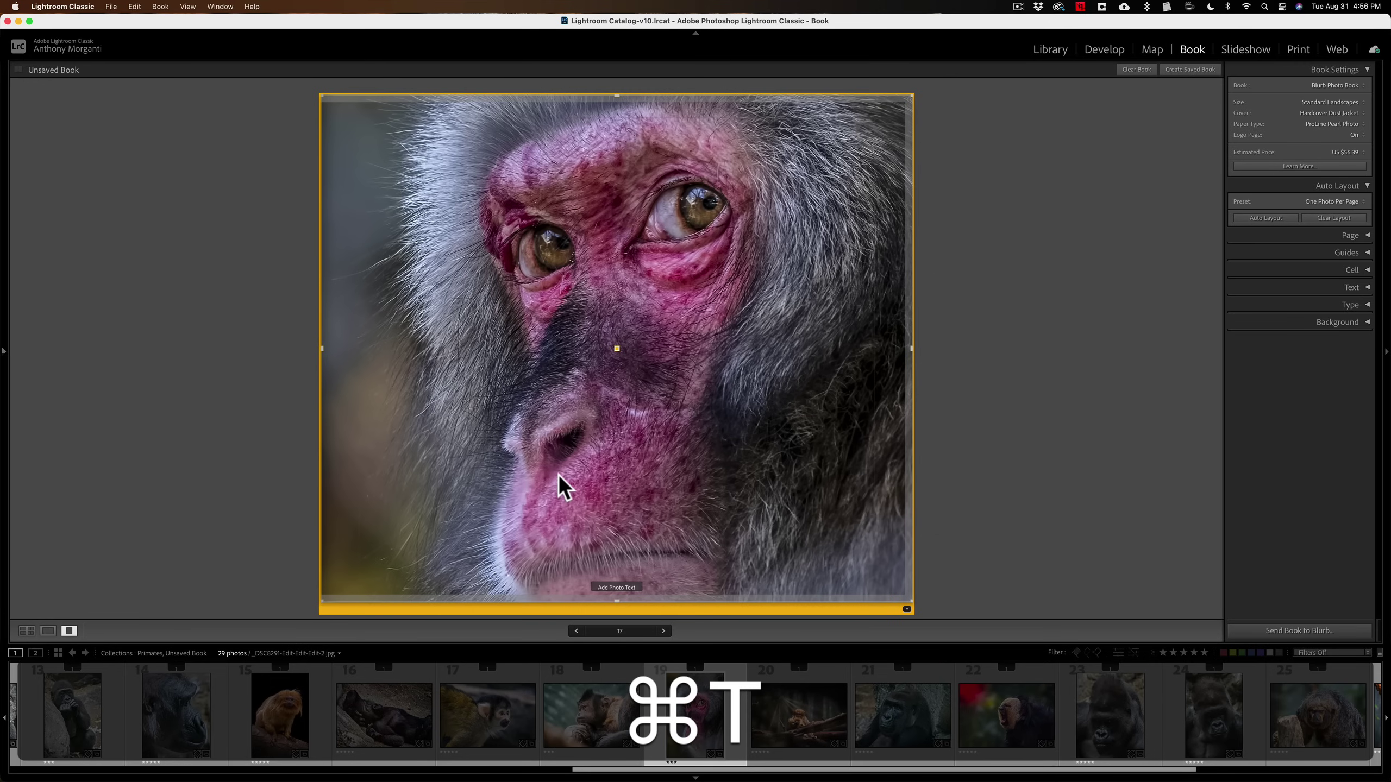
pyautogui.press('super+e')
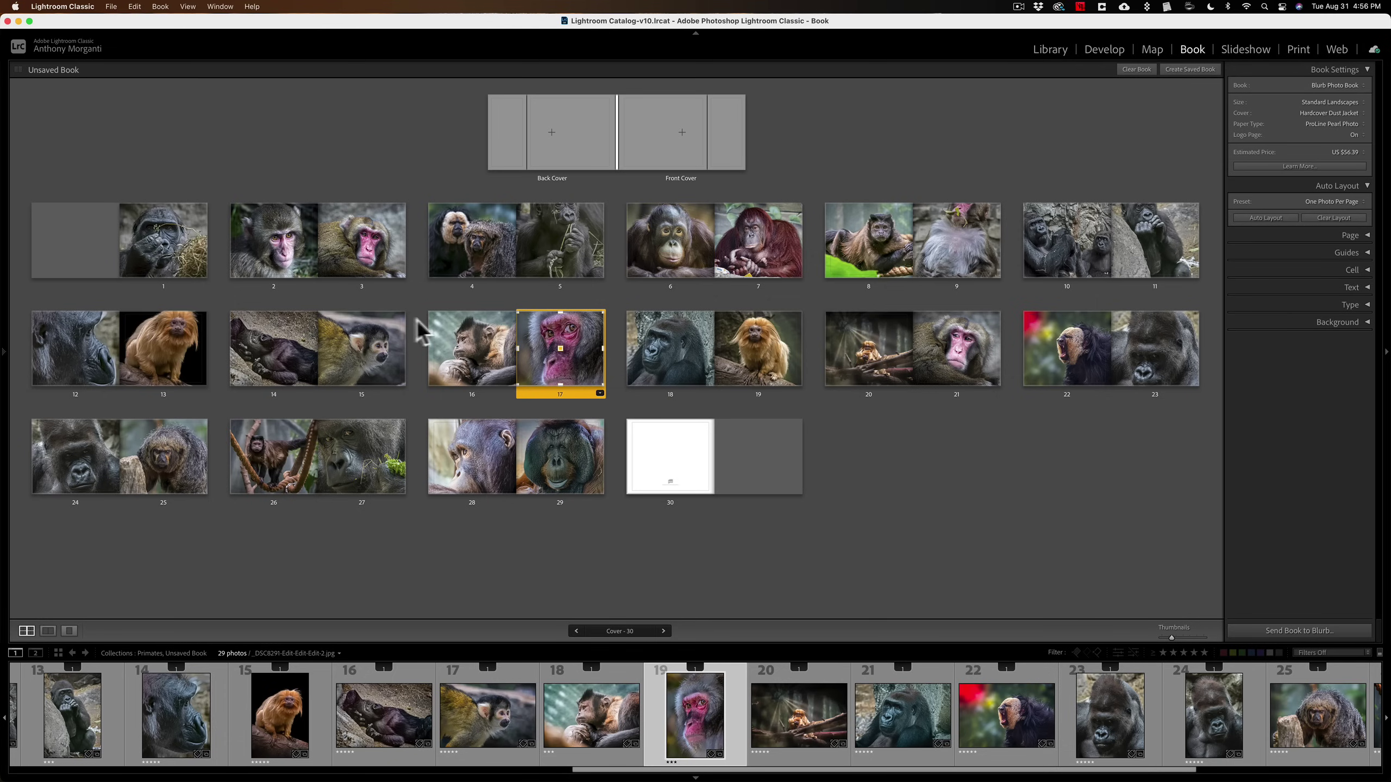
# View page 1 on its own and change it to the 1 Photo layout with a centered landscape photo and white margins.
pyautogui.click(175, 253)
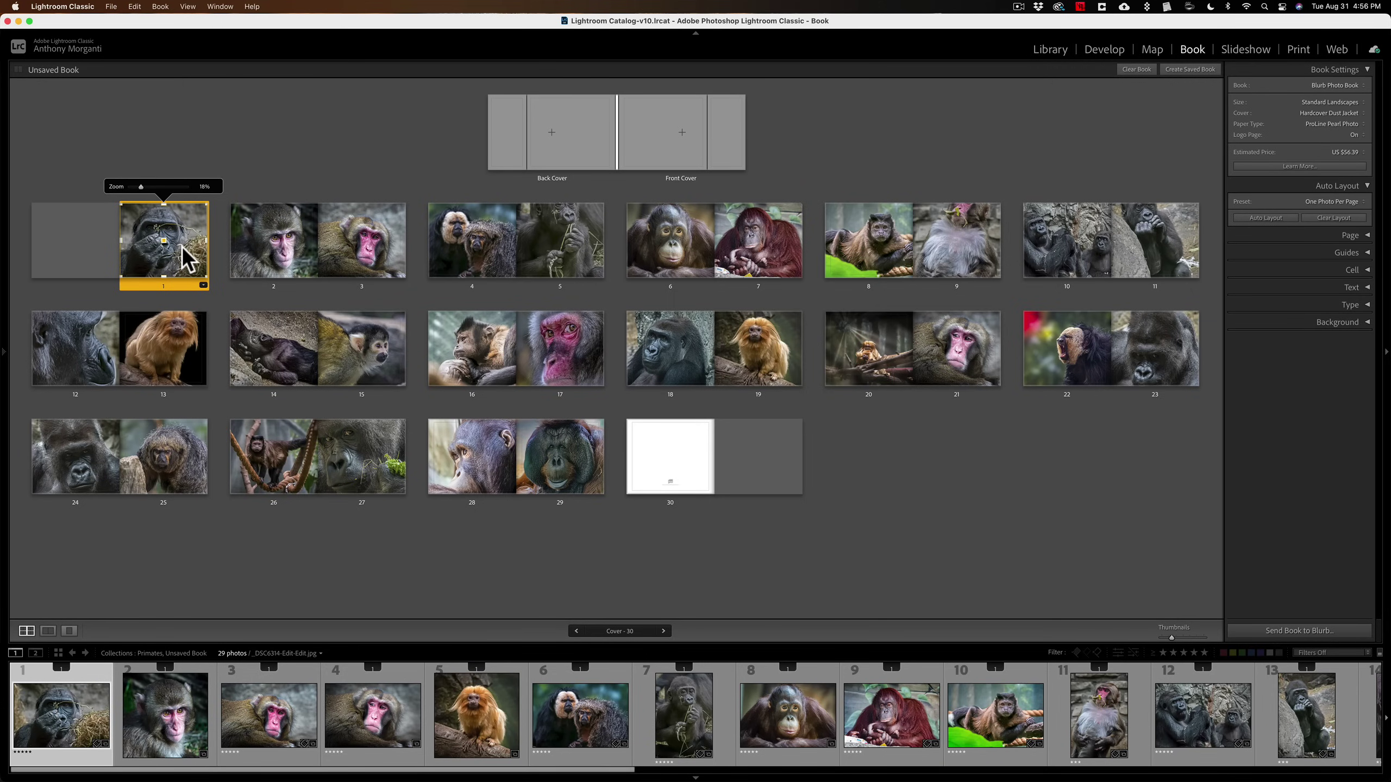
pyautogui.press('super+t')
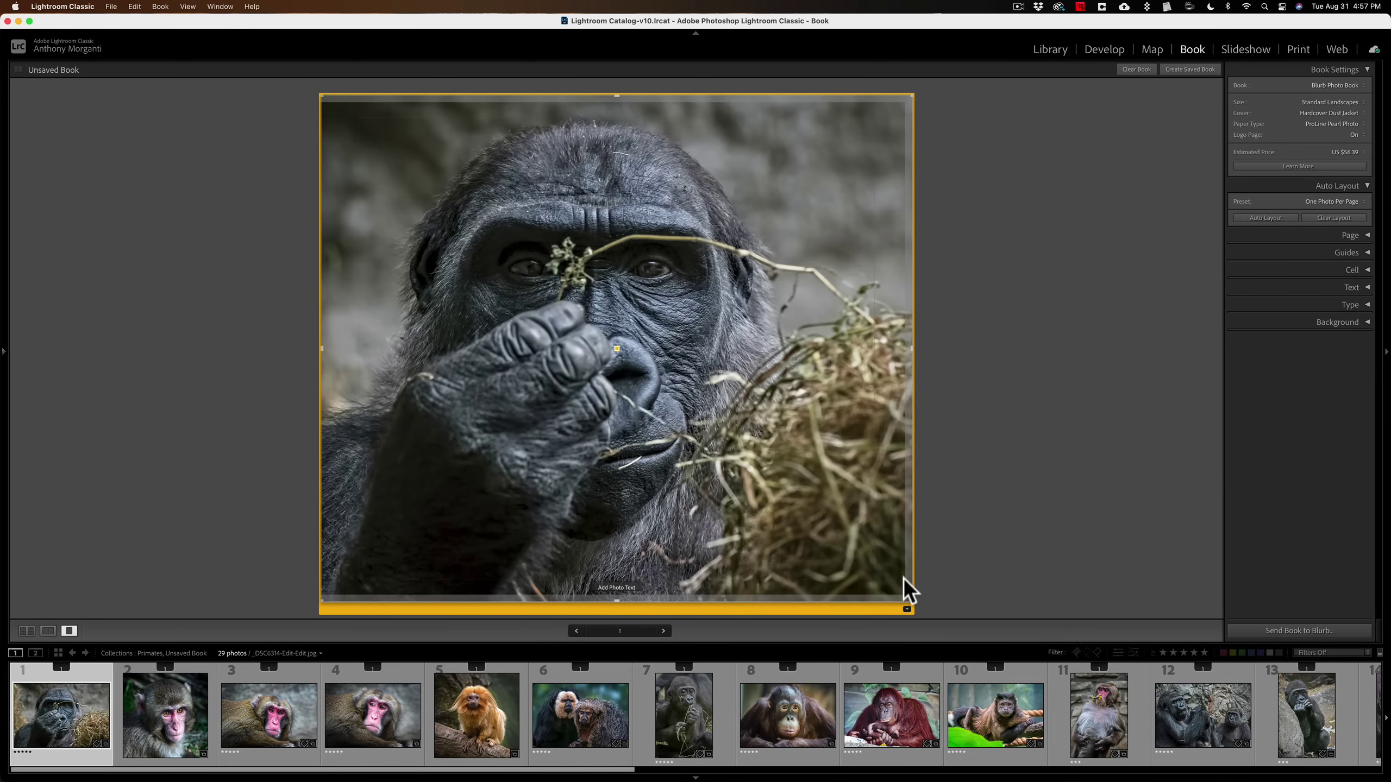
pyautogui.click(906, 609)
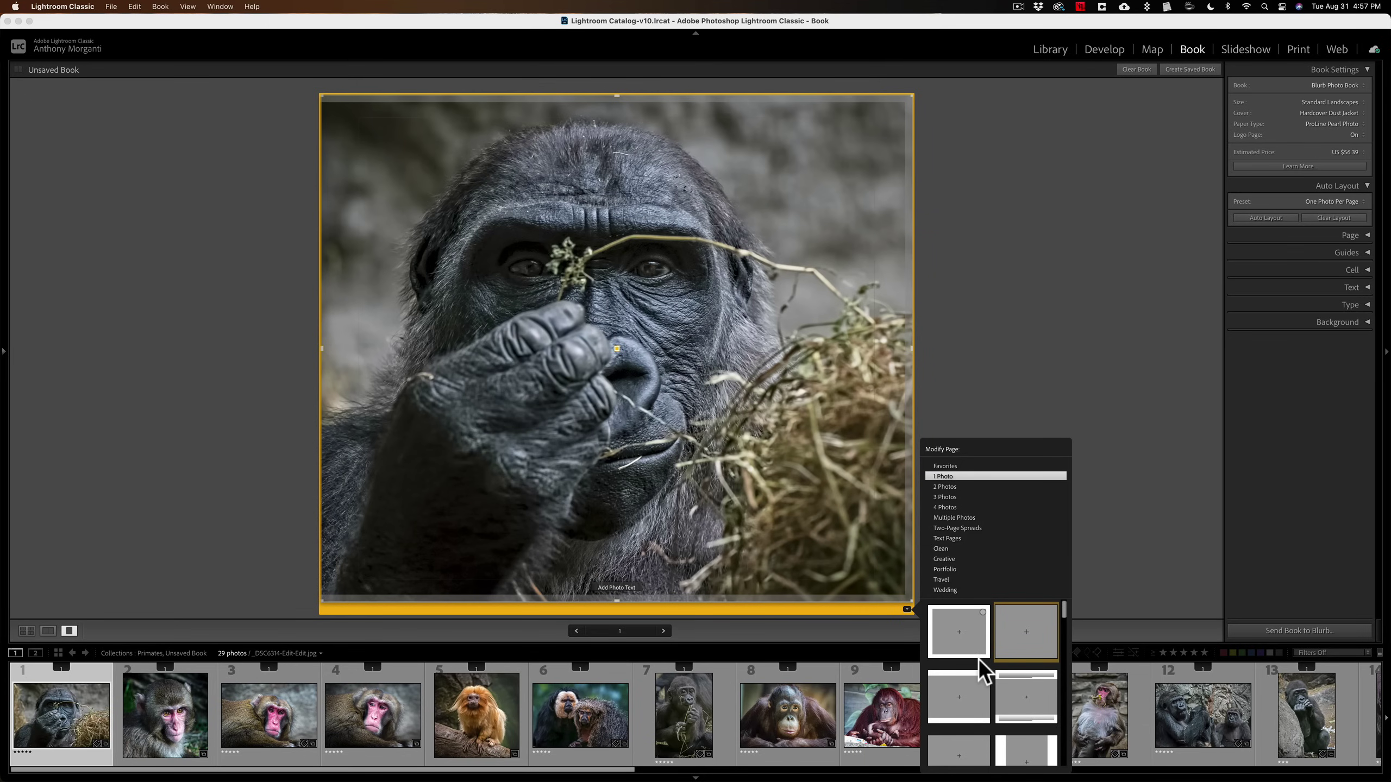
pyautogui.scroll(-3, 978, 659)
pyautogui.scroll(-4, 978, 659)
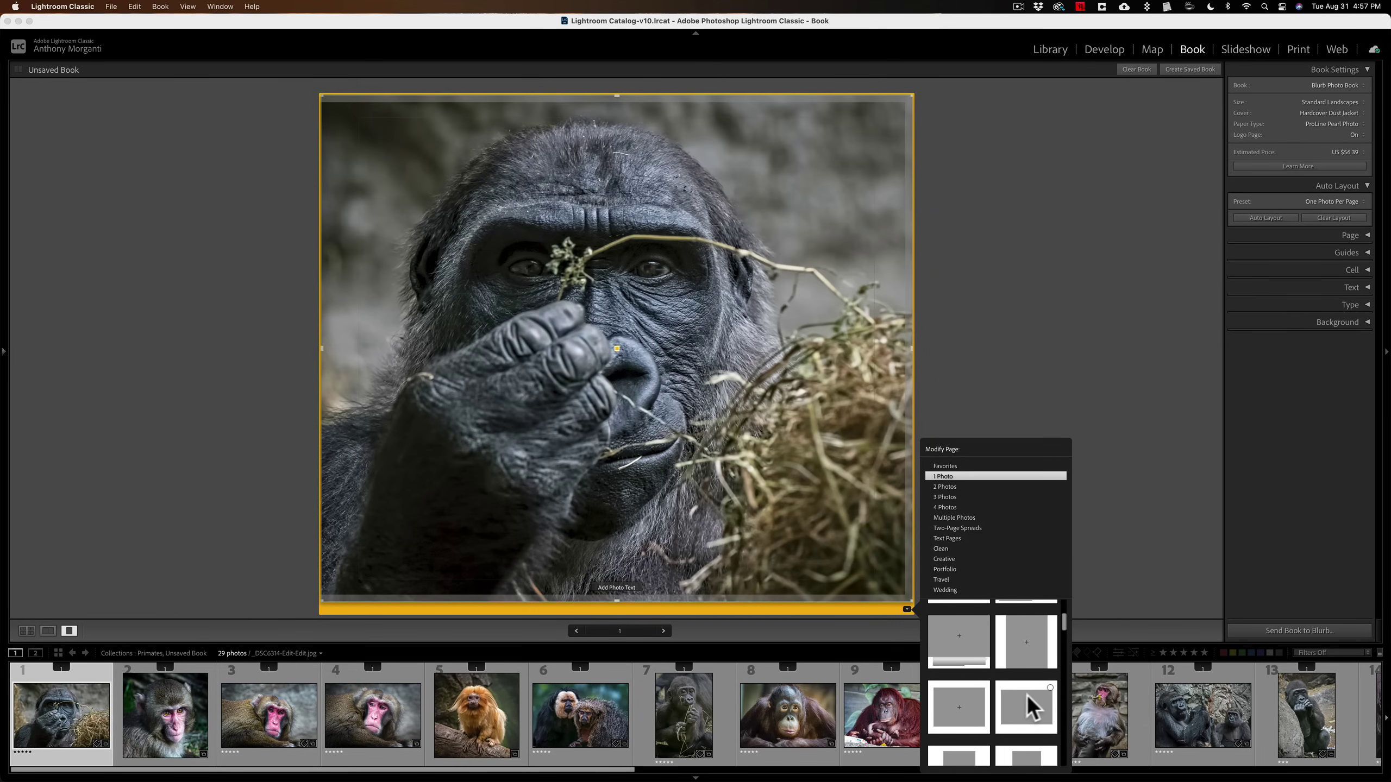
pyautogui.click(1021, 694)
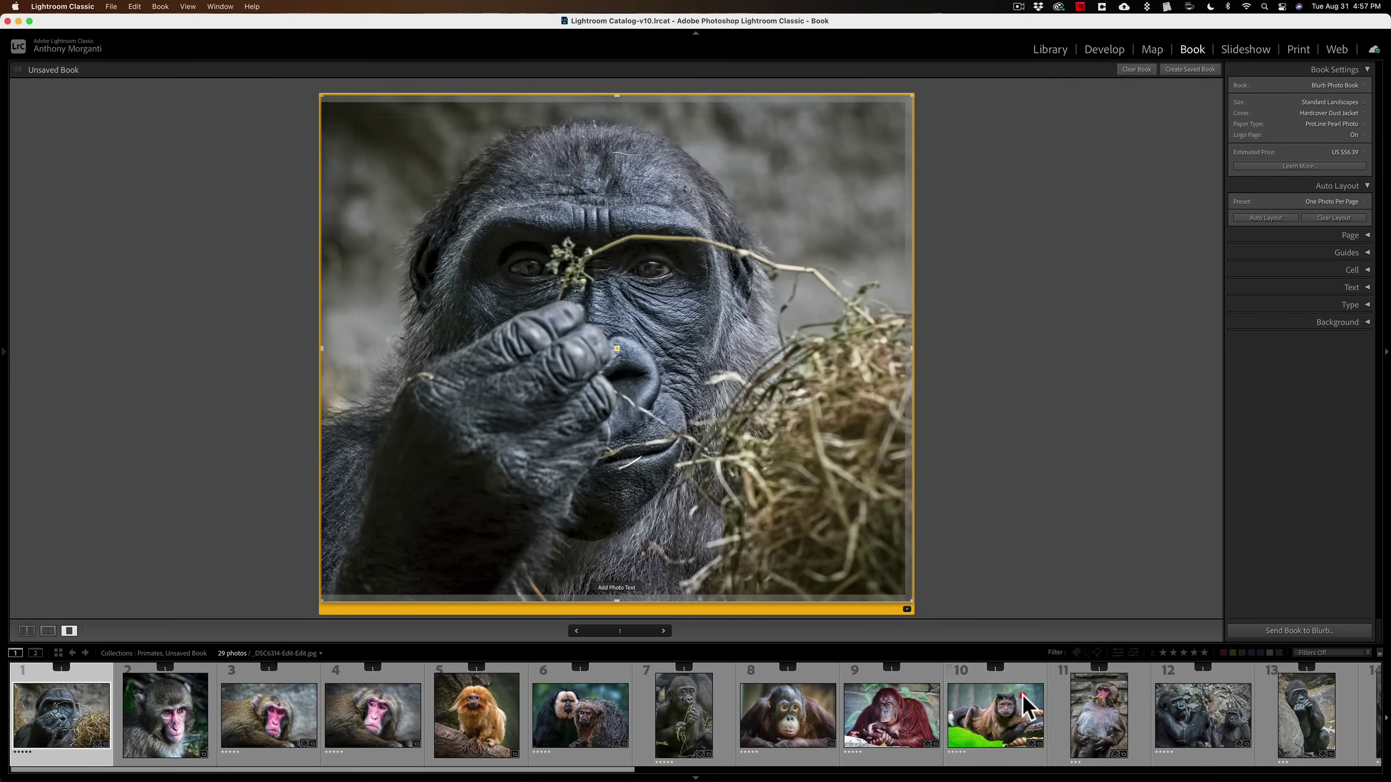
# Select page 1's photo cell and widen it to the left edge of the text safe area, nudging its right edge slightly inward.
pyautogui.click(678, 395)
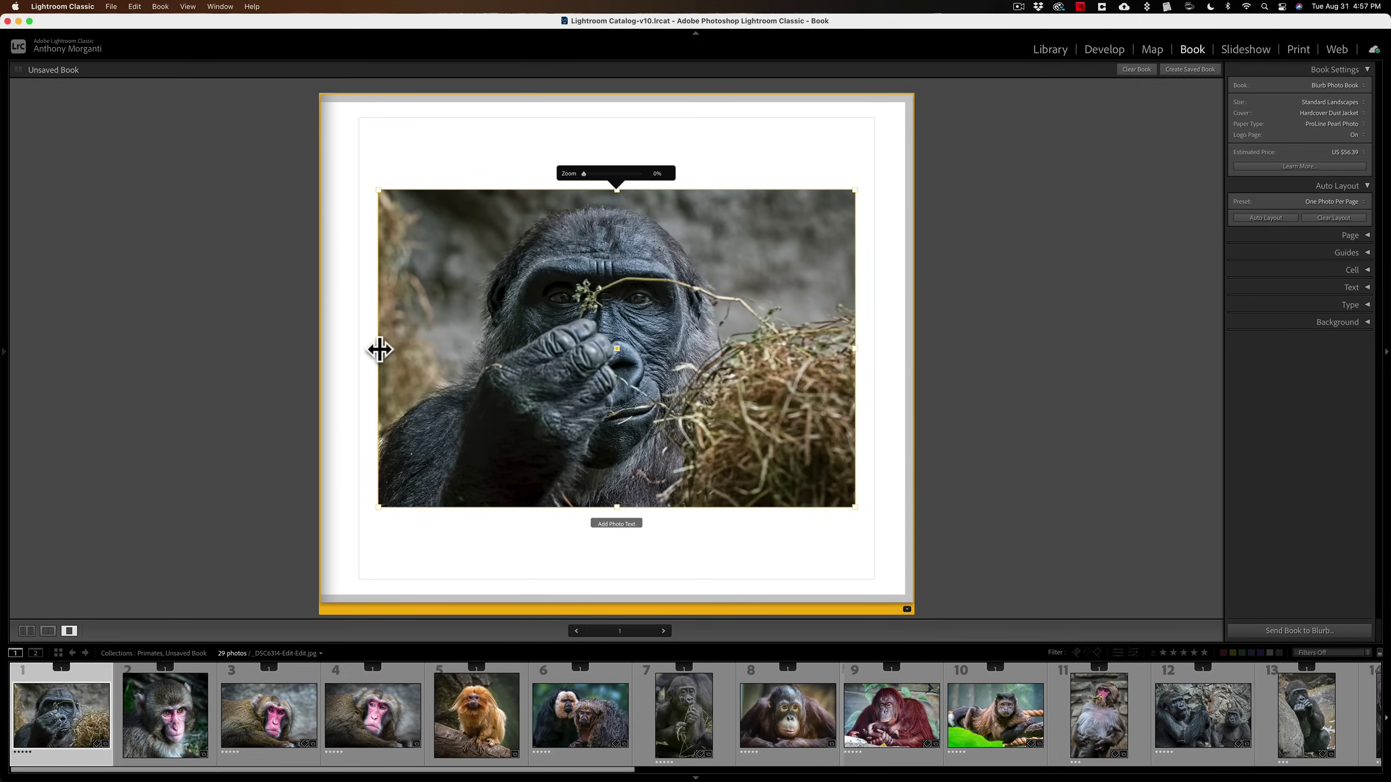
pyautogui.moveTo(379, 349); pyautogui.dragTo(362, 351)
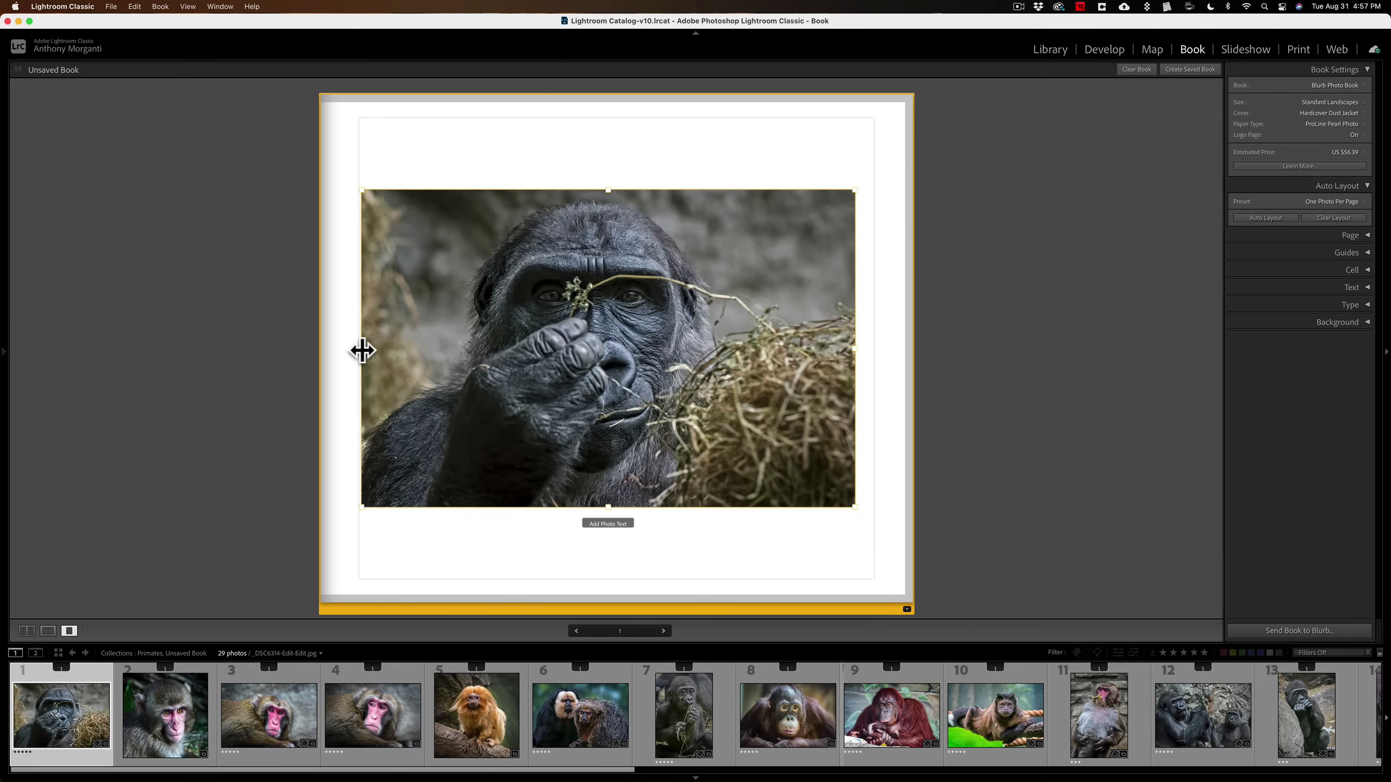
pyautogui.click(361, 351)
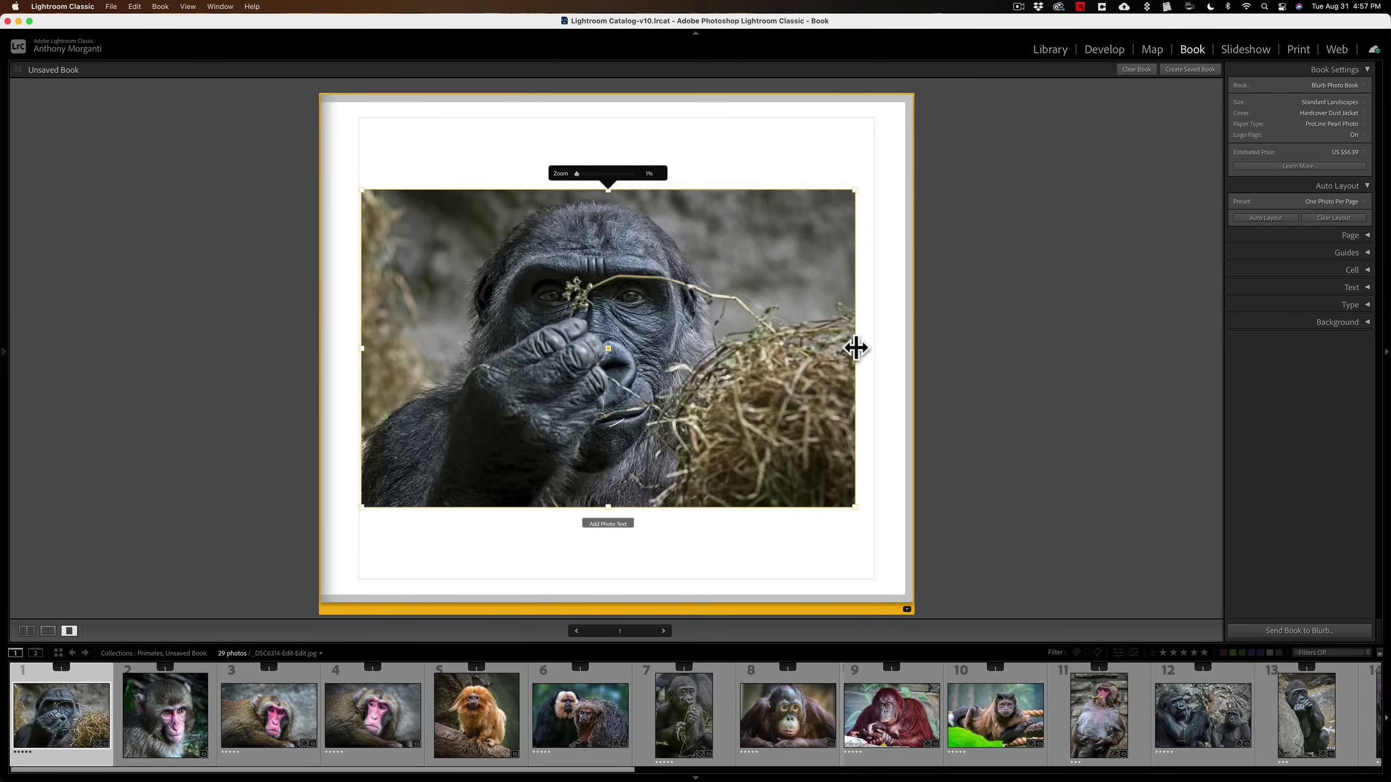
pyautogui.moveTo(859, 349)
pyautogui.mouseDown()
pyautogui.moveTo(874, 349)
pyautogui.moveTo(855, 349)
pyautogui.mouseUp()
pyautogui.click(855, 348)
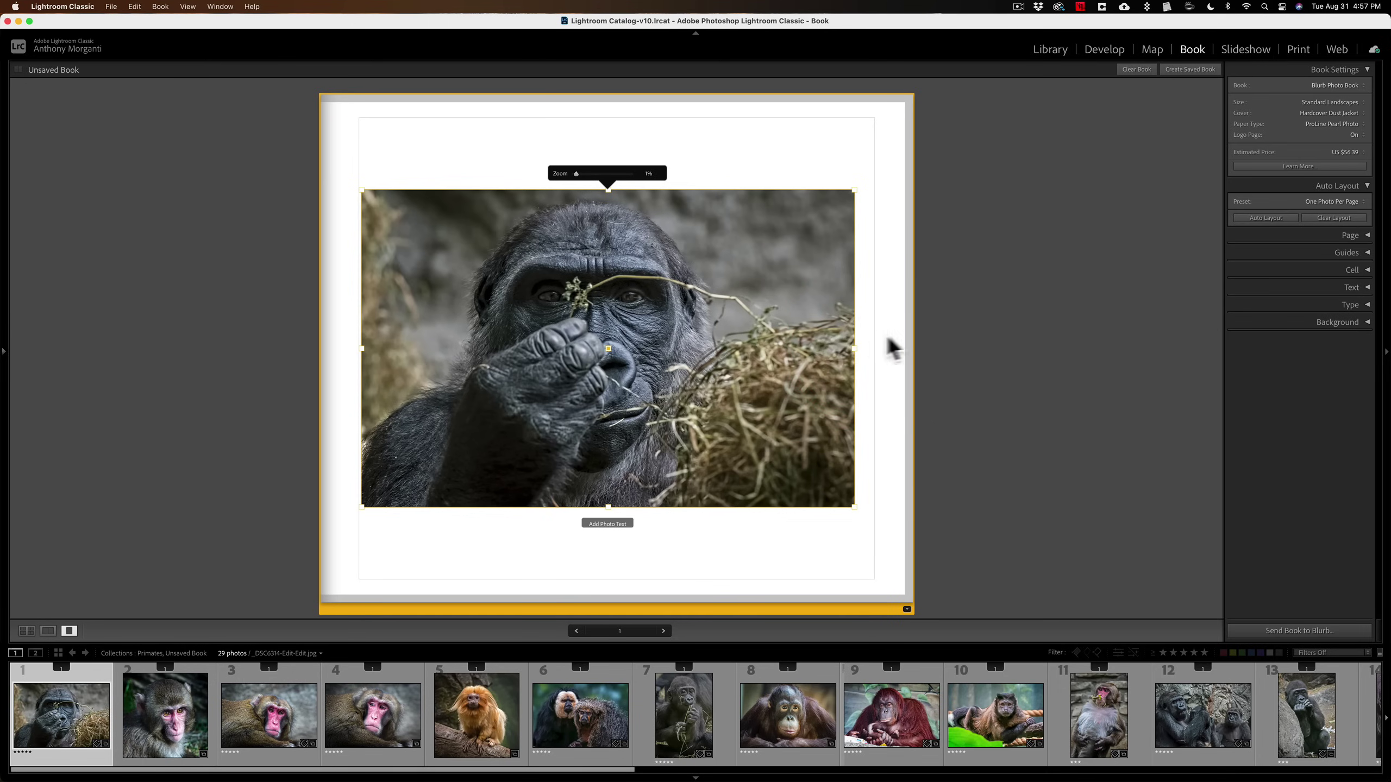
# Keep Grid Snap set to Grid and turn on the Guide Lines, Page Grid and Filler Text guides.
pyautogui.click(1352, 252)
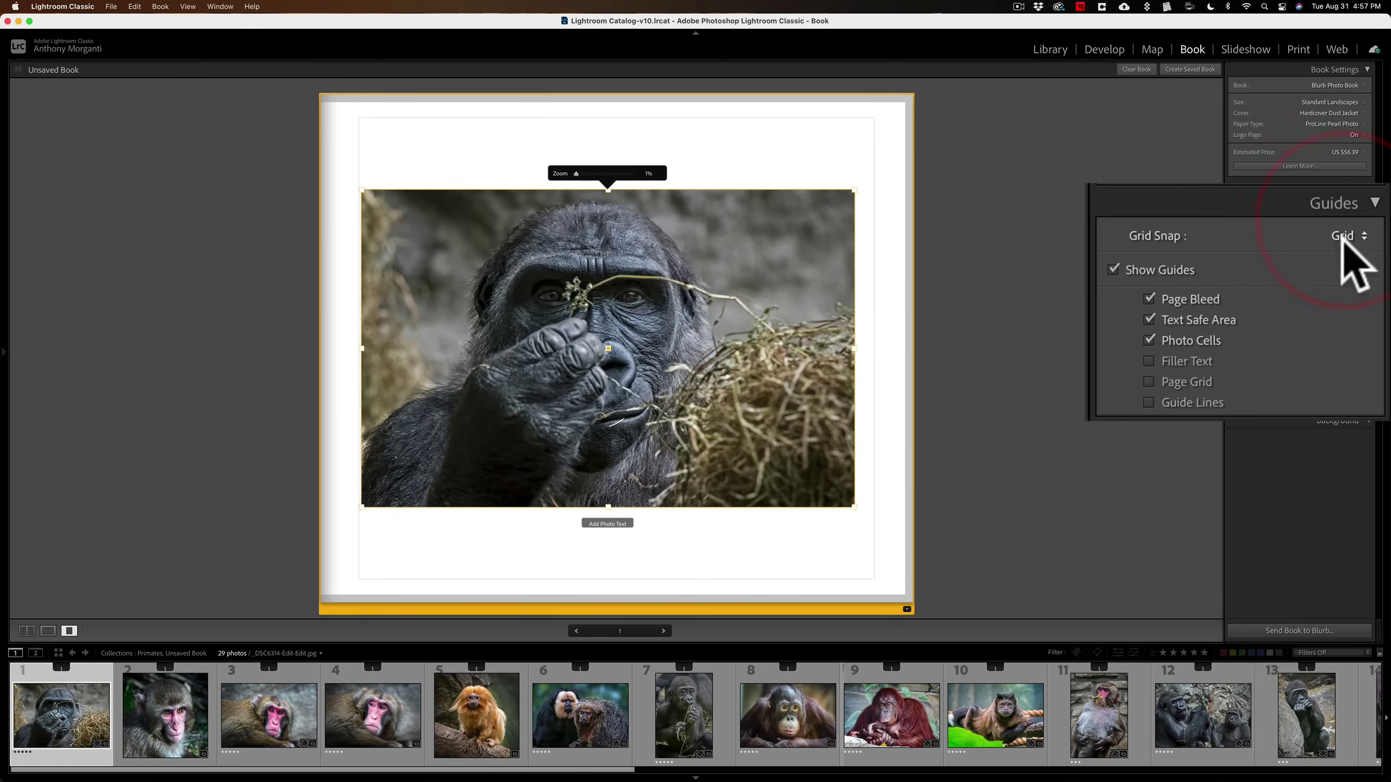
pyautogui.click(1347, 236)
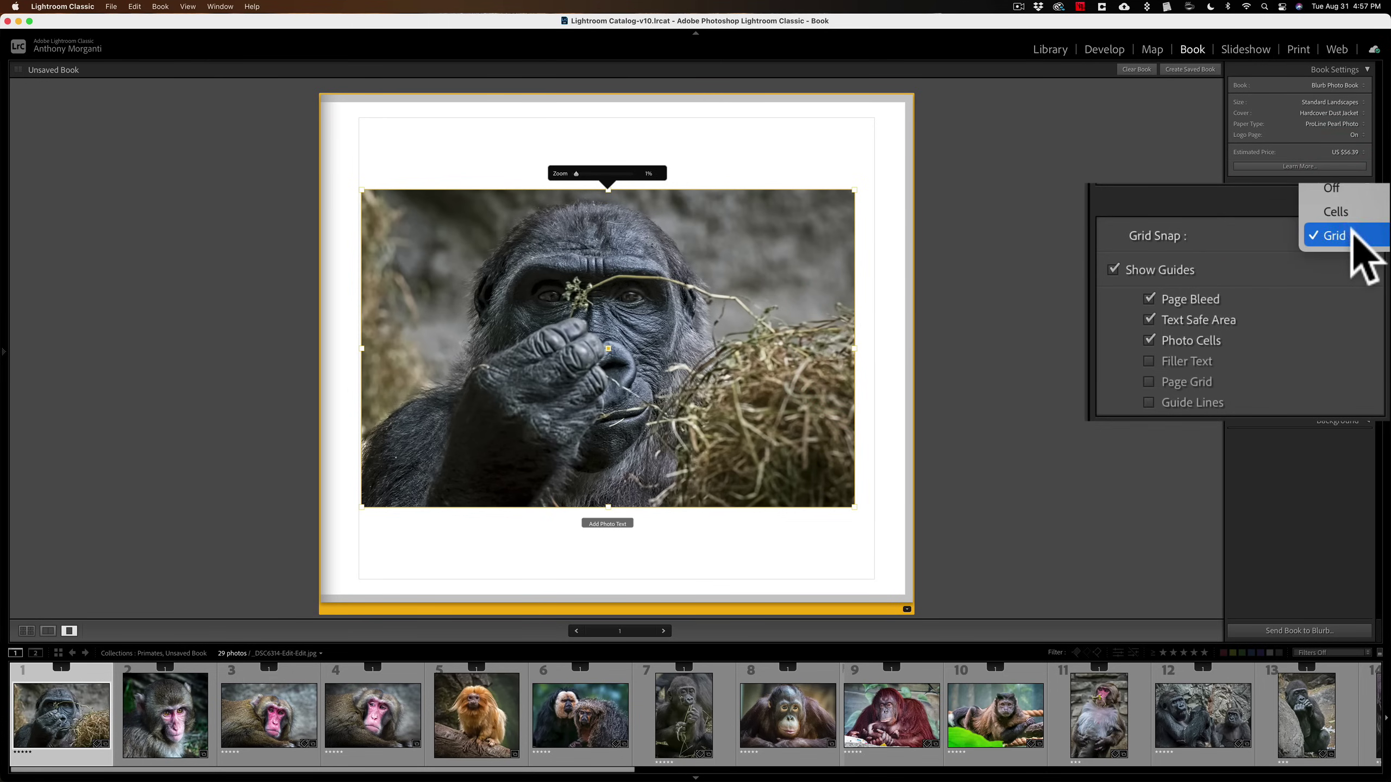
pyautogui.click(1331, 236)
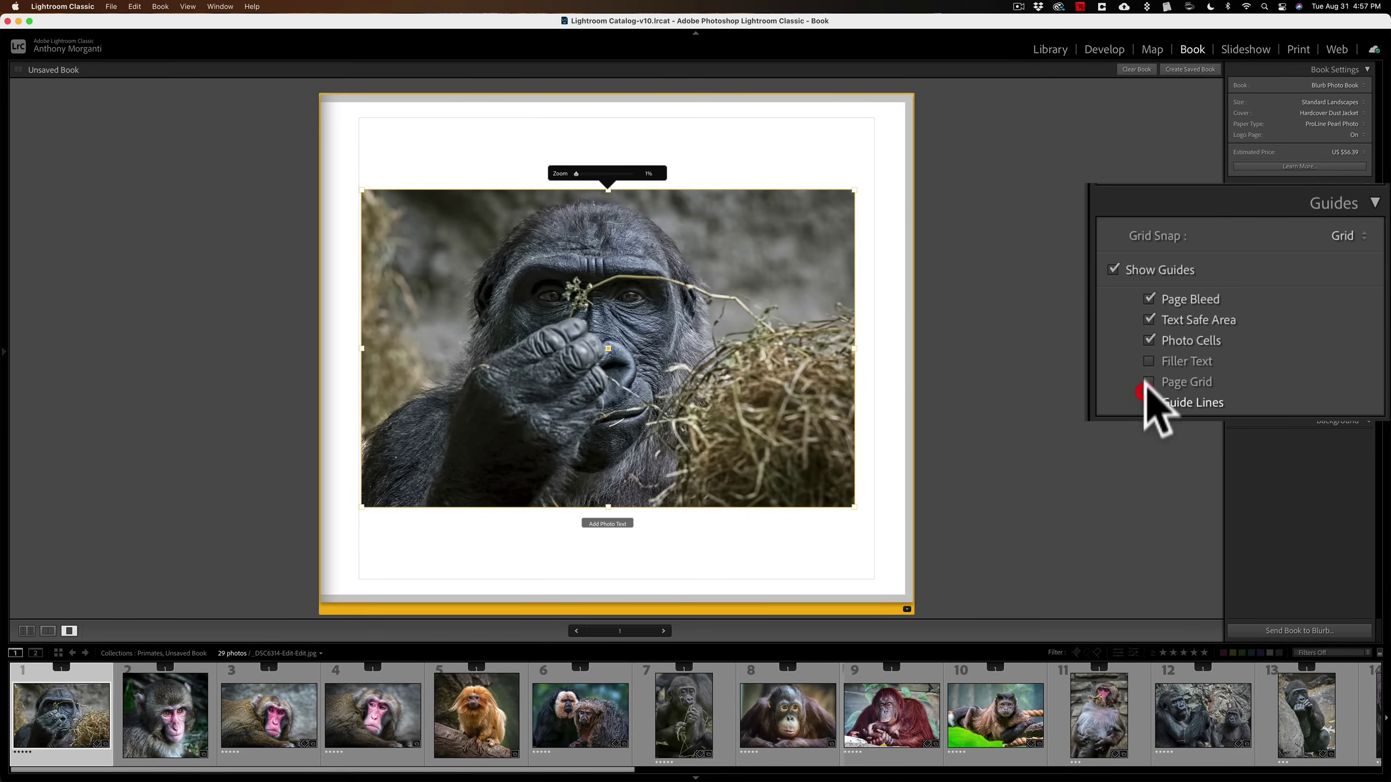
pyautogui.click(1150, 402)
pyautogui.click(1151, 382)
pyautogui.click(1150, 361)
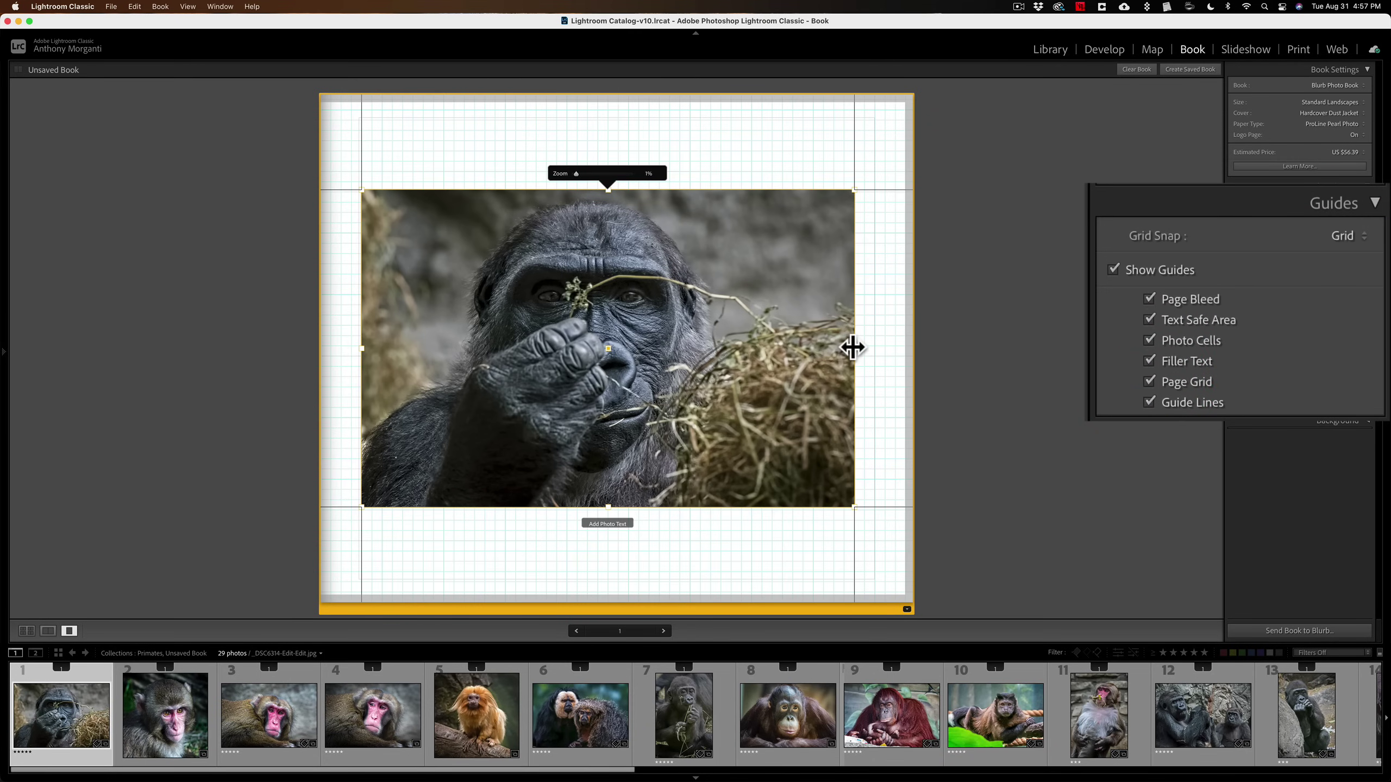
# Widen page 1's photo cell to the right edge of the text safe area, and turn off the Guide Lines, Page Grid and Filler Text guides.
pyautogui.moveTo(852, 346); pyautogui.dragTo(873, 348)
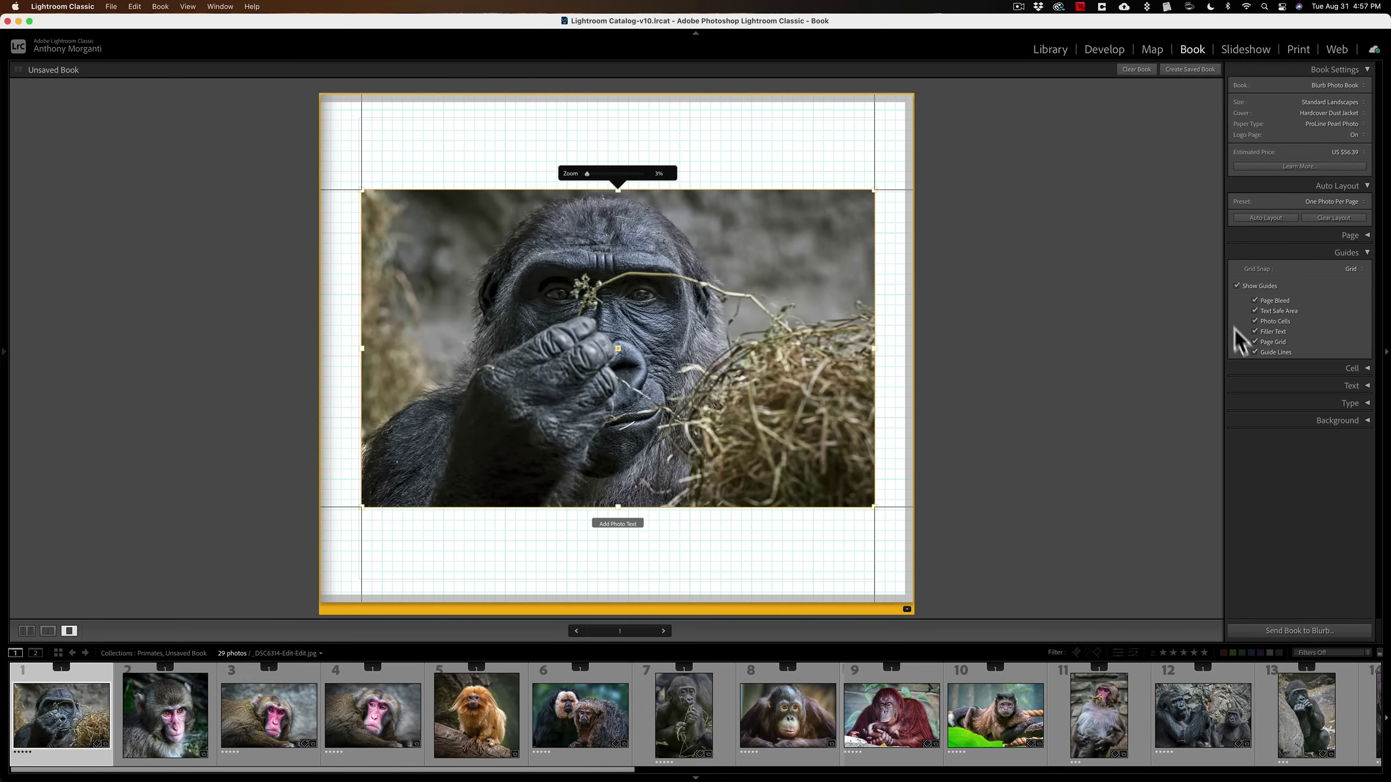
pyautogui.click(1256, 351)
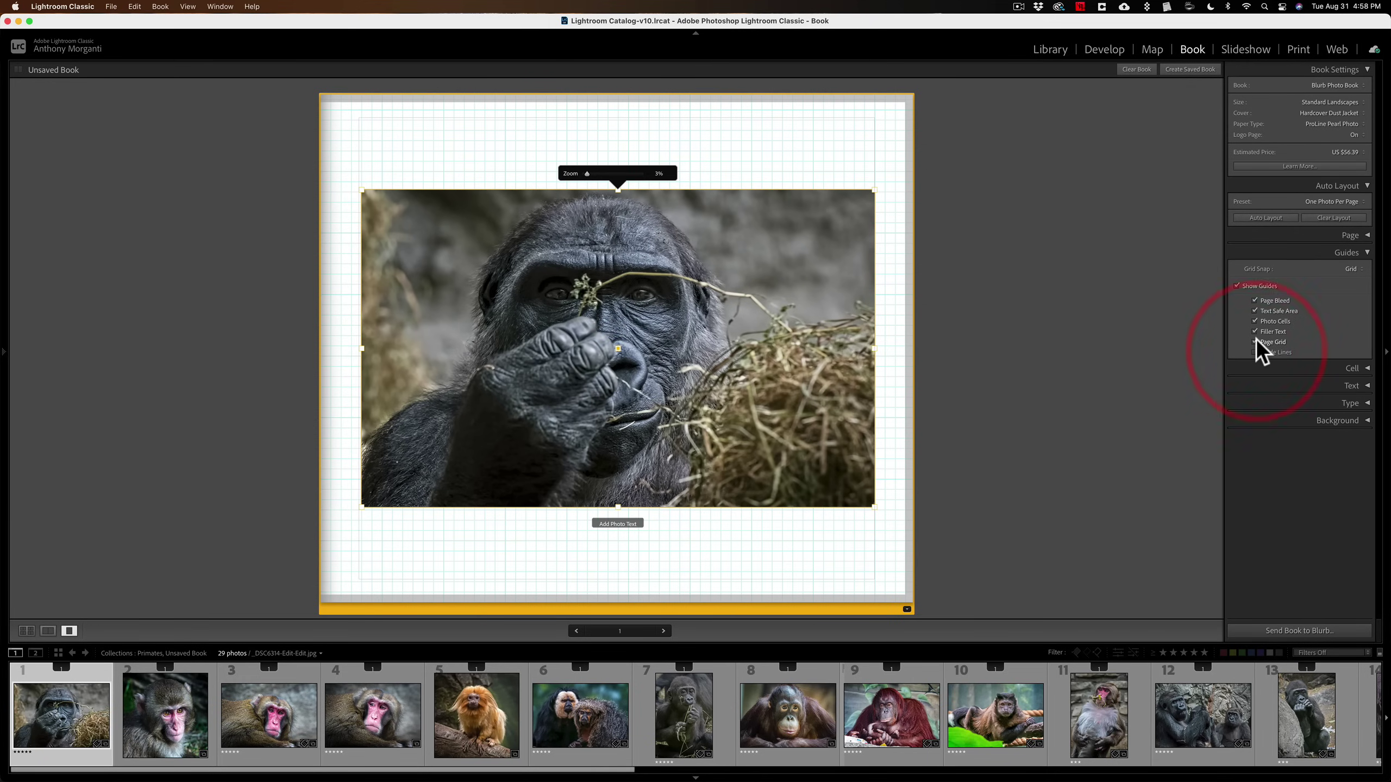
pyautogui.click(1256, 340)
pyautogui.click(1255, 331)
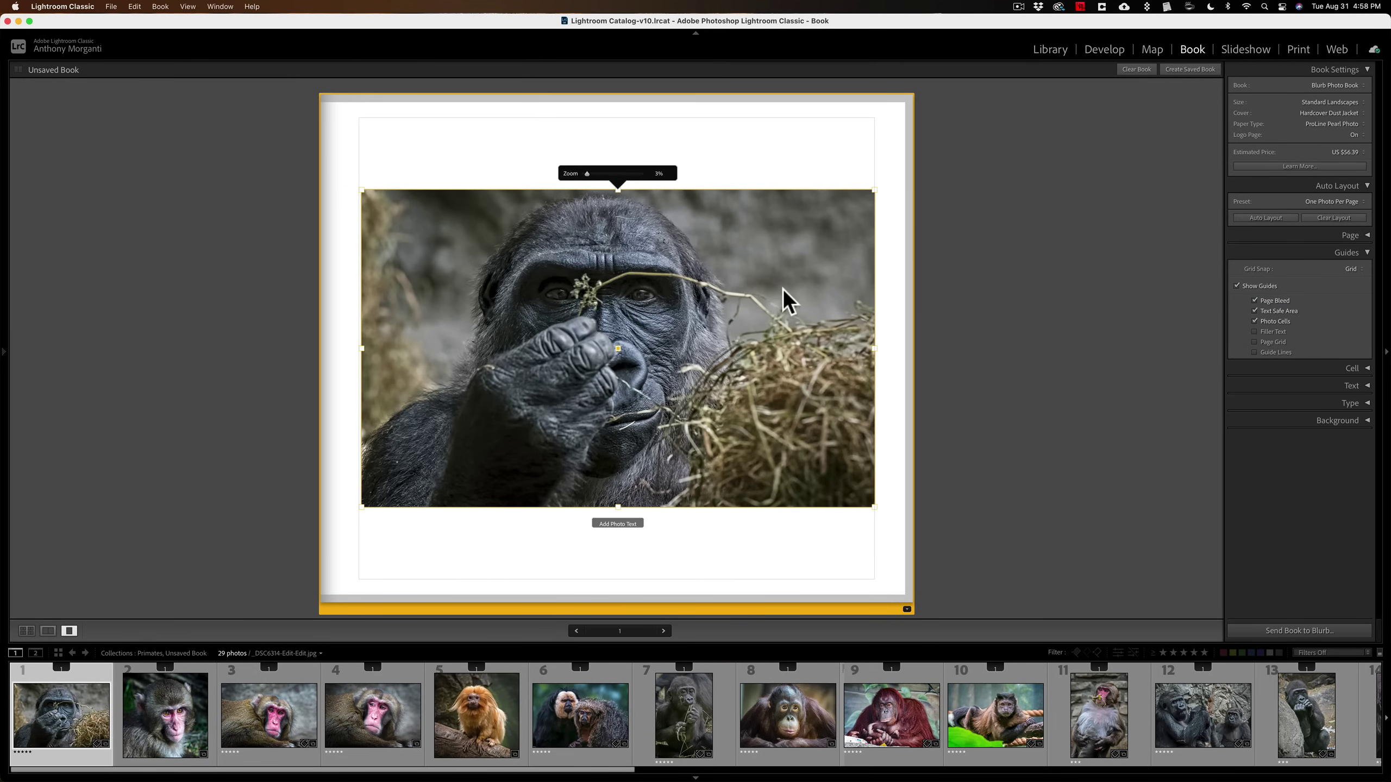
pyautogui.click(1346, 253)
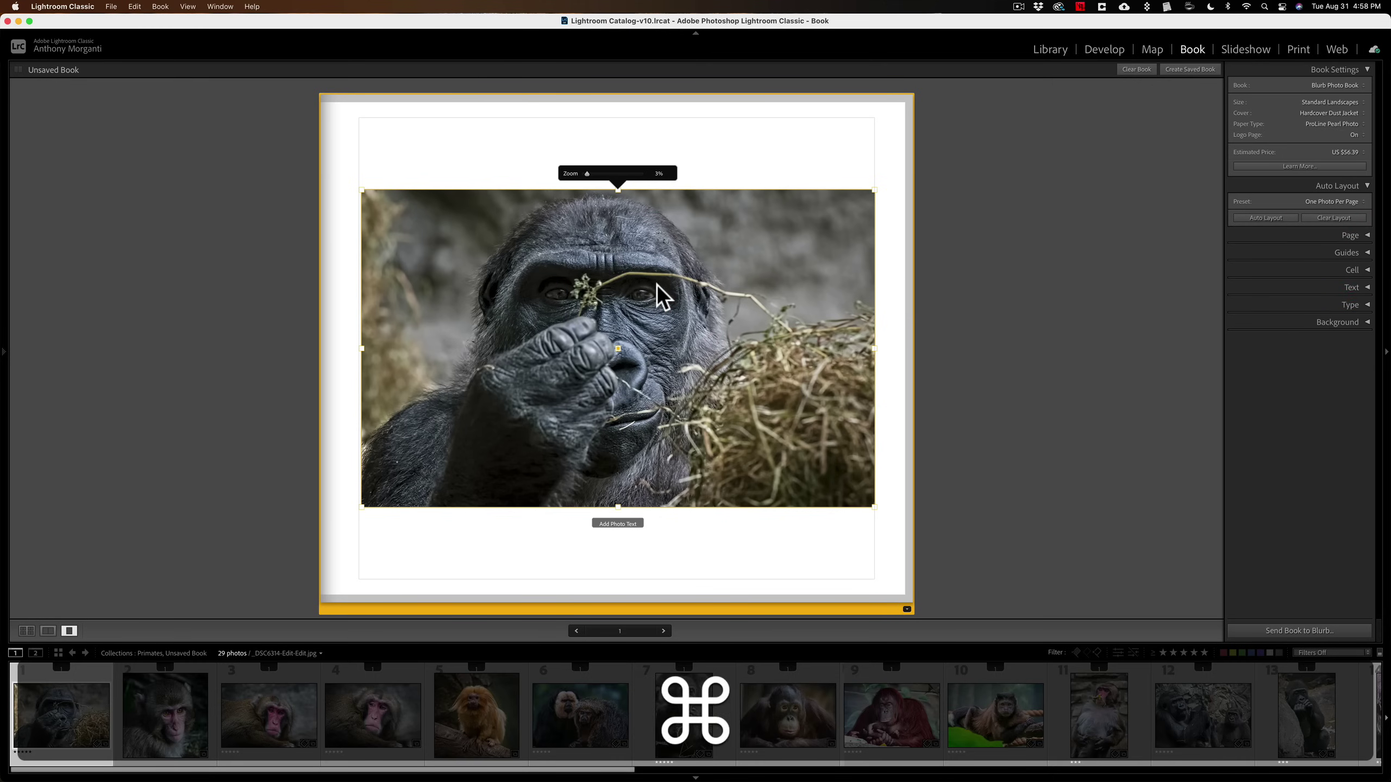
# View page 3 on its own and try the 1 Photo layout with a centered landscape photo and white margins.
pyautogui.press('super+e')
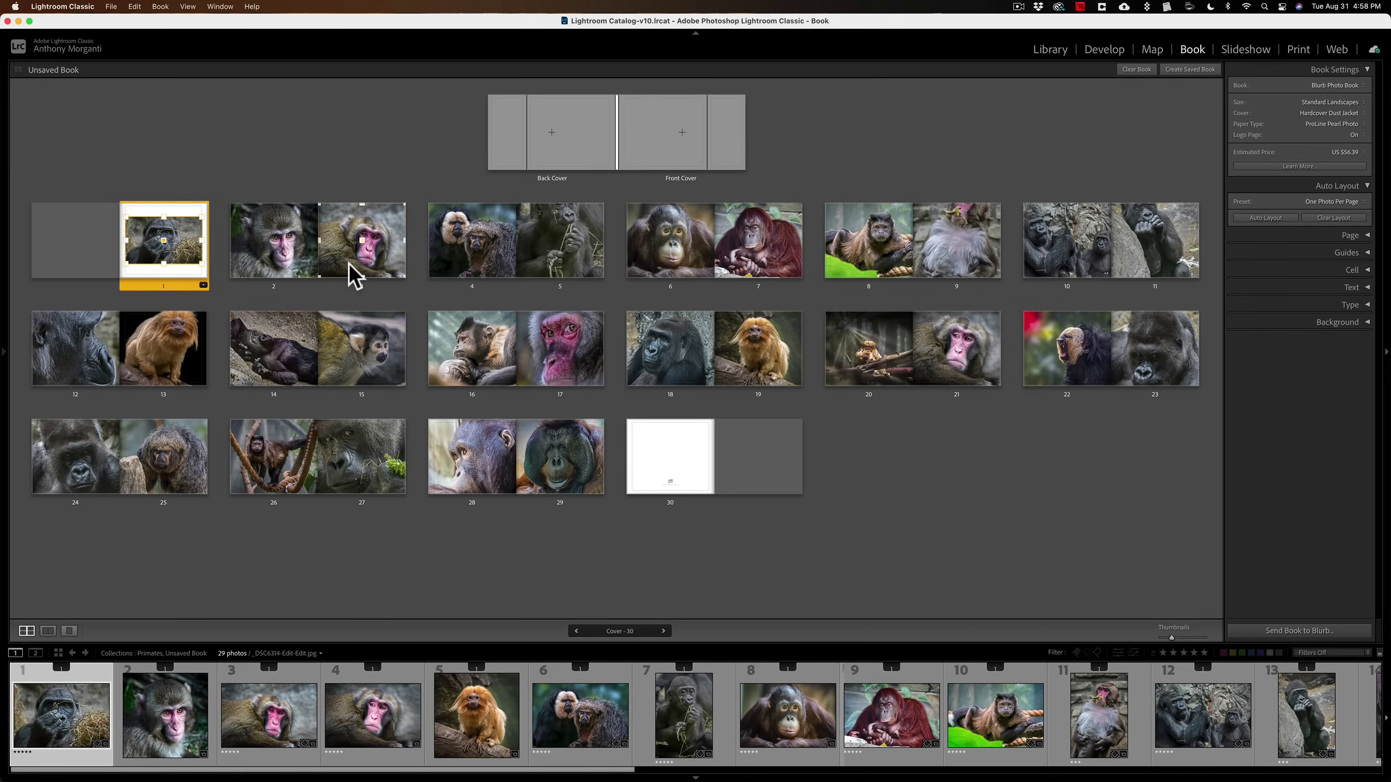
pyautogui.click(364, 271)
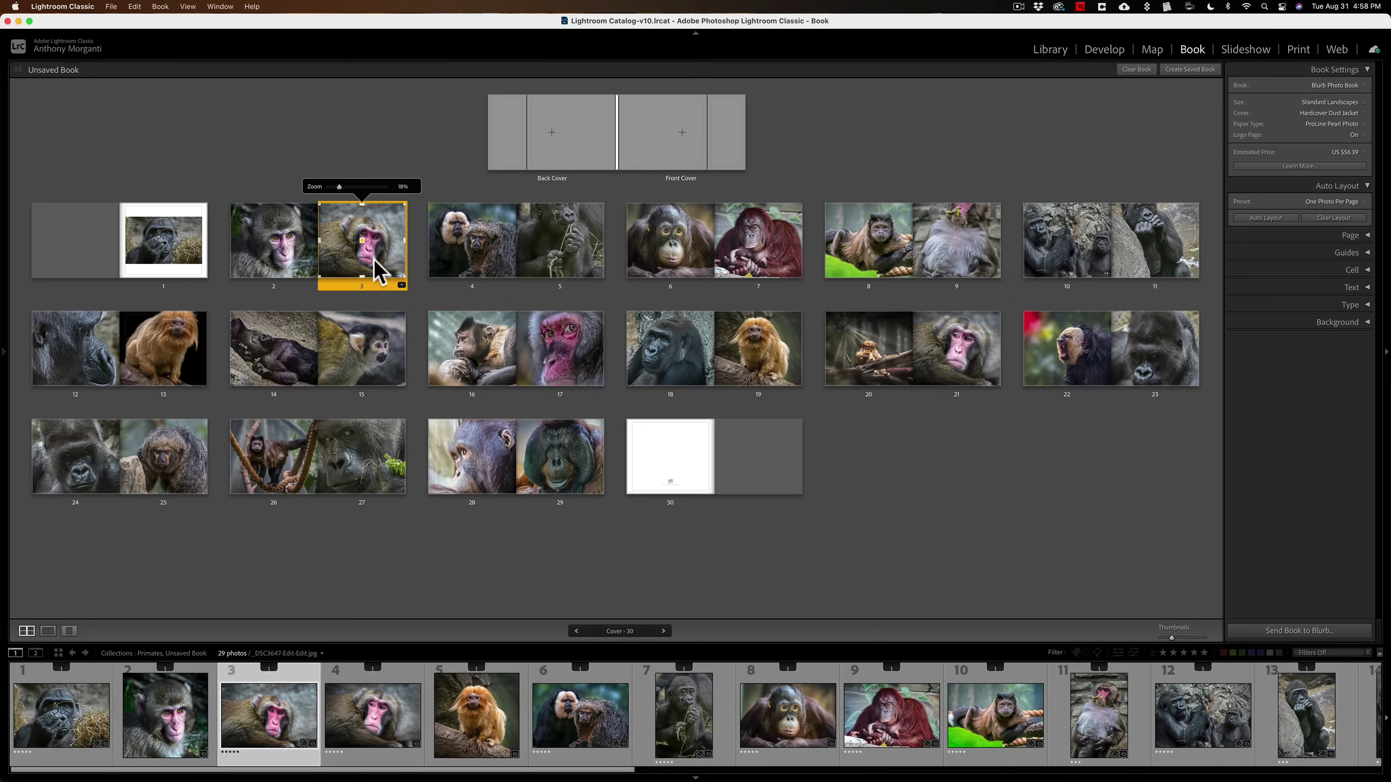
pyautogui.press('super')
pyautogui.press('super+t')
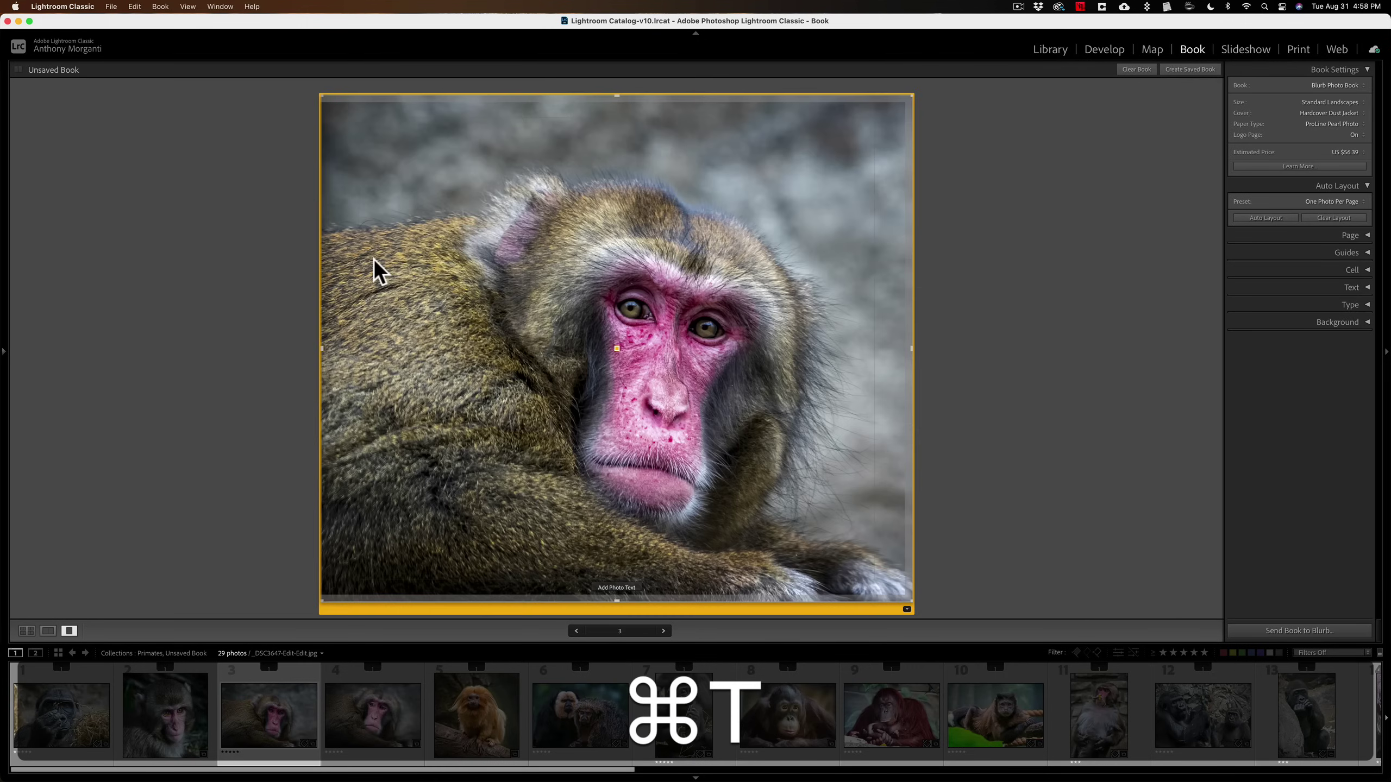
pyautogui.click(906, 609)
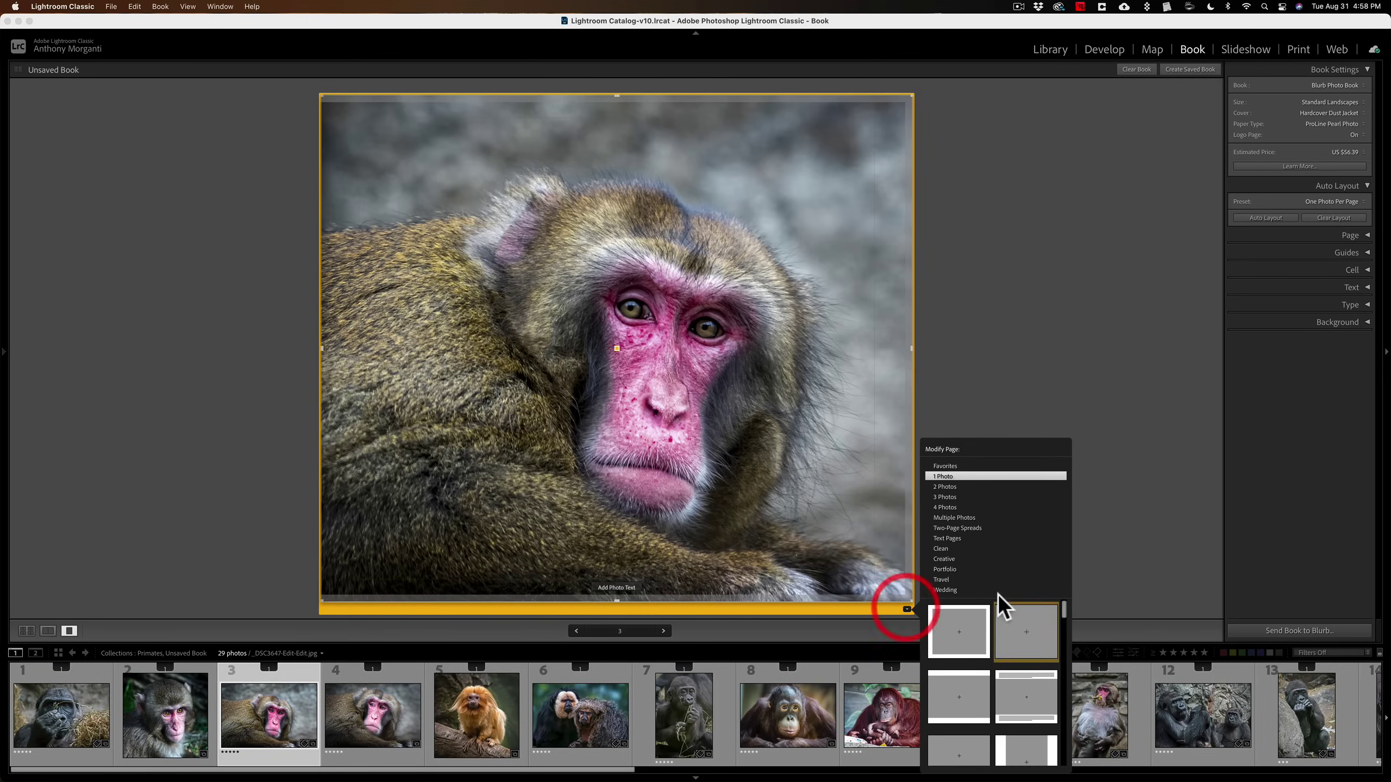
pyautogui.click(1013, 628)
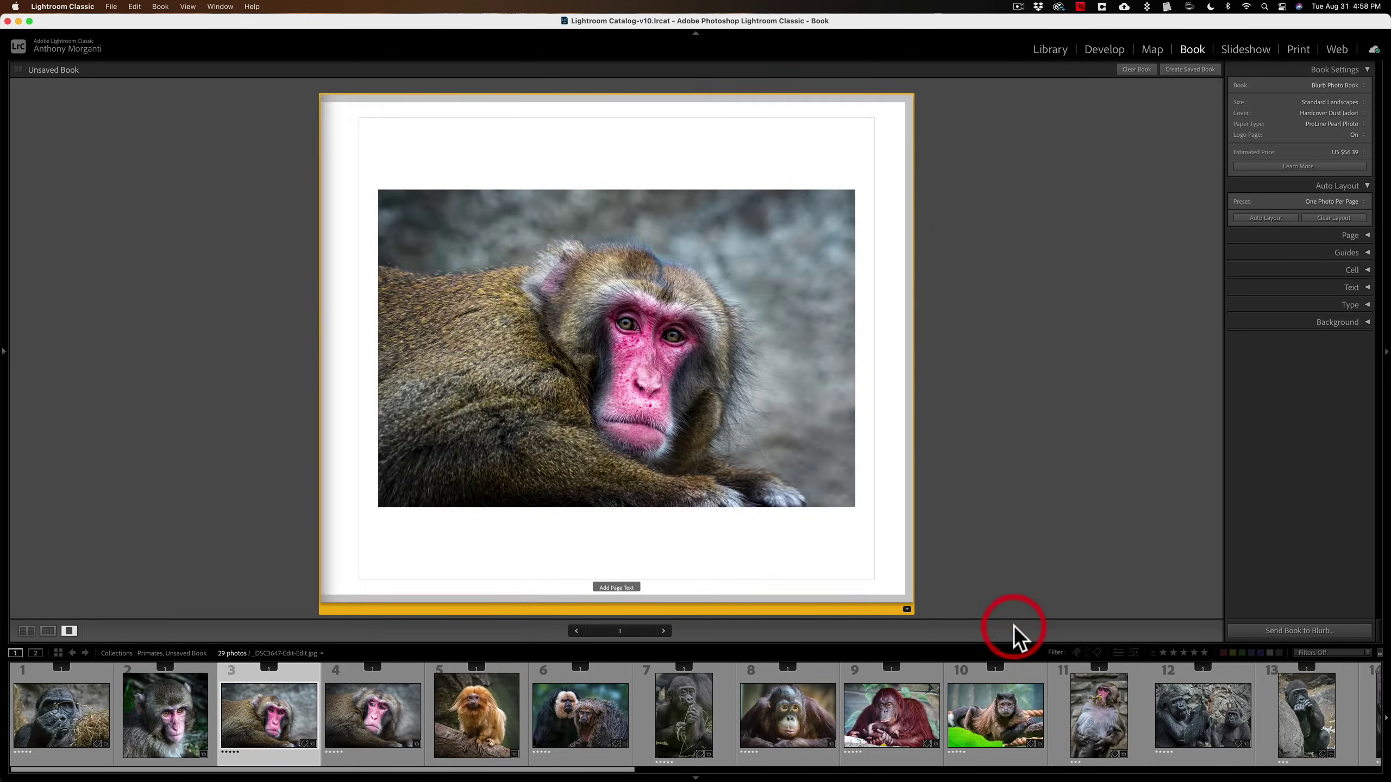
pyautogui.click(673, 263)
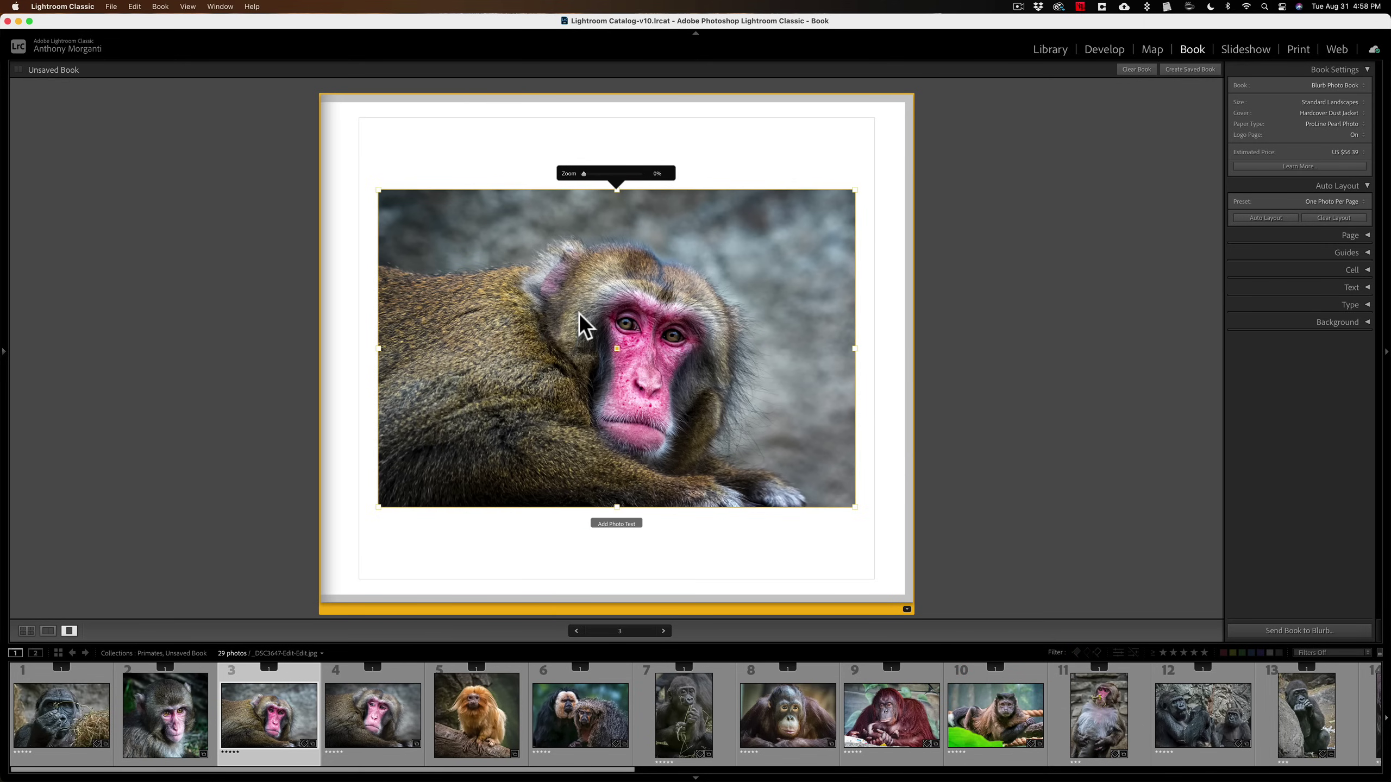
# Change page 3 back to the full-page 1 Photo layout and return to the multi-page view.
pyautogui.click(906, 609)
pyautogui.scroll(-2, 945, 625)
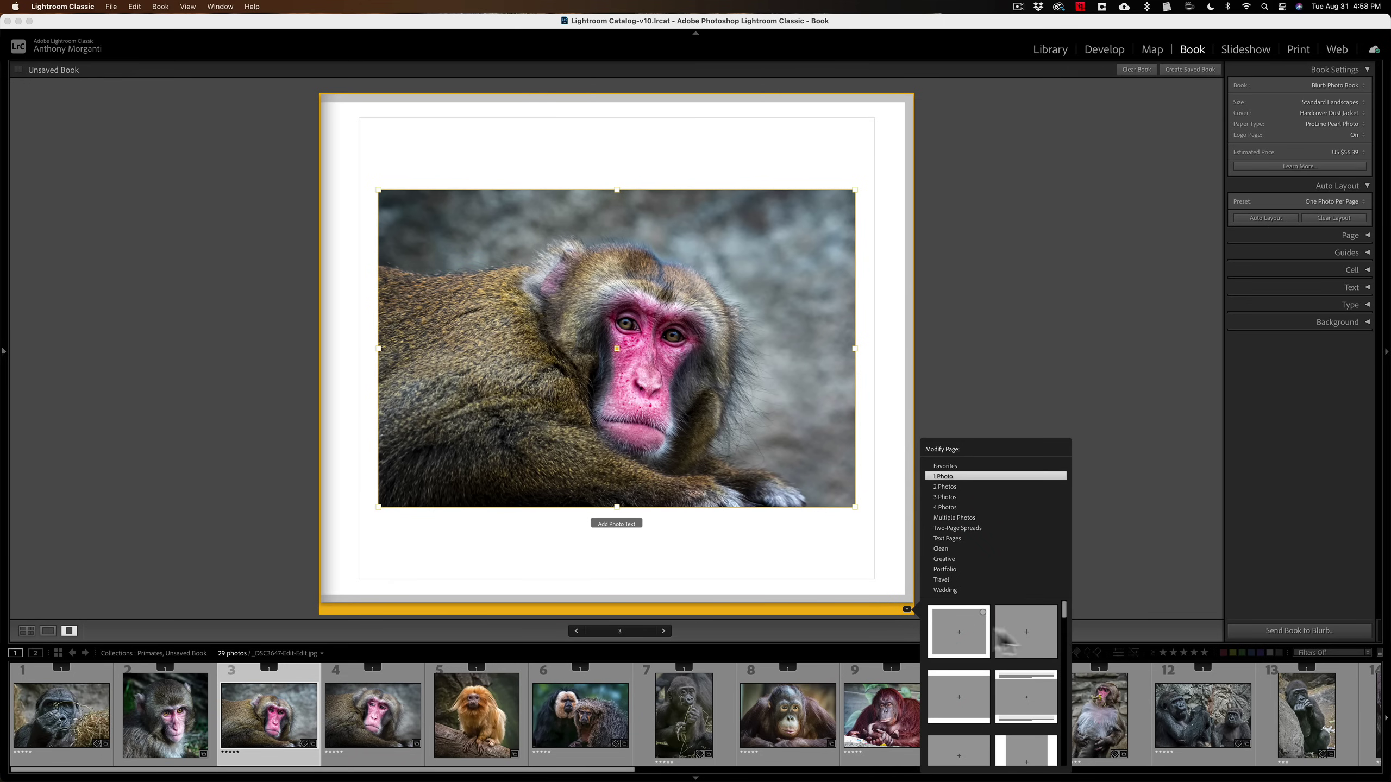
pyautogui.click(1023, 635)
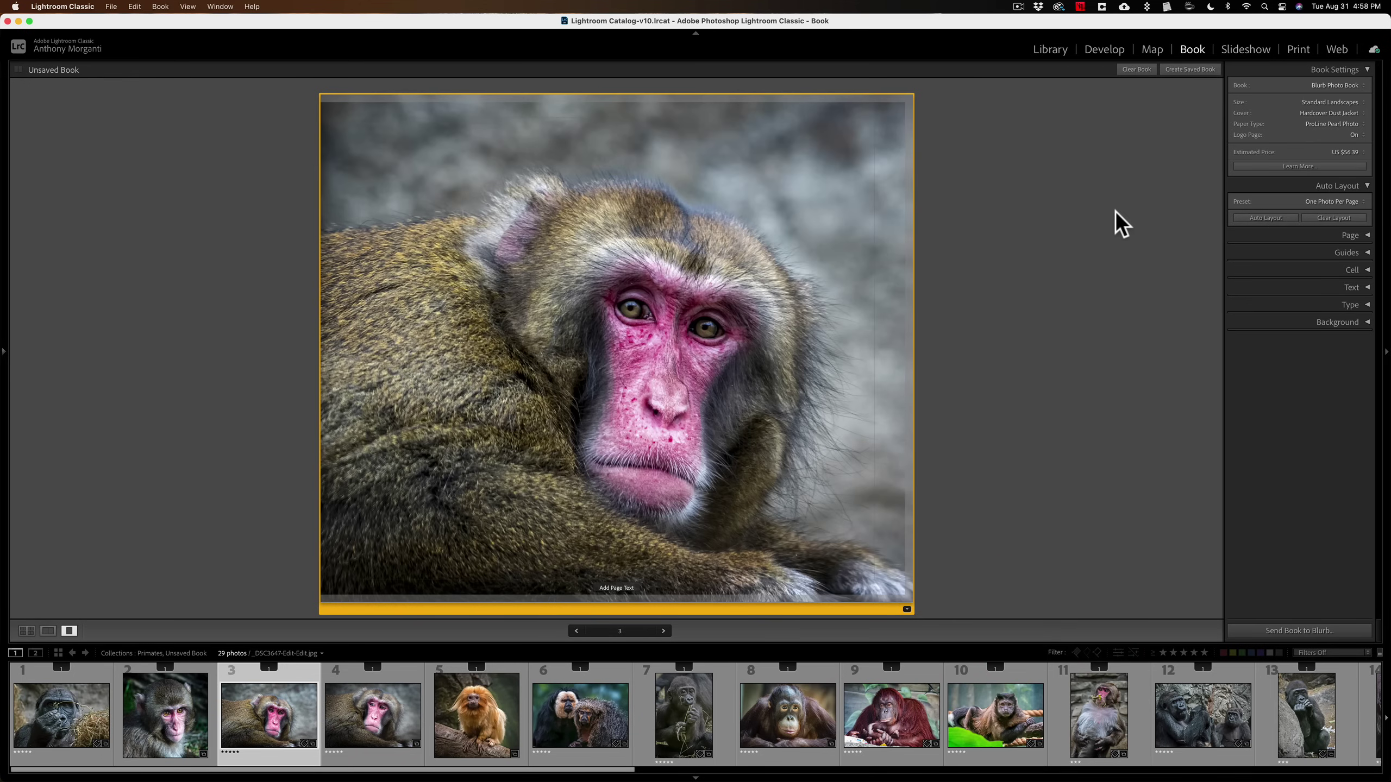
pyautogui.press('cmd+e')
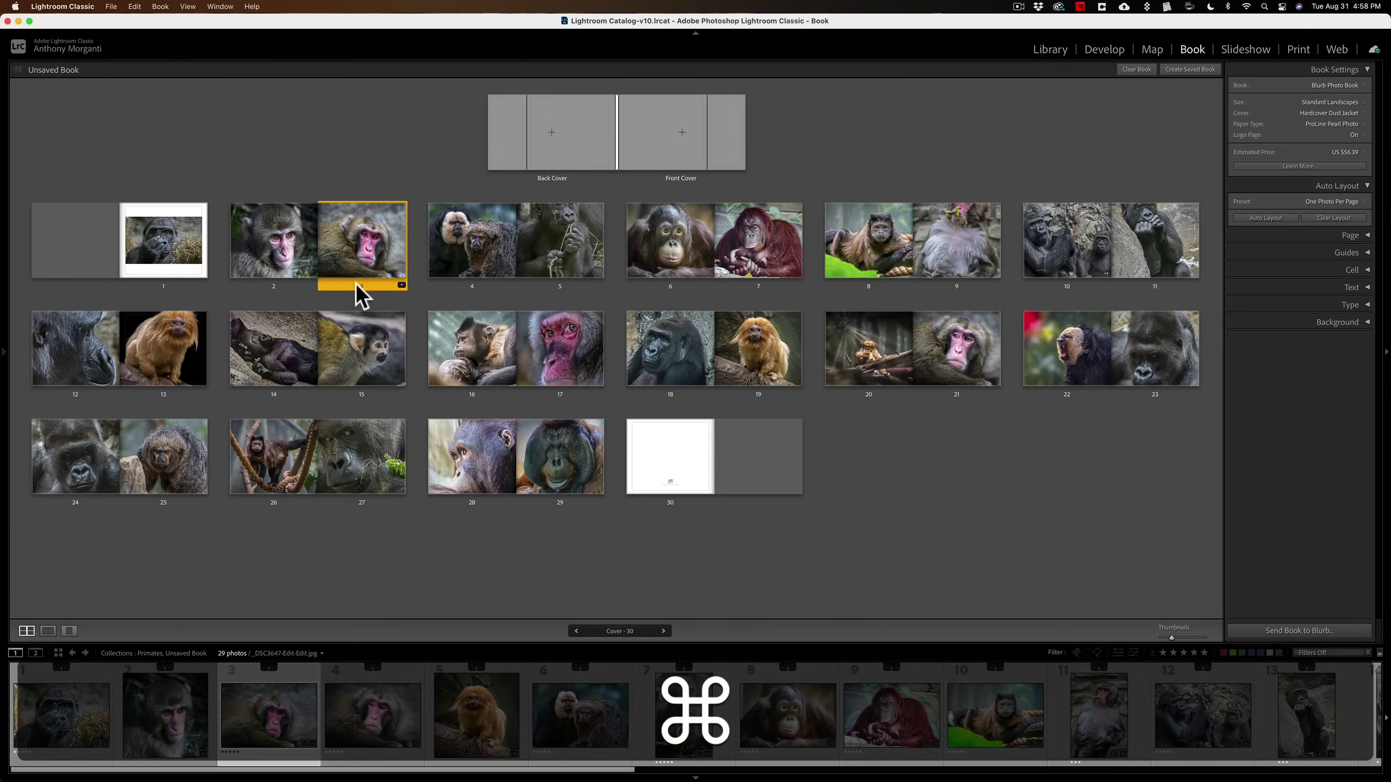
# View page 1 on its own and save its adjusted layout as a custom page.
pyautogui.click(177, 247)
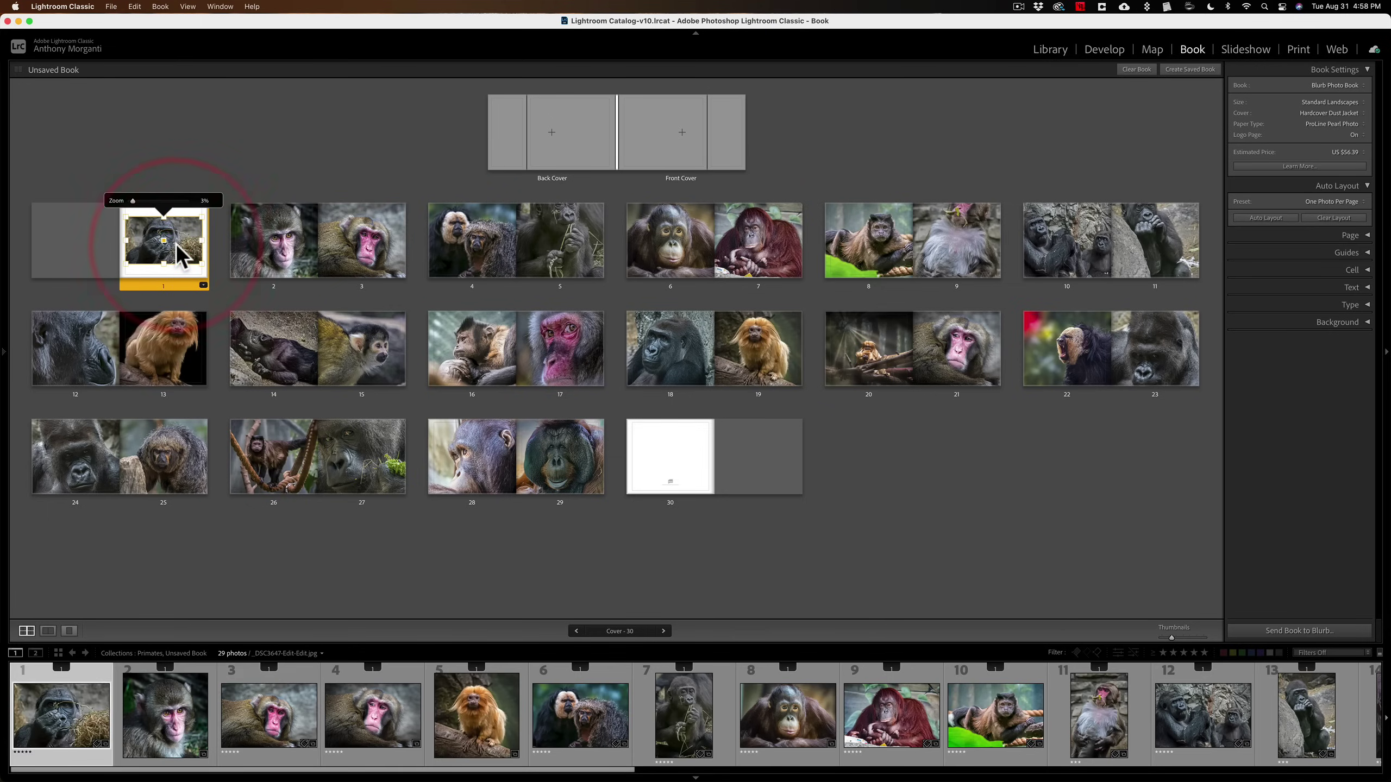
pyautogui.press('super+t')
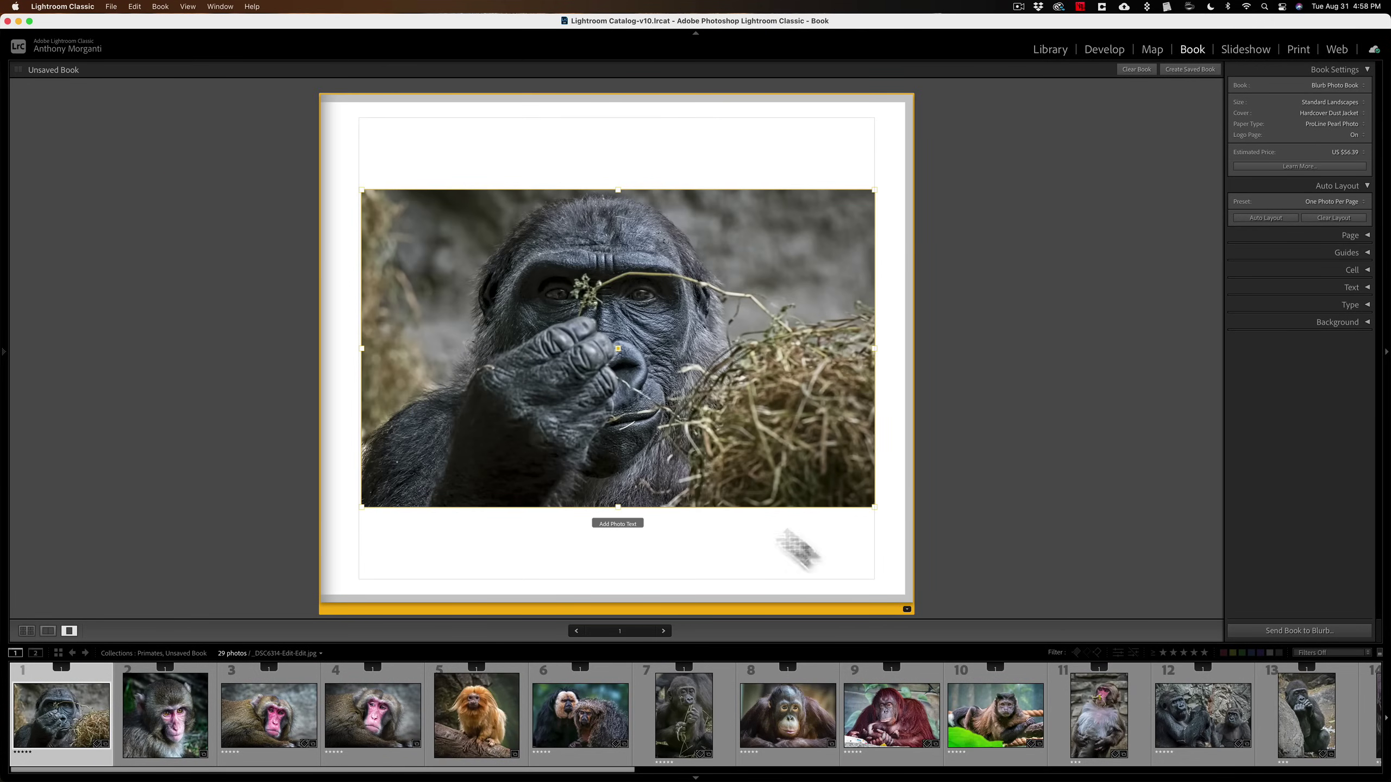
pyautogui.click(907, 609)
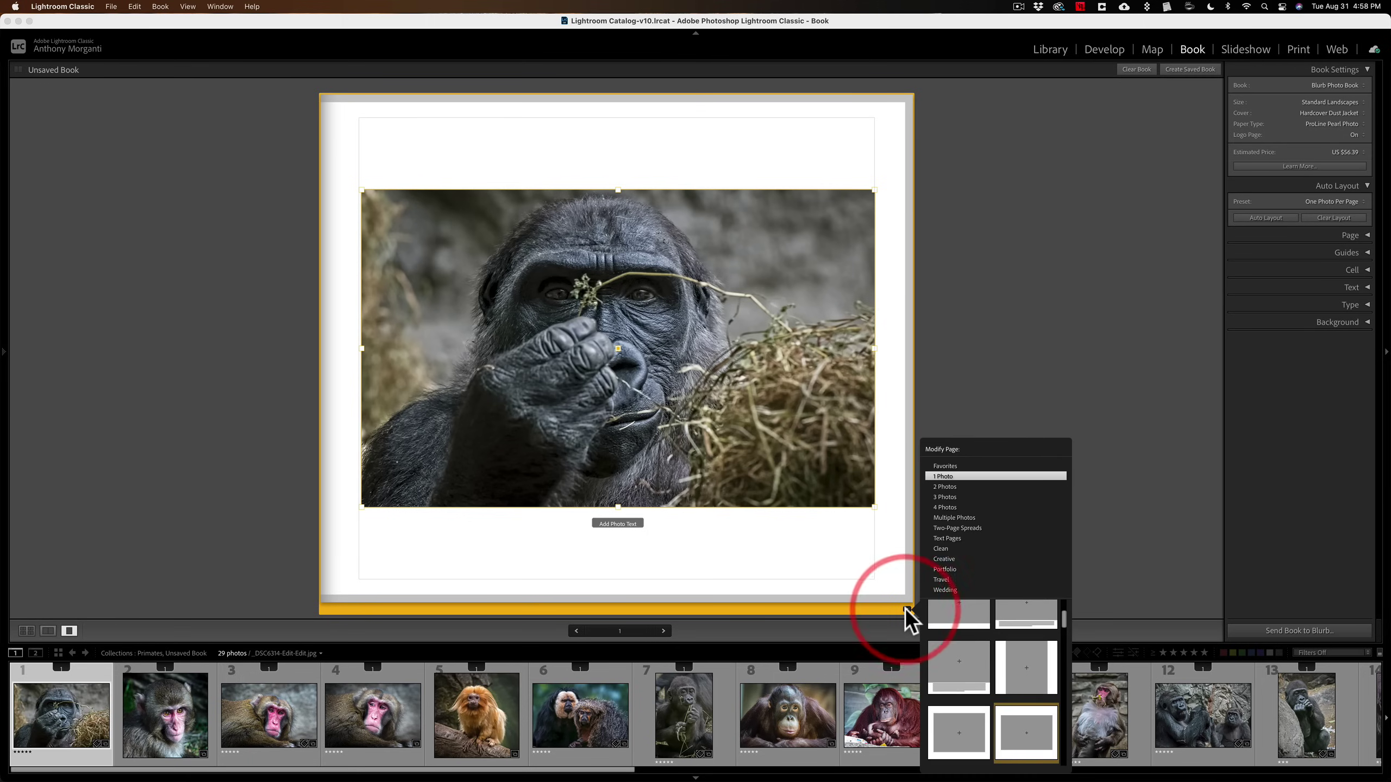
pyautogui.click(802, 459)
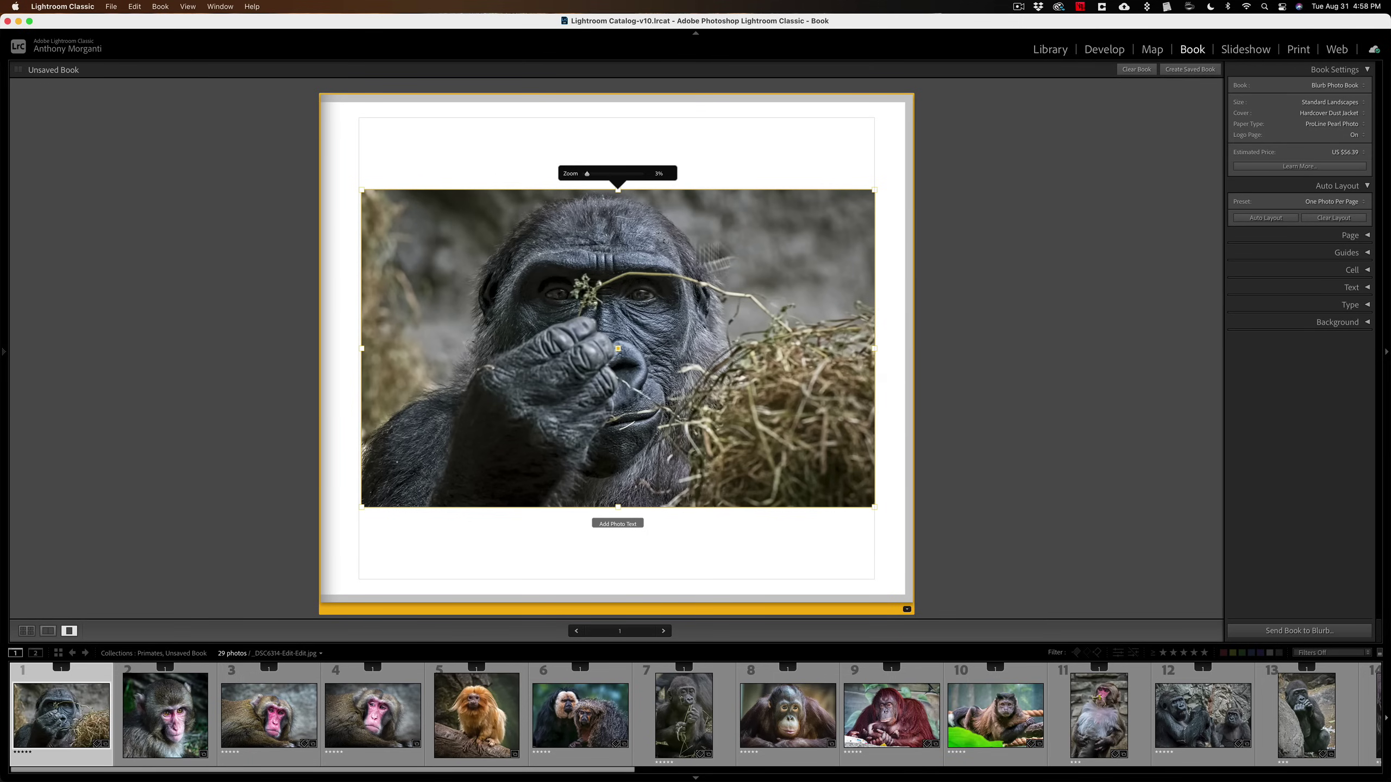
pyautogui.rightClick(652, 206)
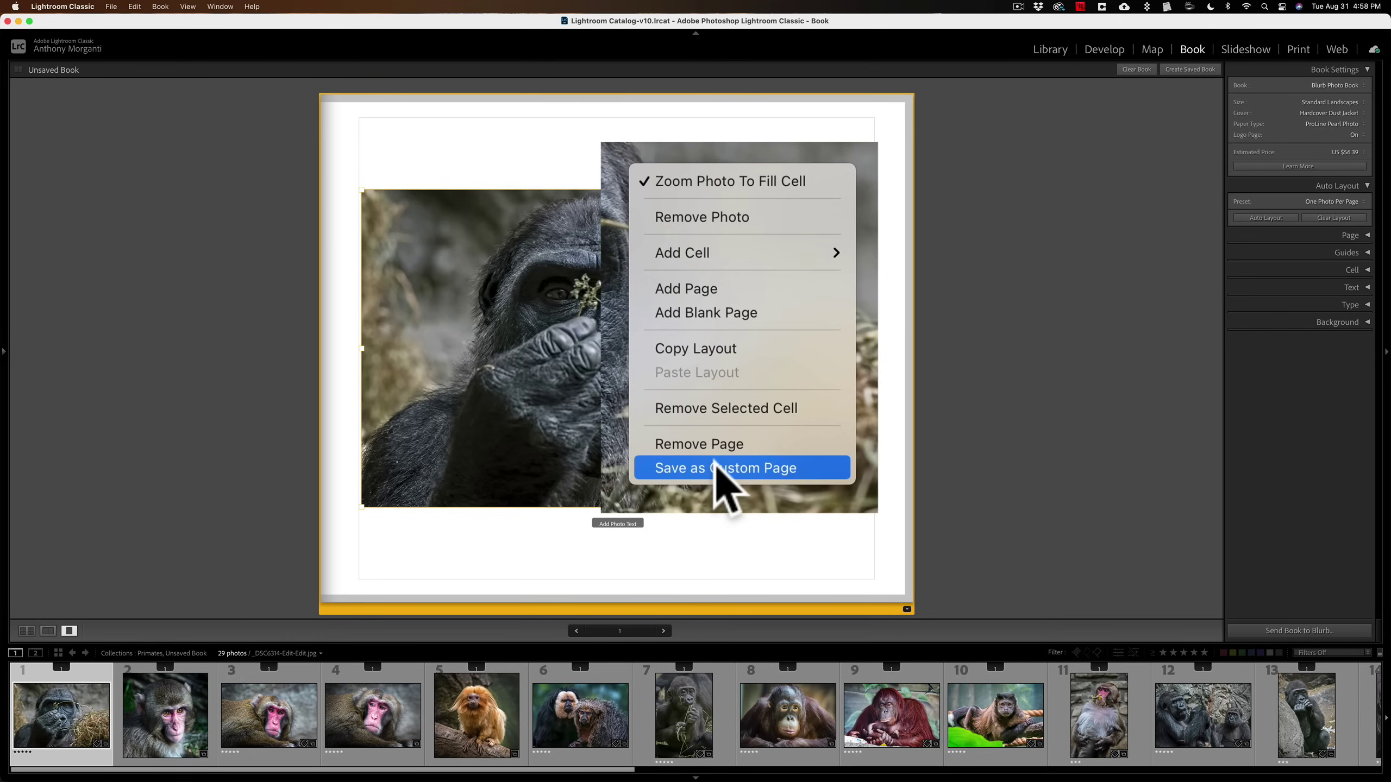
pyautogui.click(714, 466)
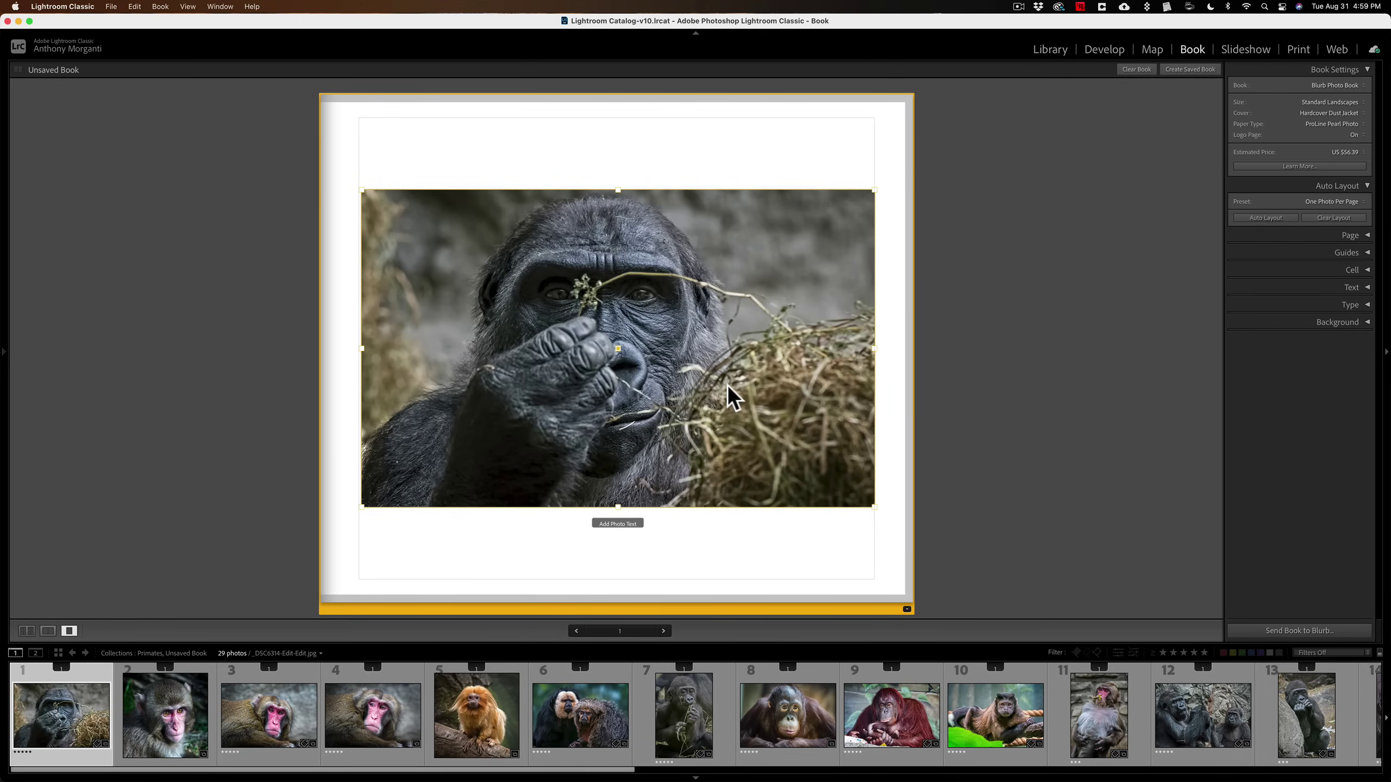
# View page 3 on its own and apply the saved Custom Pages layout to it.
pyautogui.press('super')
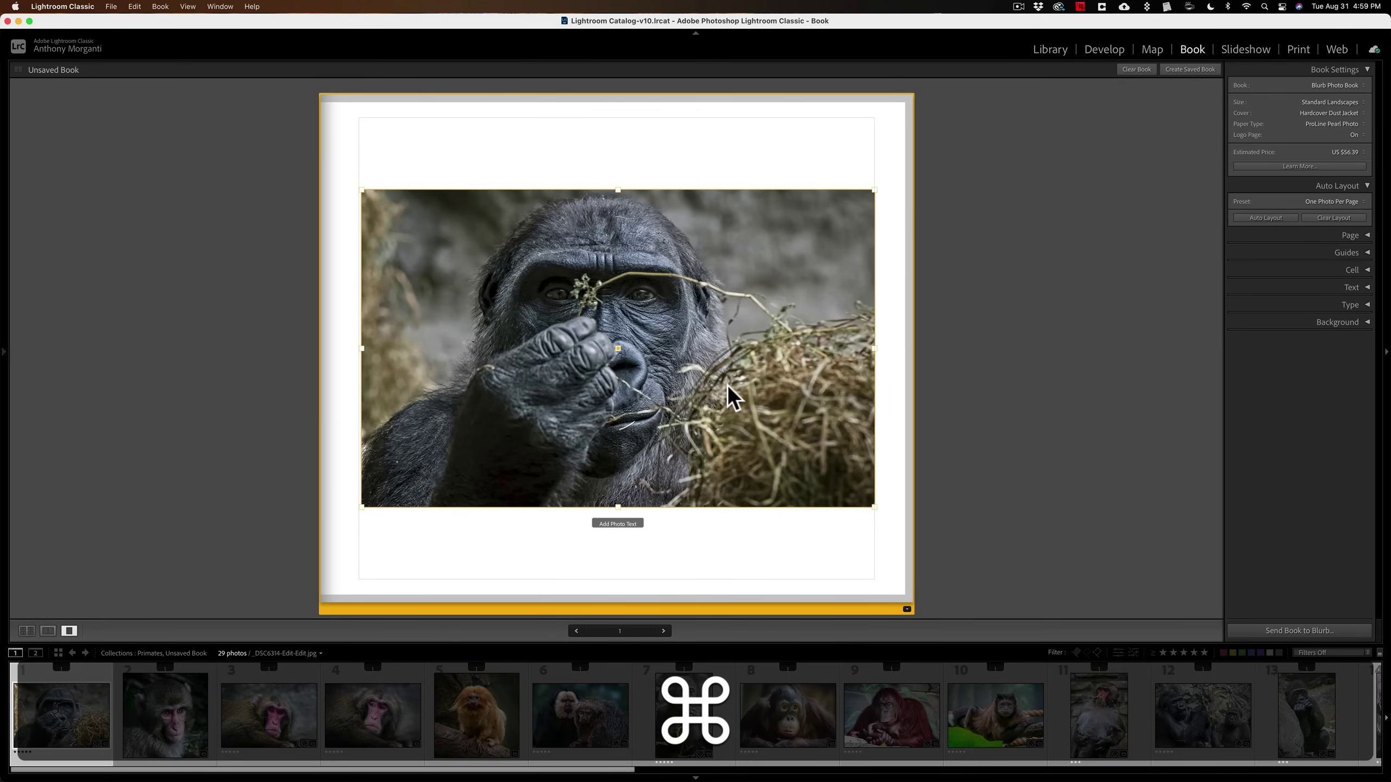
pyautogui.press('super+e')
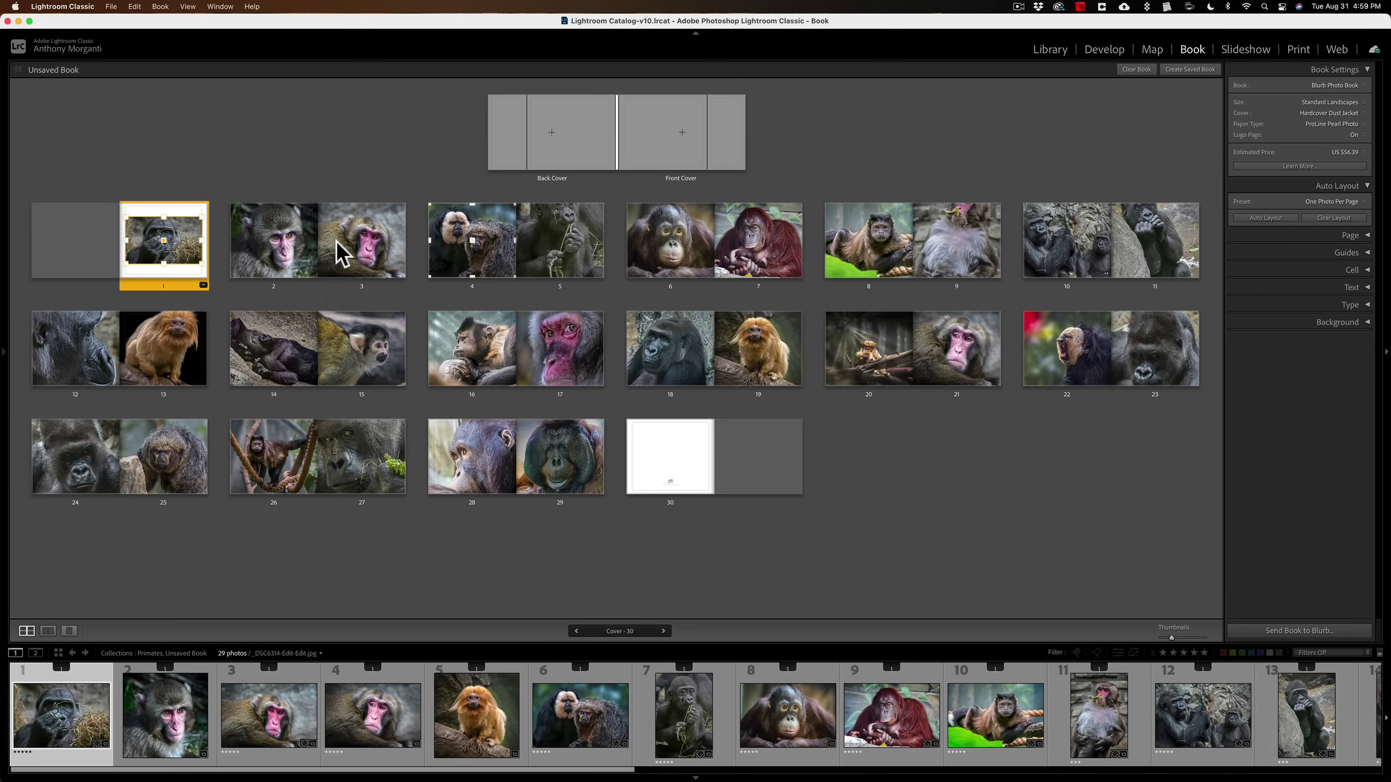
pyautogui.click(356, 250)
pyautogui.press('super')
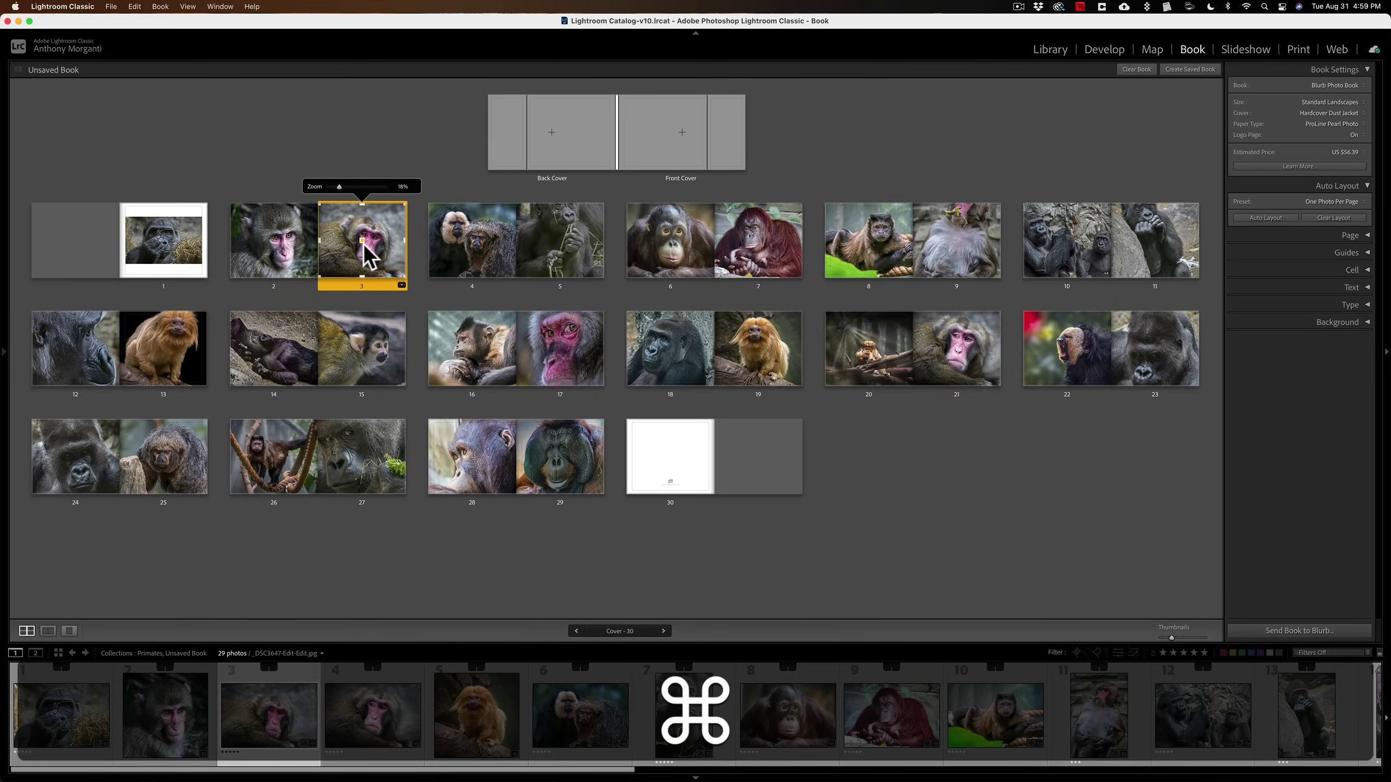
pyautogui.press('super+t')
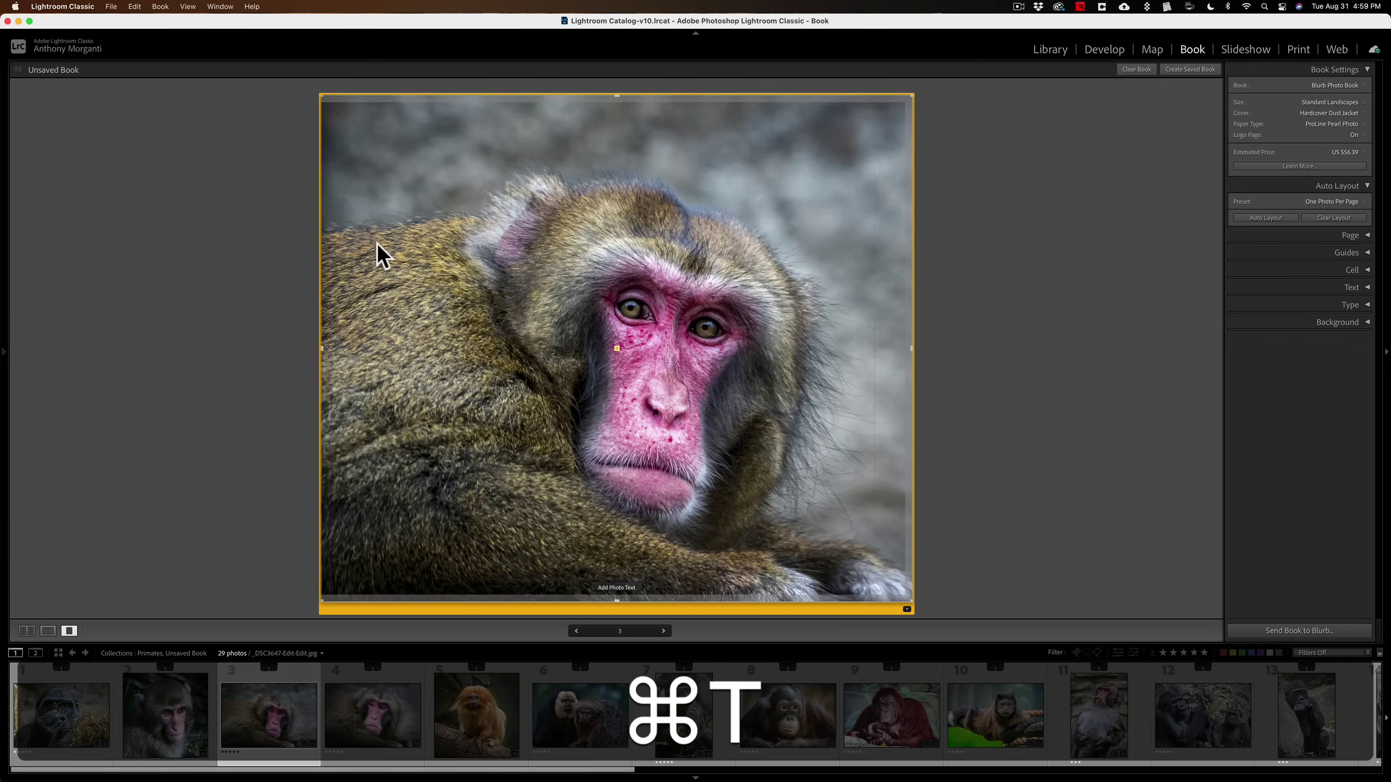
pyautogui.click(906, 609)
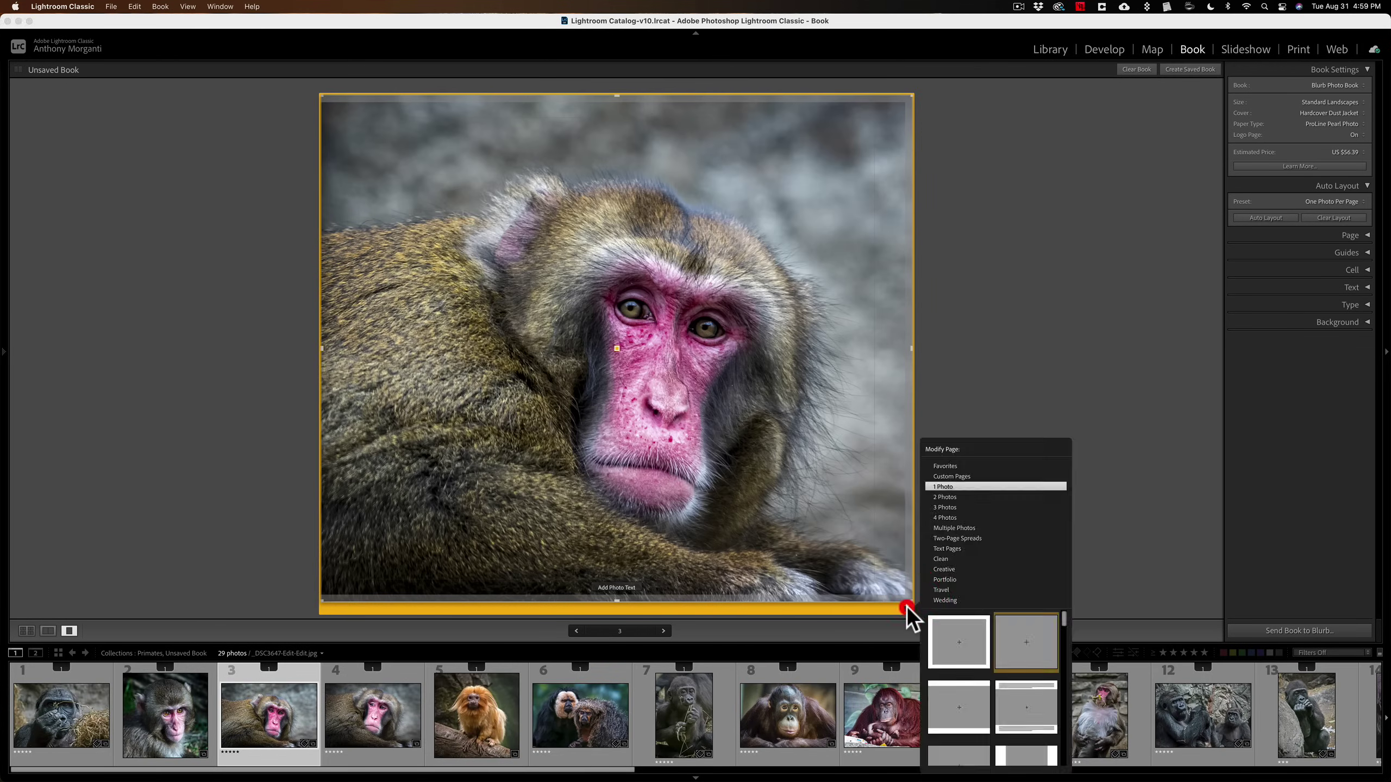
pyautogui.click(939, 196)
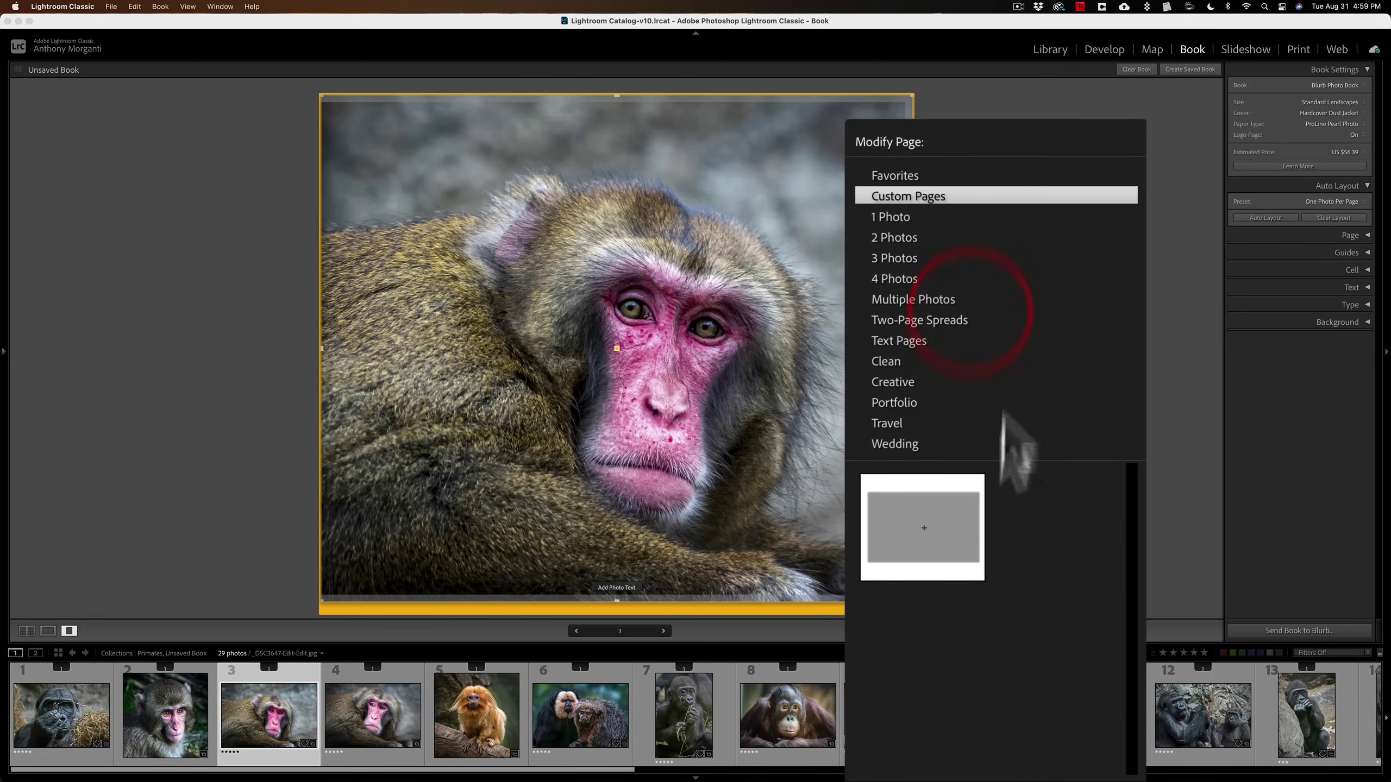
pyautogui.click(934, 509)
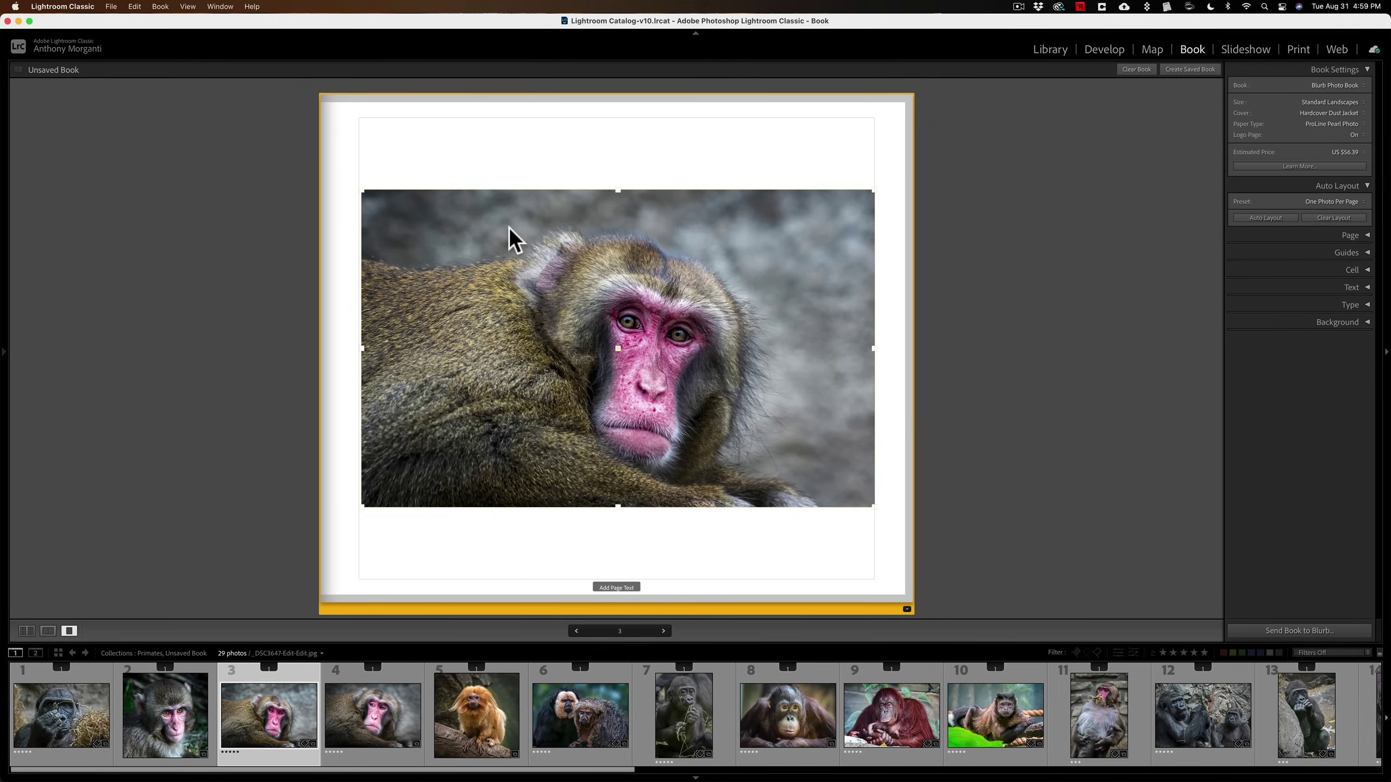
# View pages 2 and 3 together as a spread, and return to the multi-page view.
pyautogui.press('cmd+e')
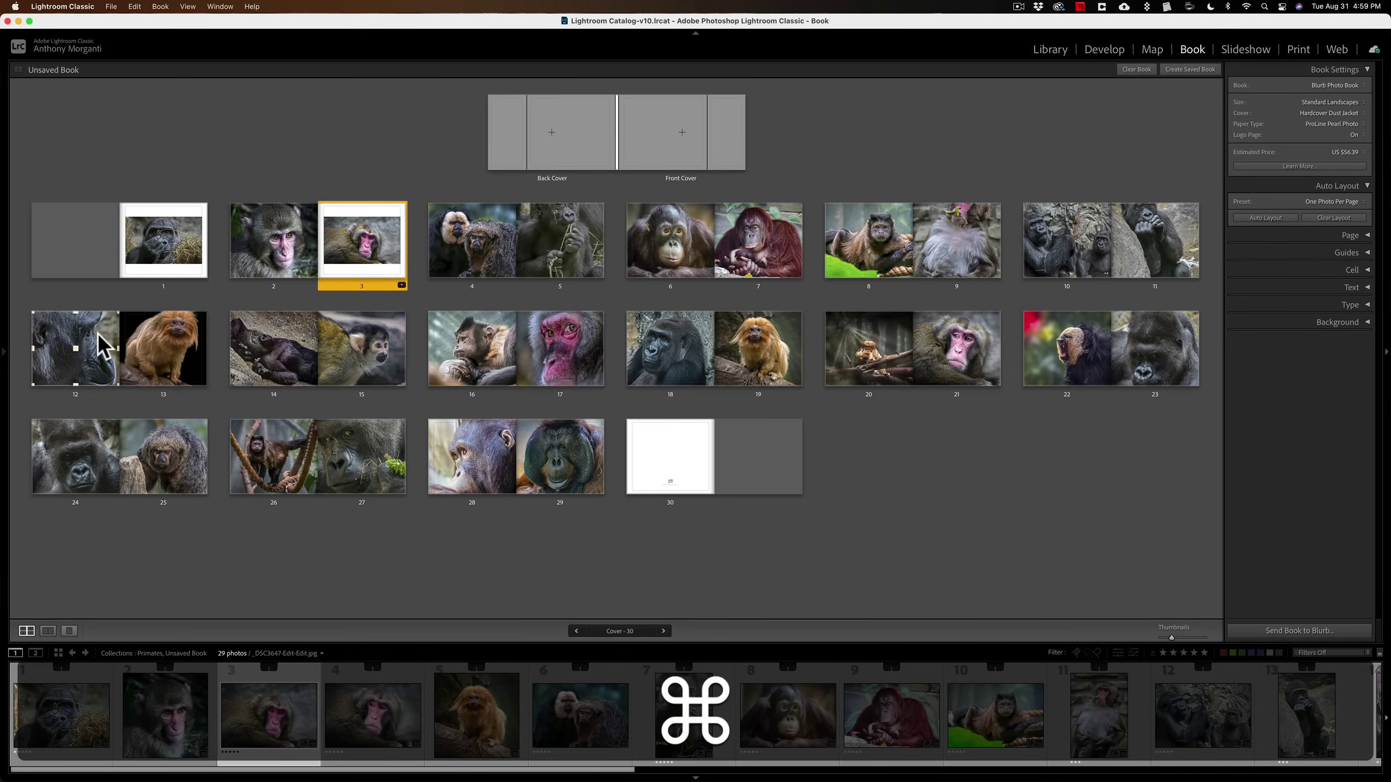
pyautogui.press('super+r')
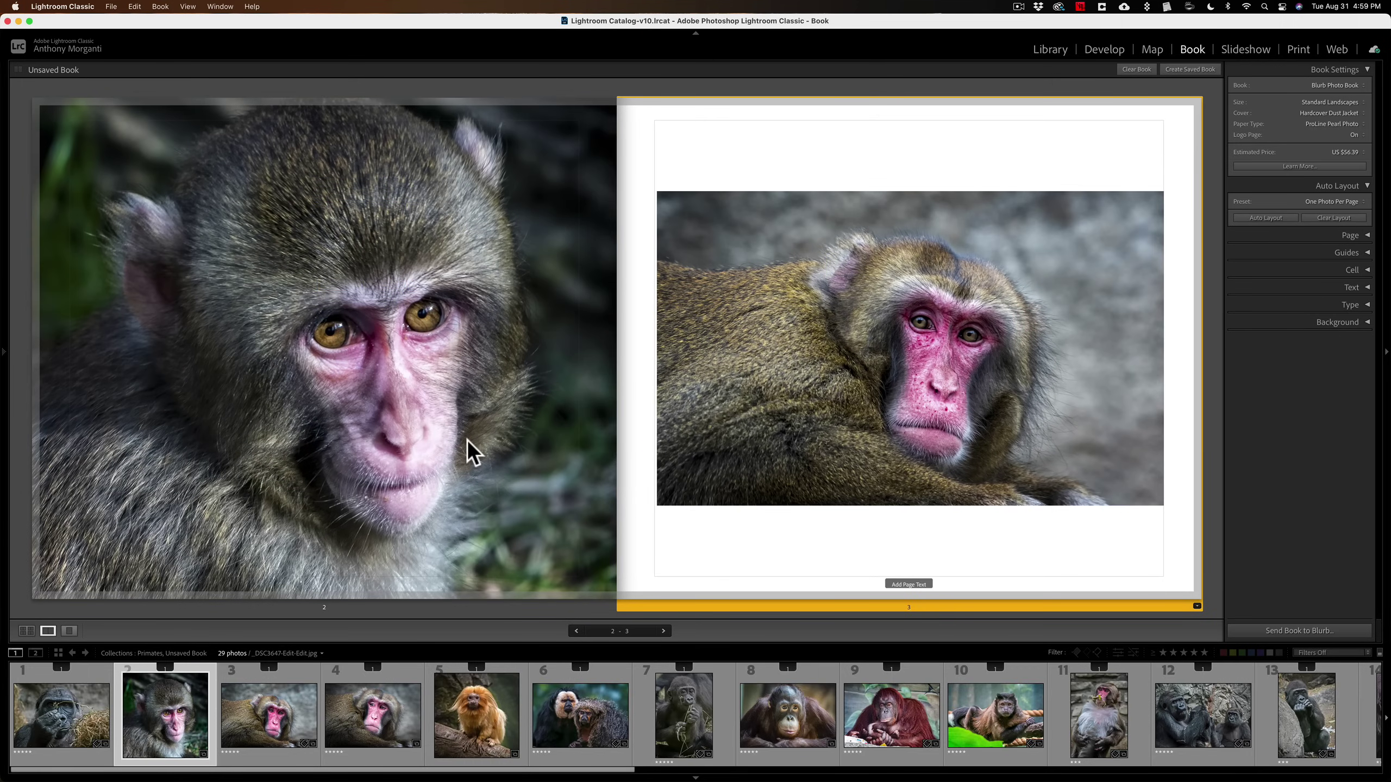
pyautogui.press('super')
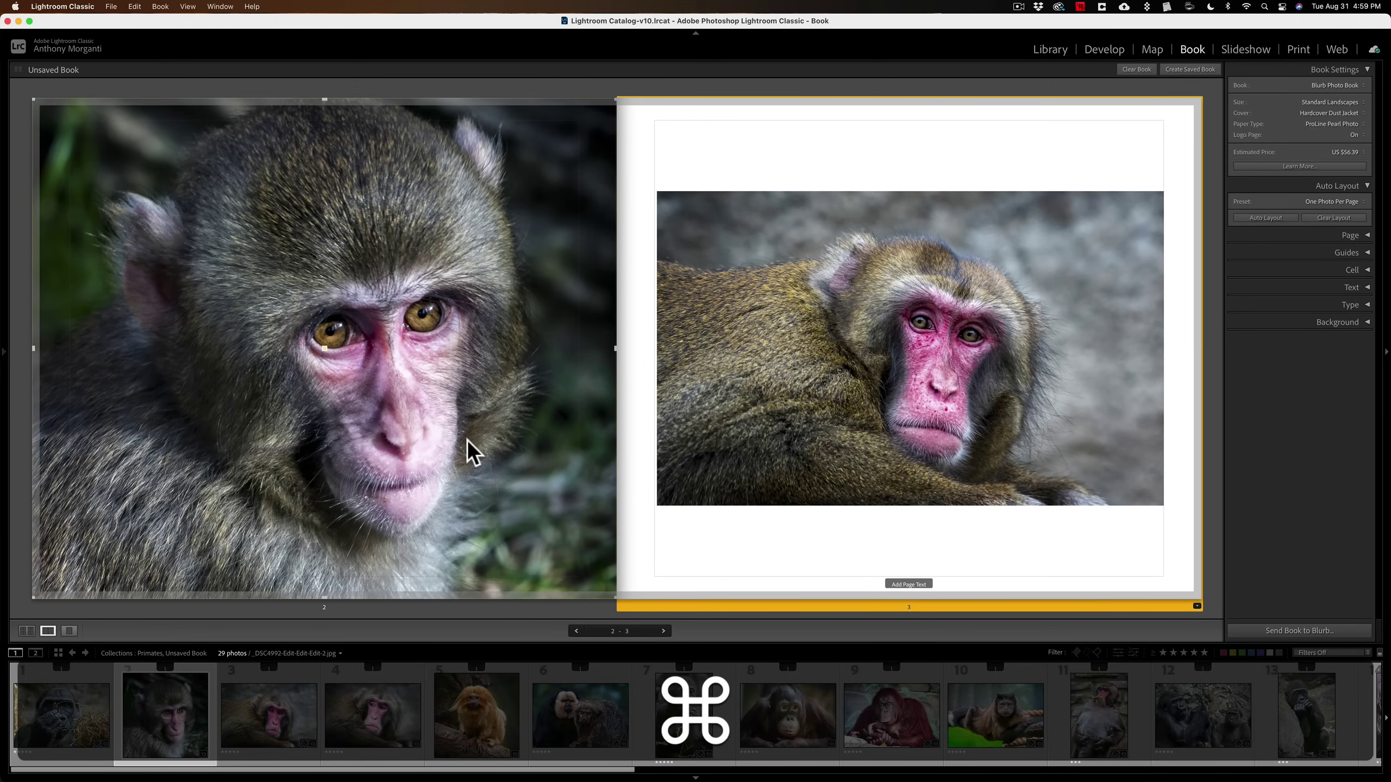
pyautogui.press('super+e')
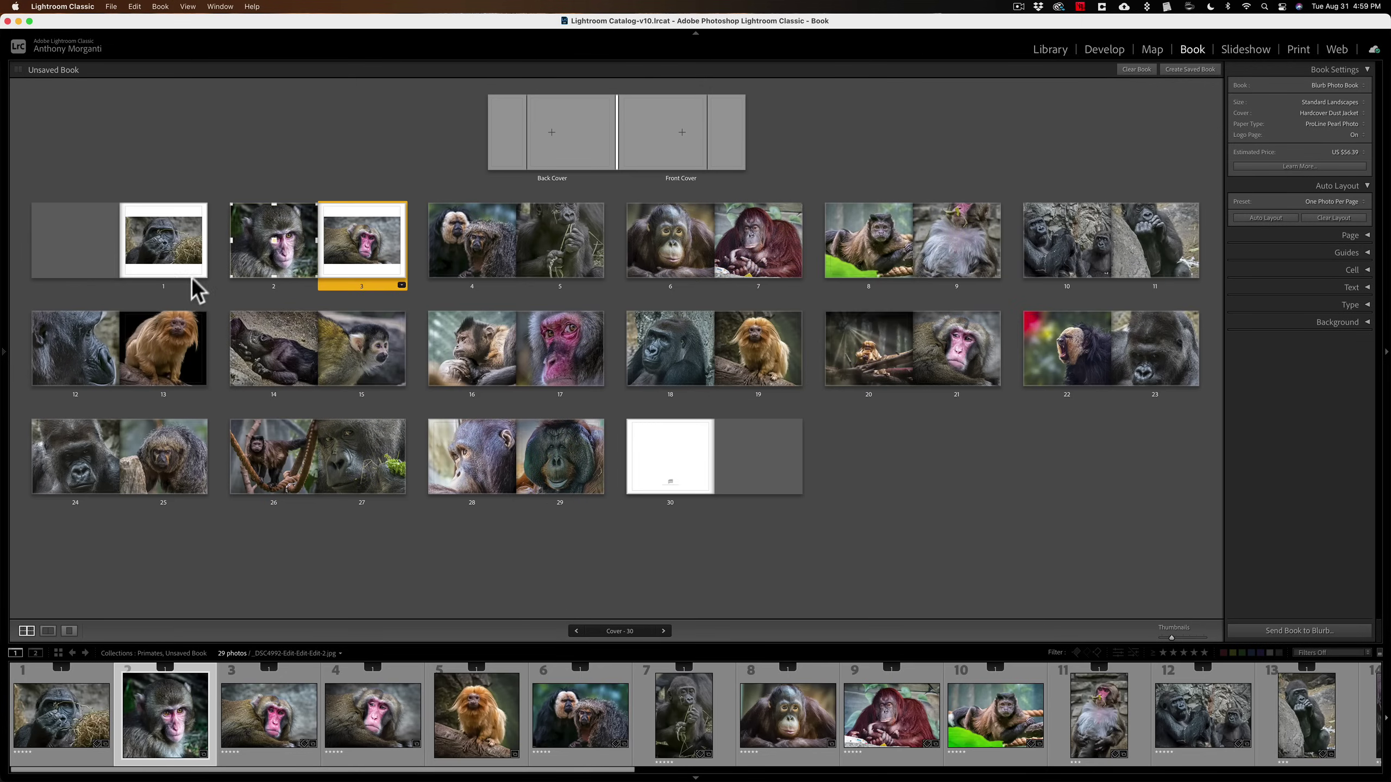
# View pages 12 and 13 as a spread and apply the white-bordered side-by-side 2 Photos layout to page 12.
pyautogui.click(157, 368)
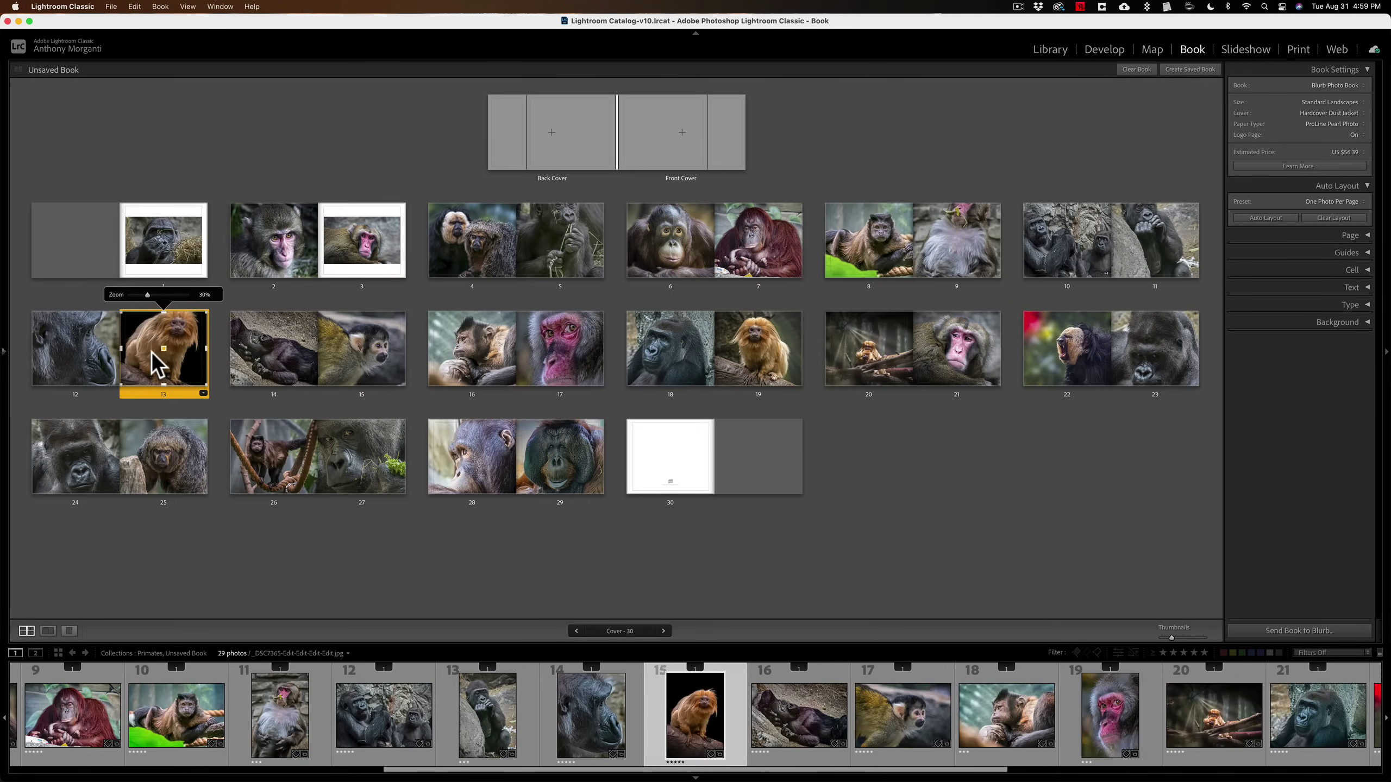
pyautogui.press('super+r')
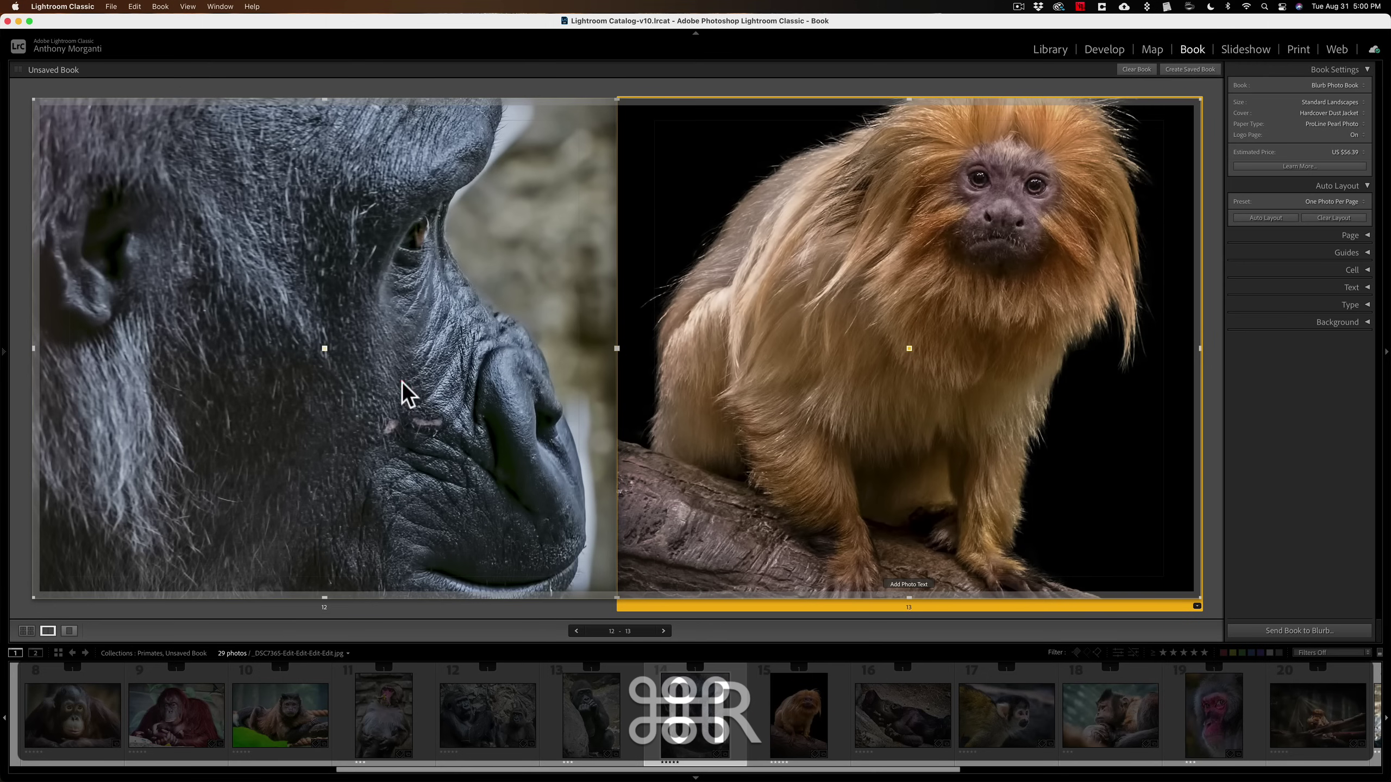
pyautogui.click(402, 384)
pyautogui.click(609, 605)
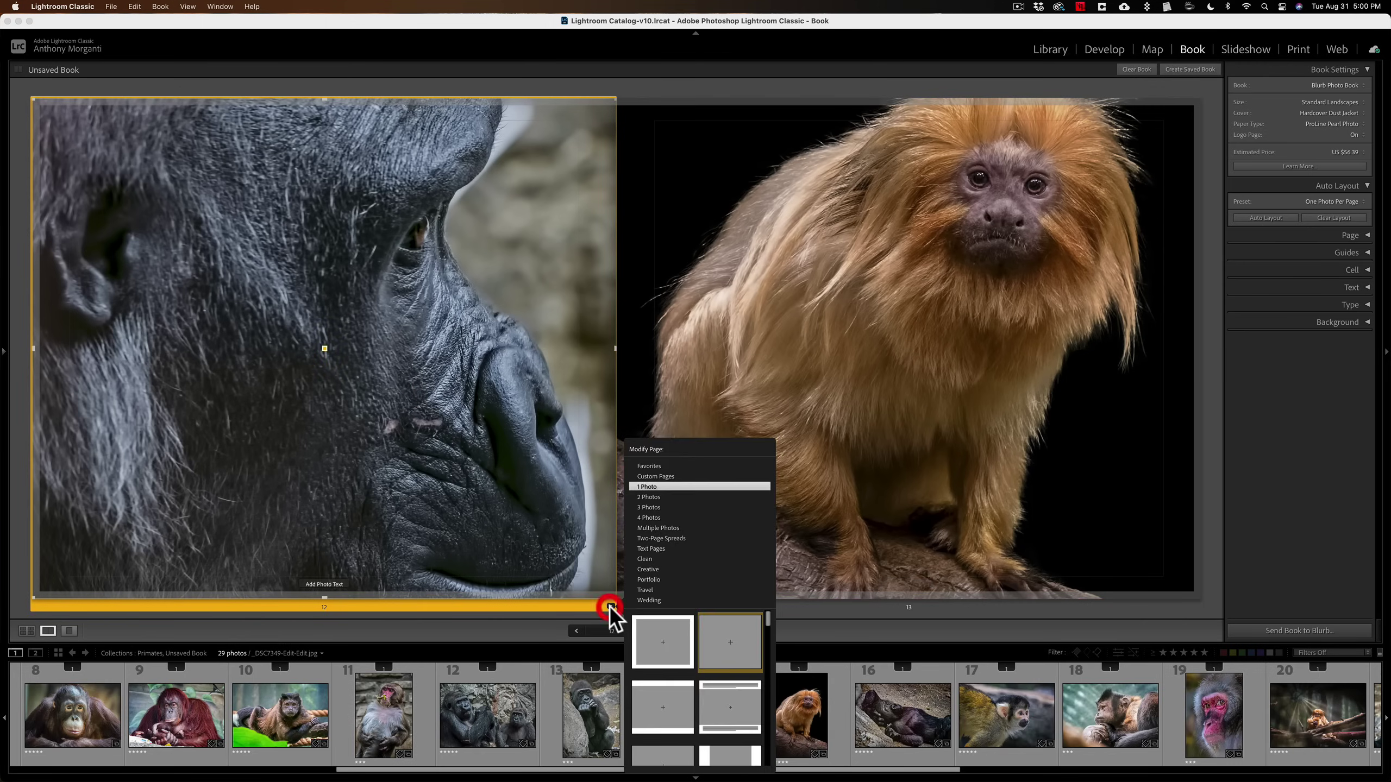
pyautogui.click(619, 226)
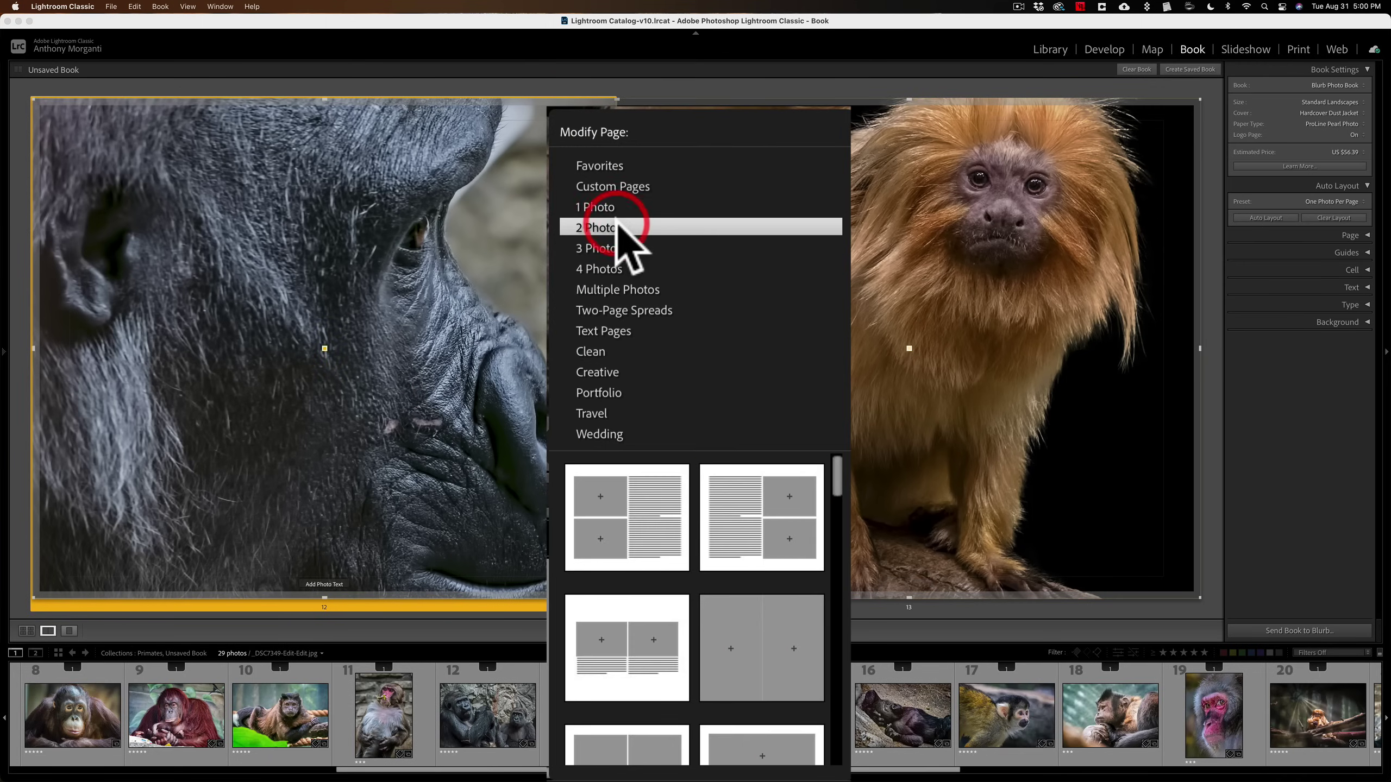
pyautogui.scroll(-3, 643, 616)
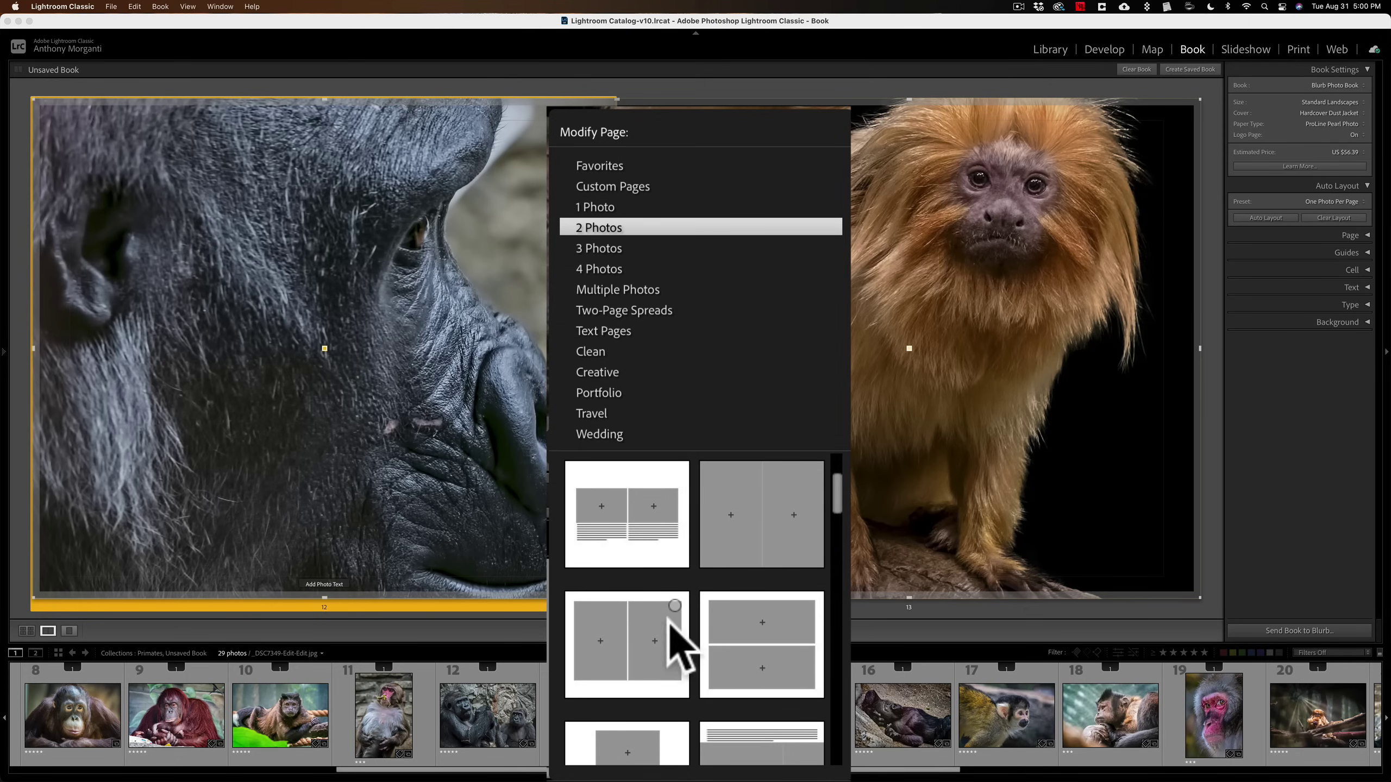
pyautogui.click(631, 627)
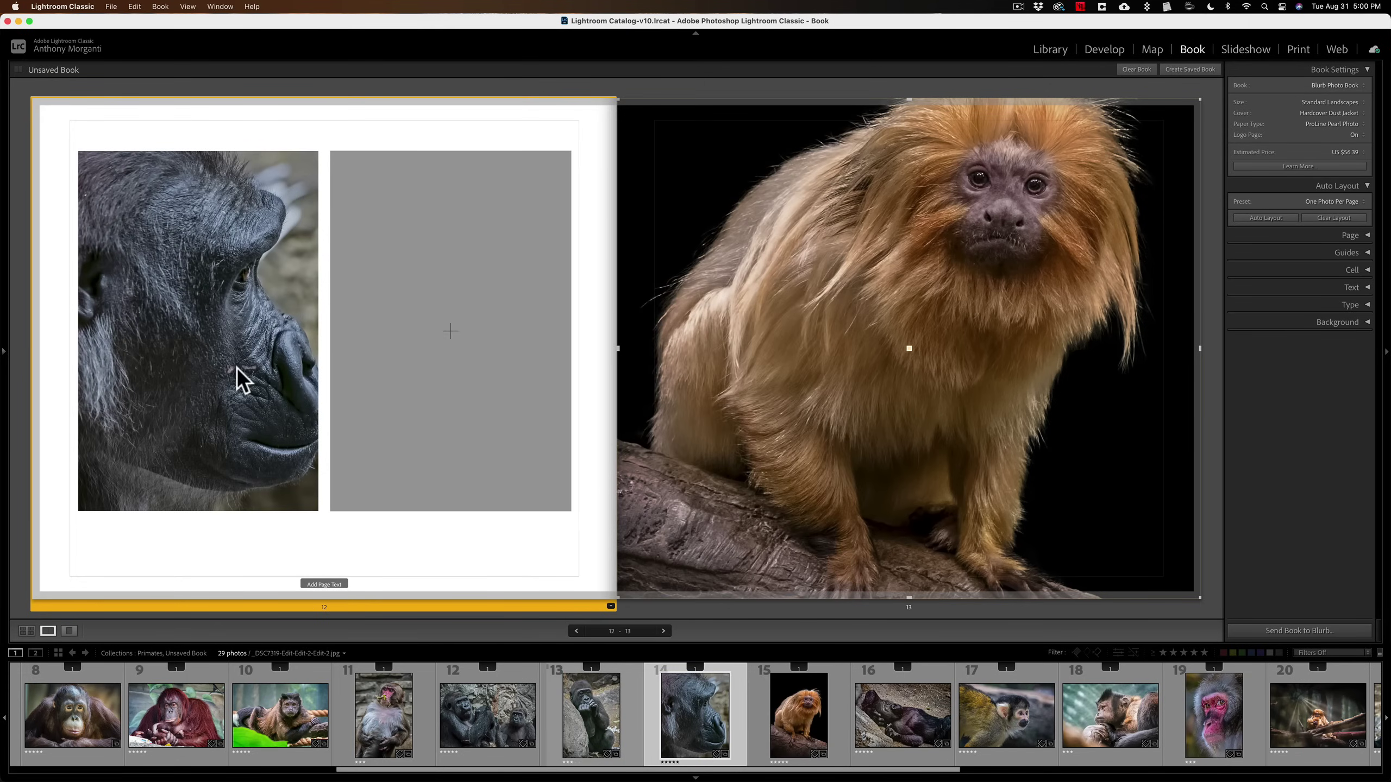
# Shift the gorilla photo leftward within its cell on page 12 to fit the face, and return to the multi-page view.
pyautogui.click(253, 366)
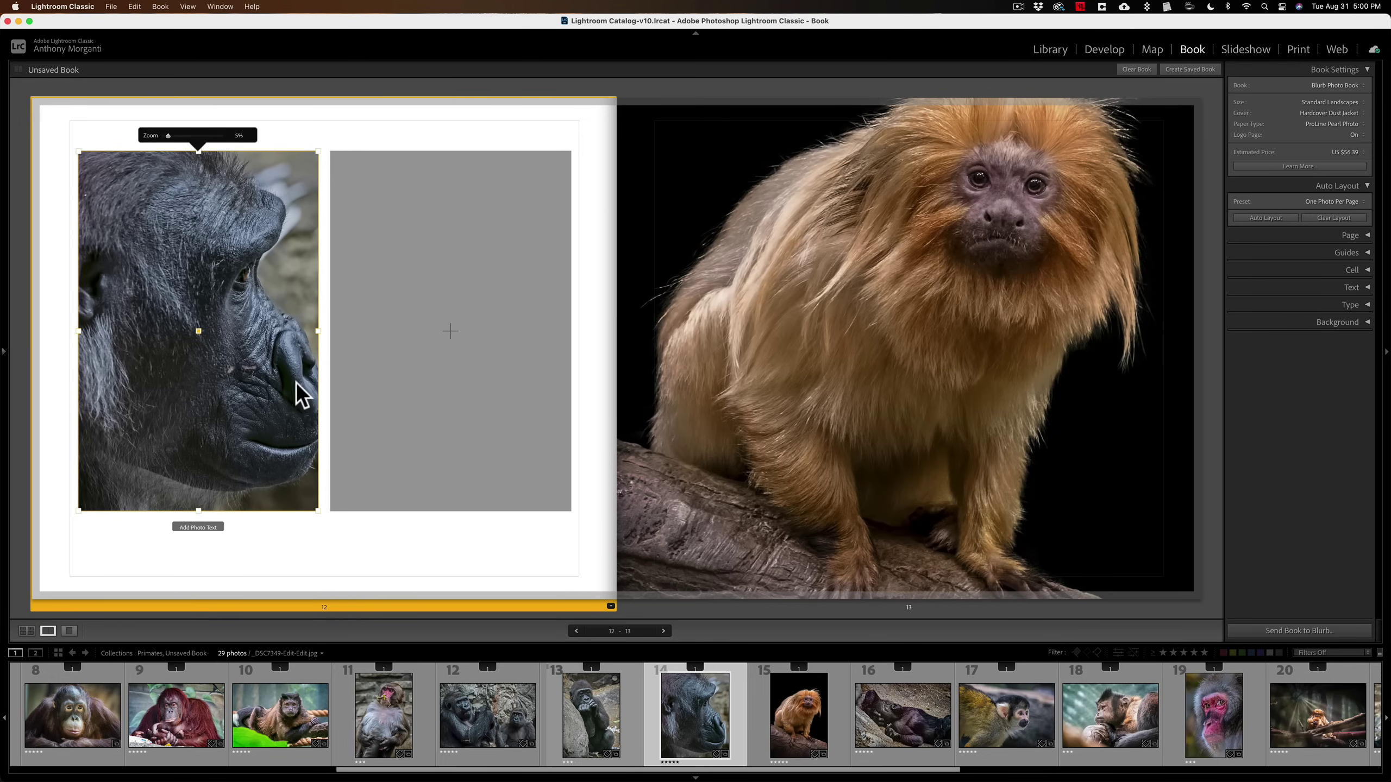
pyautogui.moveTo(294, 392); pyautogui.dragTo(280, 383)
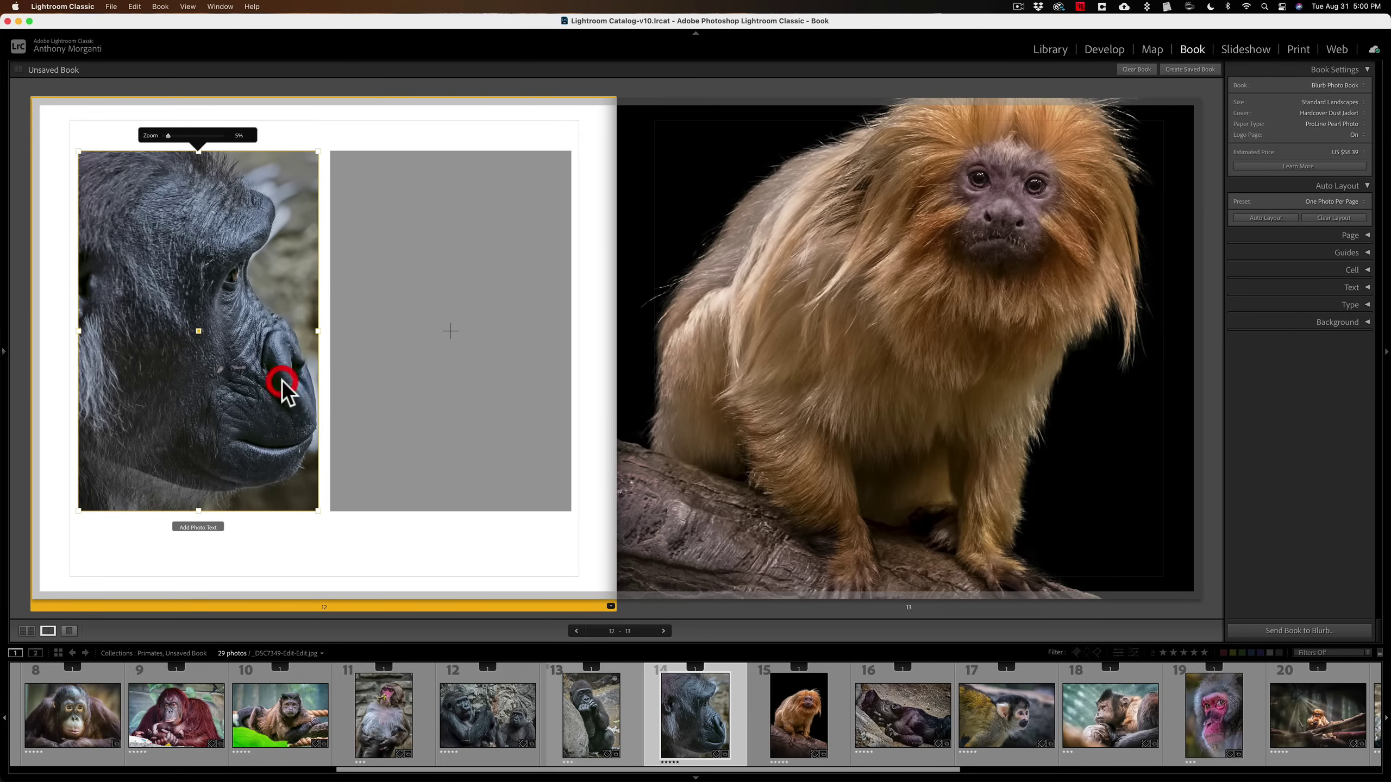
pyautogui.click(422, 368)
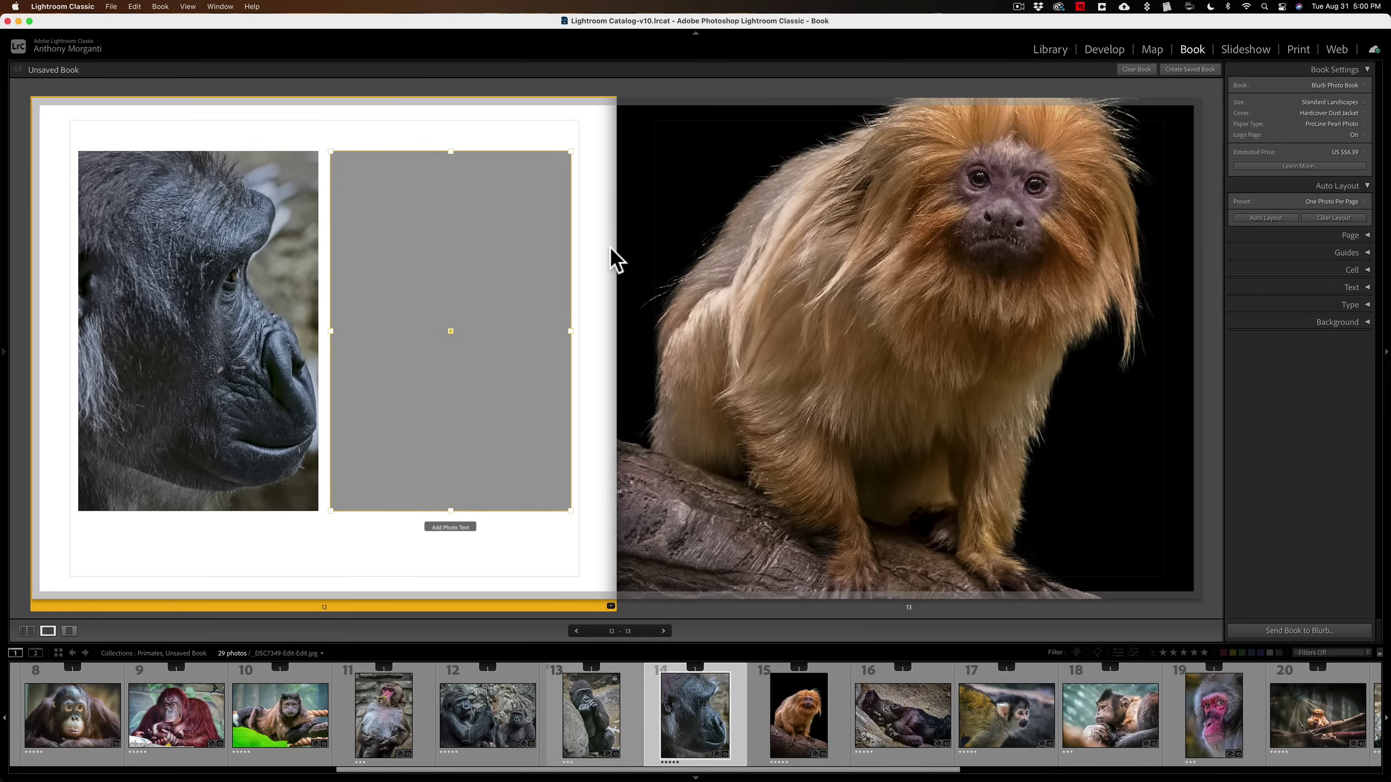
pyautogui.press('super+e')
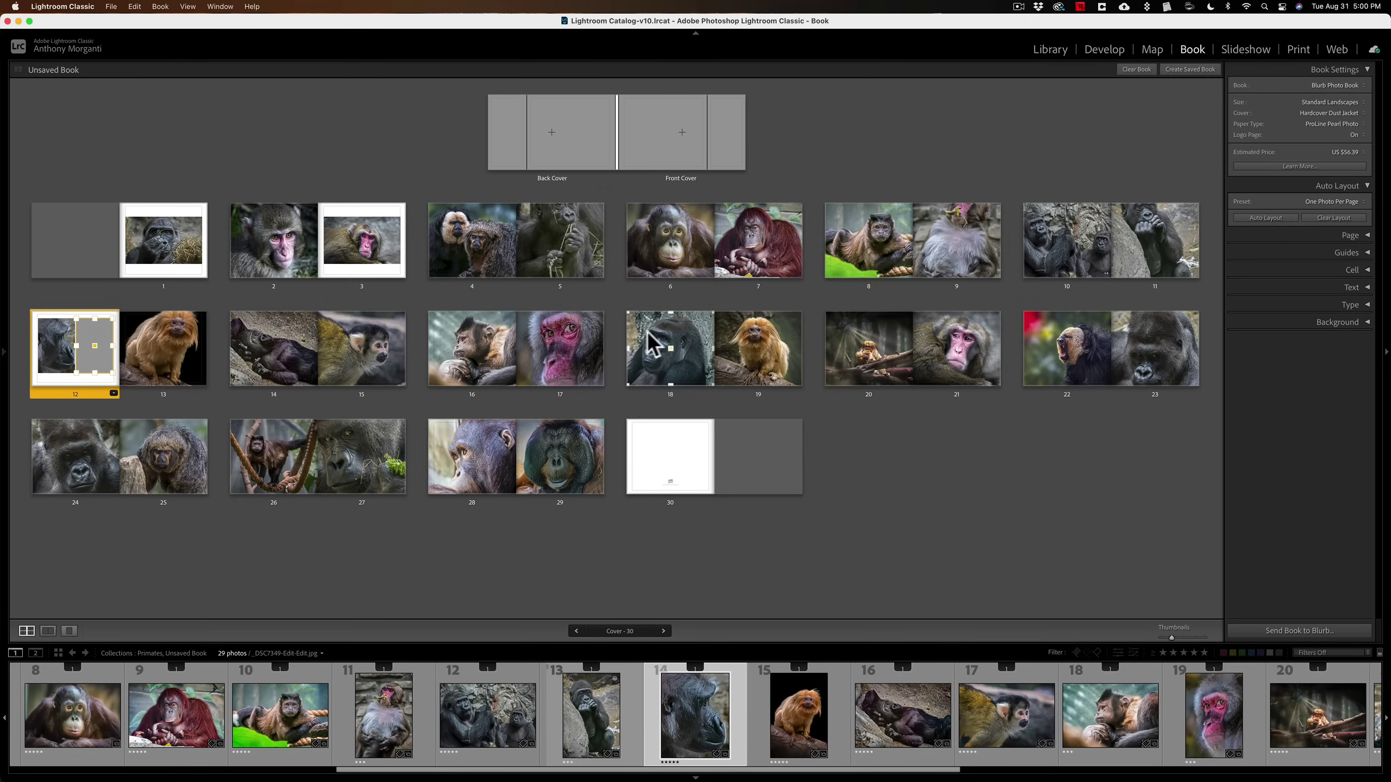
# Move the red-faced monkey photo from page 17 into page 12's empty cell and view the spread of pages 12 and 13.
pyautogui.click(557, 357)
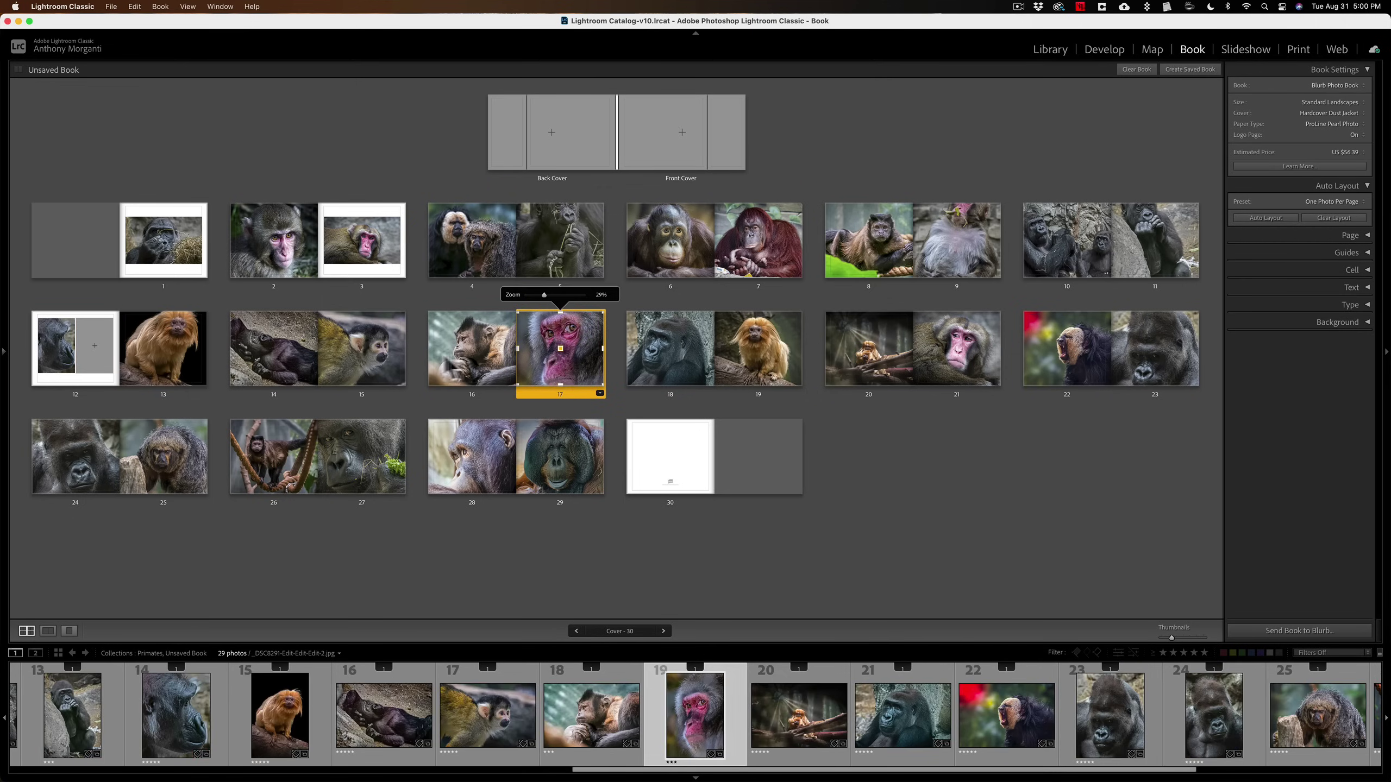
pyautogui.moveTo(98, 347); pyautogui.dragTo(96, 345)
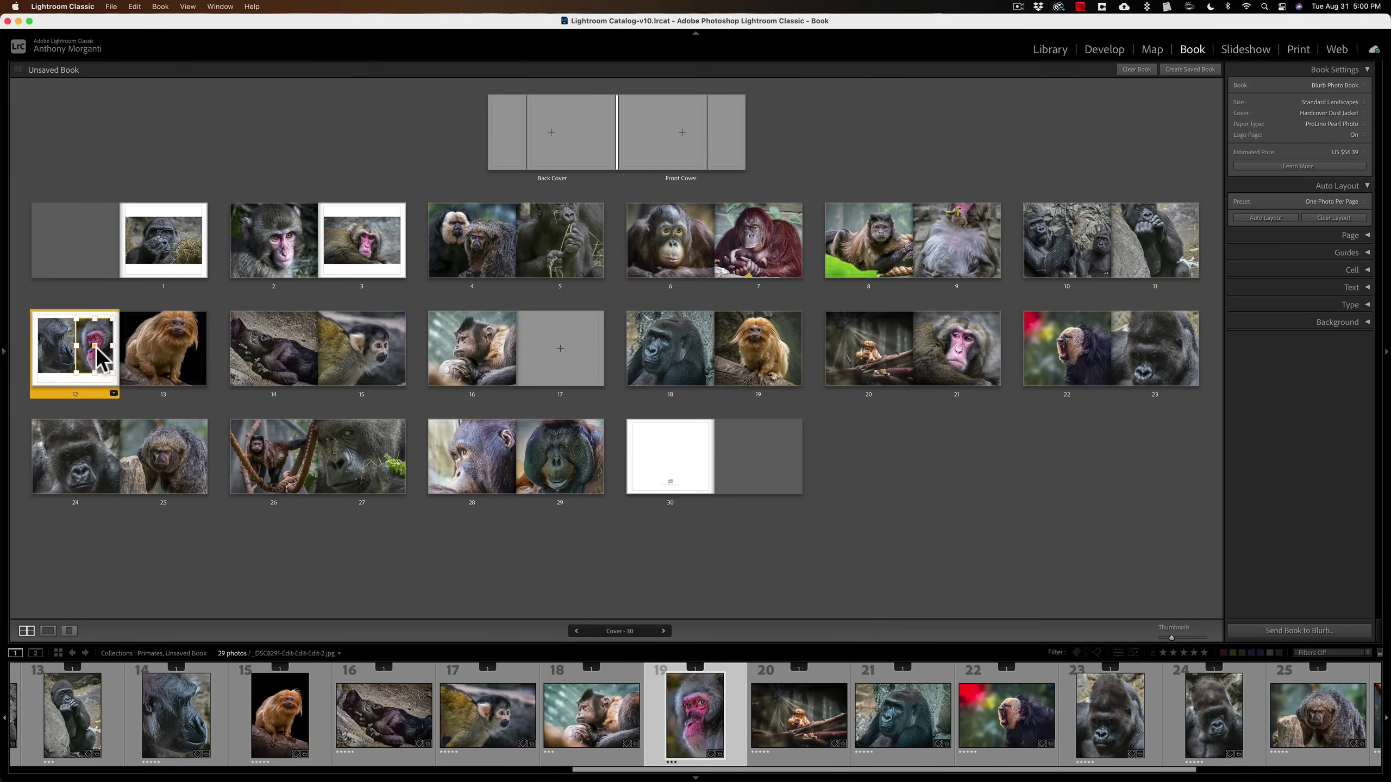
pyautogui.press('super')
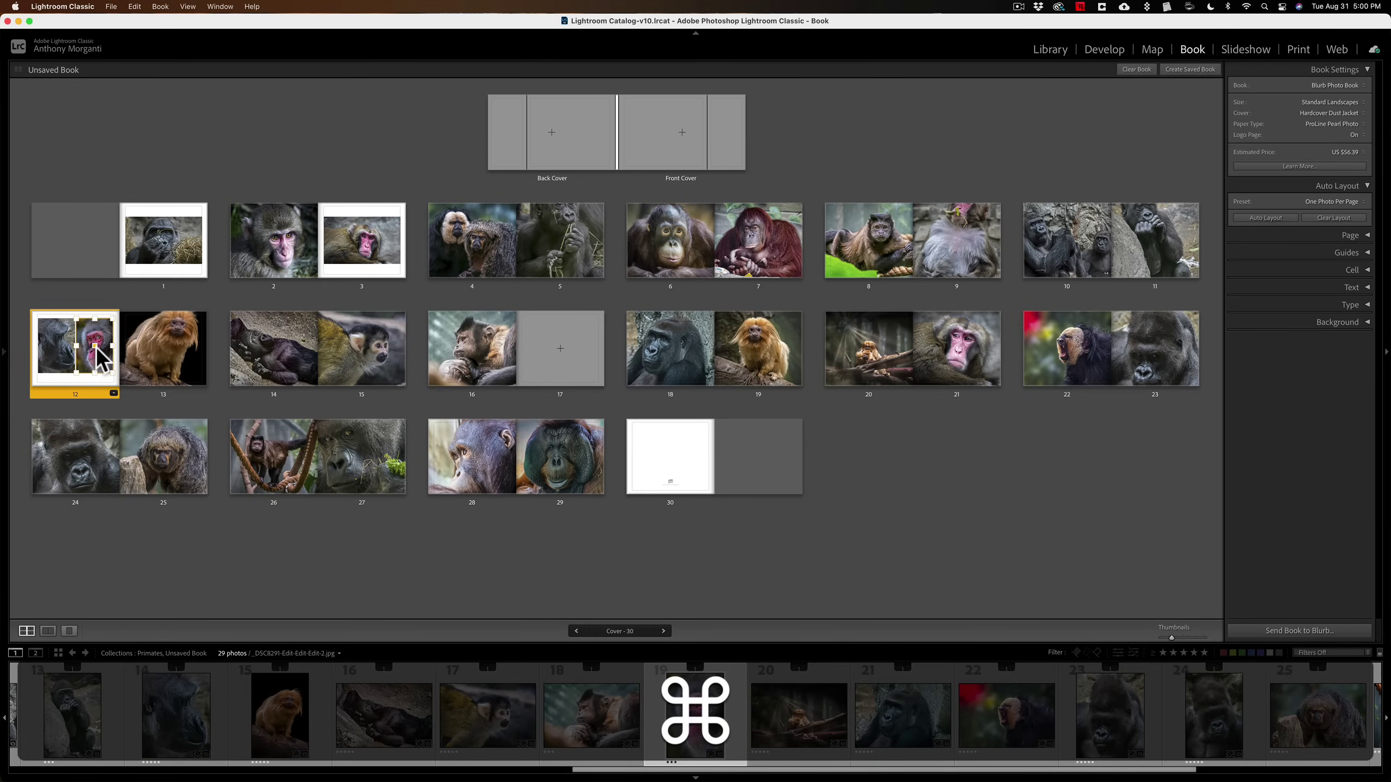
pyautogui.press('super+r')
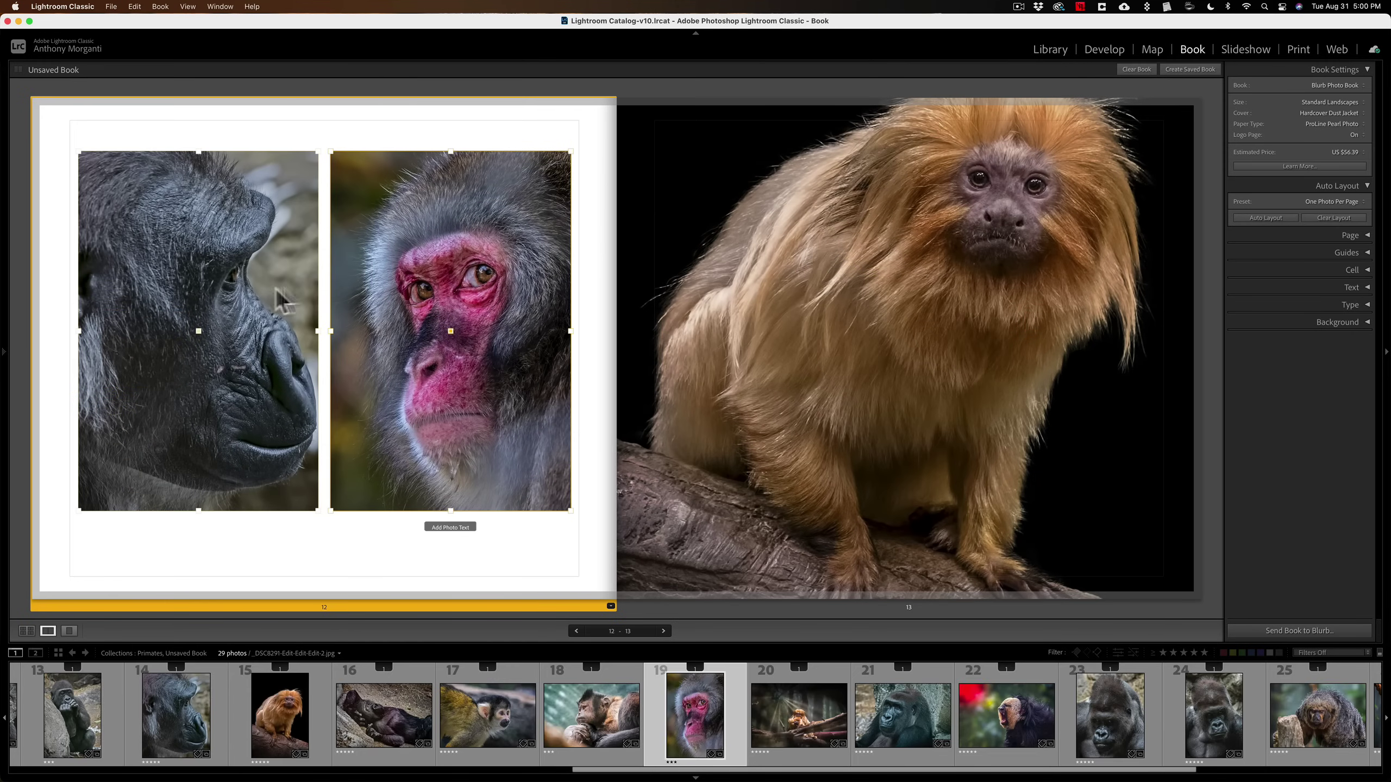
pyautogui.click(270, 289)
pyautogui.click(402, 274)
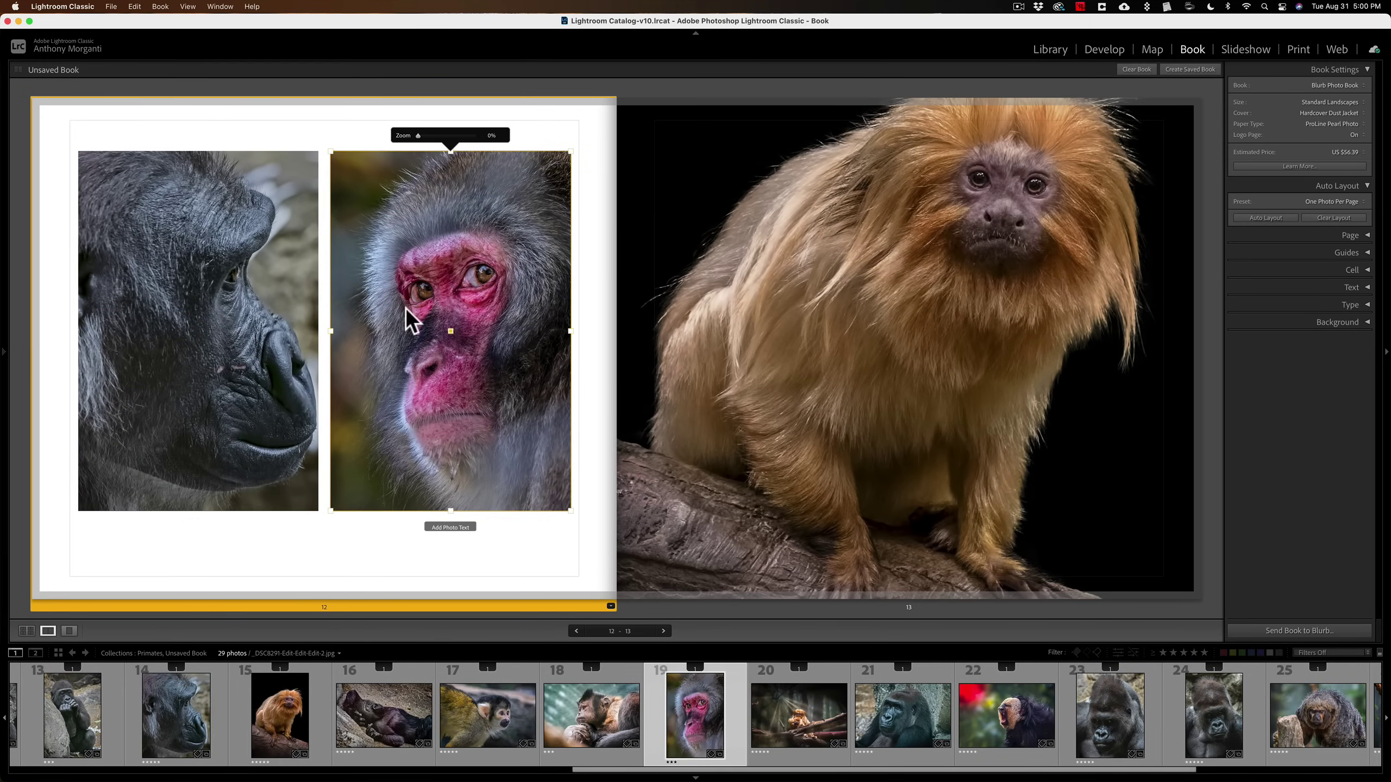
# Mark page 12's side-by-side 2 Photos layout as a favorite, check it under Favorites, and return to the multi-page view.
pyautogui.click(611, 605)
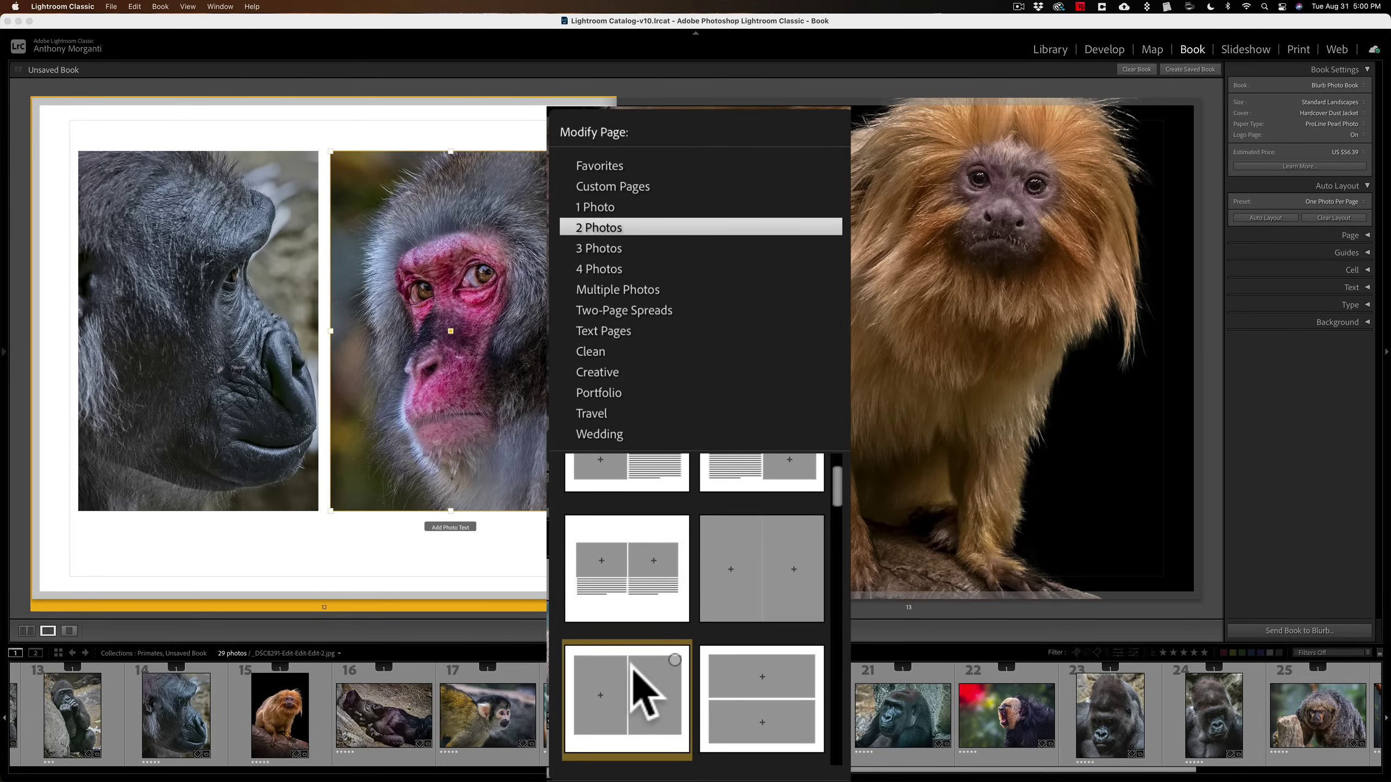
pyautogui.click(675, 661)
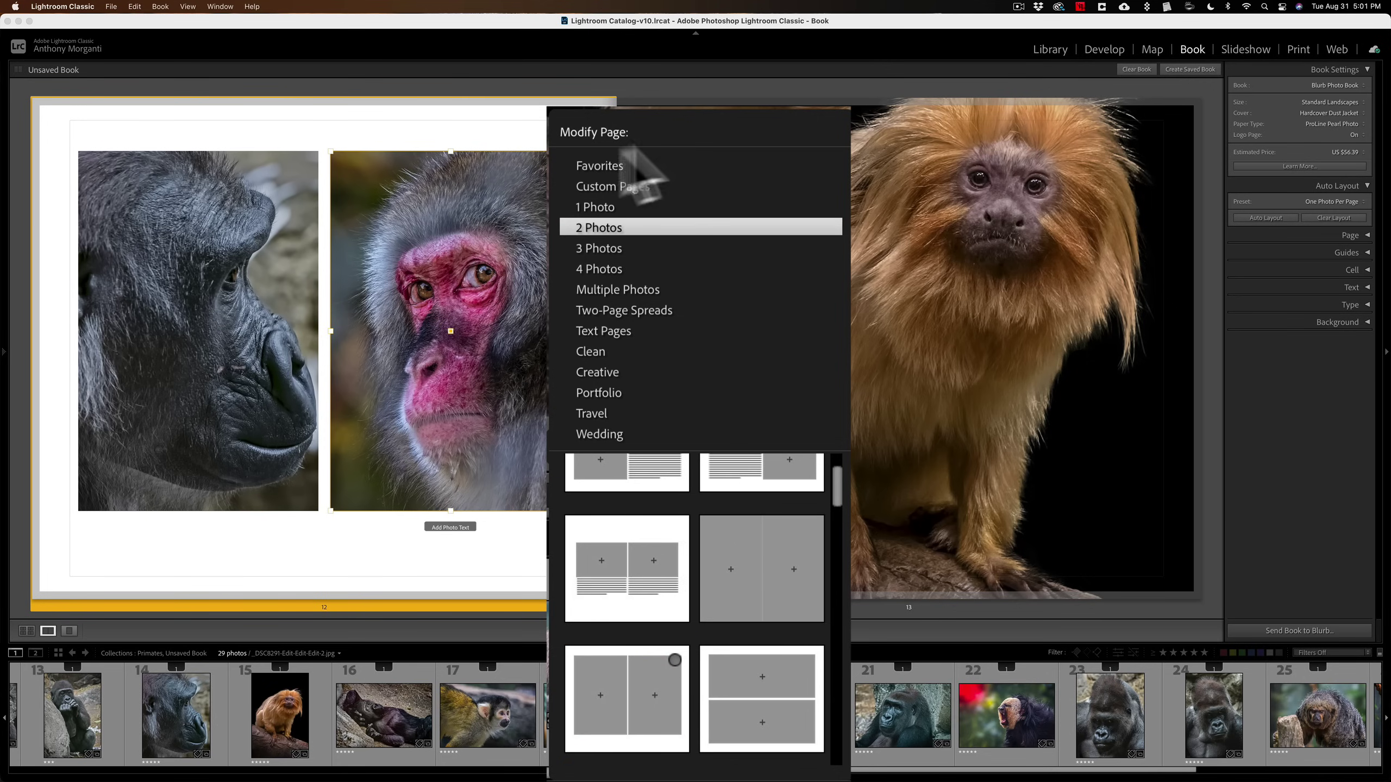
pyautogui.click(603, 166)
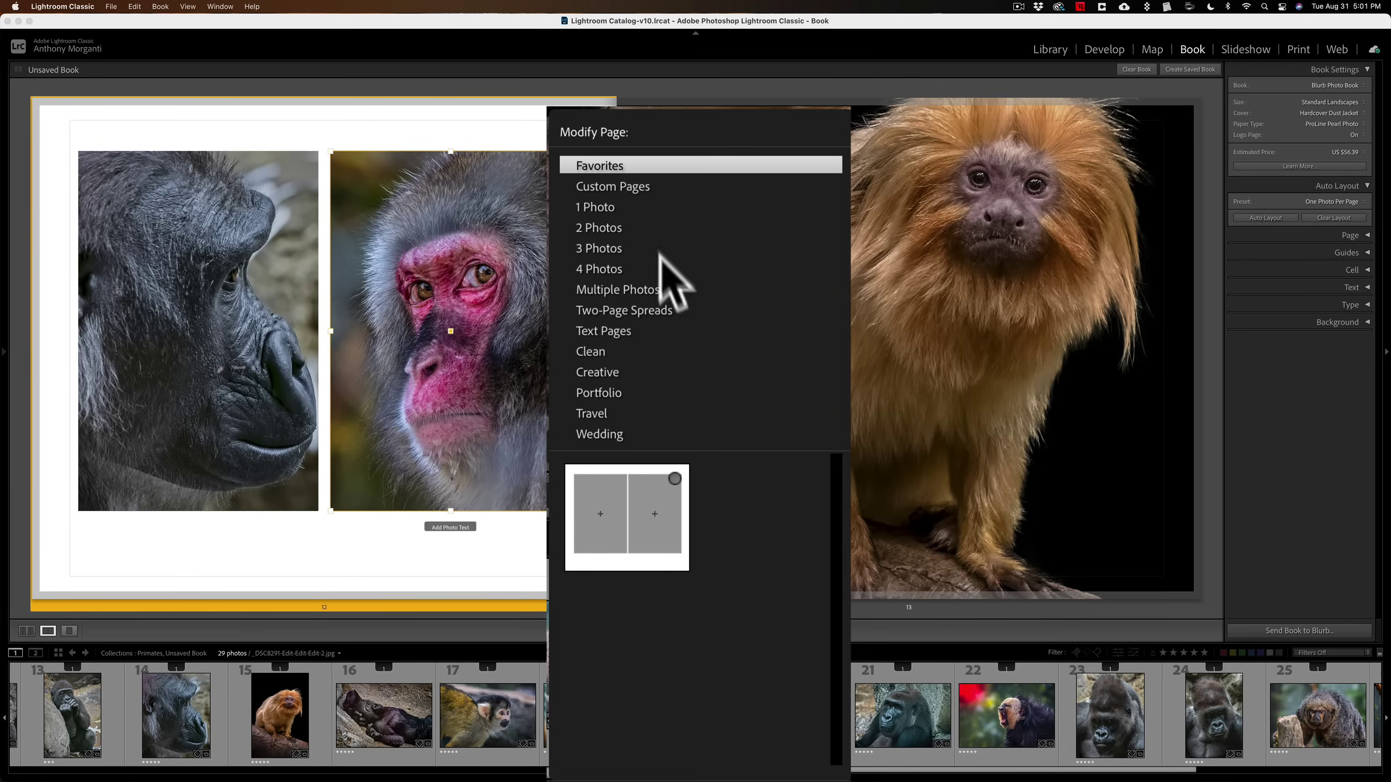
pyautogui.click(714, 244)
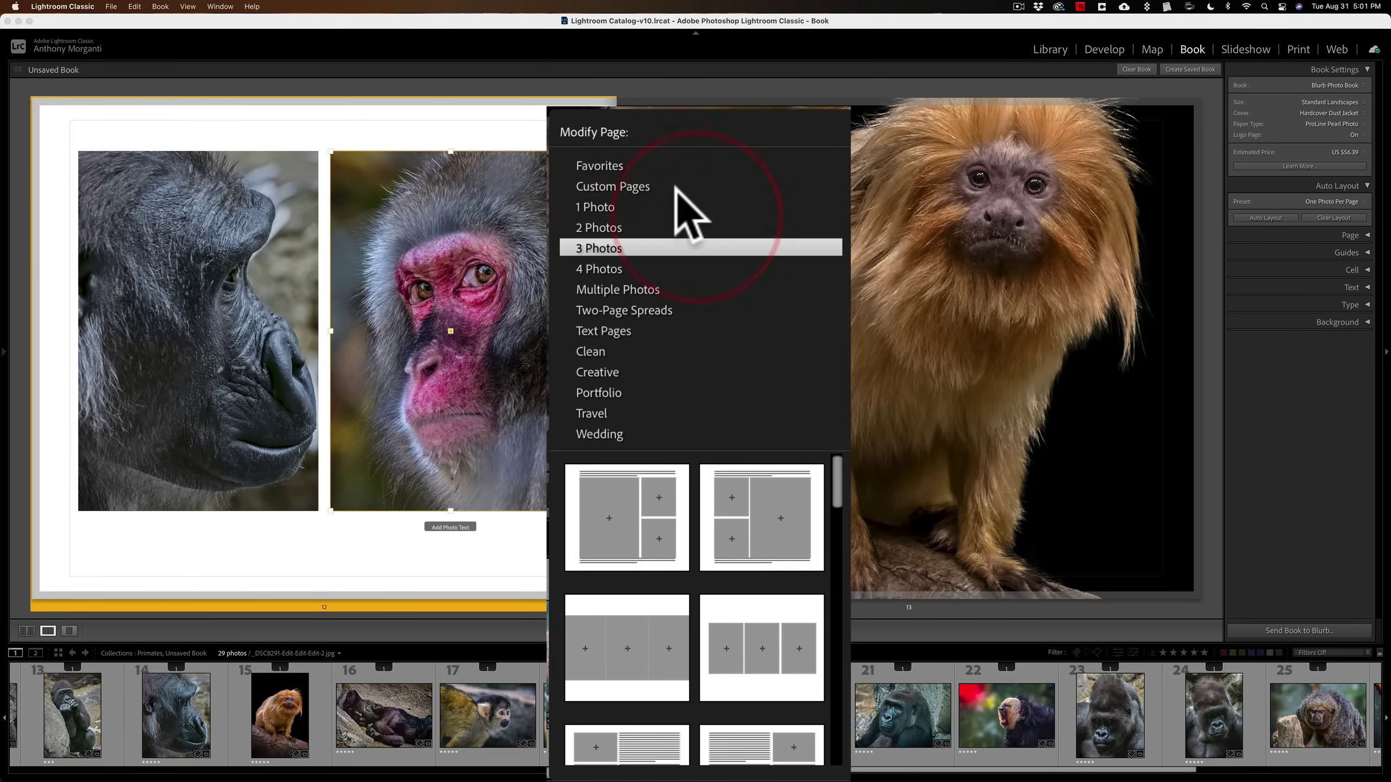
pyautogui.click(660, 168)
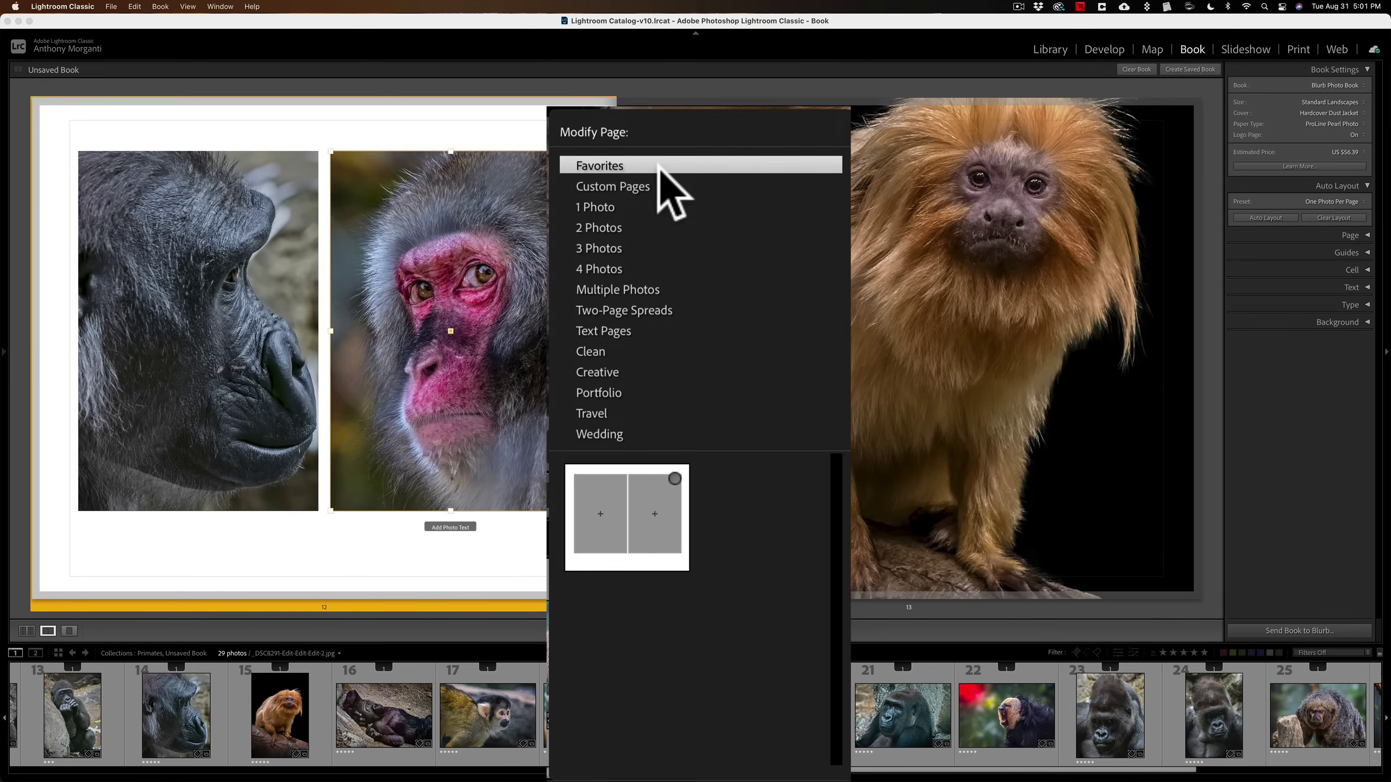
pyautogui.press('super')
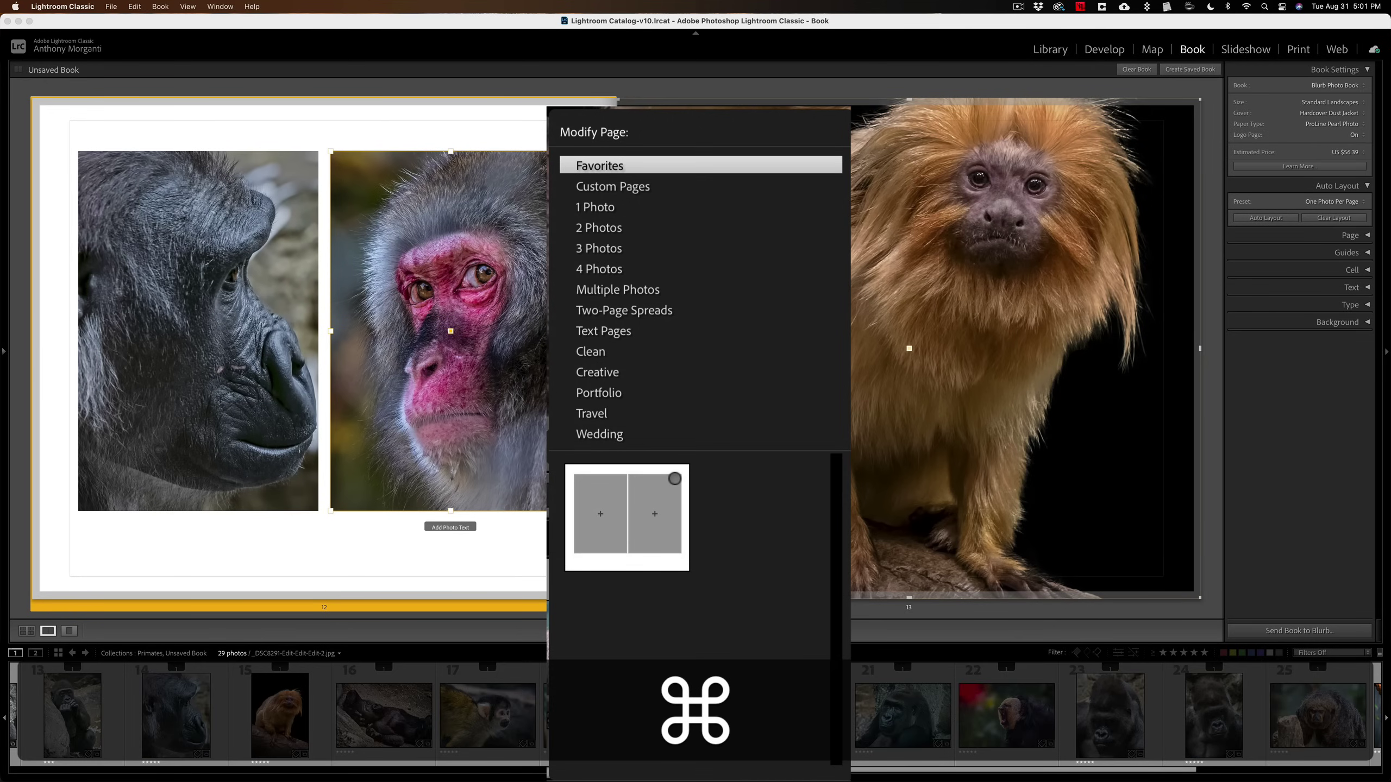
pyautogui.press('super+e')
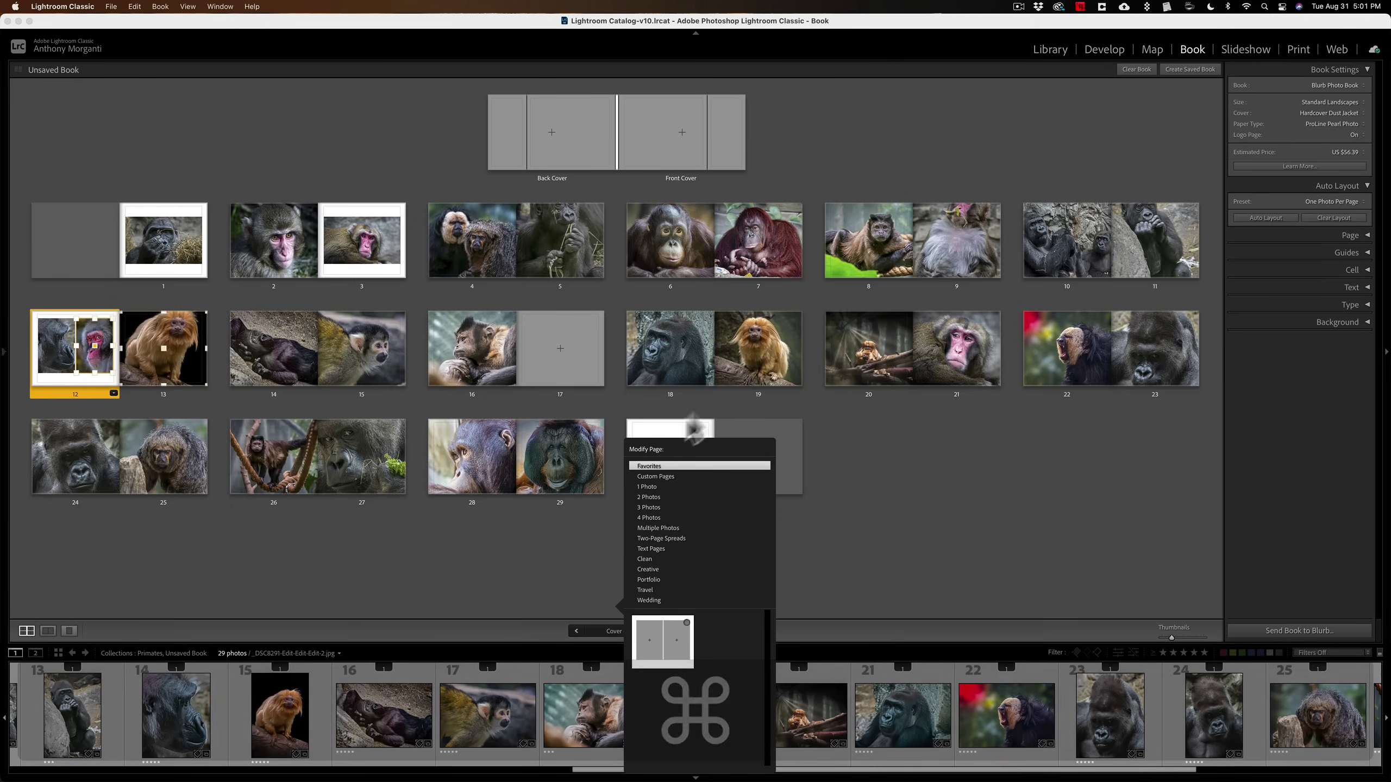
pyautogui.click(583, 411)
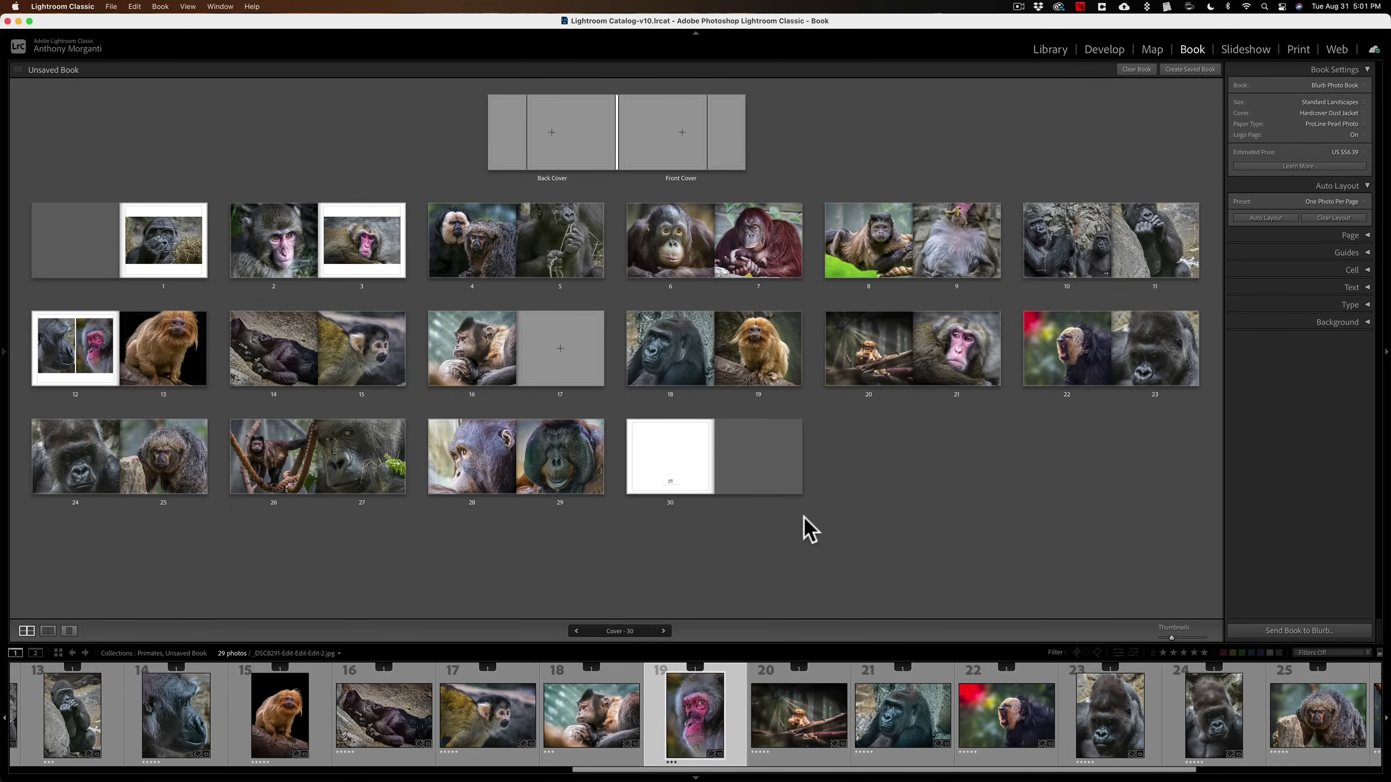
# Apply the 1 Photo layout with an even white border to page 28.
pyautogui.click(469, 431)
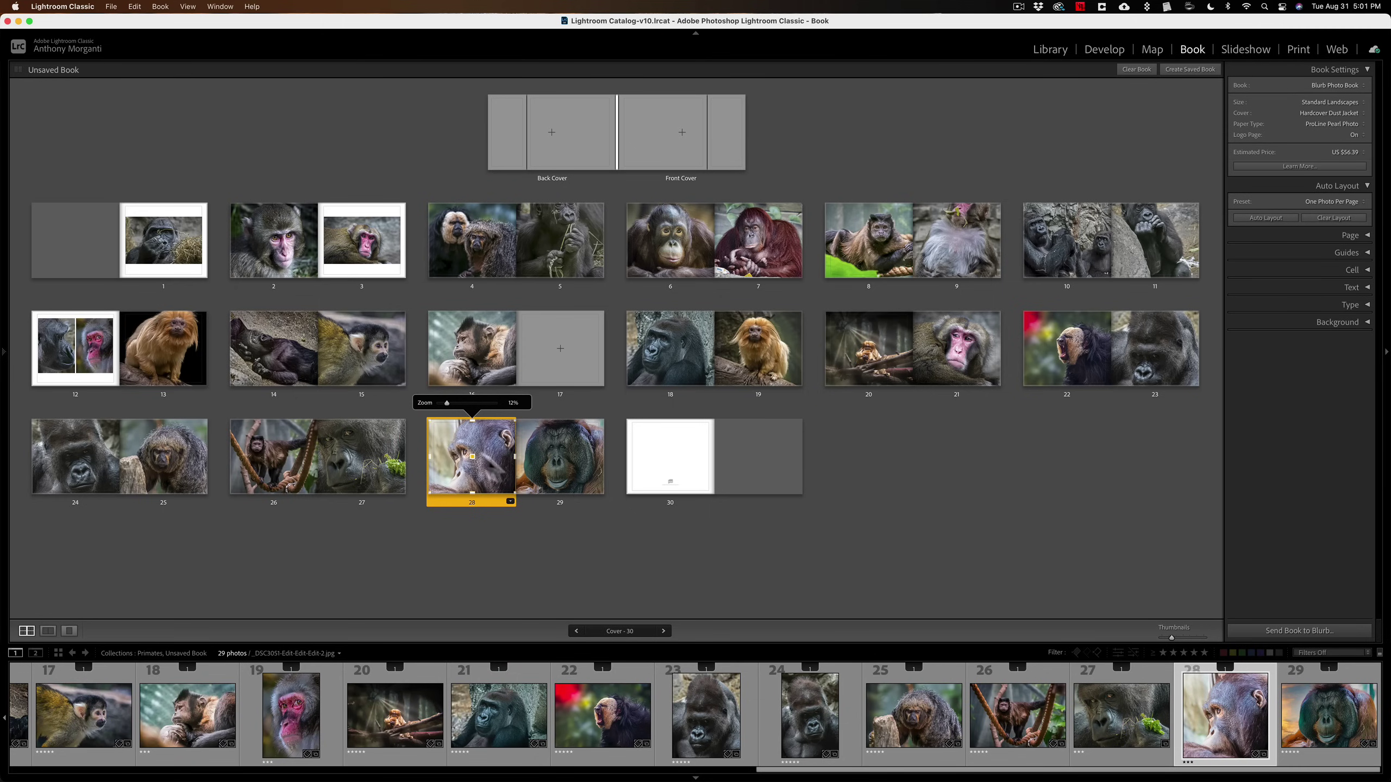
pyautogui.click(510, 500)
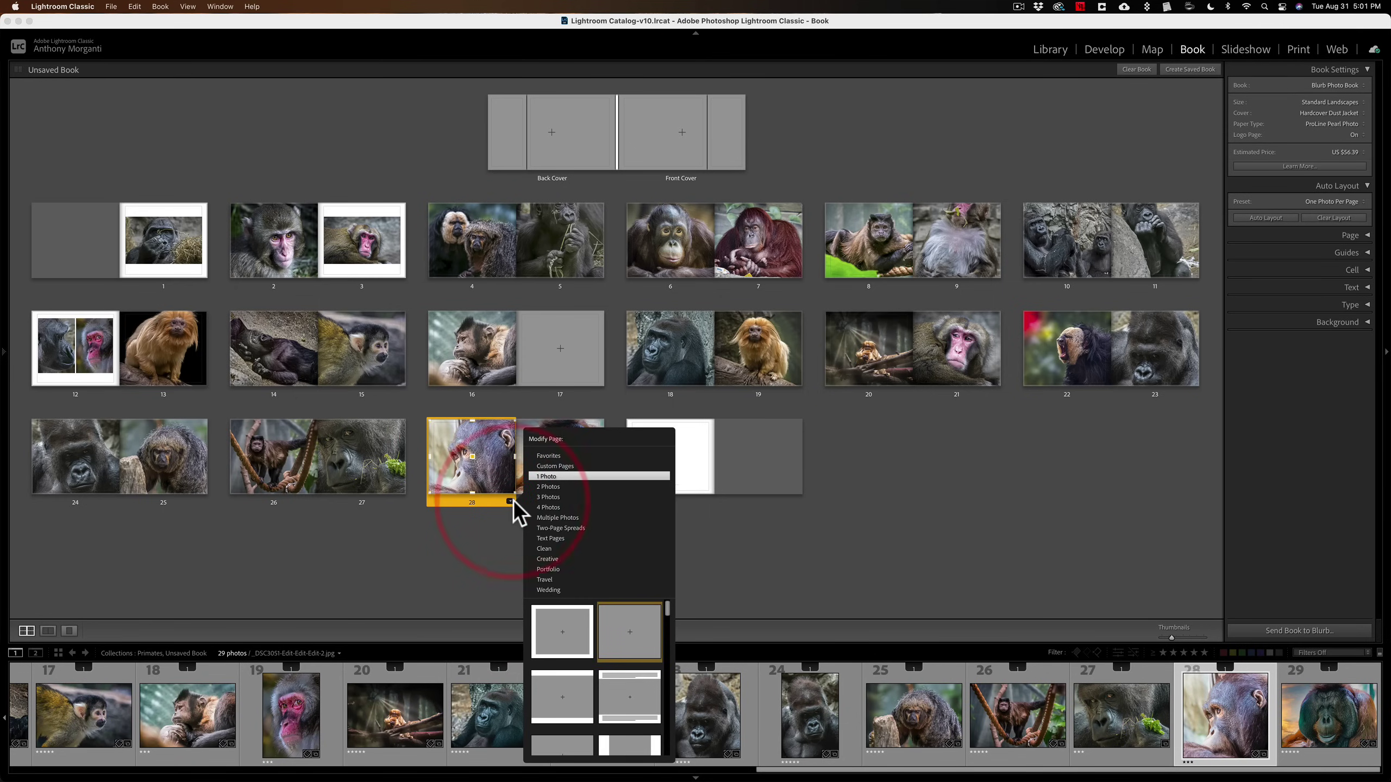
pyautogui.click(572, 617)
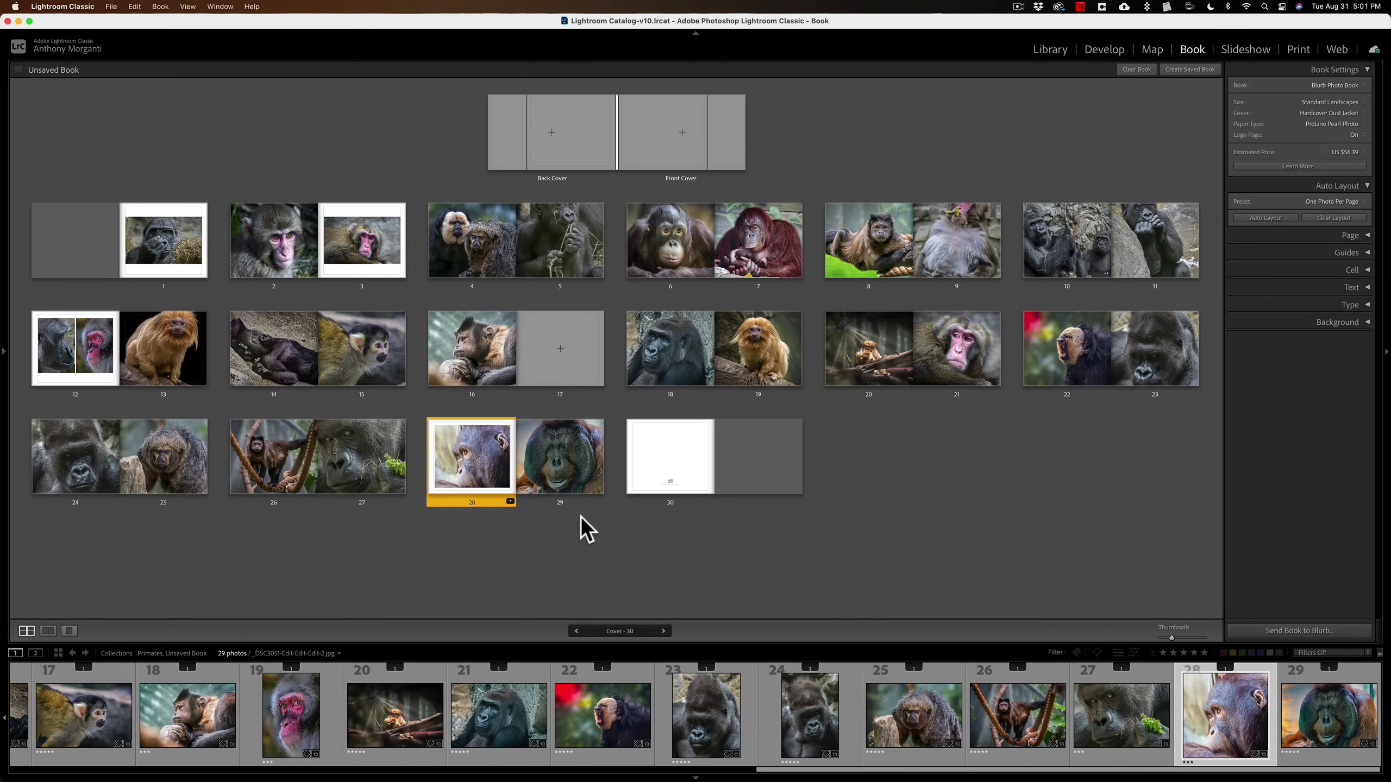
# Examine the saved Custom Pages and Favorites layouts available for page 28.
pyautogui.click(510, 502)
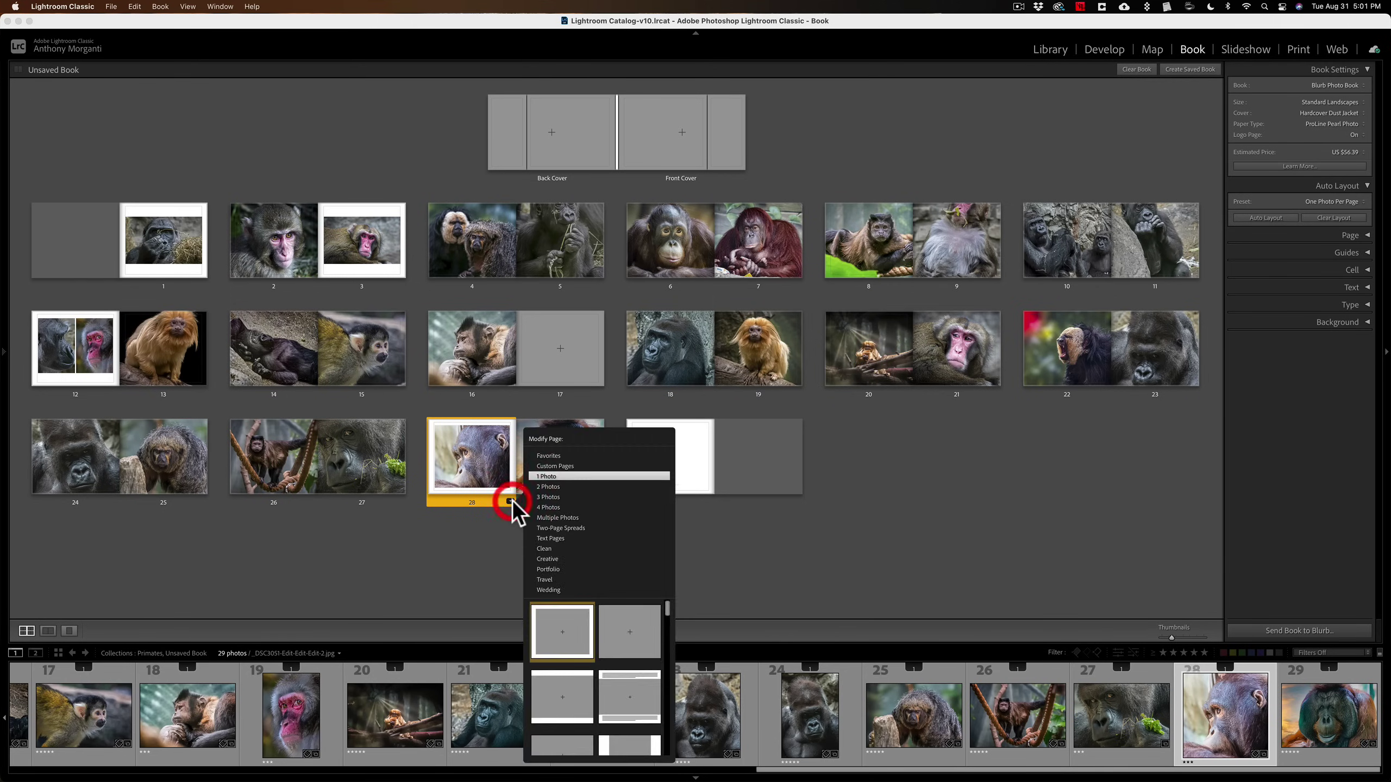
pyautogui.click(520, 185)
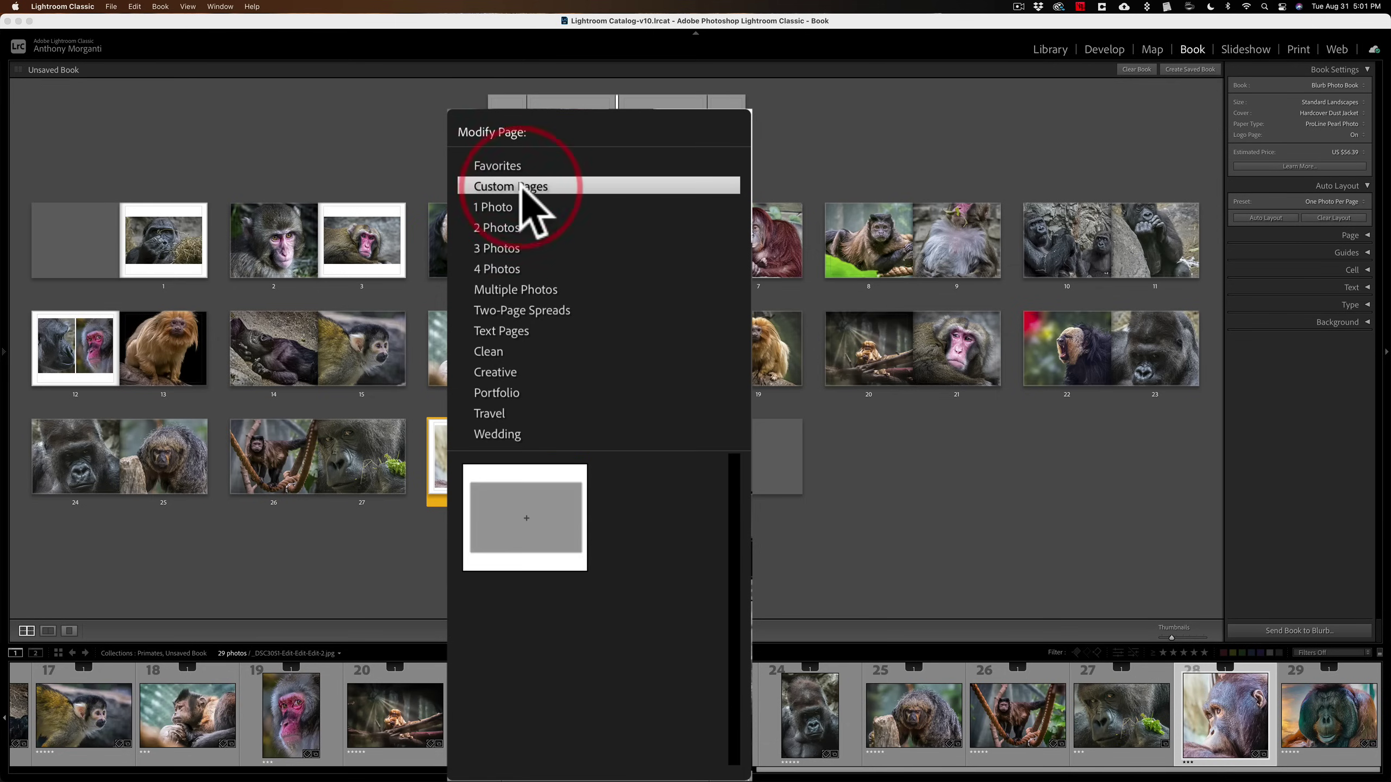
pyautogui.click(501, 164)
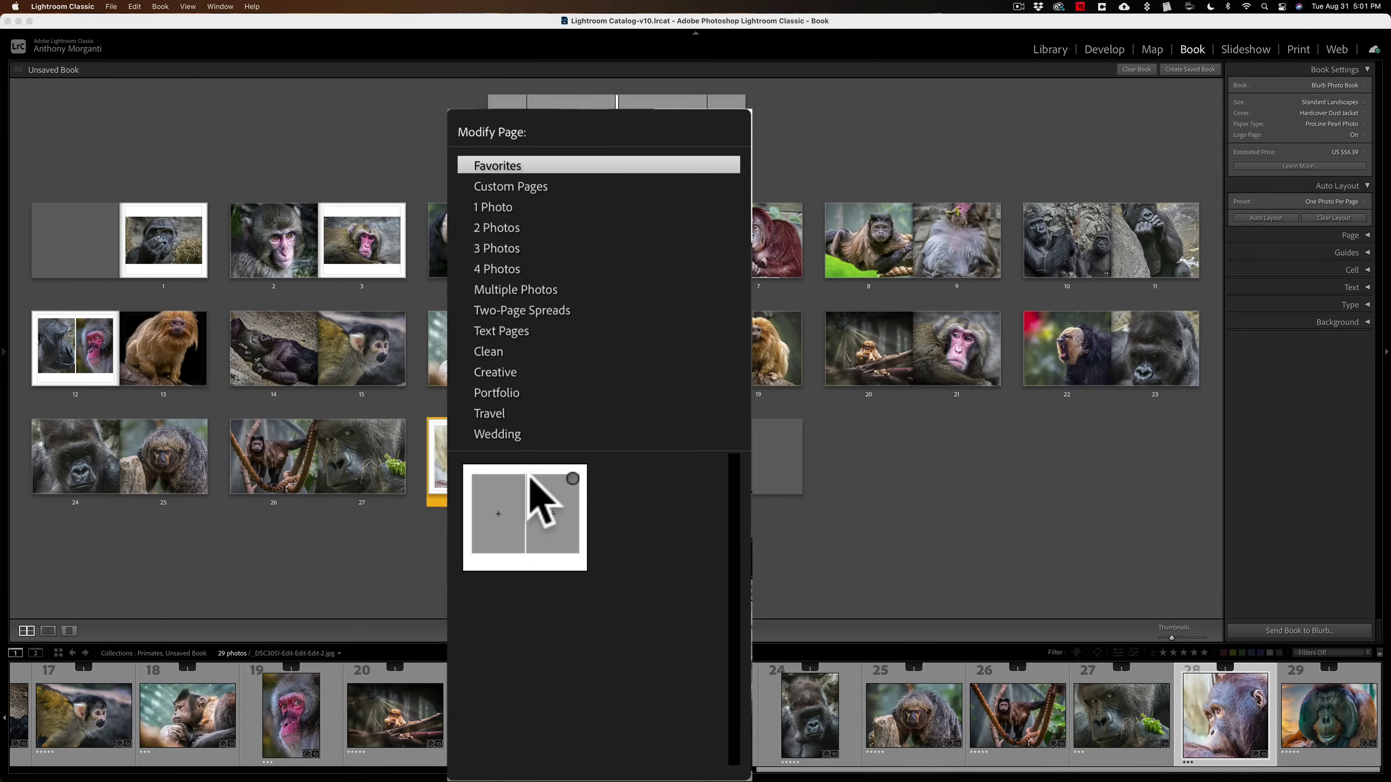
pyautogui.click(534, 496)
pyautogui.click(452, 530)
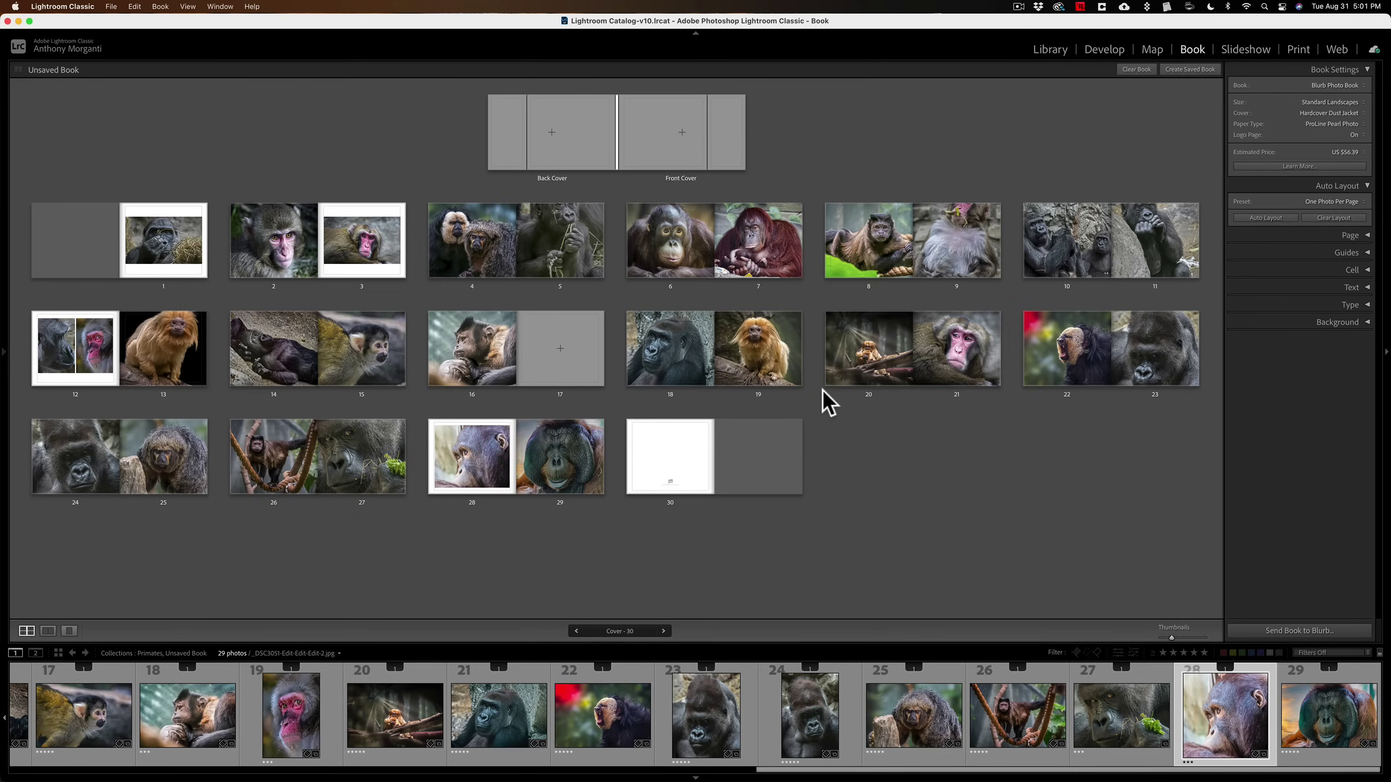
pyautogui.press('super+z')
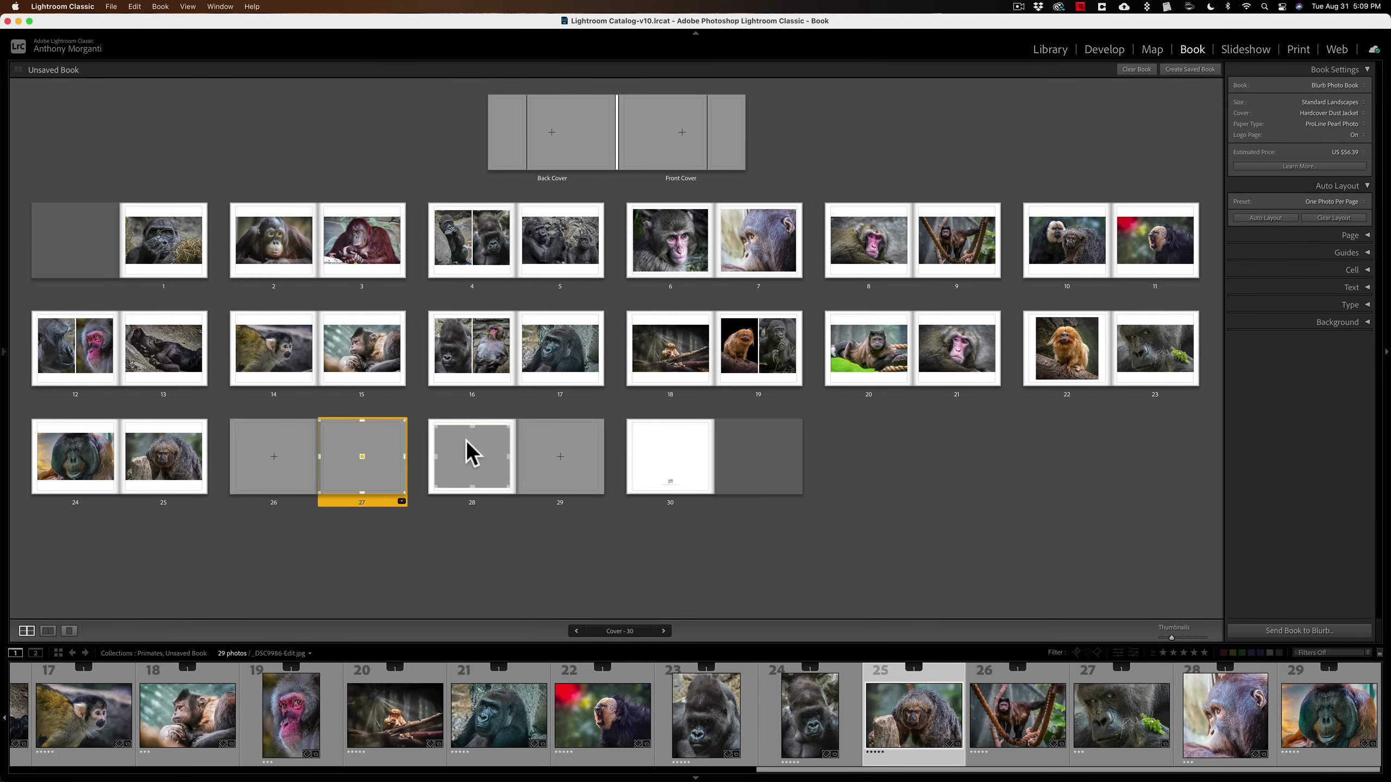
# Remove the empty pages 26 to 29 from the book.
pyautogui.click(287, 449)
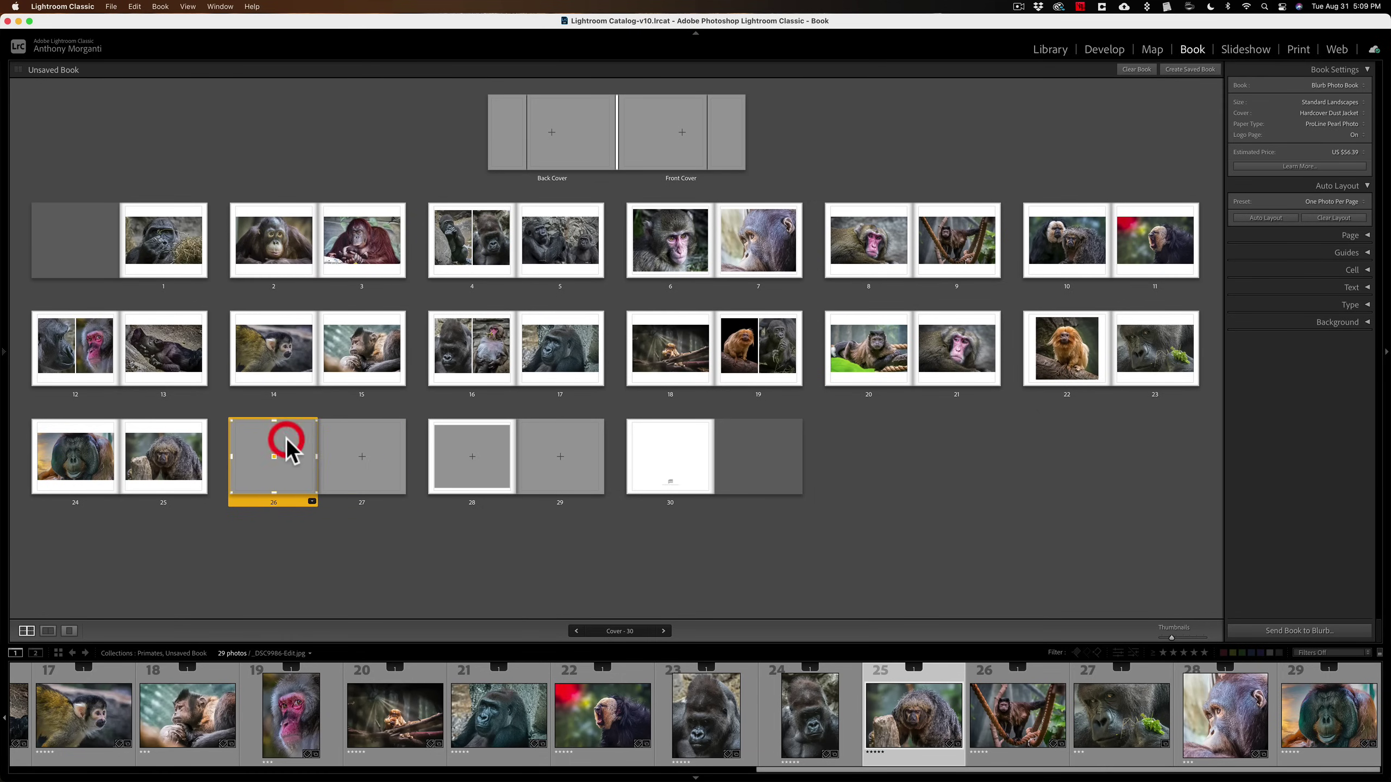
pyautogui.keyDown('shift'); pyautogui.click(385, 450); pyautogui.keyUp('shift')
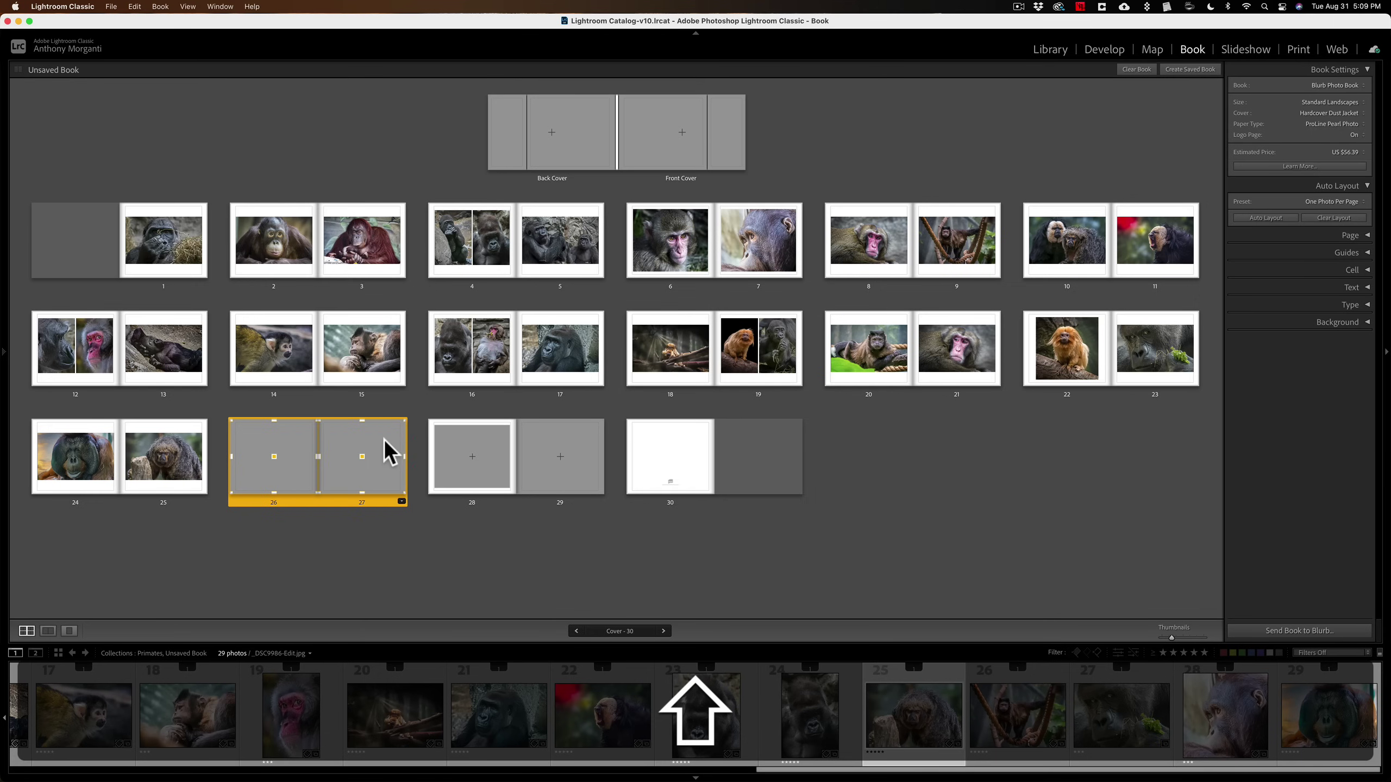
pyautogui.keyDown('shift'); pyautogui.click(472, 454); pyautogui.keyUp('shift')
pyautogui.keyDown('shift'); pyautogui.click(559, 455); pyautogui.keyUp('shift')
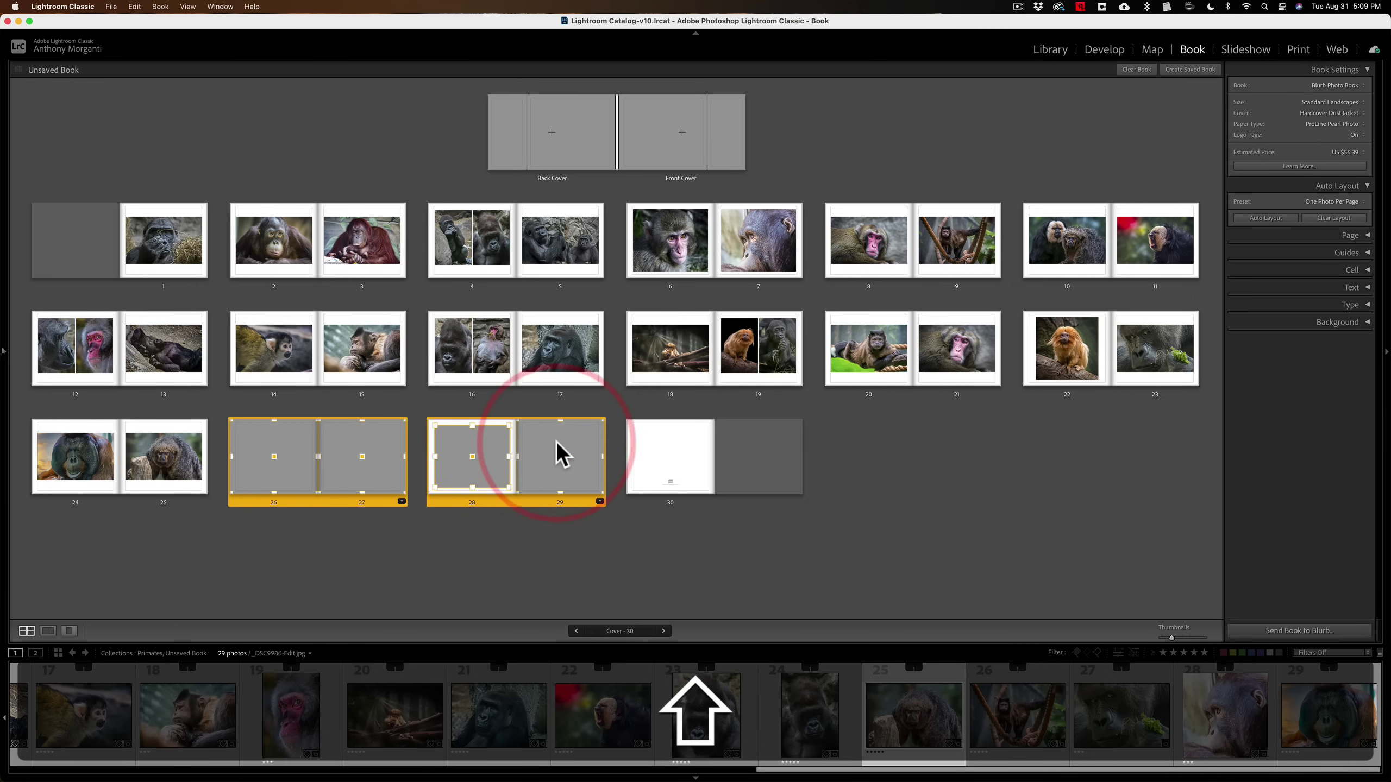
pyautogui.rightClick(560, 455)
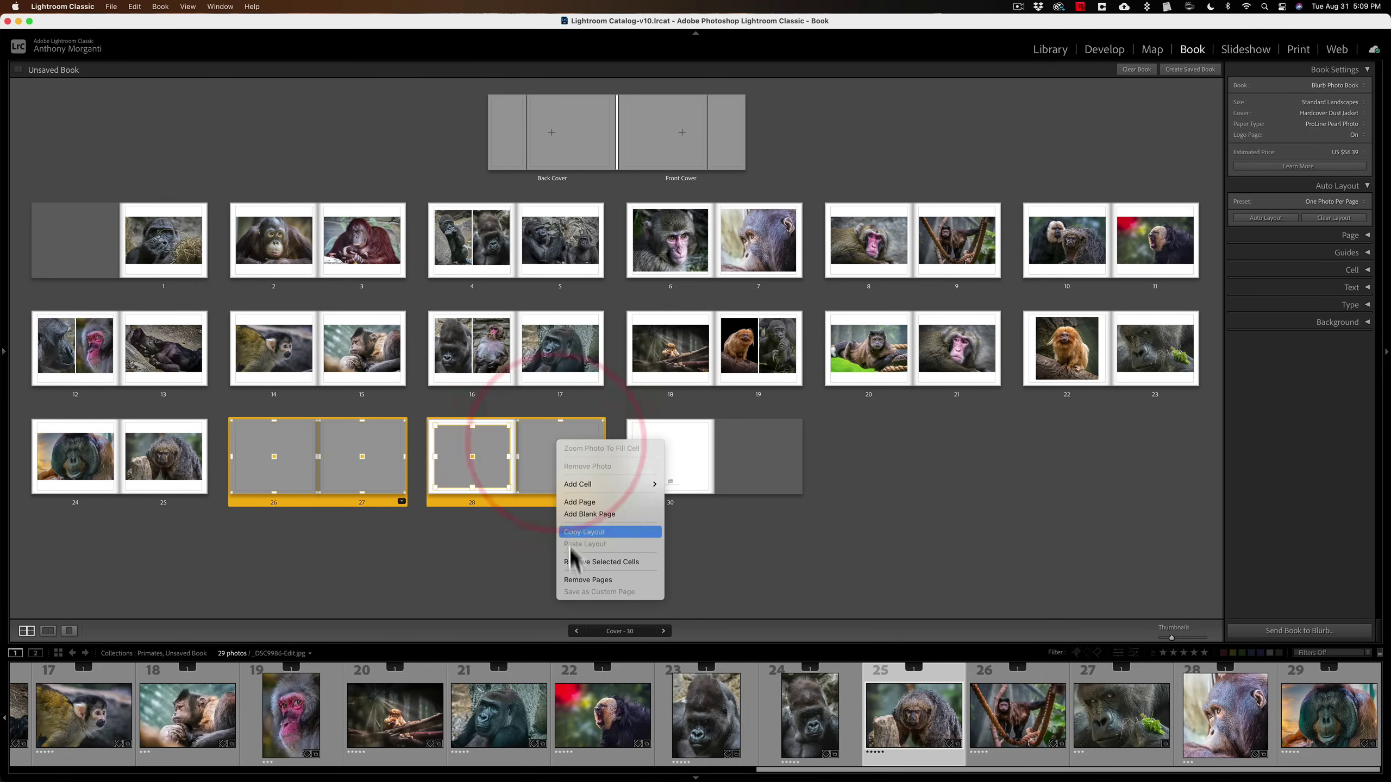
pyautogui.click(572, 580)
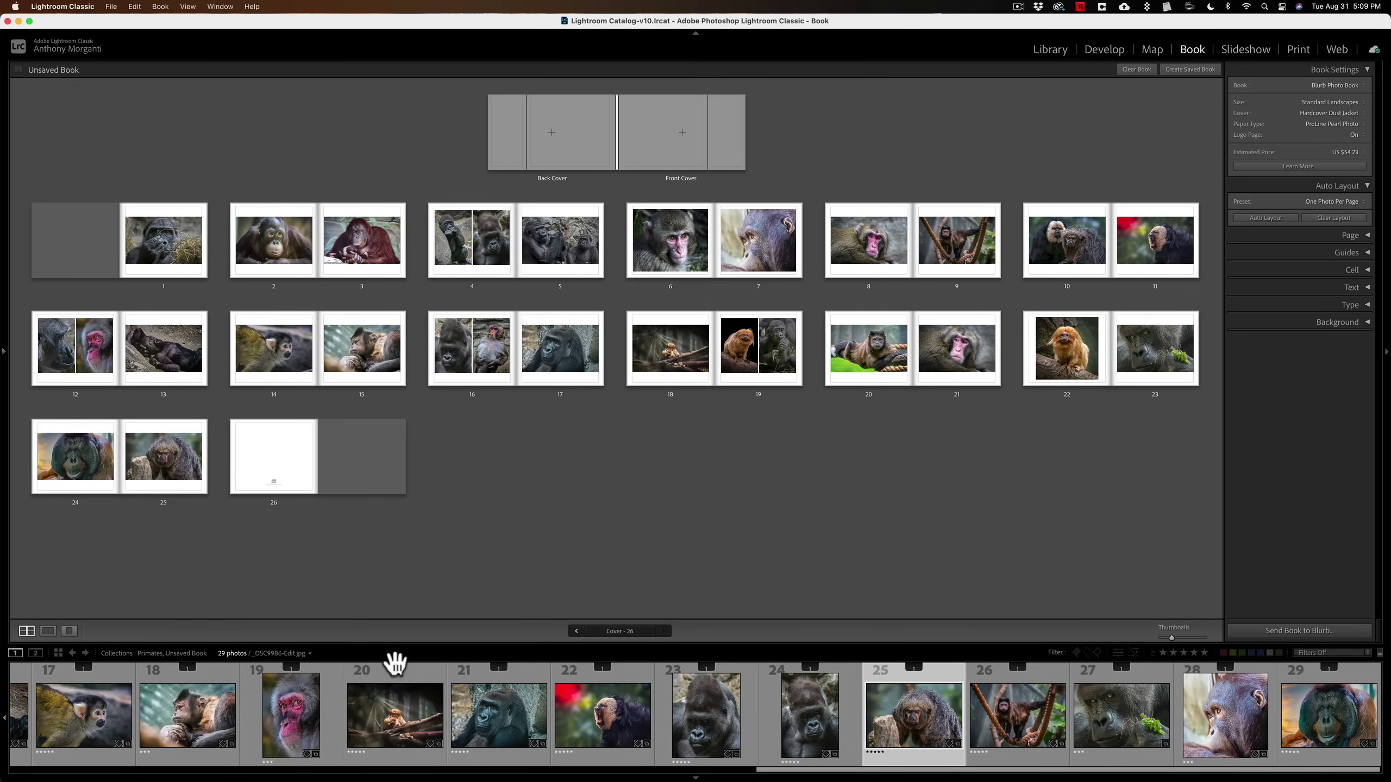
# Find the reclining young gorilla photo among the collection's photos and place it on the front cover.
pyautogui.hscroll(-3, 394, 677)
pyautogui.hscroll(-10, 390, 679)
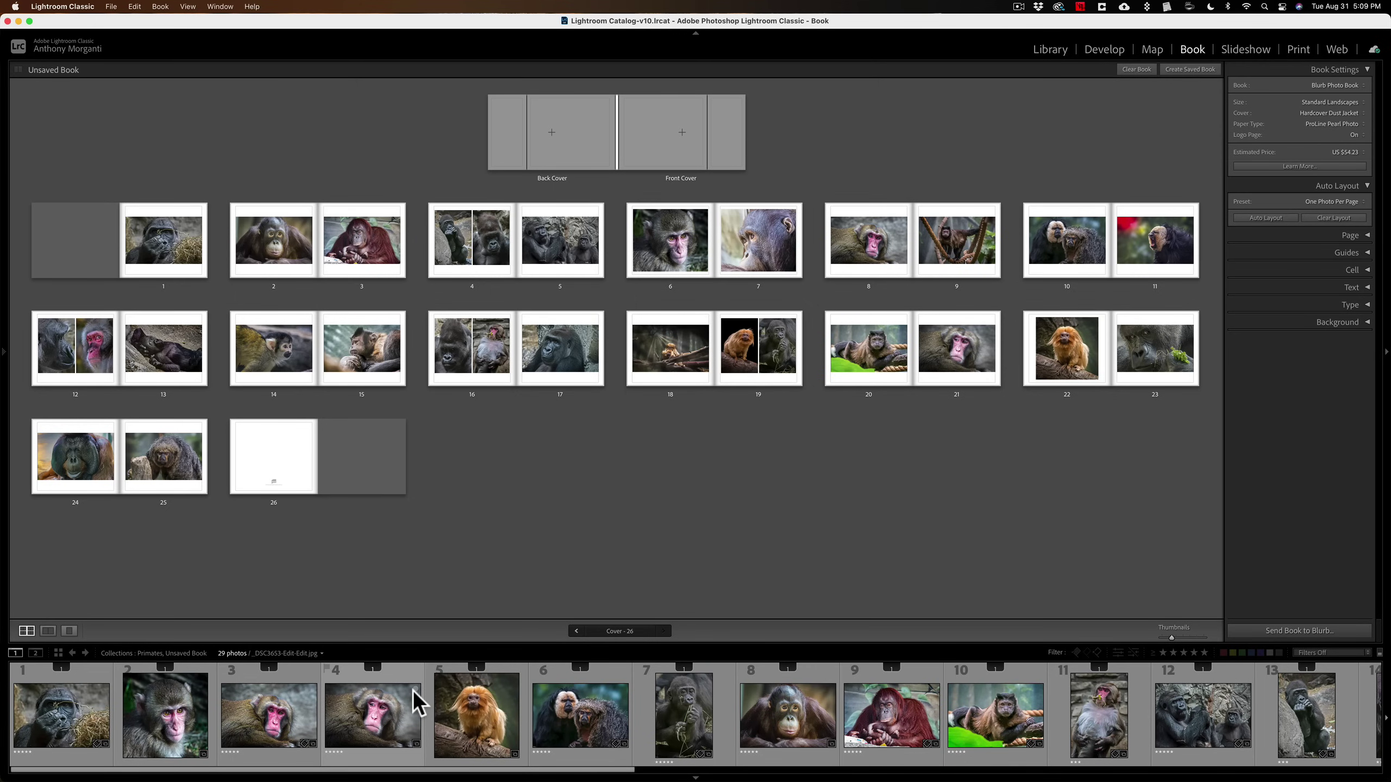
pyautogui.hscroll(6, 418, 703)
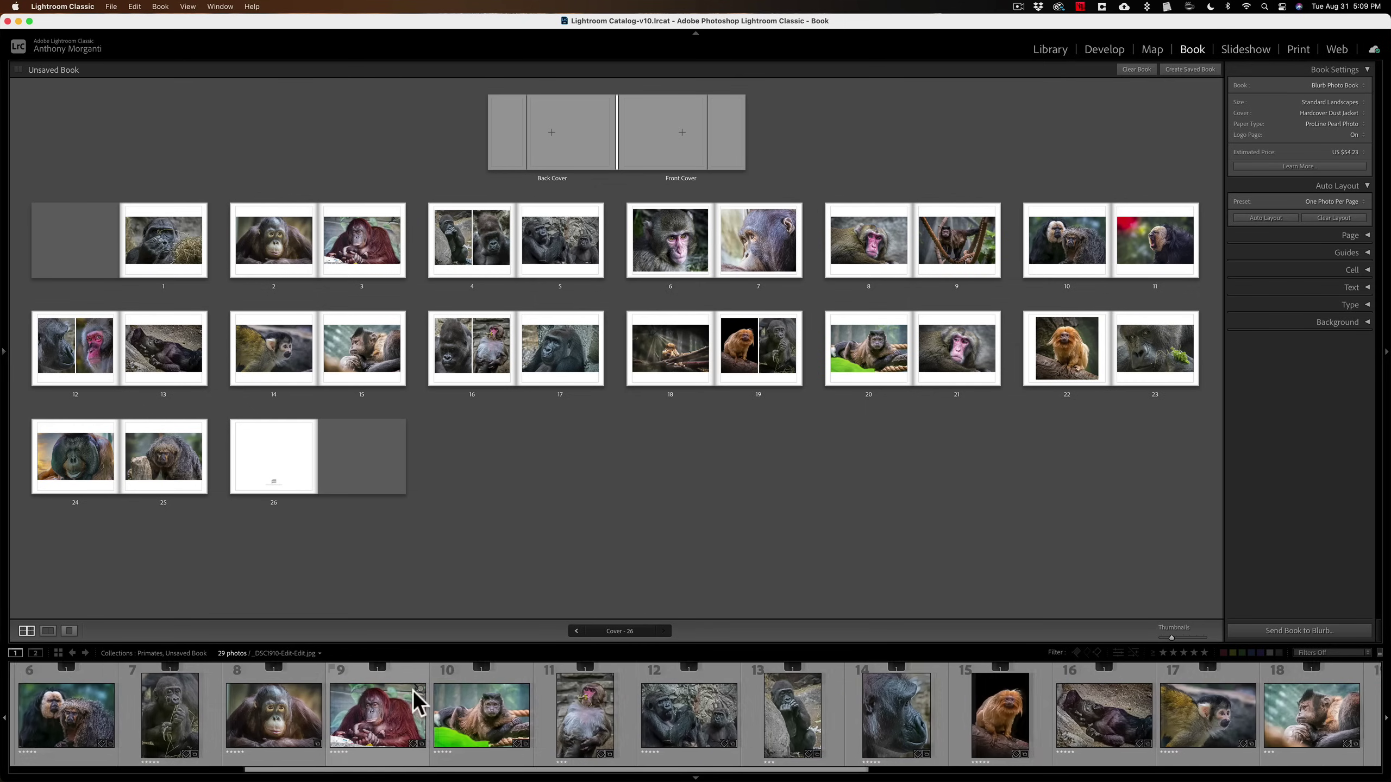
pyautogui.hscroll(8, 475, 685)
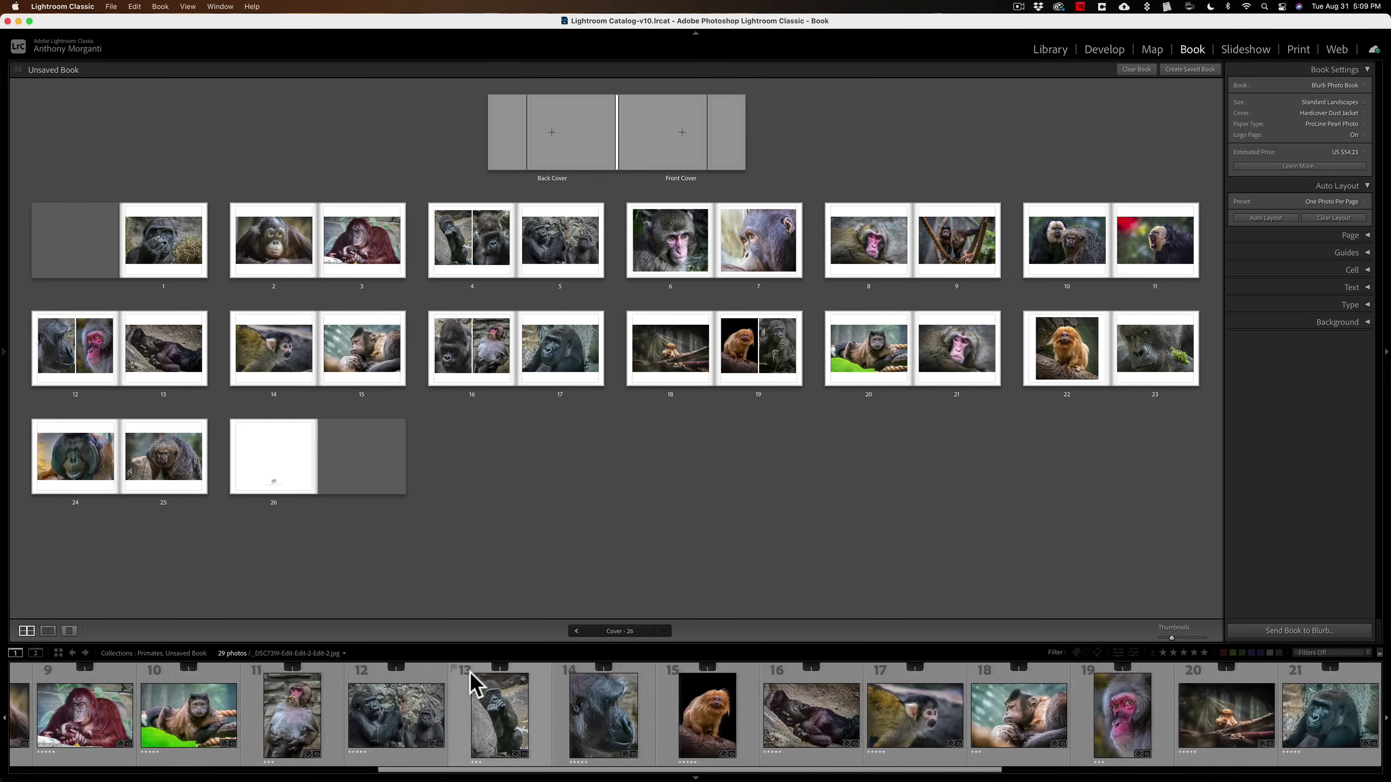
pyautogui.hscroll(3, 474, 685)
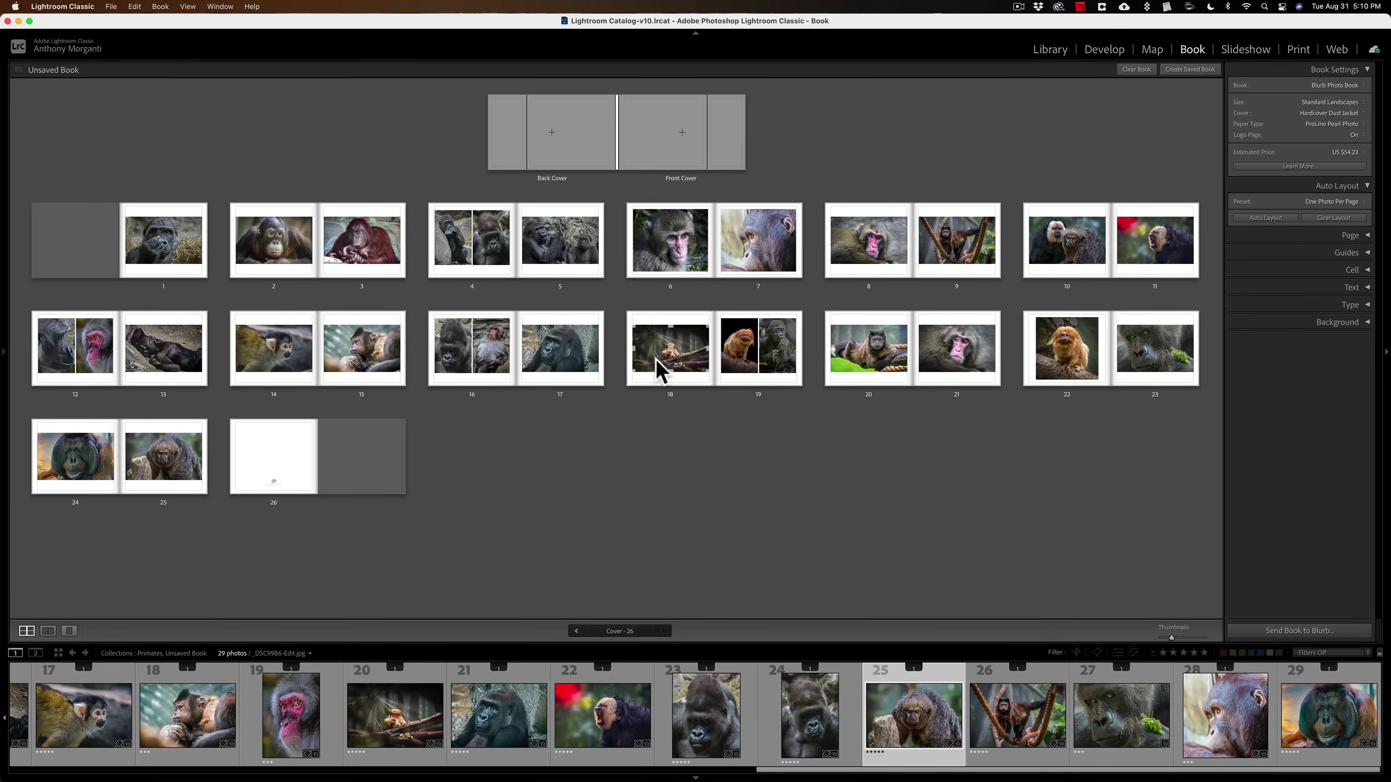
pyautogui.hscroll(-15, 746, 762)
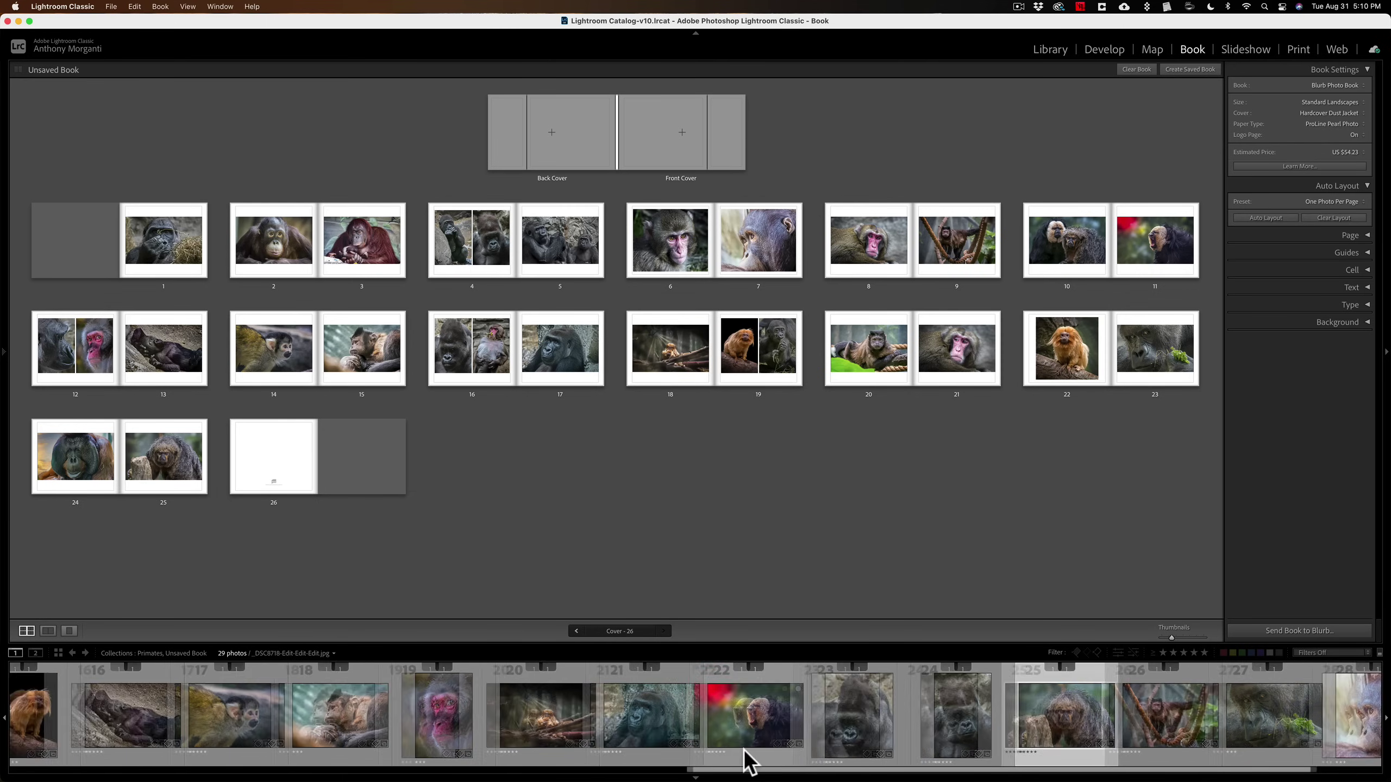
pyautogui.hscroll(9, 748, 763)
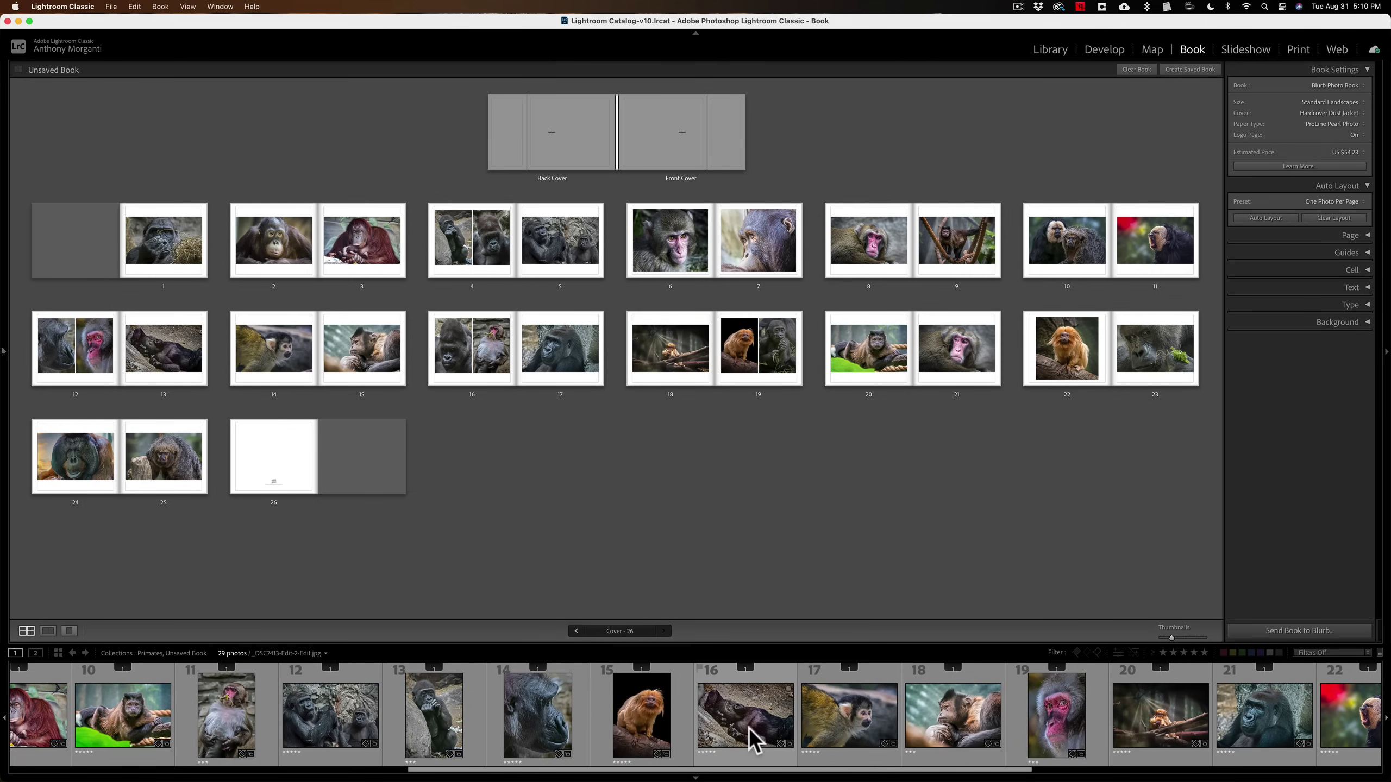
pyautogui.click(736, 726)
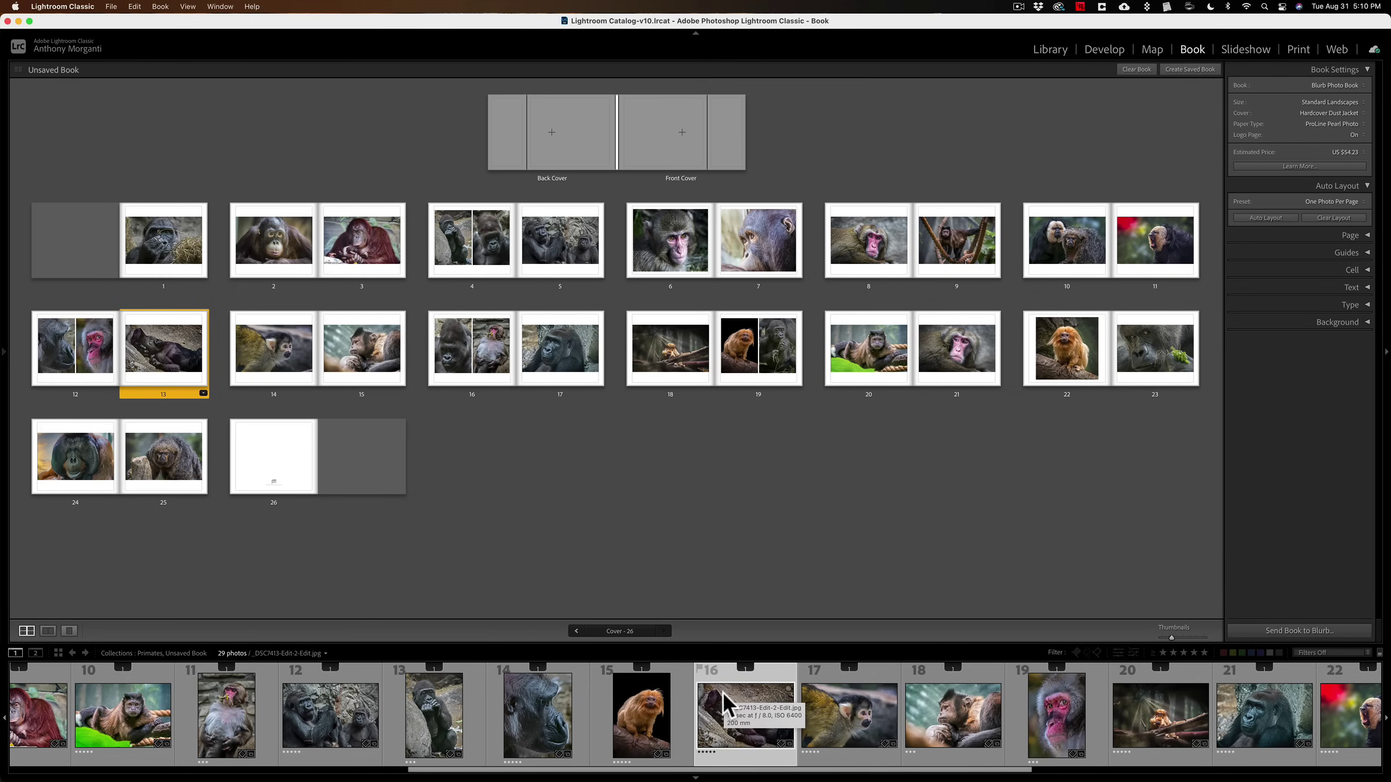
pyautogui.moveTo(727, 694); pyautogui.dragTo(668, 135)
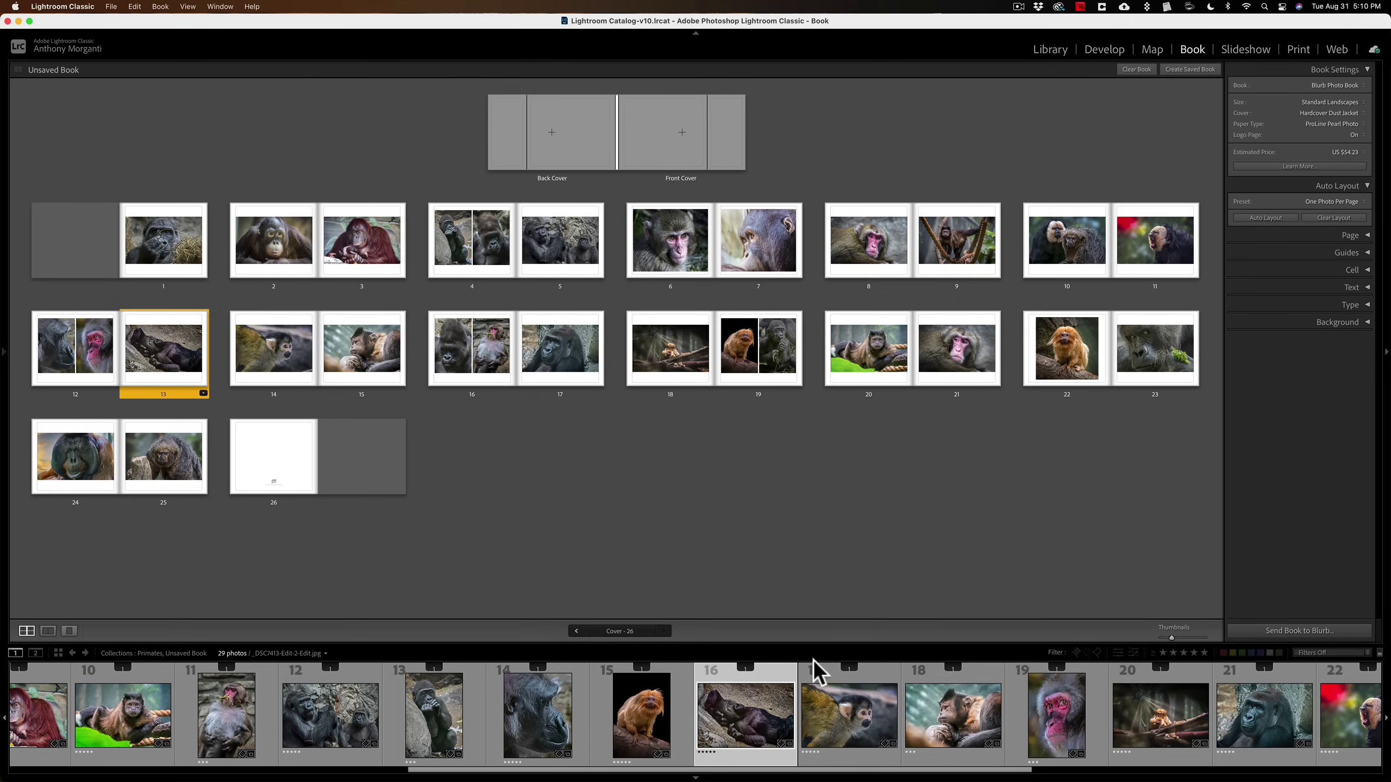
pyautogui.click(654, 144)
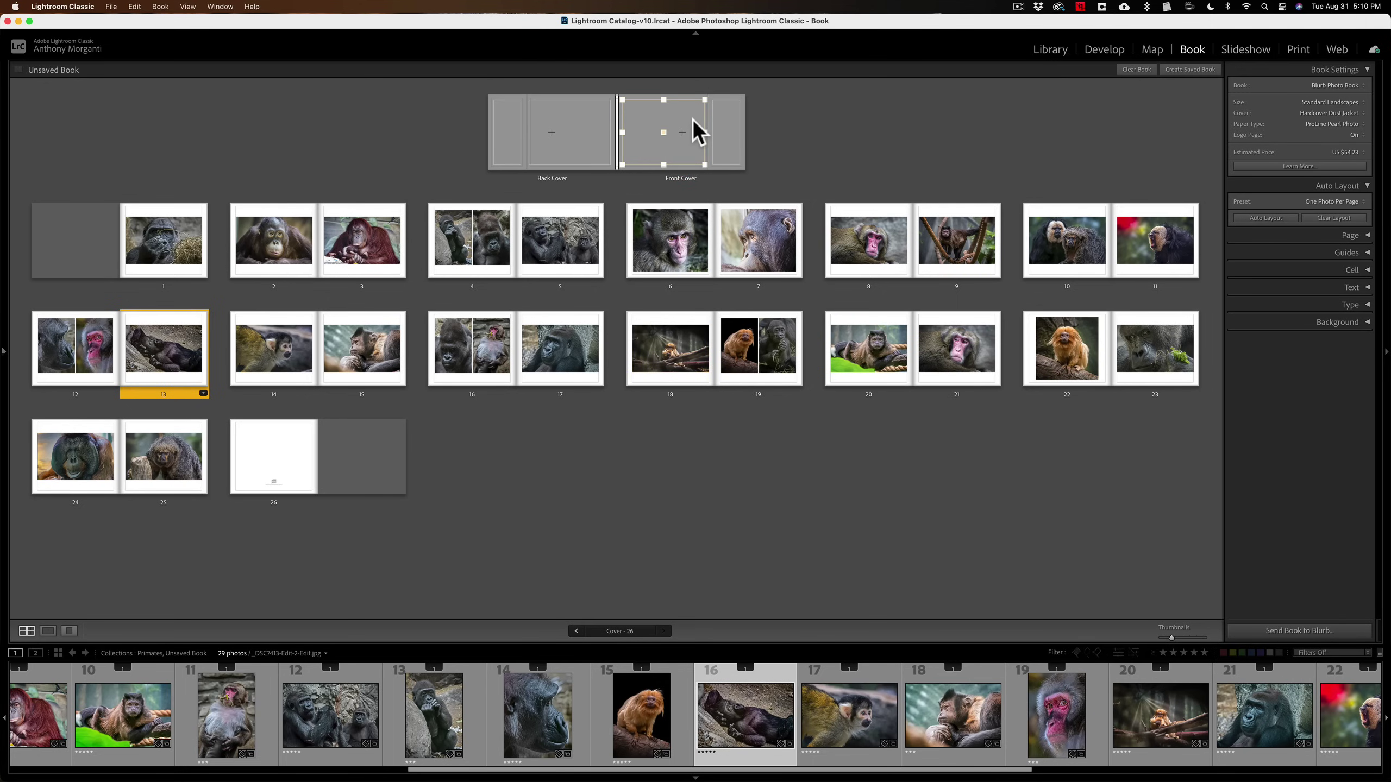
pyautogui.click(791, 496)
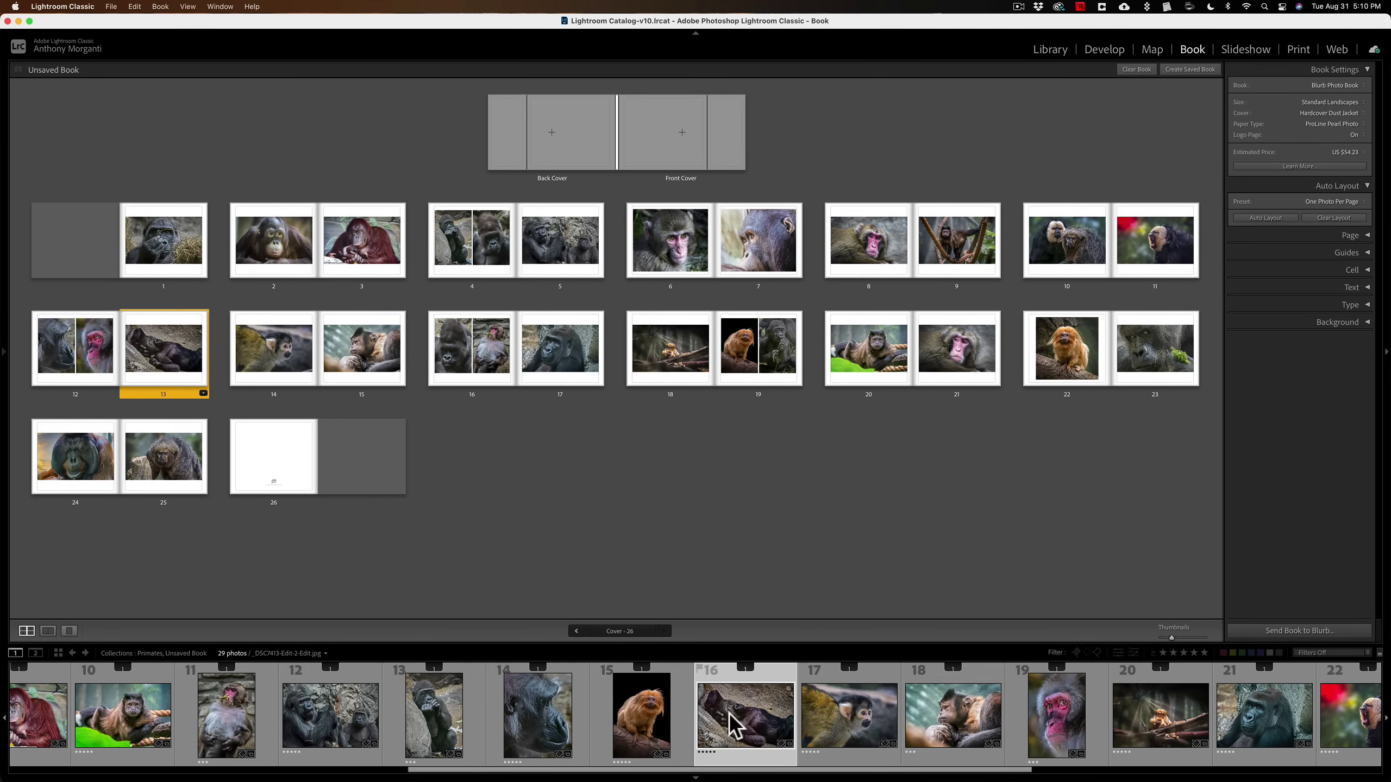
pyautogui.moveTo(734, 723); pyautogui.dragTo(641, 169)
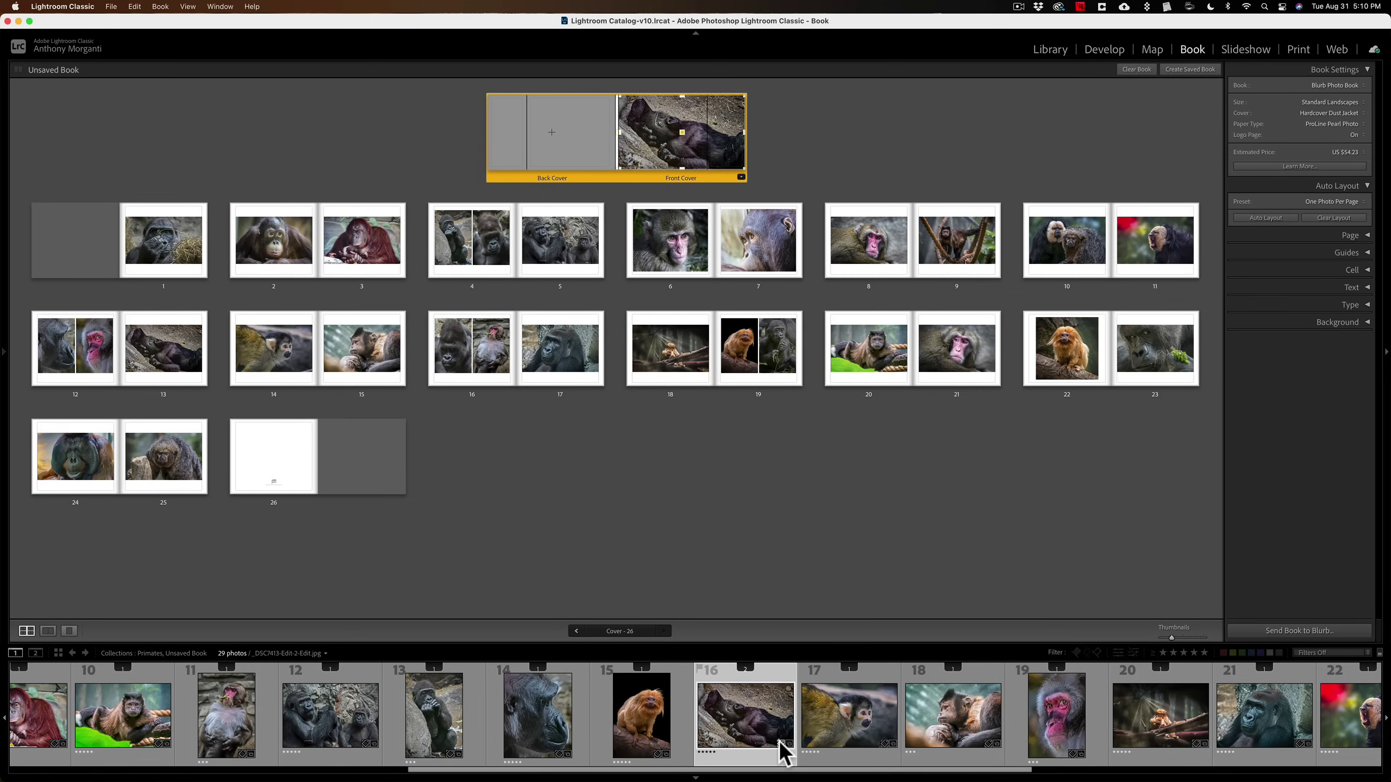
# Place the photo of the two monkeys, one with a white face, on the back cover.
pyautogui.scroll(-2, 784, 753)
pyautogui.scroll(-8, 784, 754)
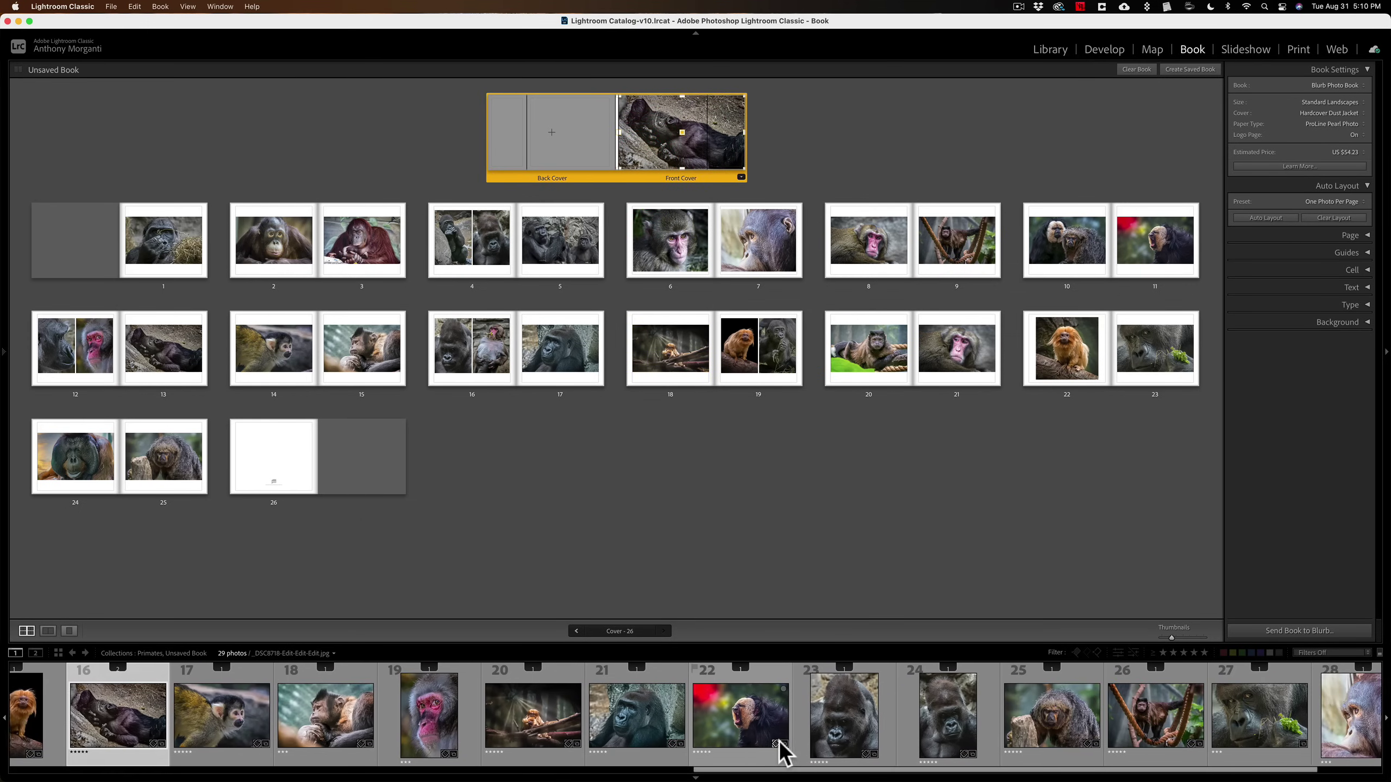
pyautogui.scroll(15, 784, 753)
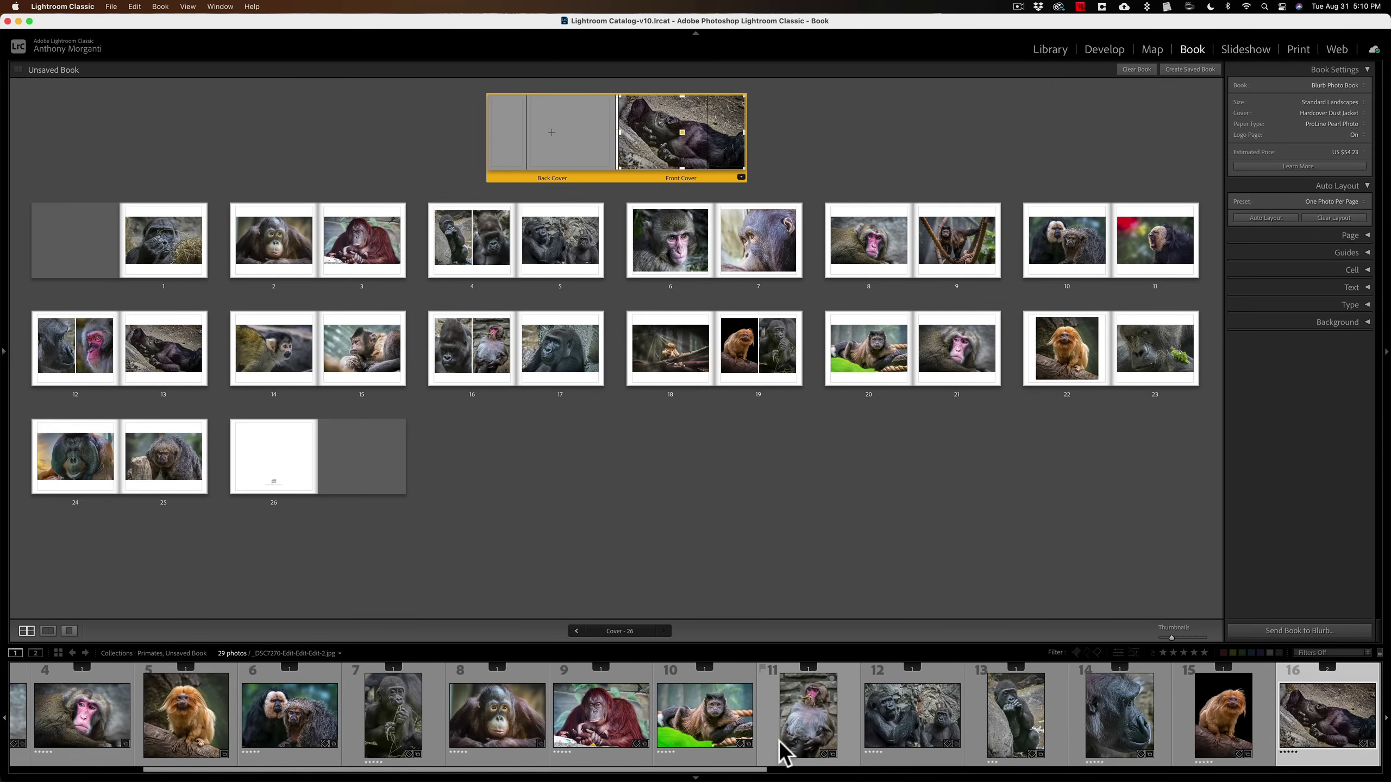
pyautogui.scroll(3, 784, 754)
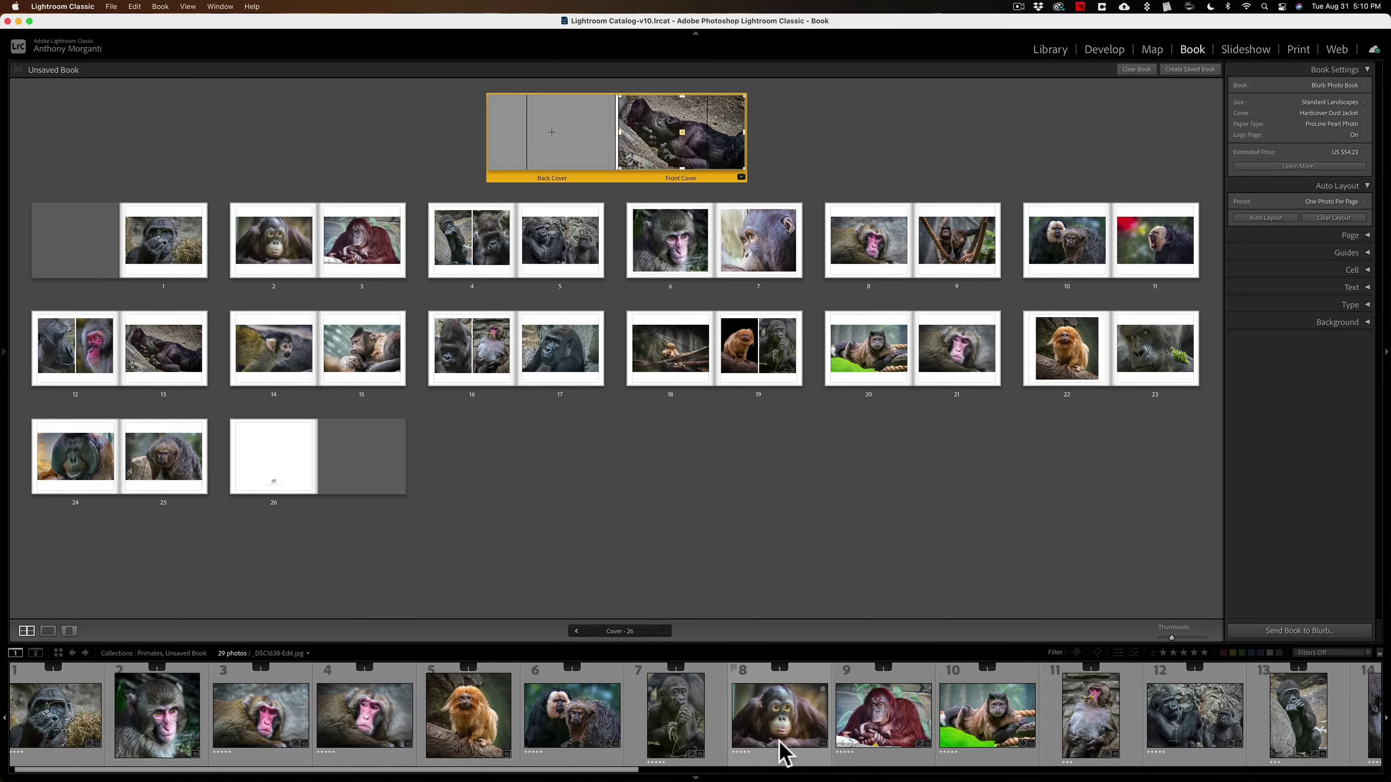
pyautogui.click(596, 729)
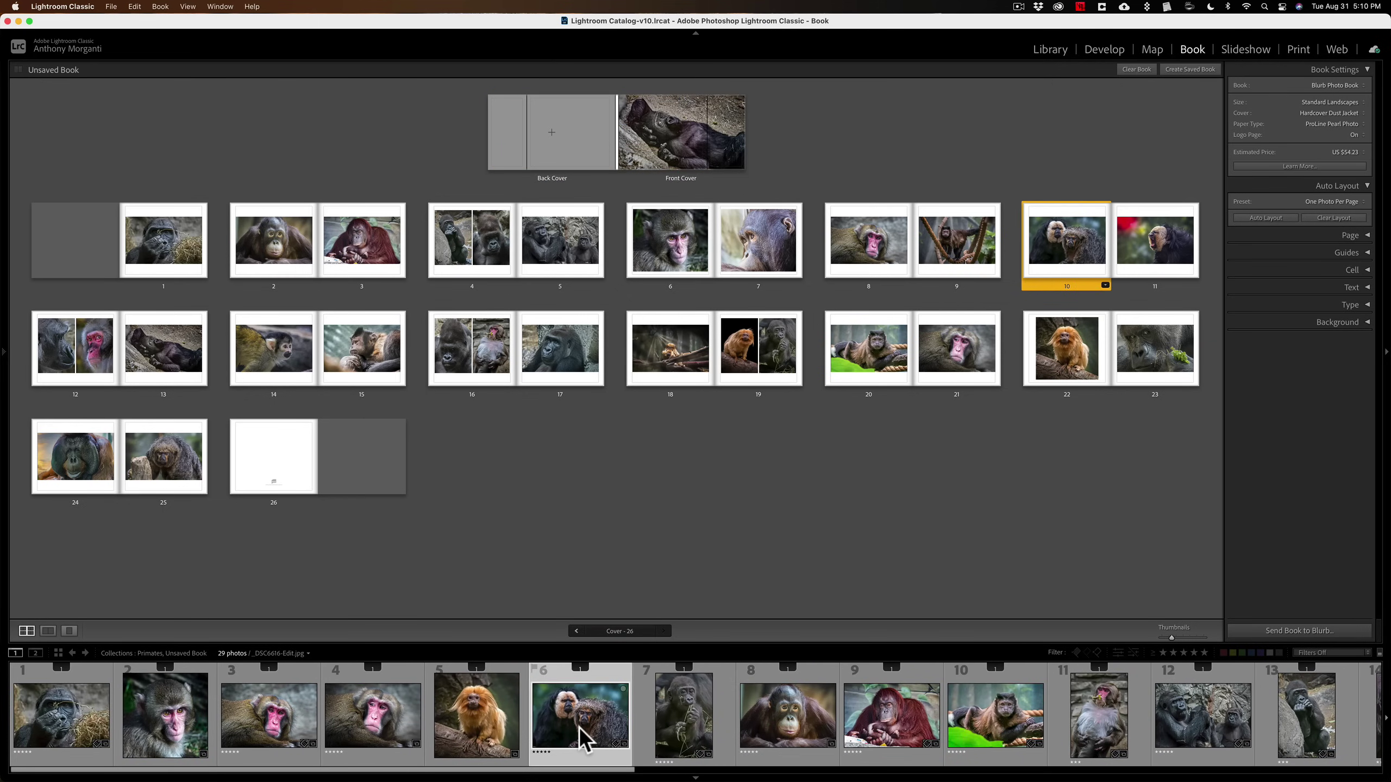
pyautogui.moveTo(580, 731); pyautogui.dragTo(547, 167)
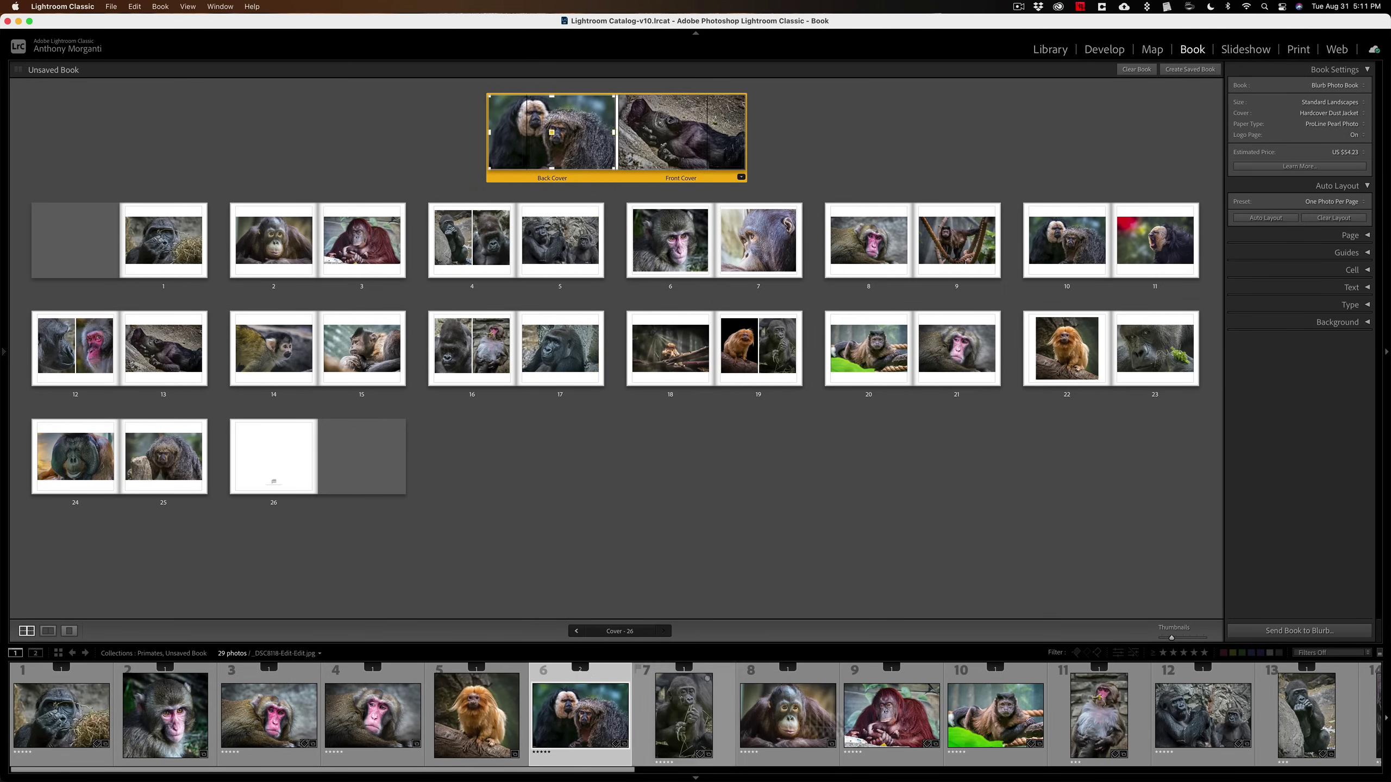
# Enlarge the cover spread and examine the text cells on both covers and the dust jacket flaps.
pyautogui.hscroll(8, 712, 712)
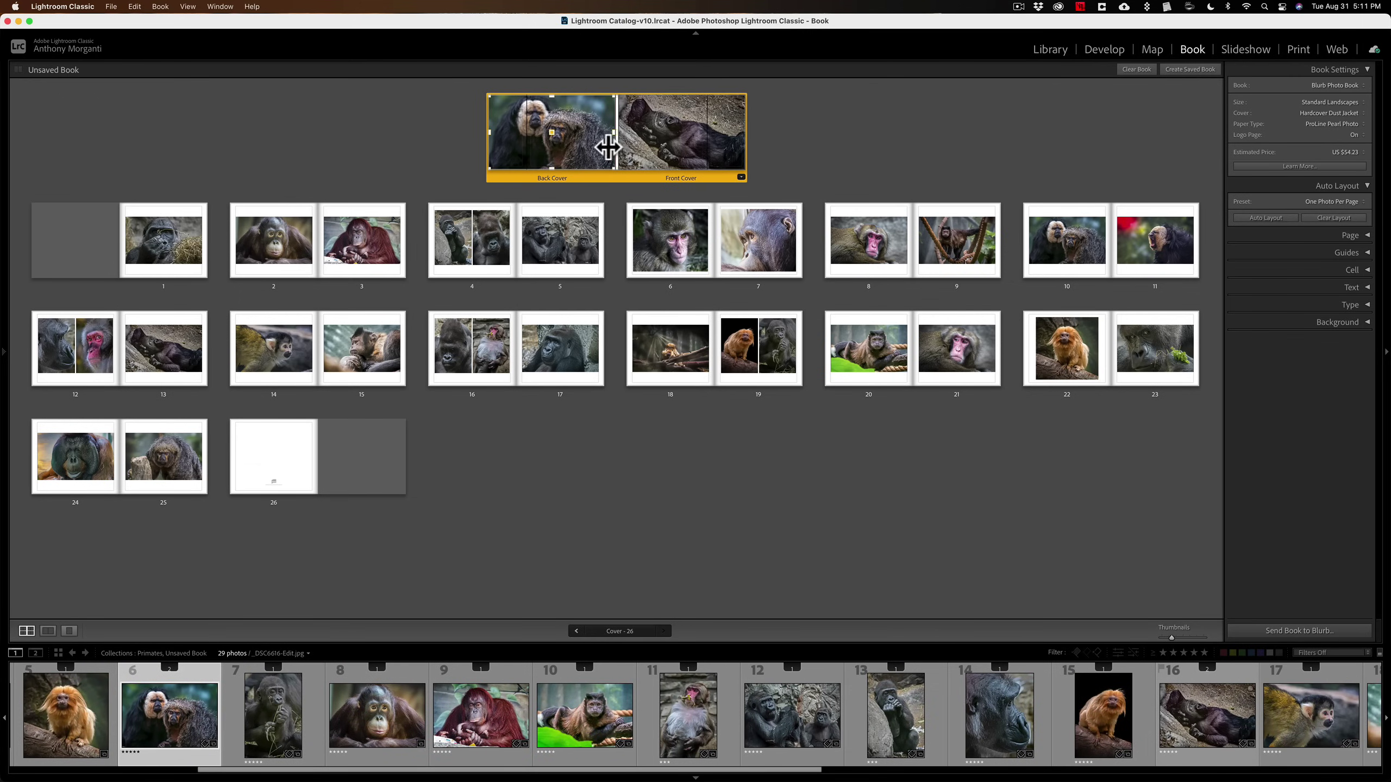
pyautogui.click(638, 151)
pyautogui.click(638, 153)
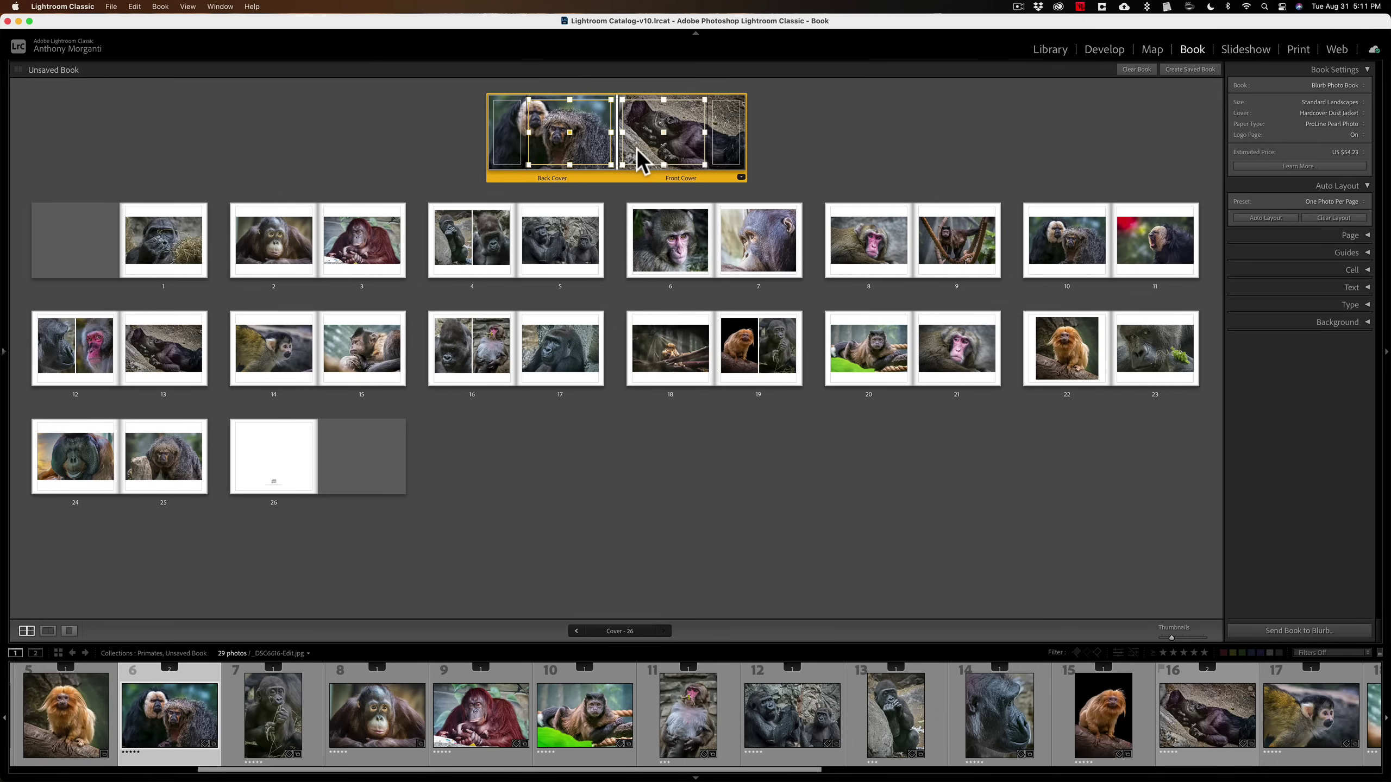
pyautogui.press('super+d')
pyautogui.press('super+r')
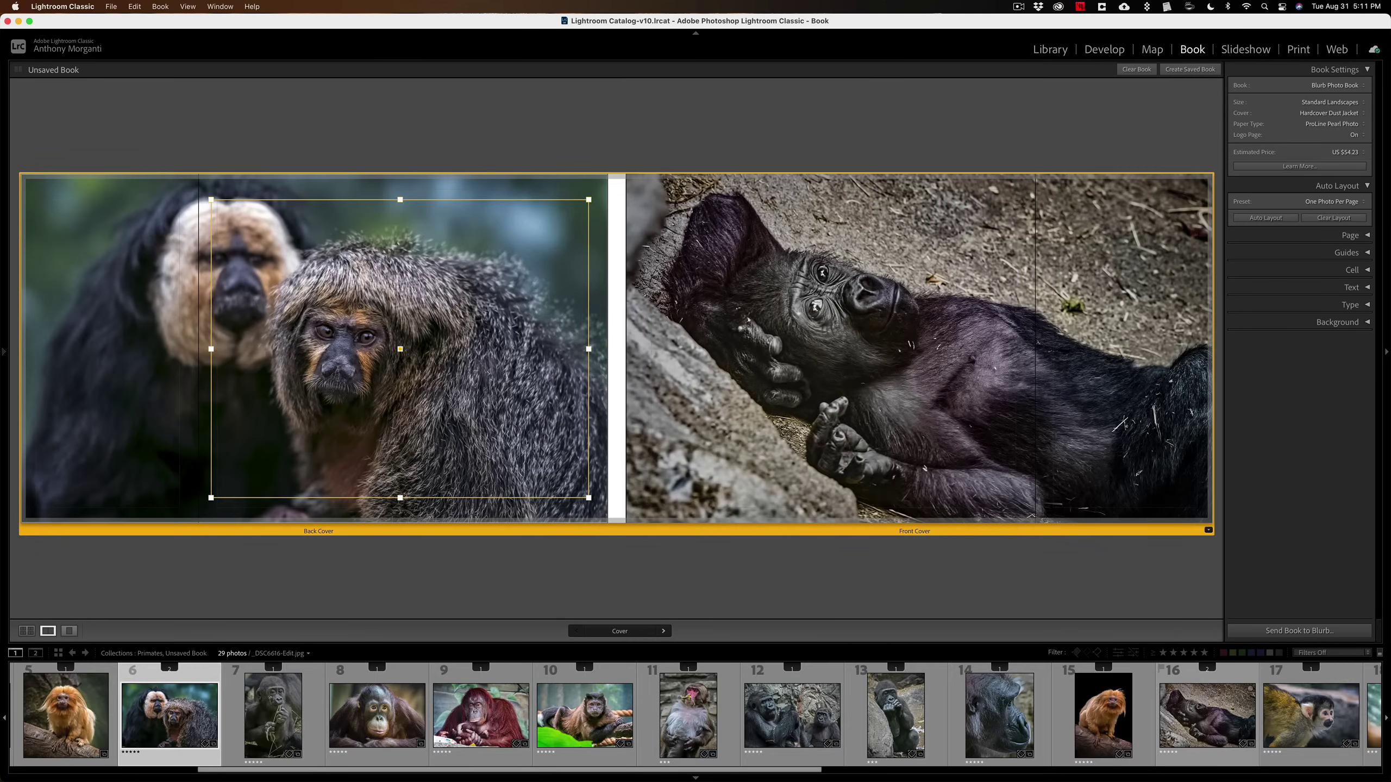
pyautogui.click(131, 303)
pyautogui.click(340, 311)
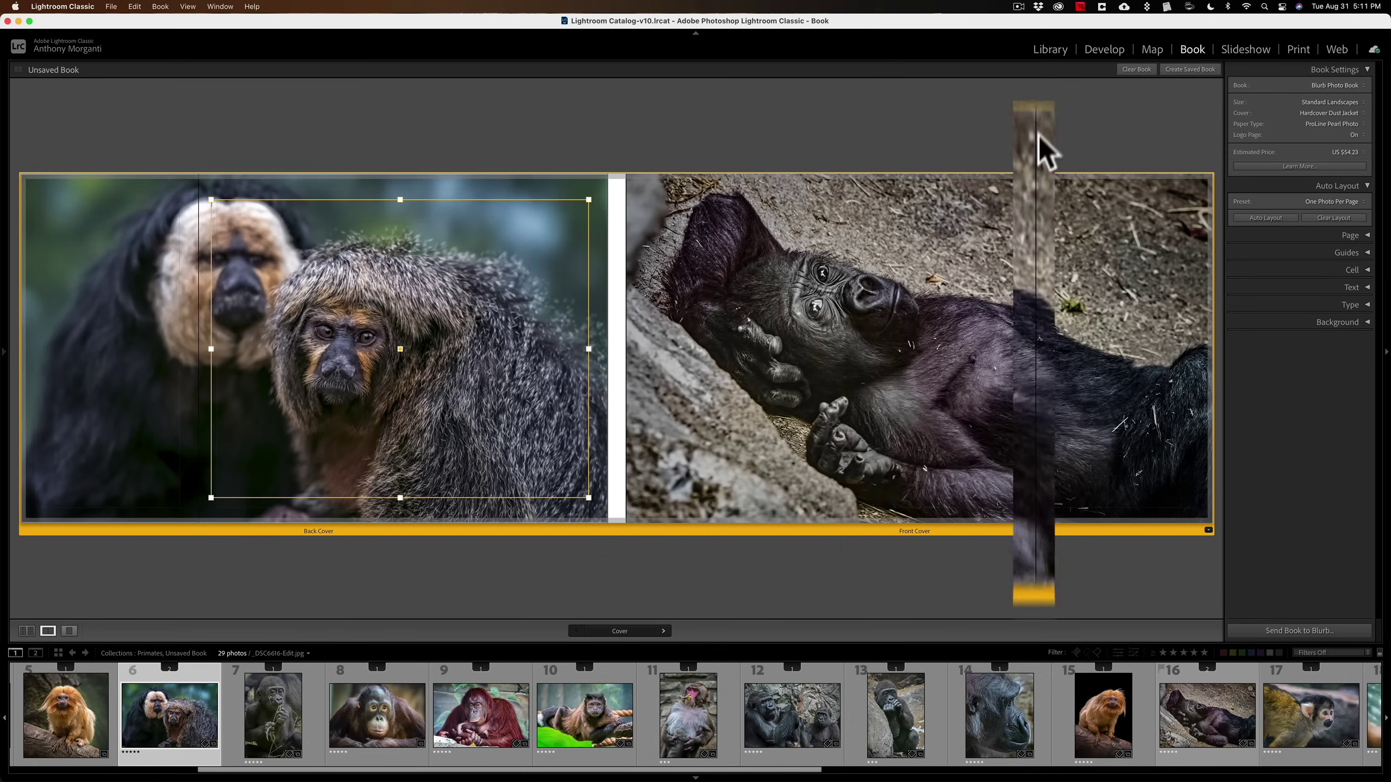
pyautogui.click(1064, 446)
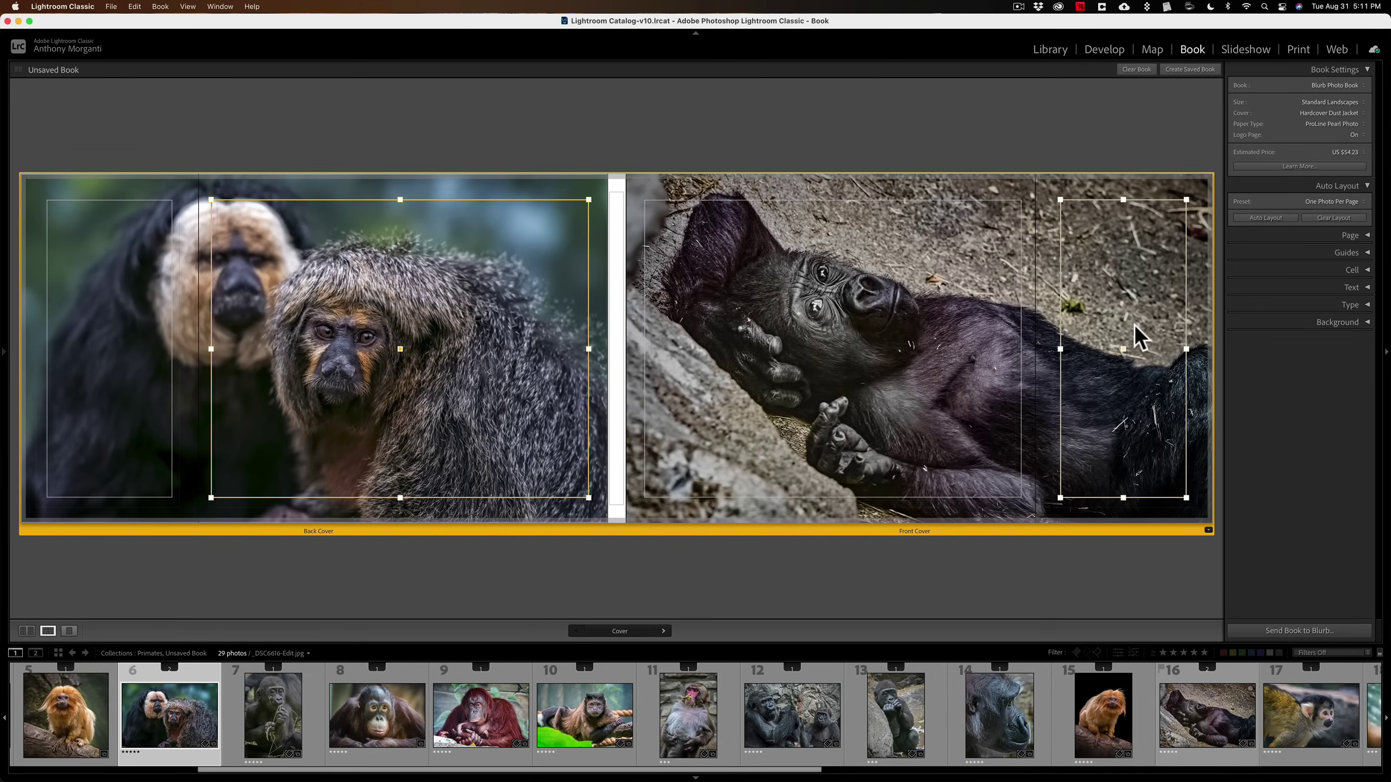
pyautogui.click(422, 329)
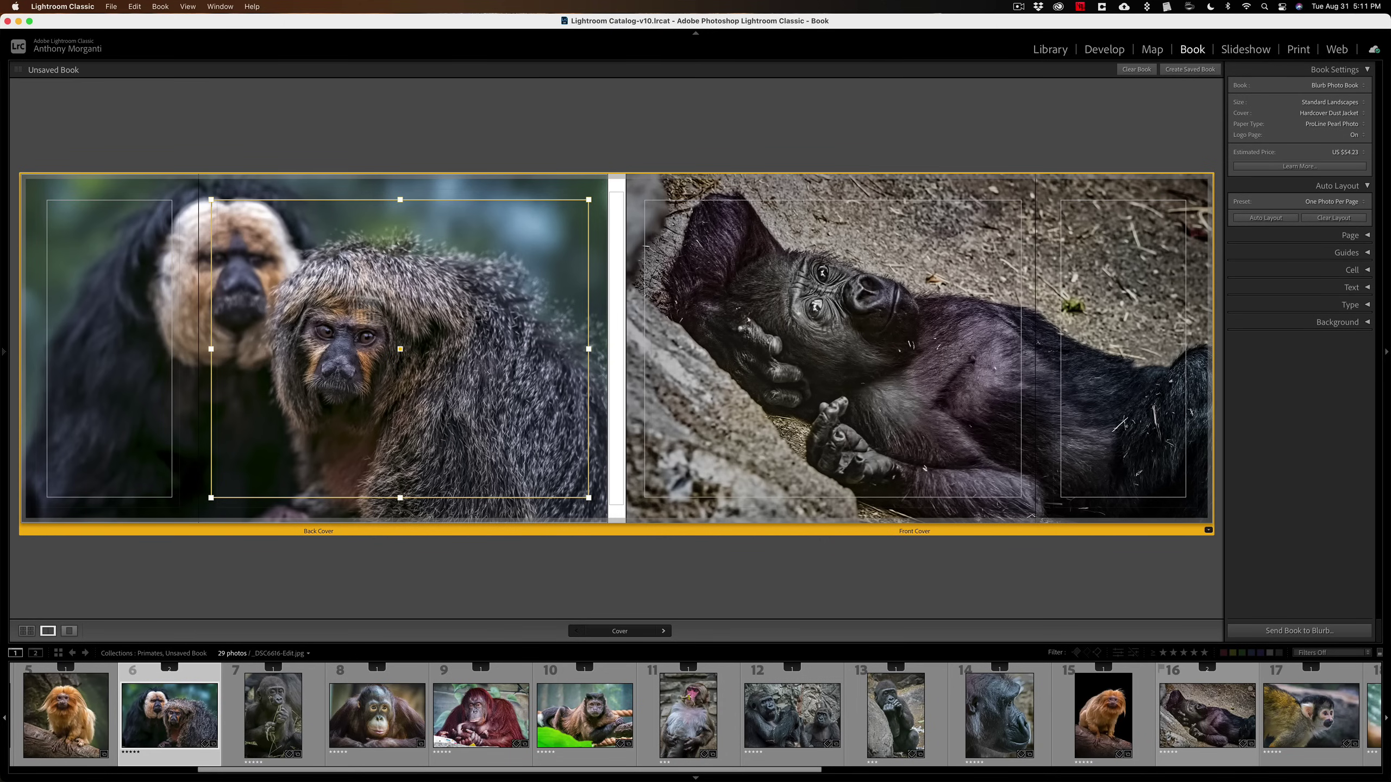
# Enter the title "Primates" in the front cover's main text cell.
pyautogui.click(828, 310)
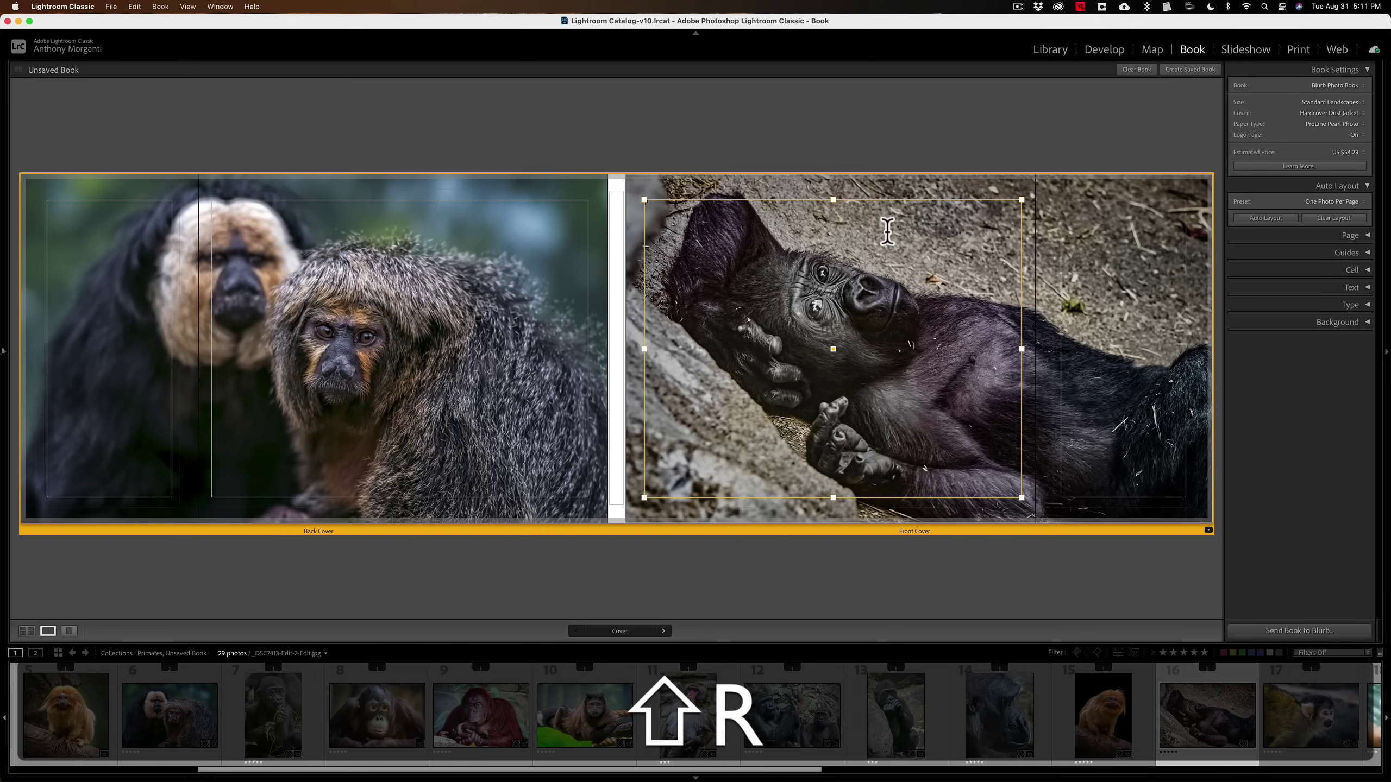
pyautogui.write('ma')
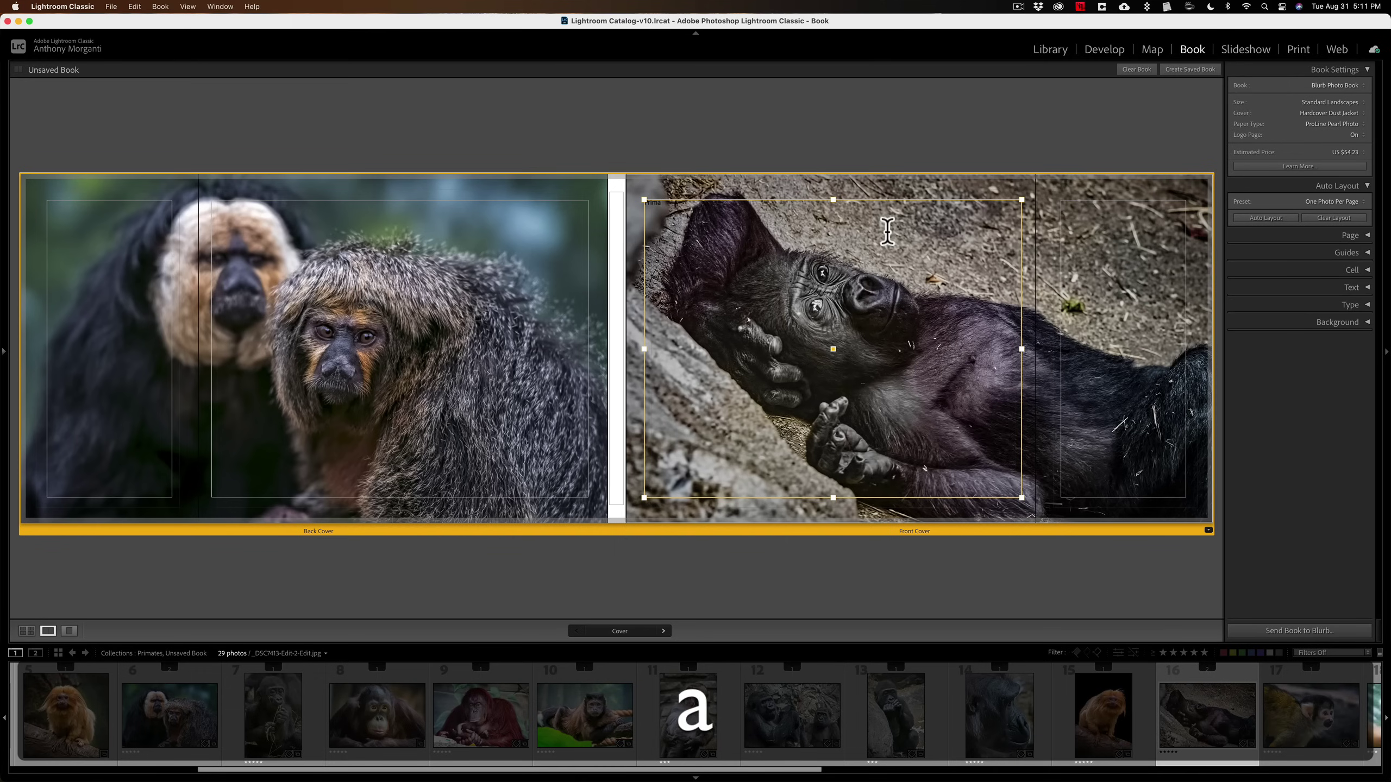
pyautogui.write('tes')
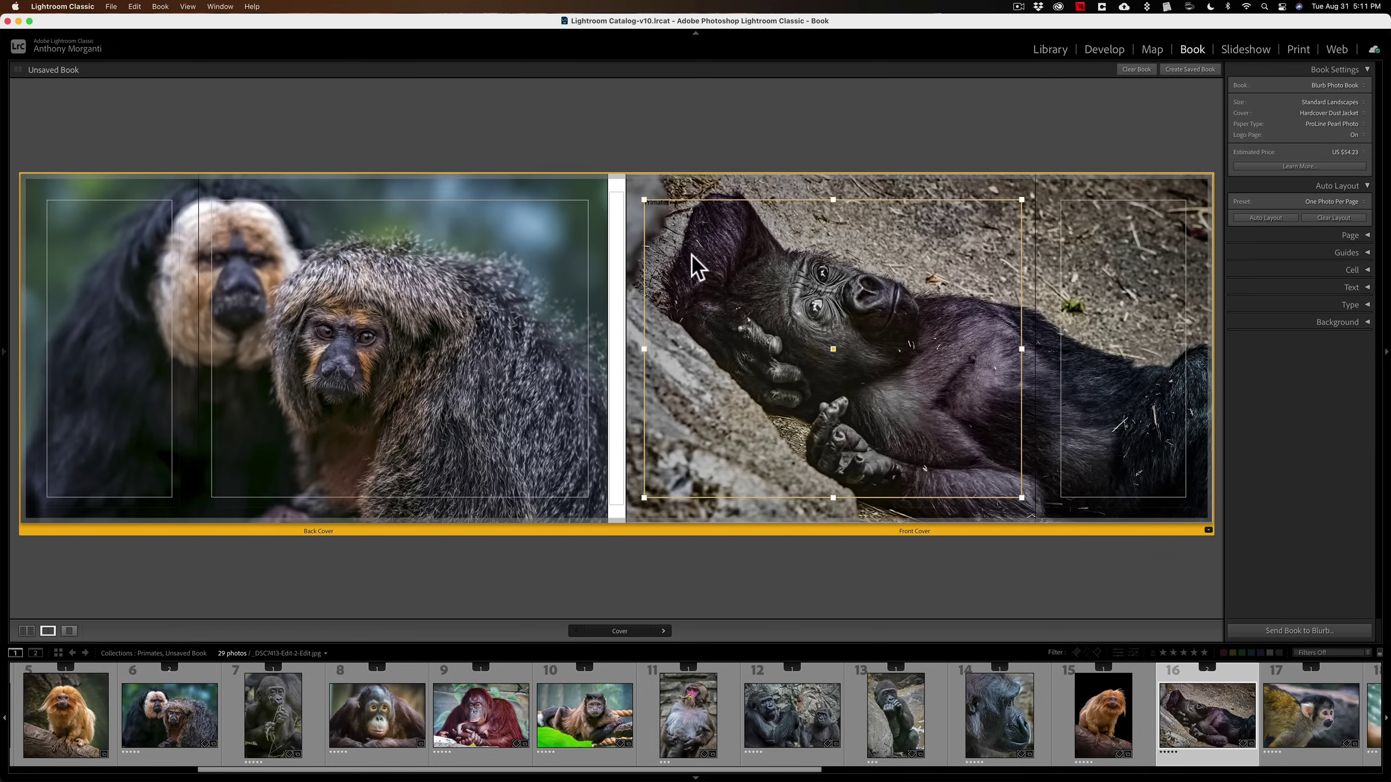
# Set the front cover title to the Georgia font at about 47.6 pt.
pyautogui.press('super')
pyautogui.press('super+a')
pyautogui.click(1356, 306)
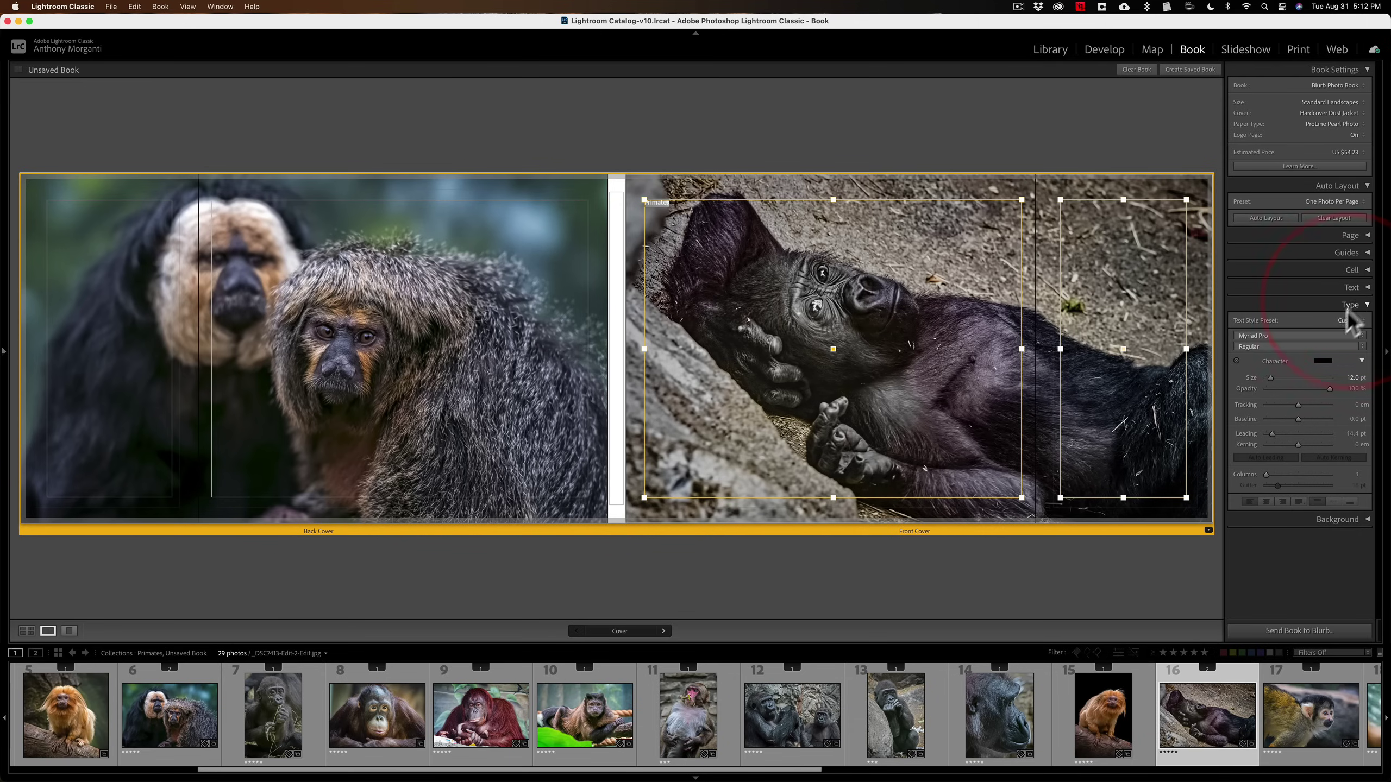
pyautogui.click(1298, 378)
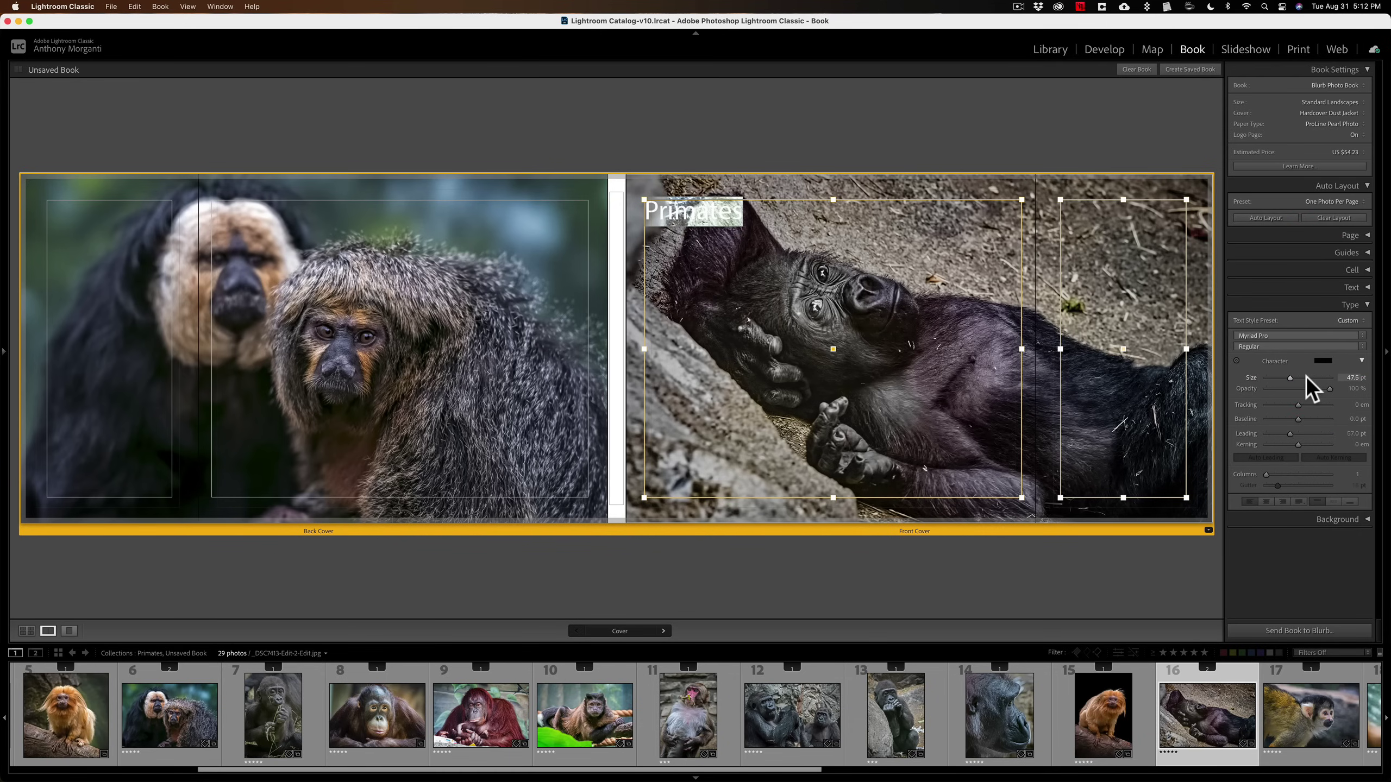
pyautogui.click(1281, 334)
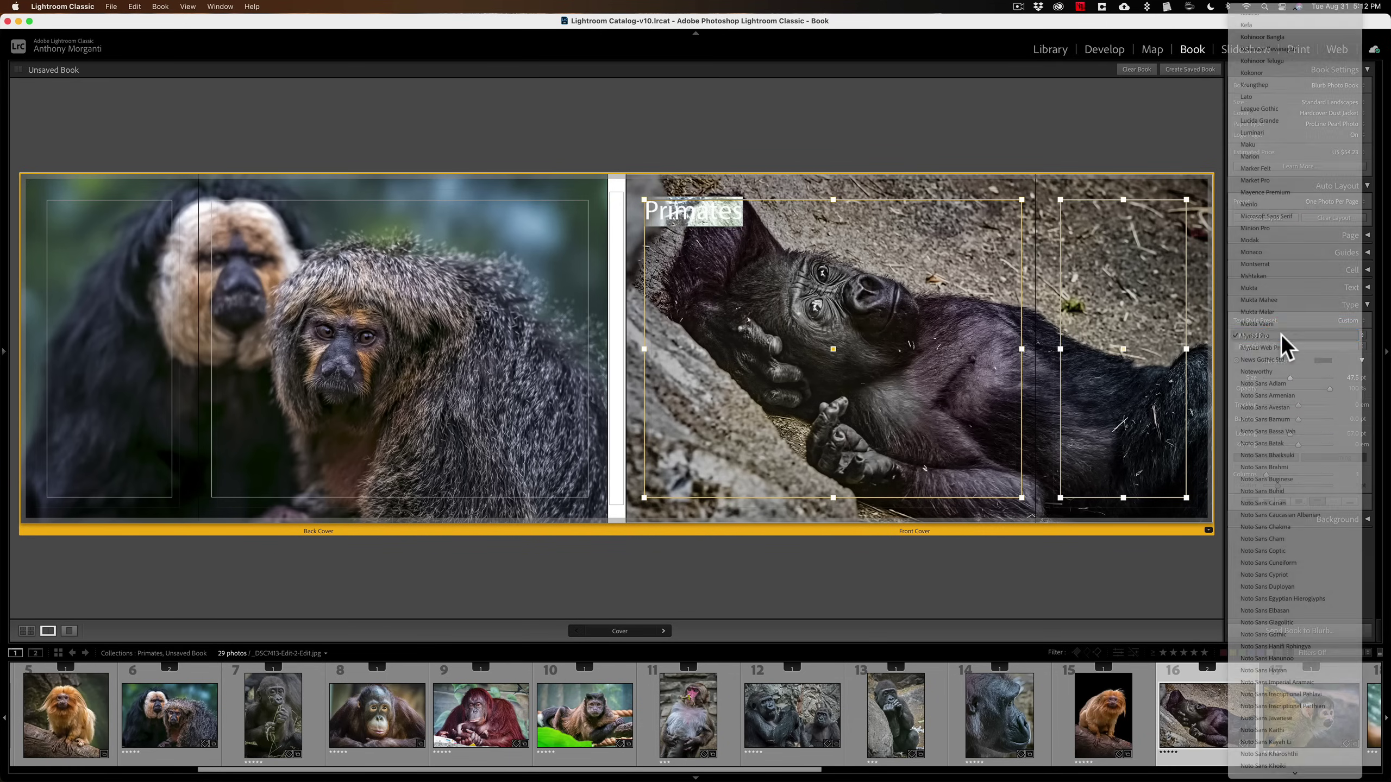
pyautogui.scroll(-1, 1280, 334)
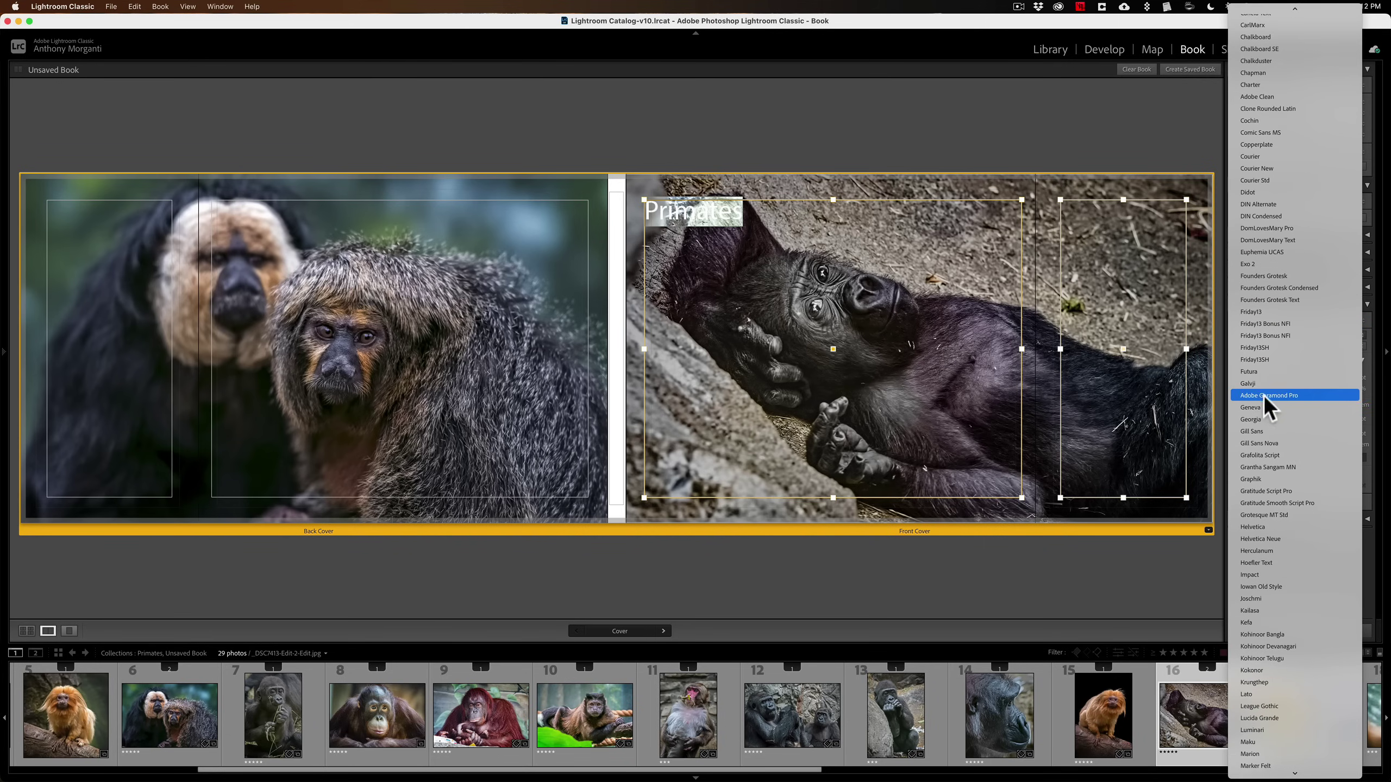
pyautogui.click(1261, 419)
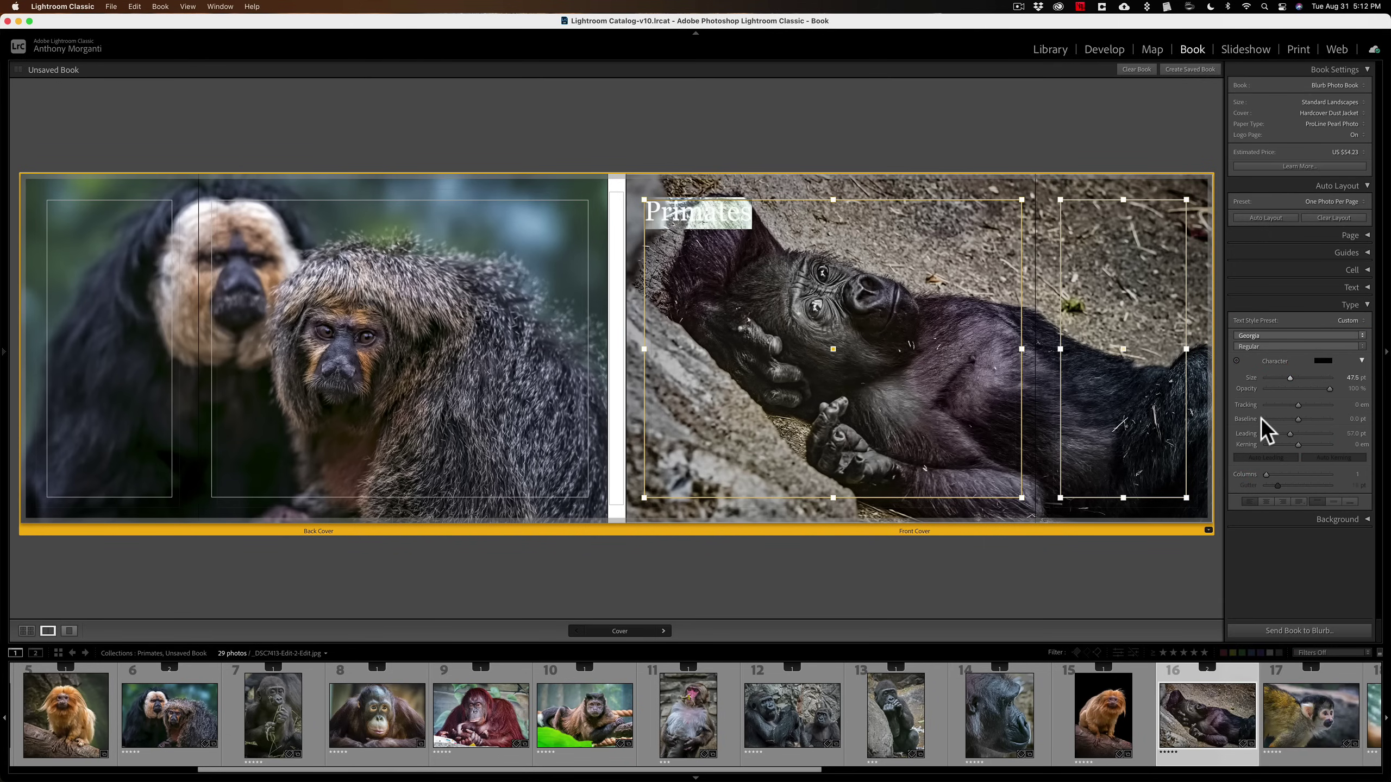
# Set the front cover title to about 73.1 pt and shrink its text cell to fit closely around the word.
pyautogui.click(1304, 377)
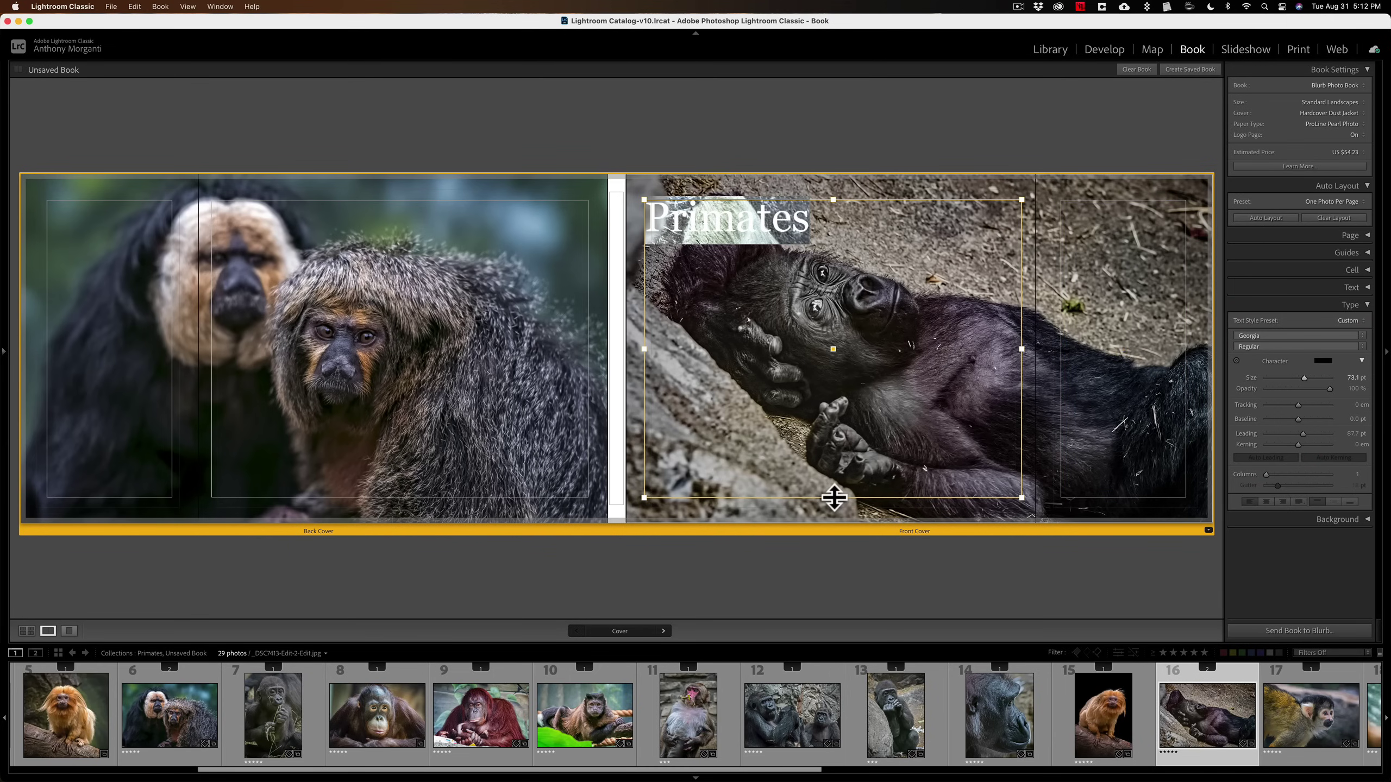
pyautogui.moveTo(833, 497); pyautogui.dragTo(816, 256)
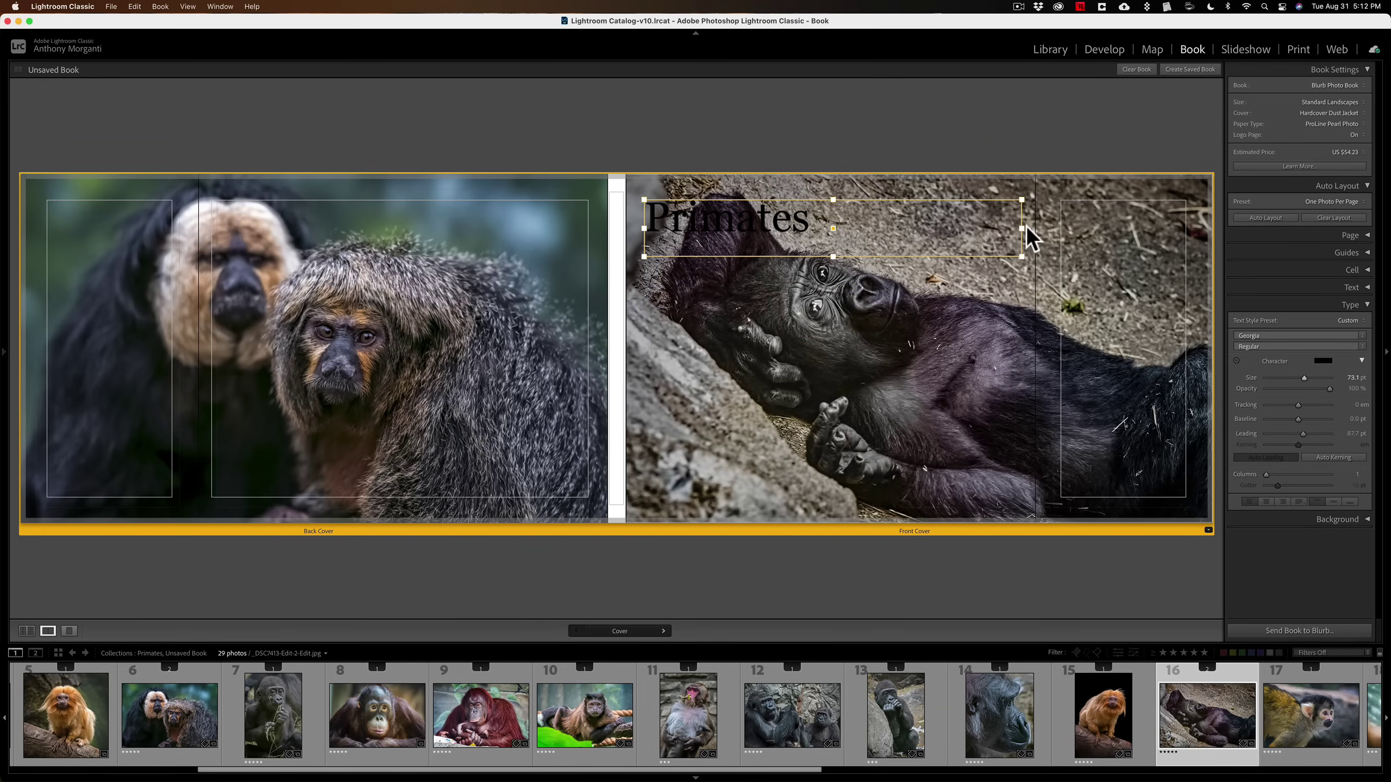
pyautogui.moveTo(1024, 230); pyautogui.dragTo(1017, 229)
pyautogui.moveTo(889, 226); pyautogui.dragTo(823, 222)
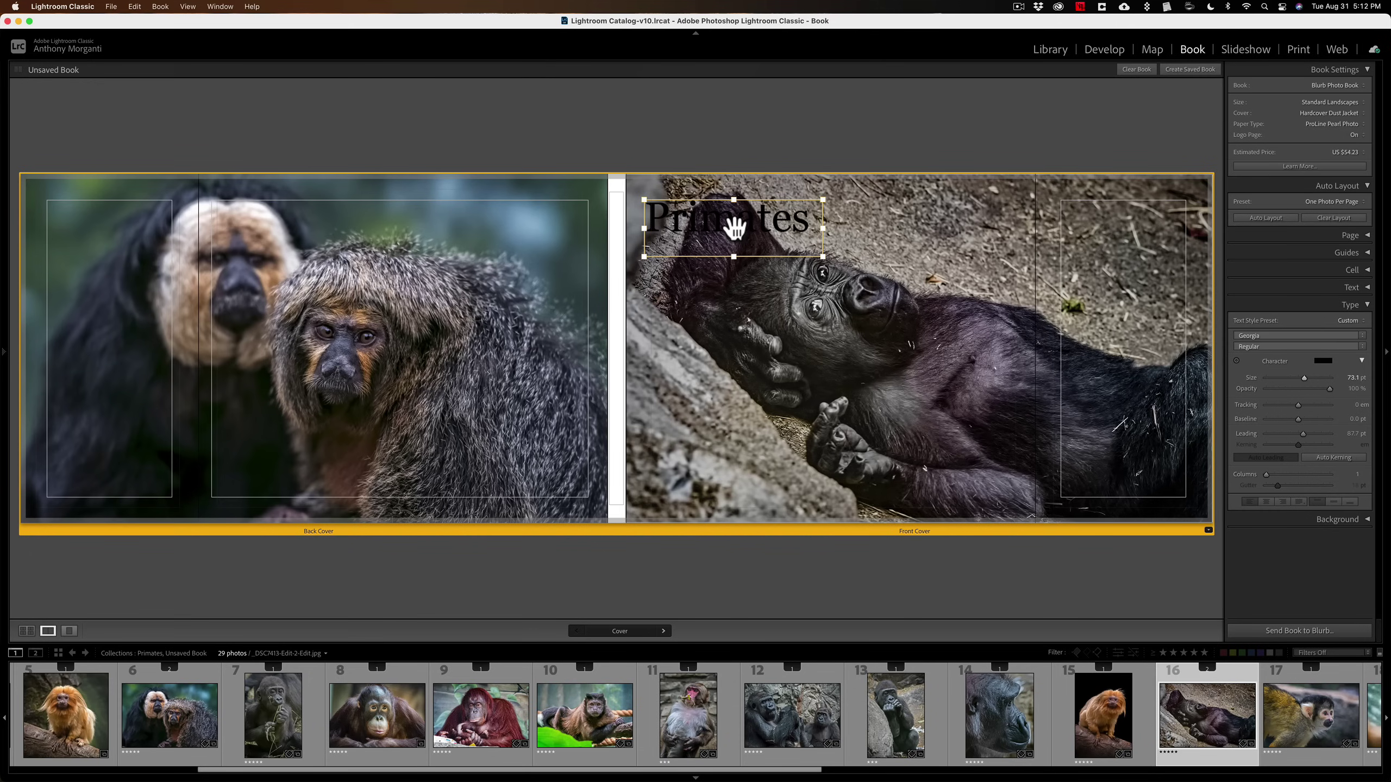
# Move the title cell to above the gorilla's face, widening it slightly, and set the title to about 85.1 pt.
pyautogui.moveTo(735, 230); pyautogui.dragTo(927, 230)
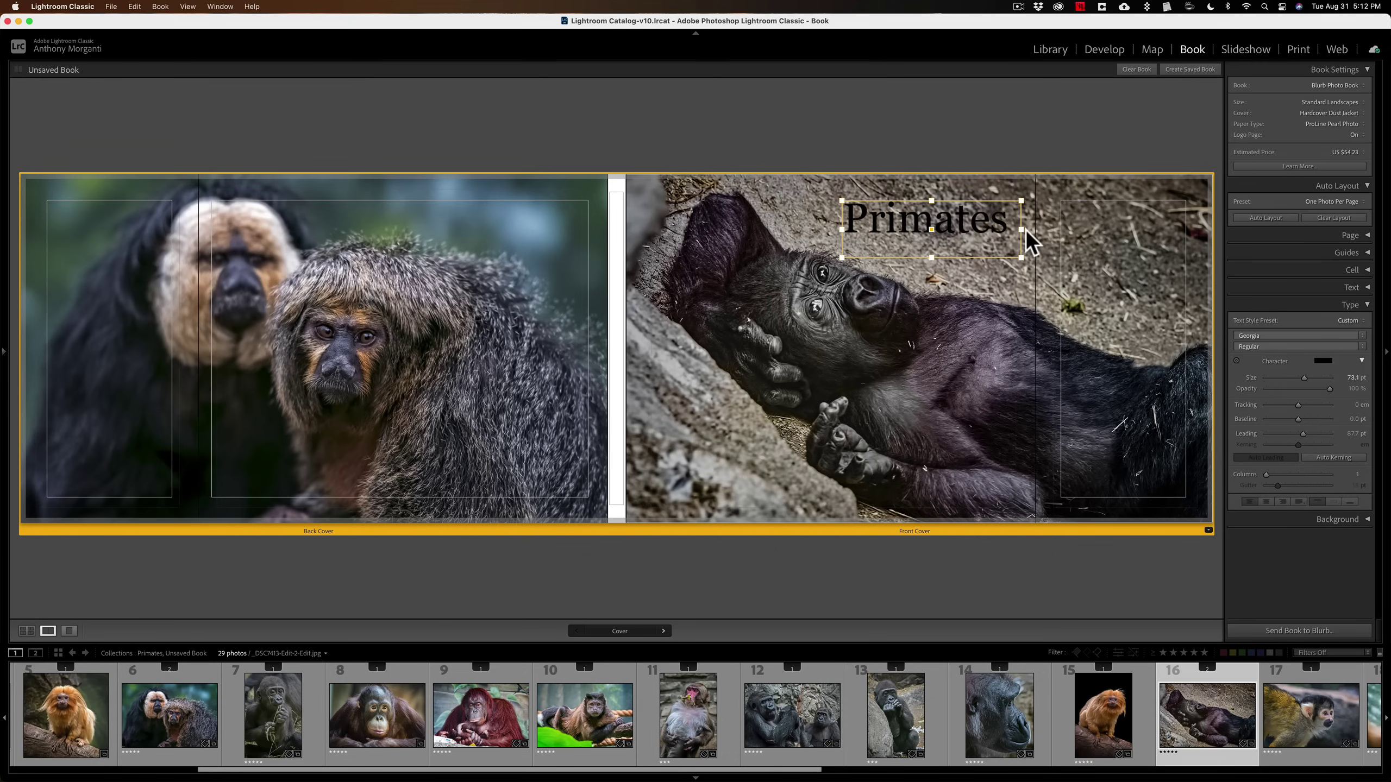
pyautogui.moveTo(1033, 230); pyautogui.dragTo(1034, 229)
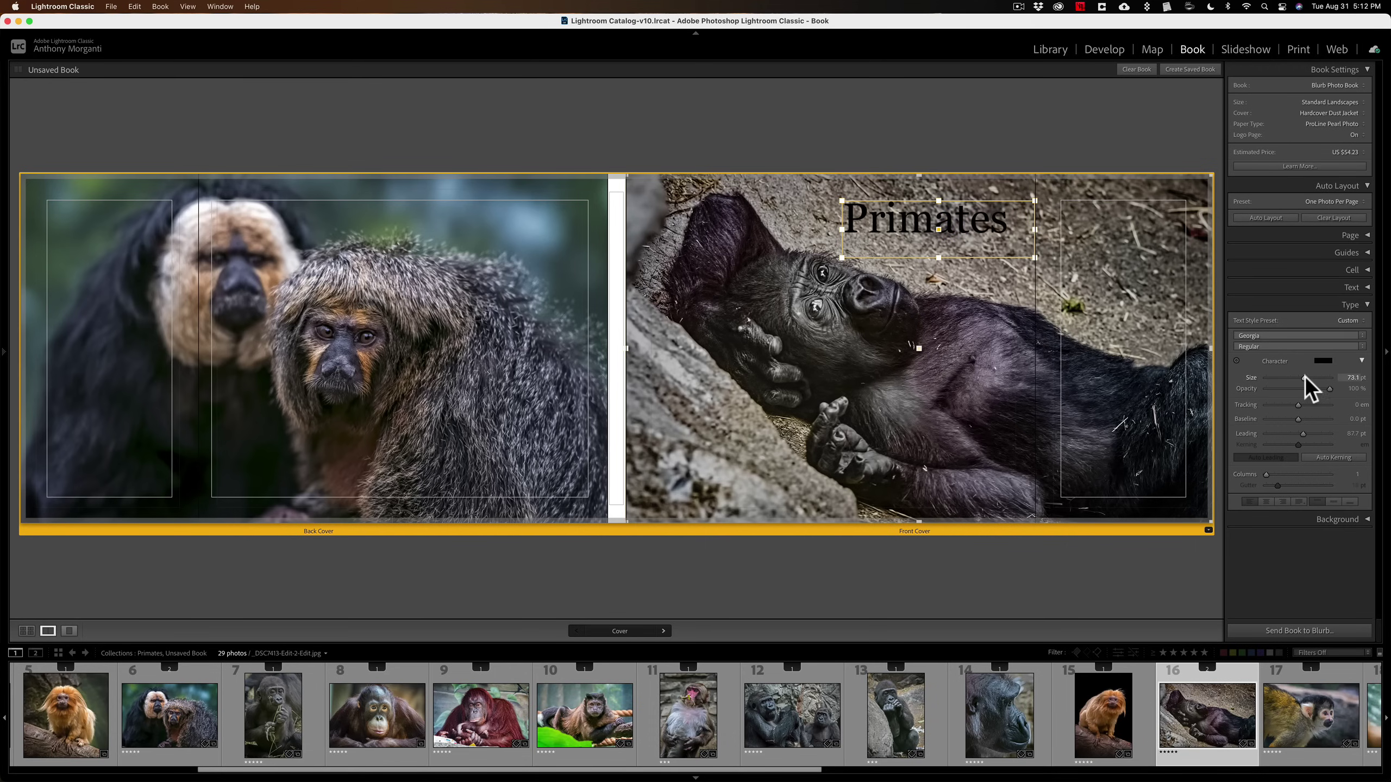
pyautogui.click(1310, 377)
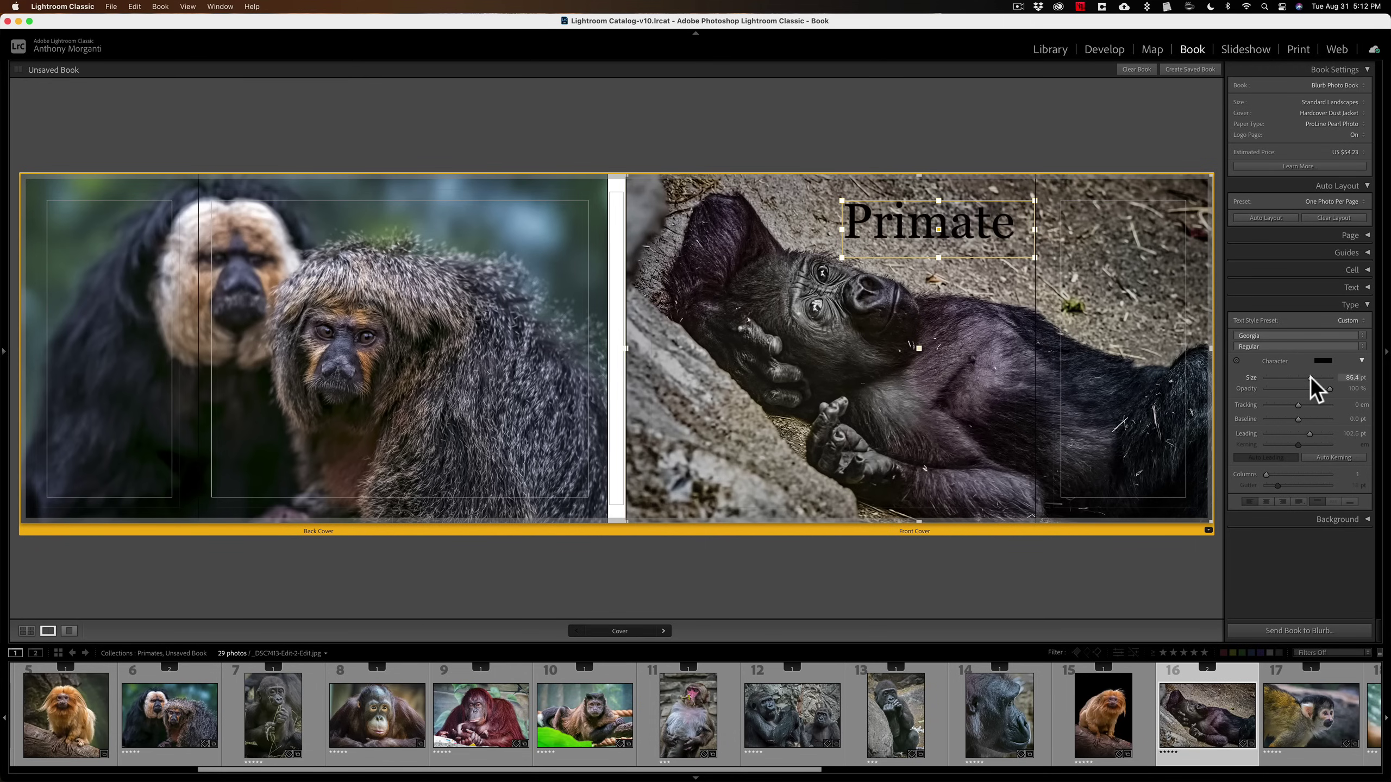
pyautogui.moveTo(1311, 377); pyautogui.dragTo(1310, 378)
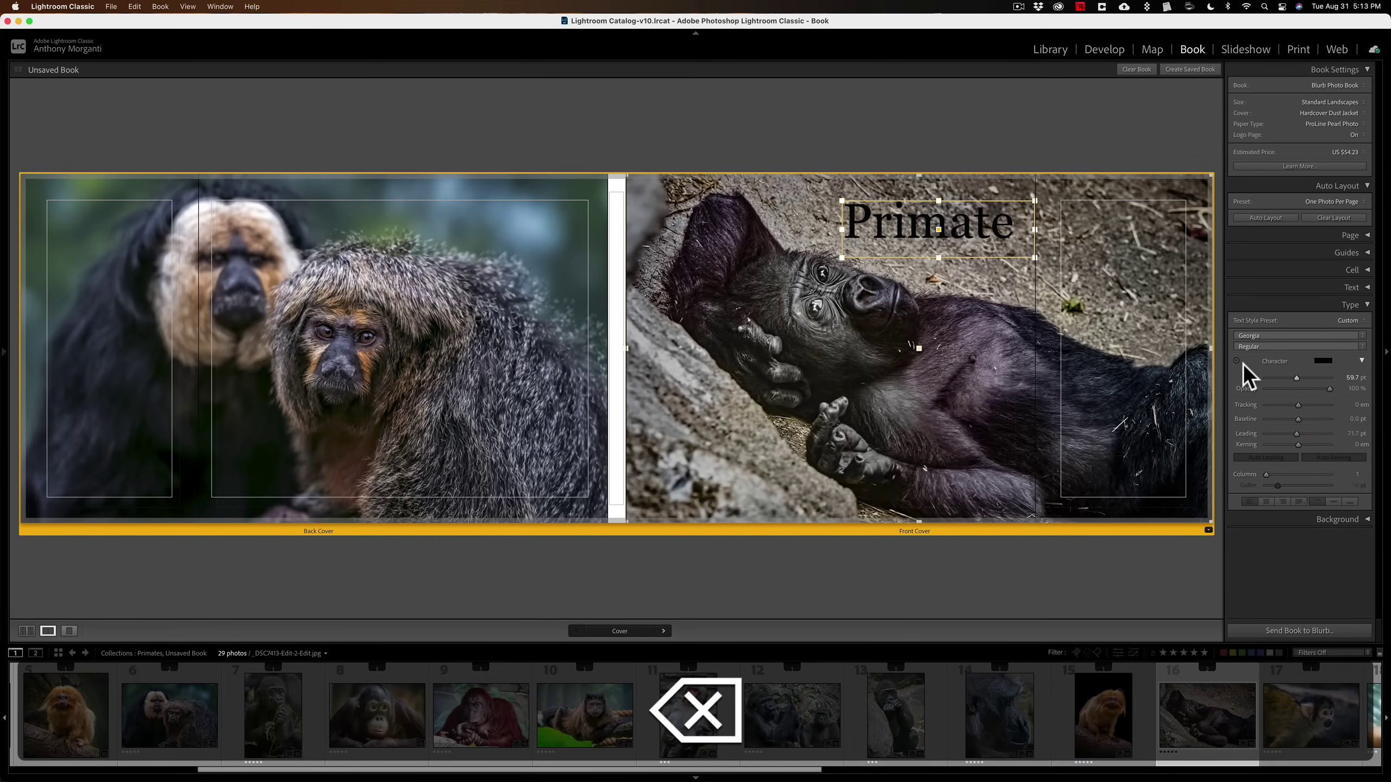
# Widen the title cell toward the spine and correct the title's ending so it reads "Primates".
pyautogui.click(1001, 222)
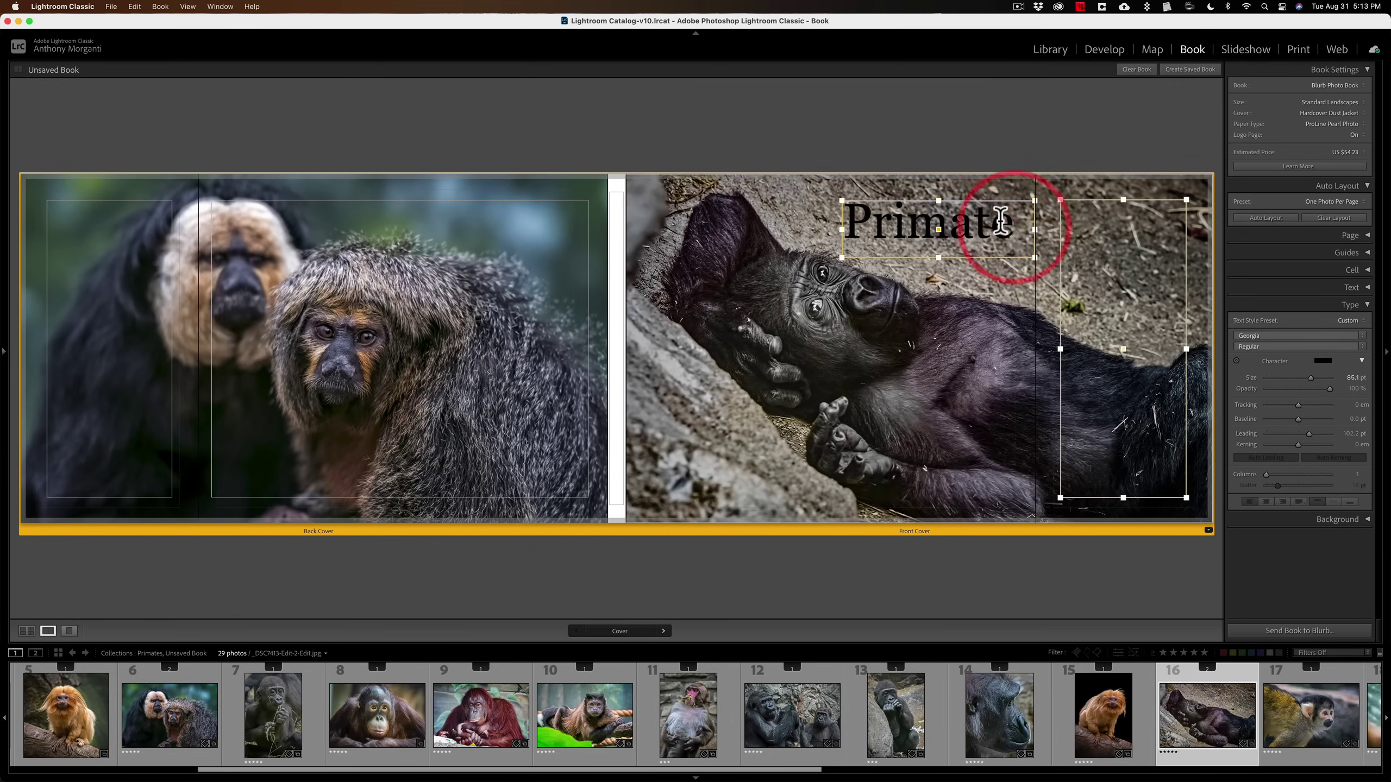
pyautogui.write('s')
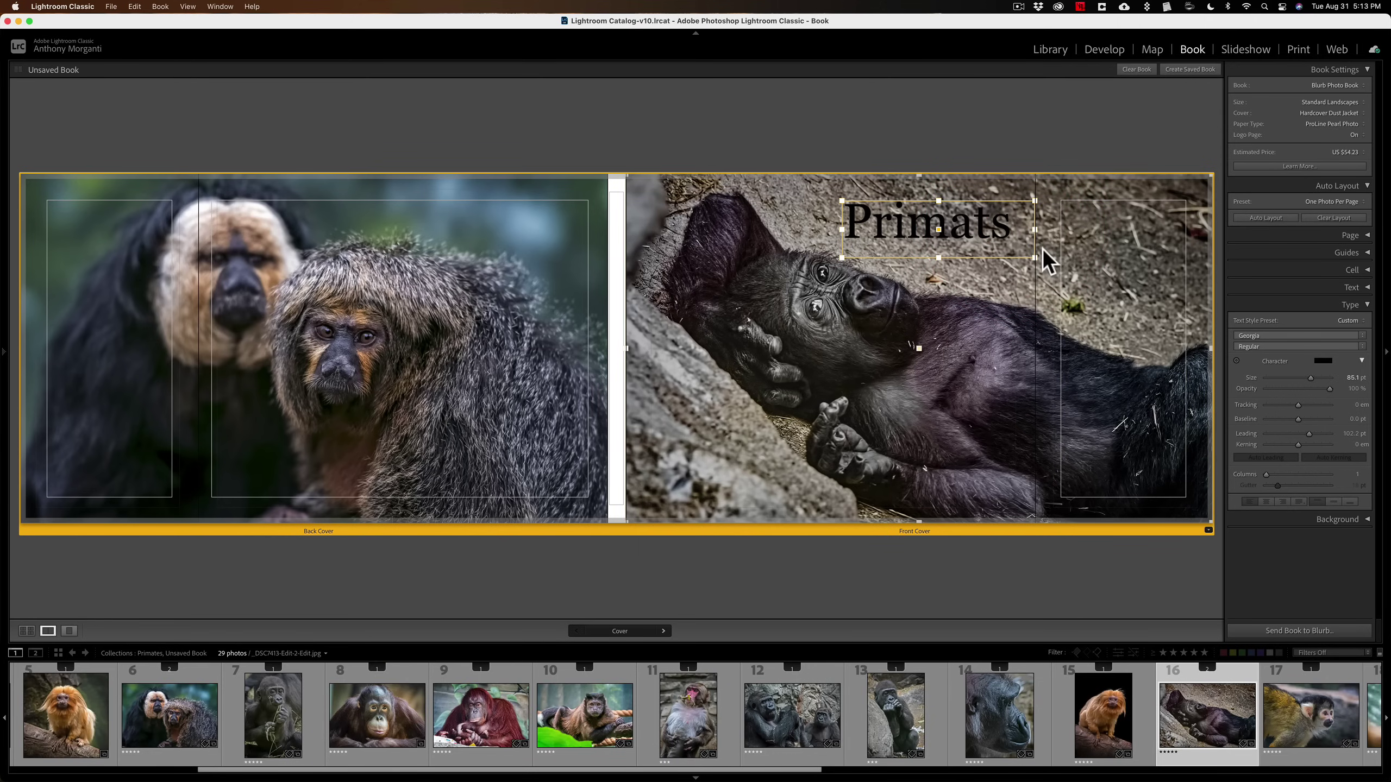
pyautogui.click(837, 225)
pyautogui.write('es')
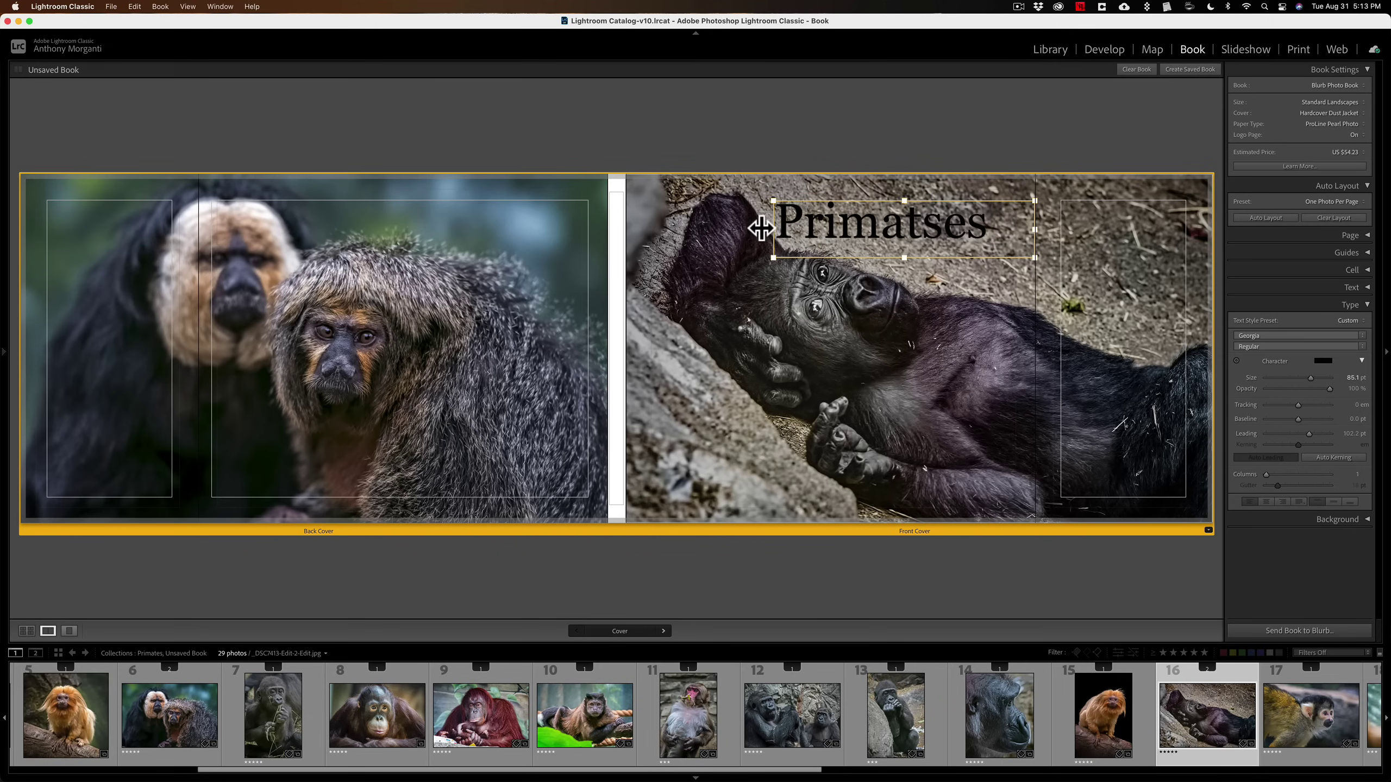
pyautogui.click(762, 226)
pyautogui.click(925, 230)
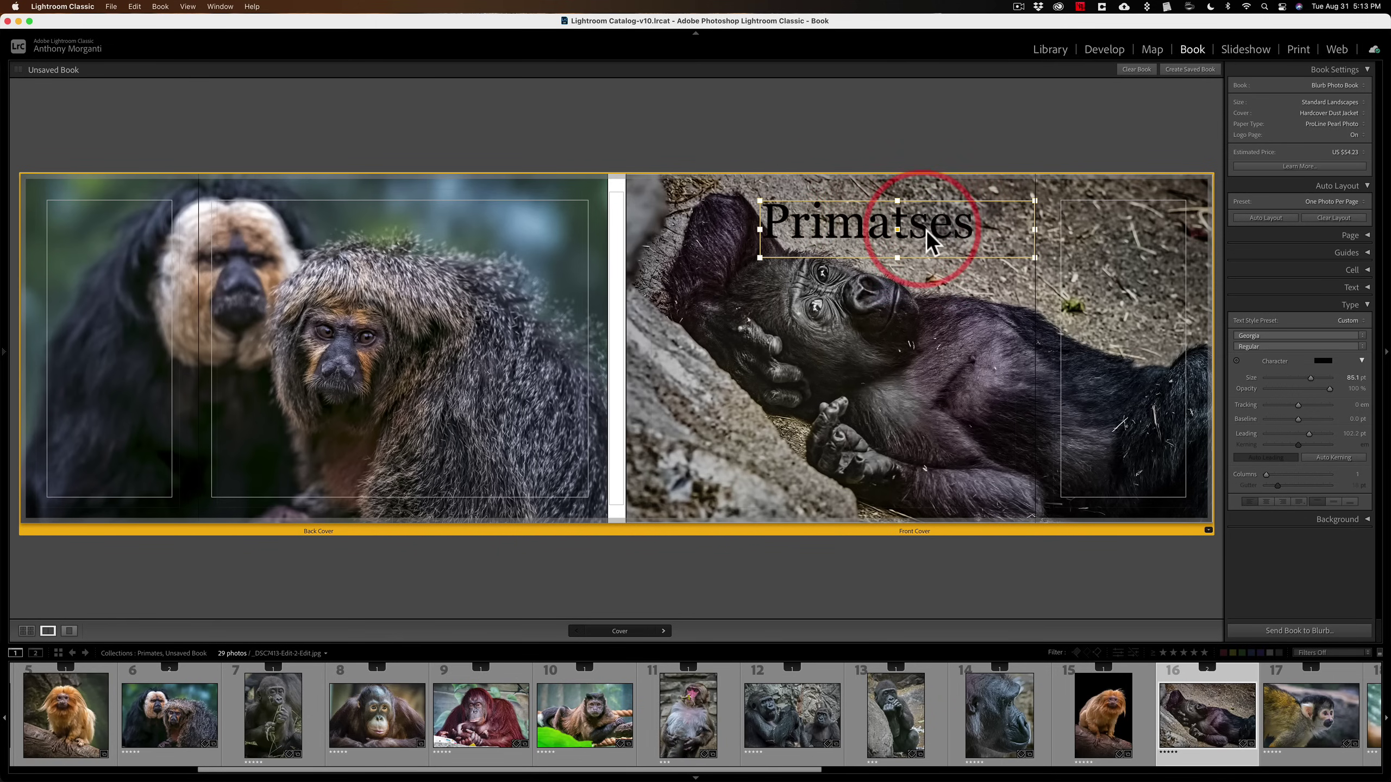
pyautogui.doubleClick(928, 232)
pyautogui.click(927, 232)
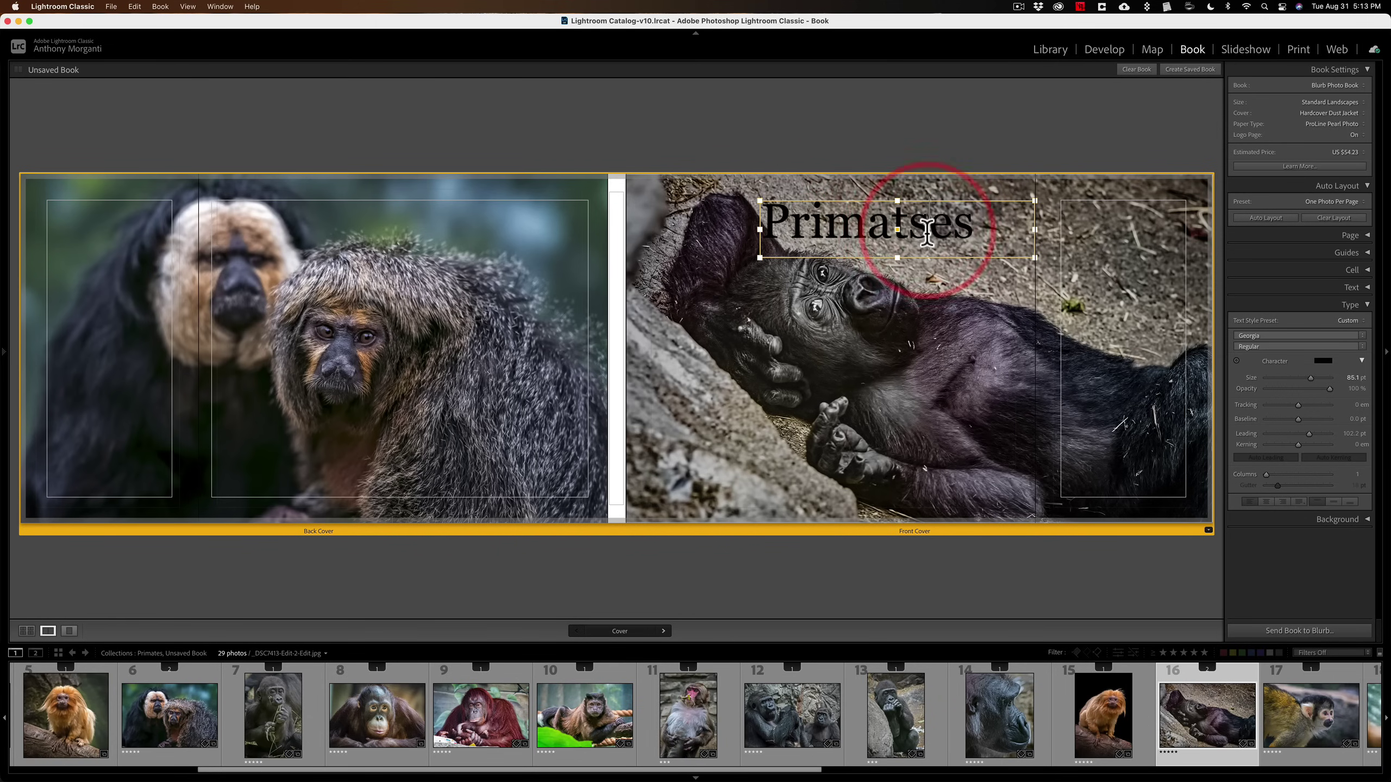
pyautogui.press('BackSpace')
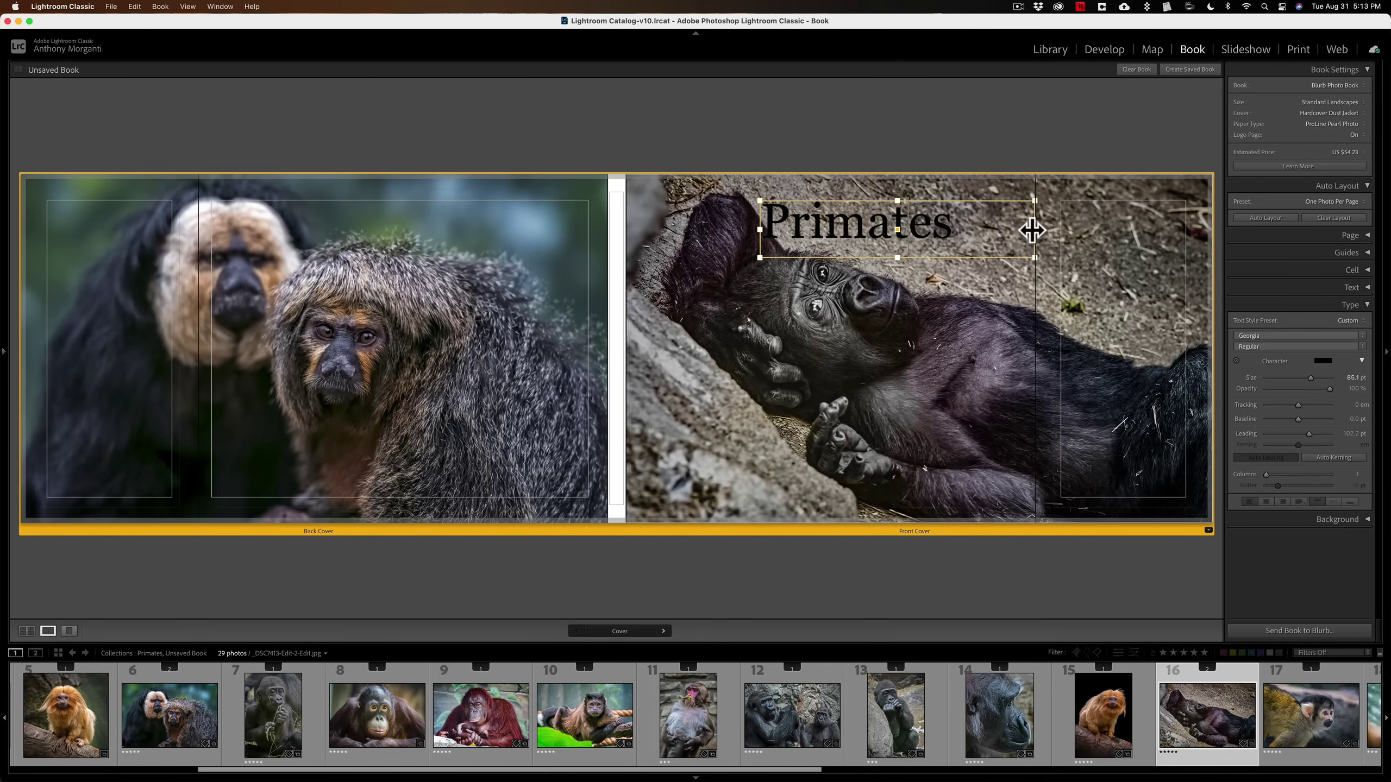
# Narrow the title cell around the text and shift it away from the spine to above the gorilla's face.
pyautogui.moveTo(1028, 231); pyautogui.dragTo(981, 227)
pyautogui.click(870, 225)
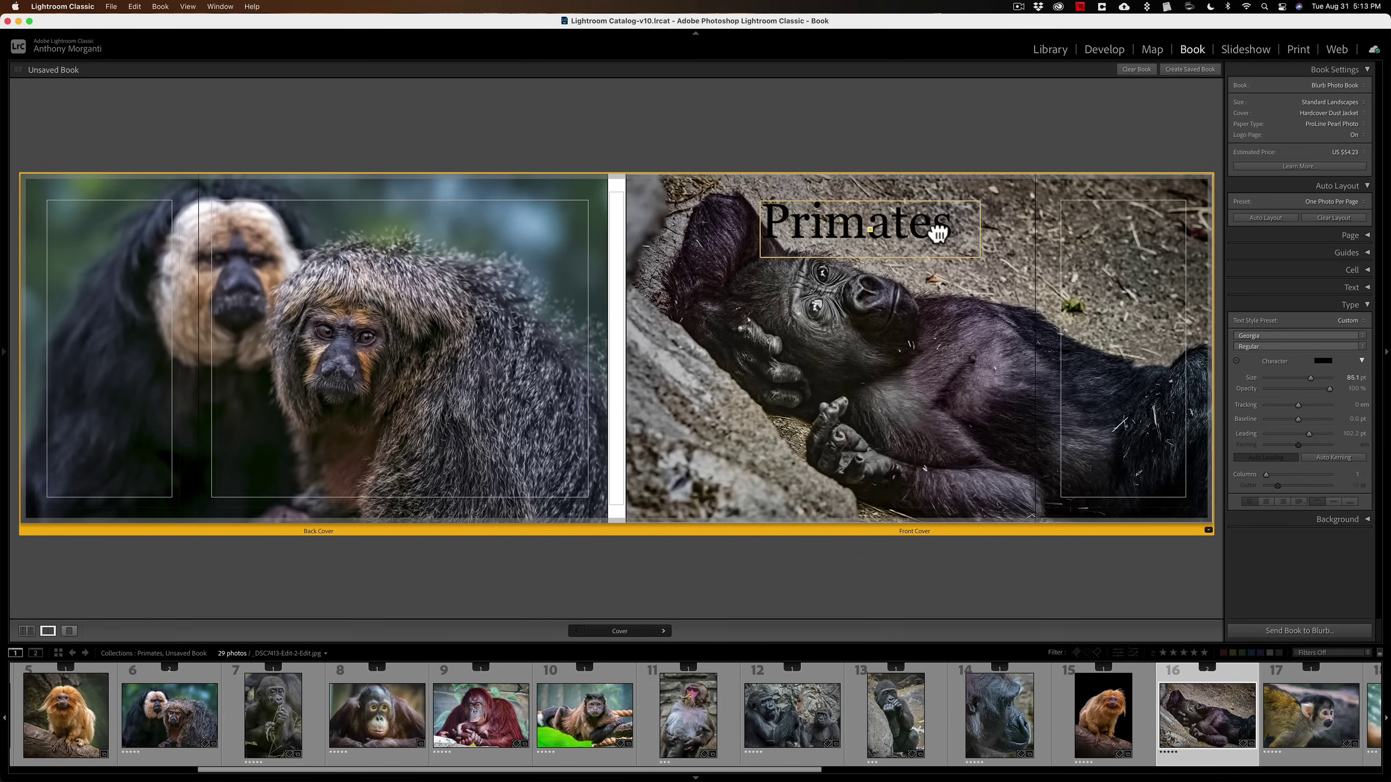
pyautogui.moveTo(937, 233); pyautogui.dragTo(1005, 233)
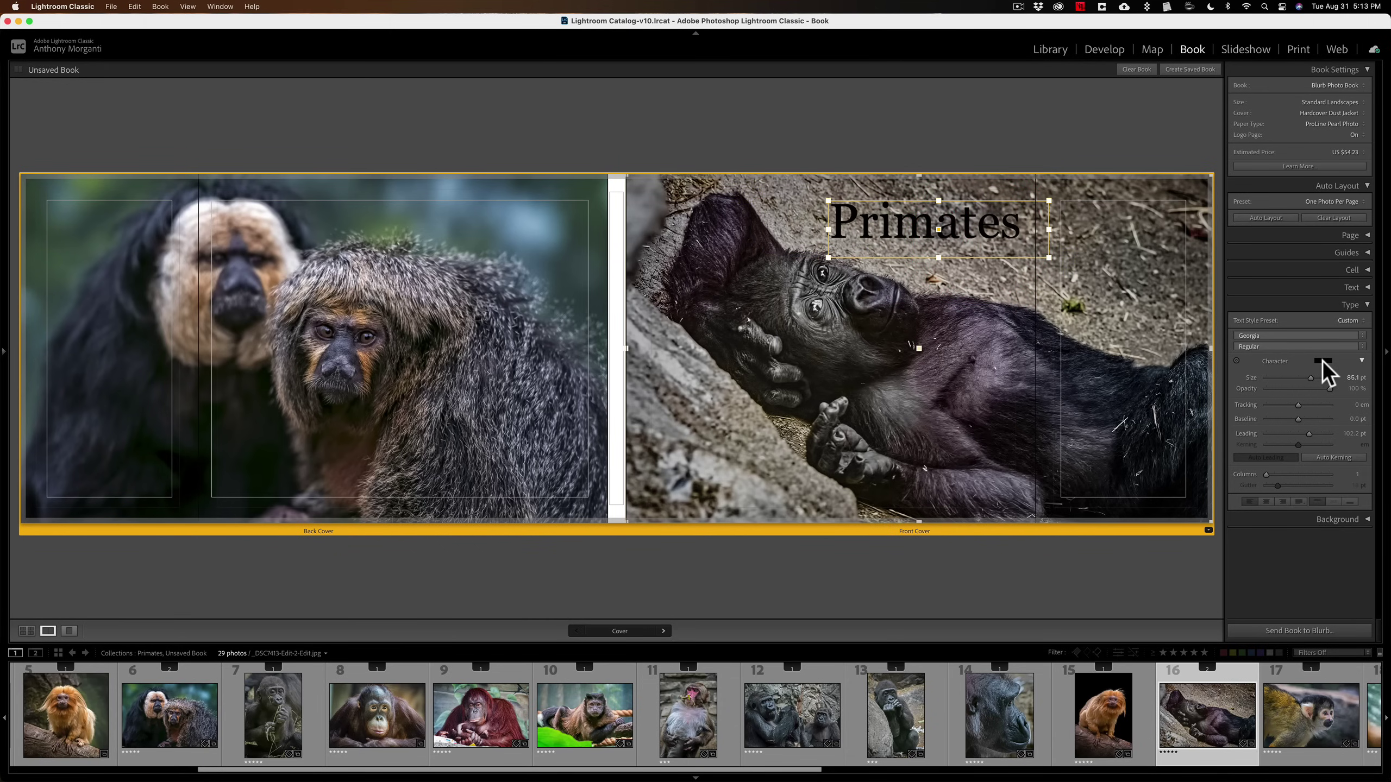
# Change the front cover title's character color to white.
pyautogui.click(1323, 361)
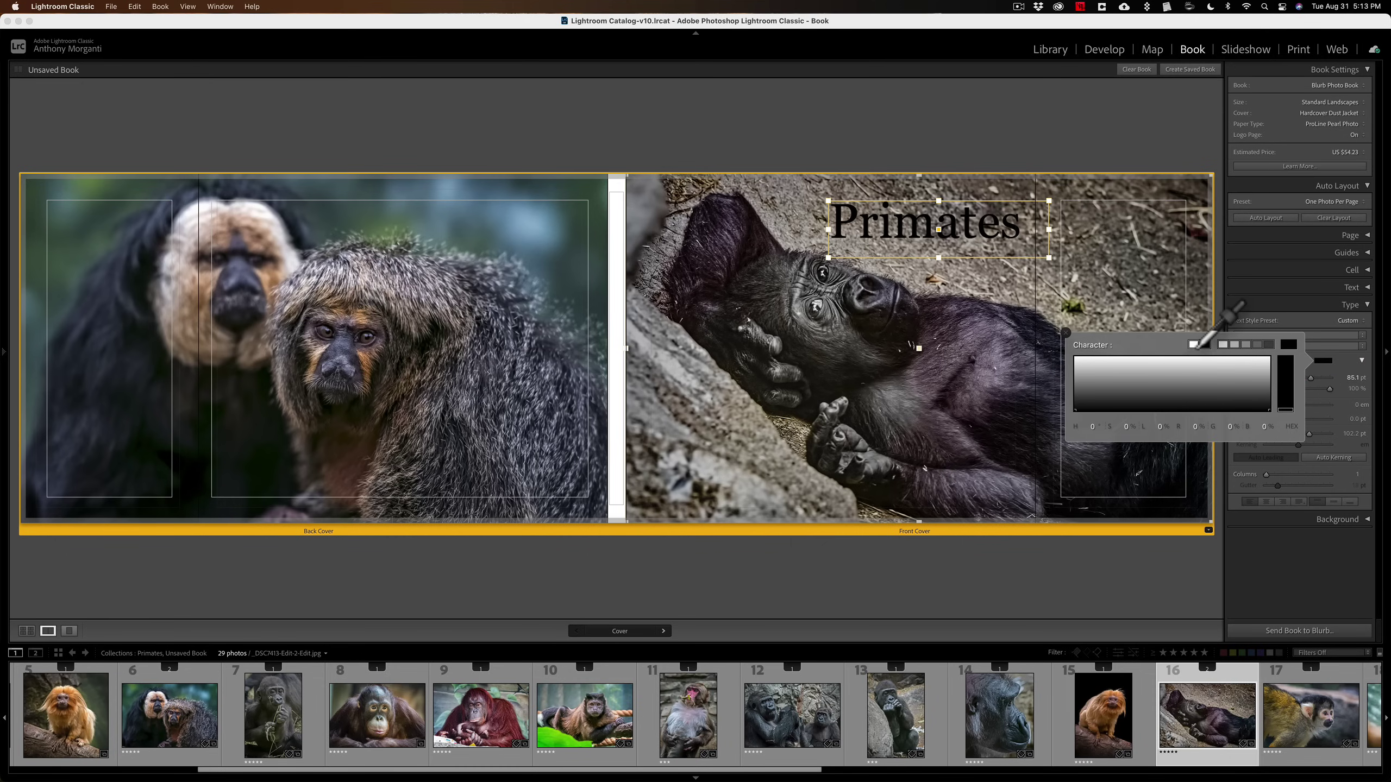
pyautogui.click(1195, 345)
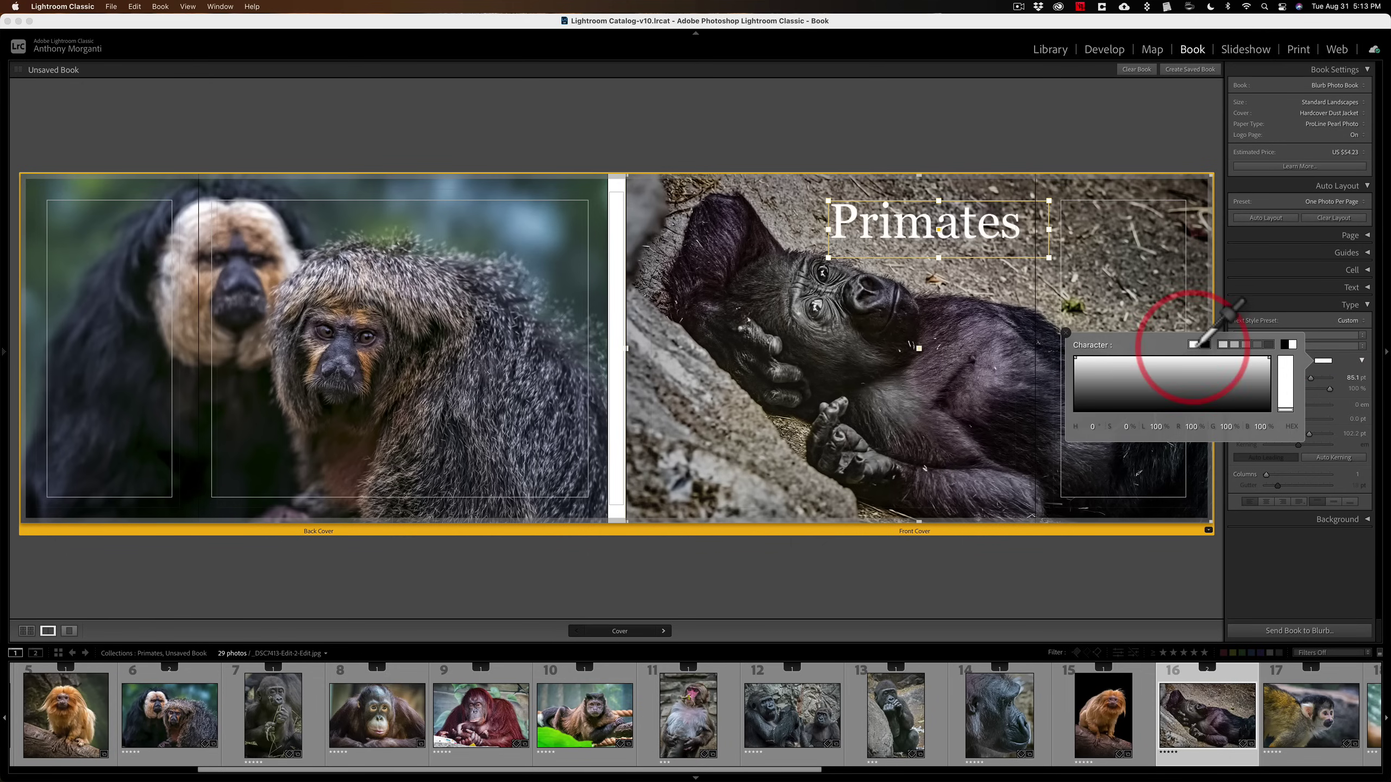
pyautogui.click(1289, 313)
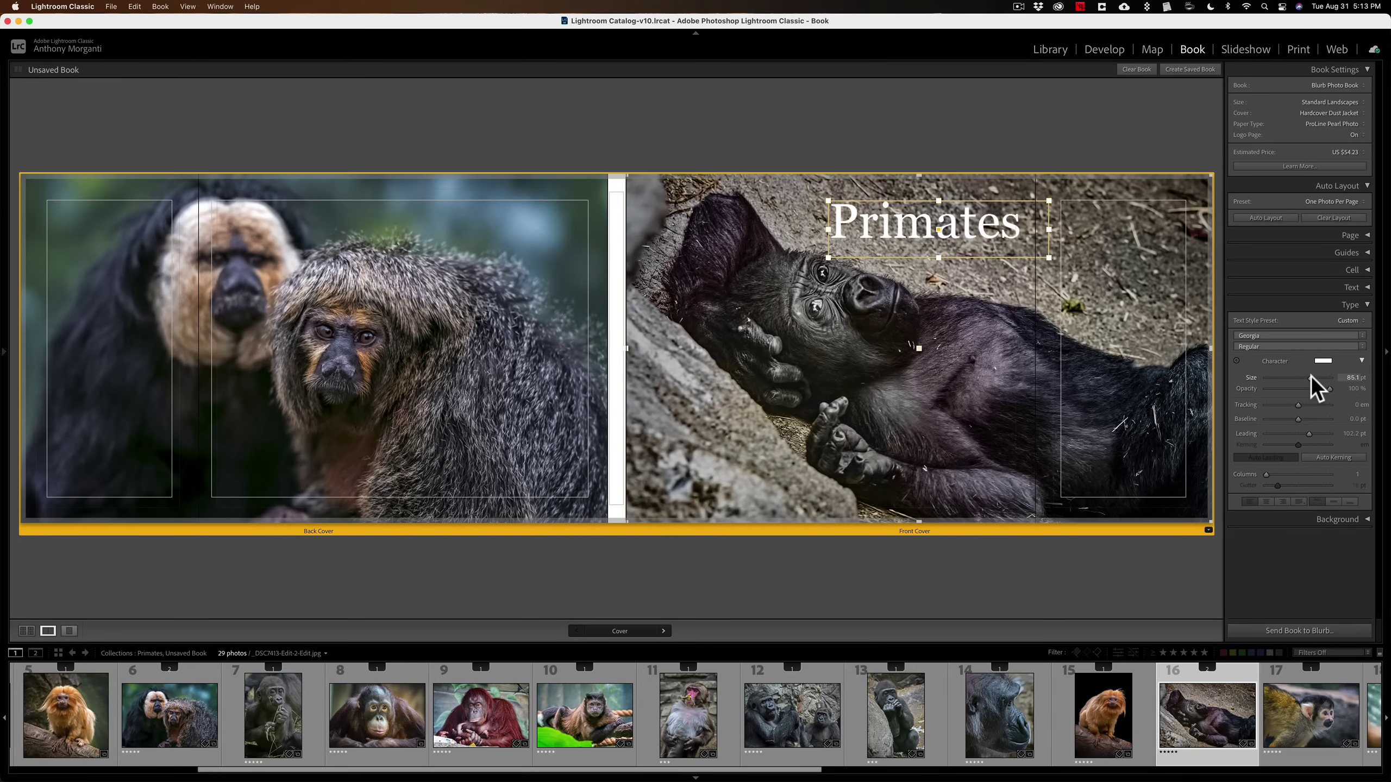
# Set the title to about 92.2 pt and nudge its cell slightly toward the spine, checking the cover without selection frames.
pyautogui.press('Up')
pyautogui.moveTo(1314, 377); pyautogui.dragTo(1312, 377)
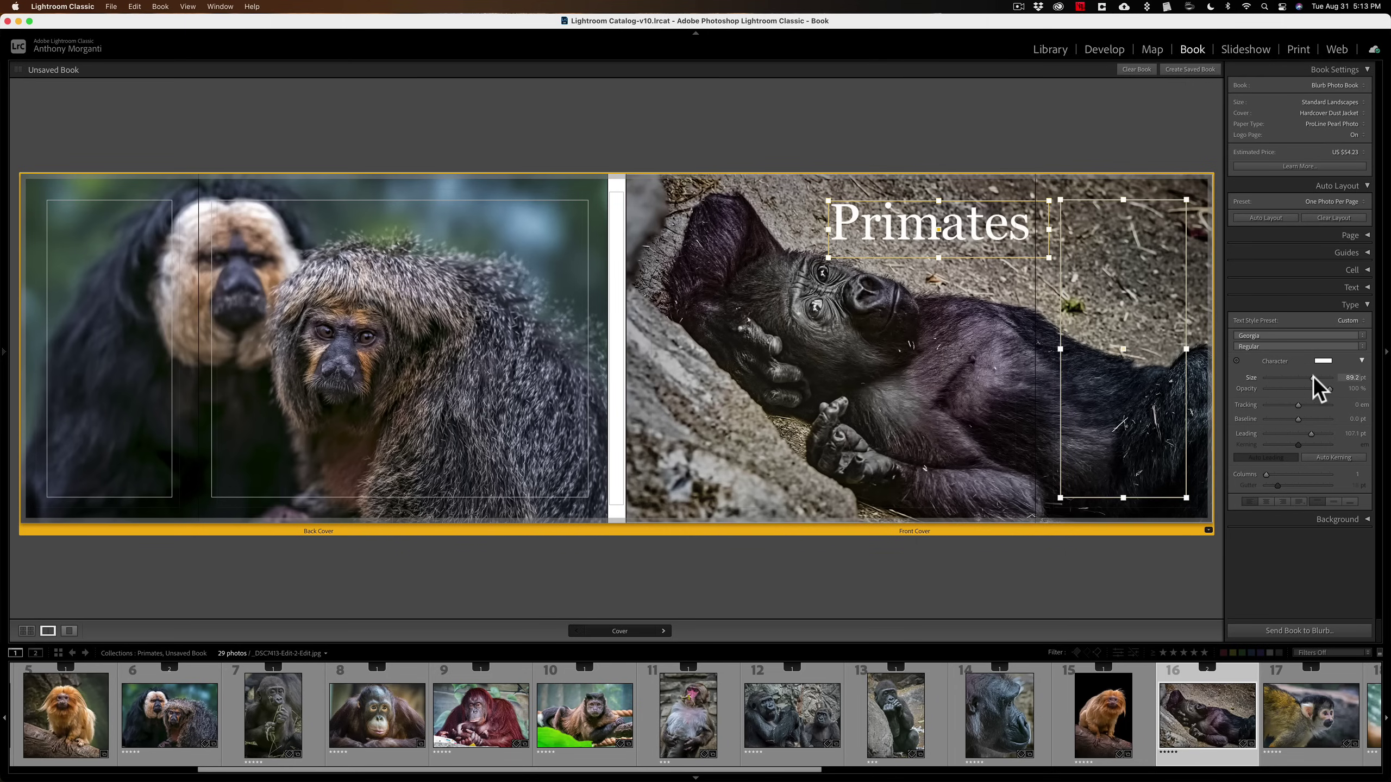
pyautogui.moveTo(1315, 376); pyautogui.dragTo(1314, 376)
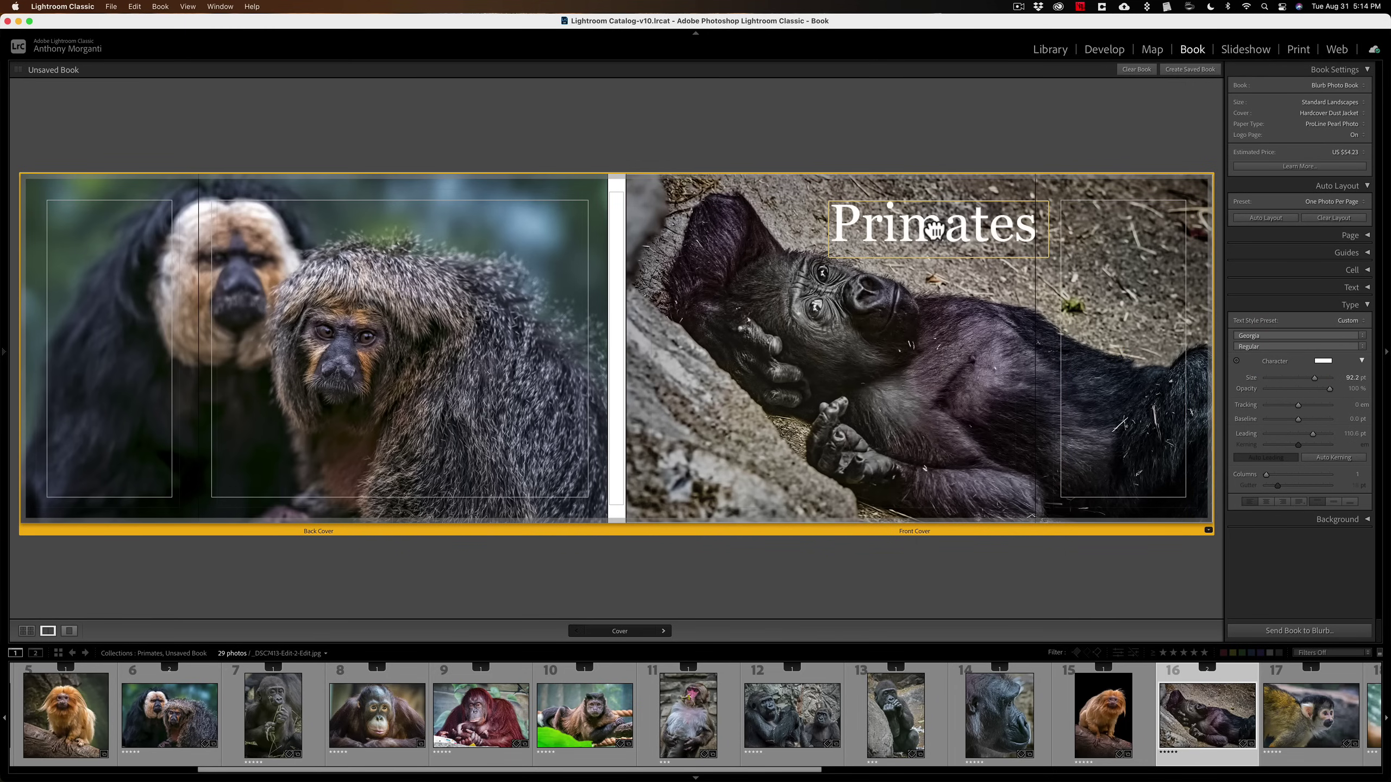
pyautogui.moveTo(934, 230); pyautogui.dragTo(932, 232)
pyautogui.click(954, 229)
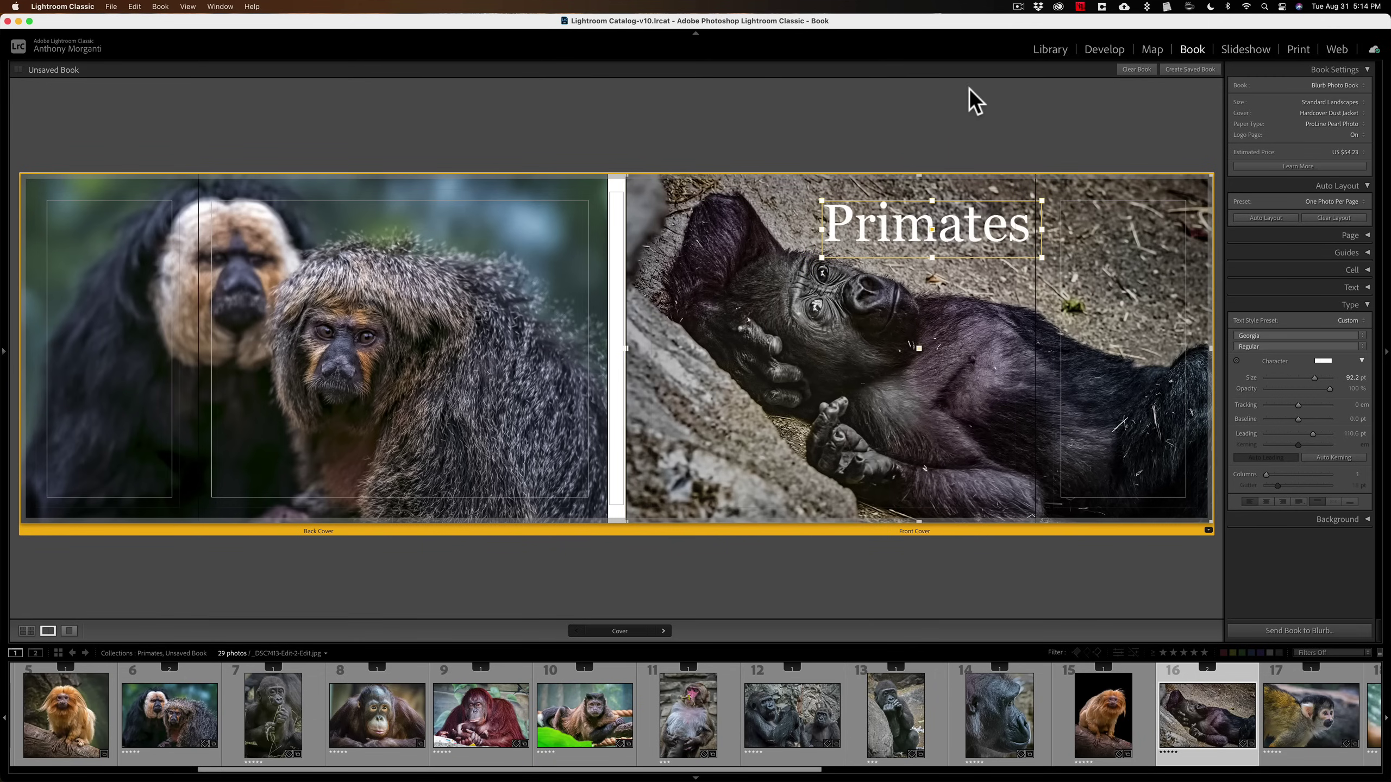
pyautogui.click(967, 110)
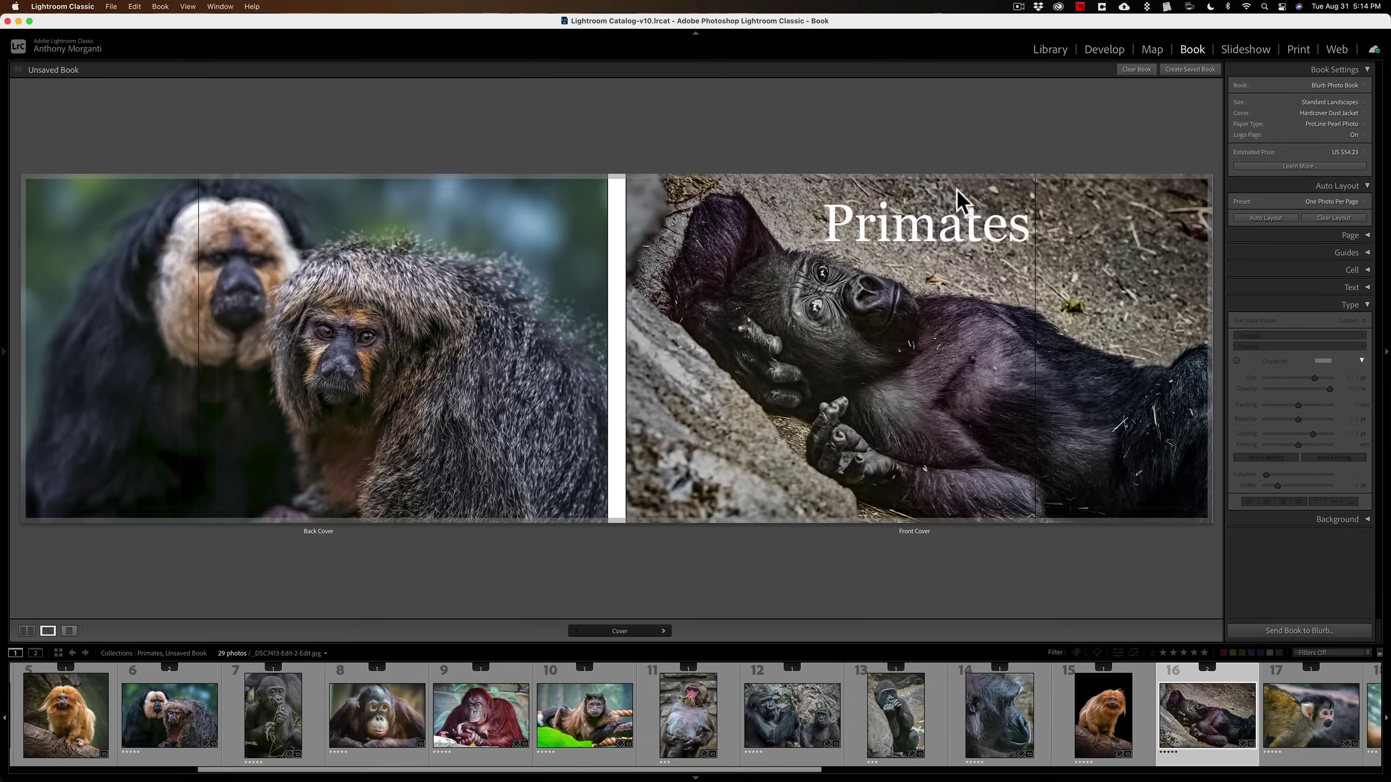
pyautogui.click(940, 222)
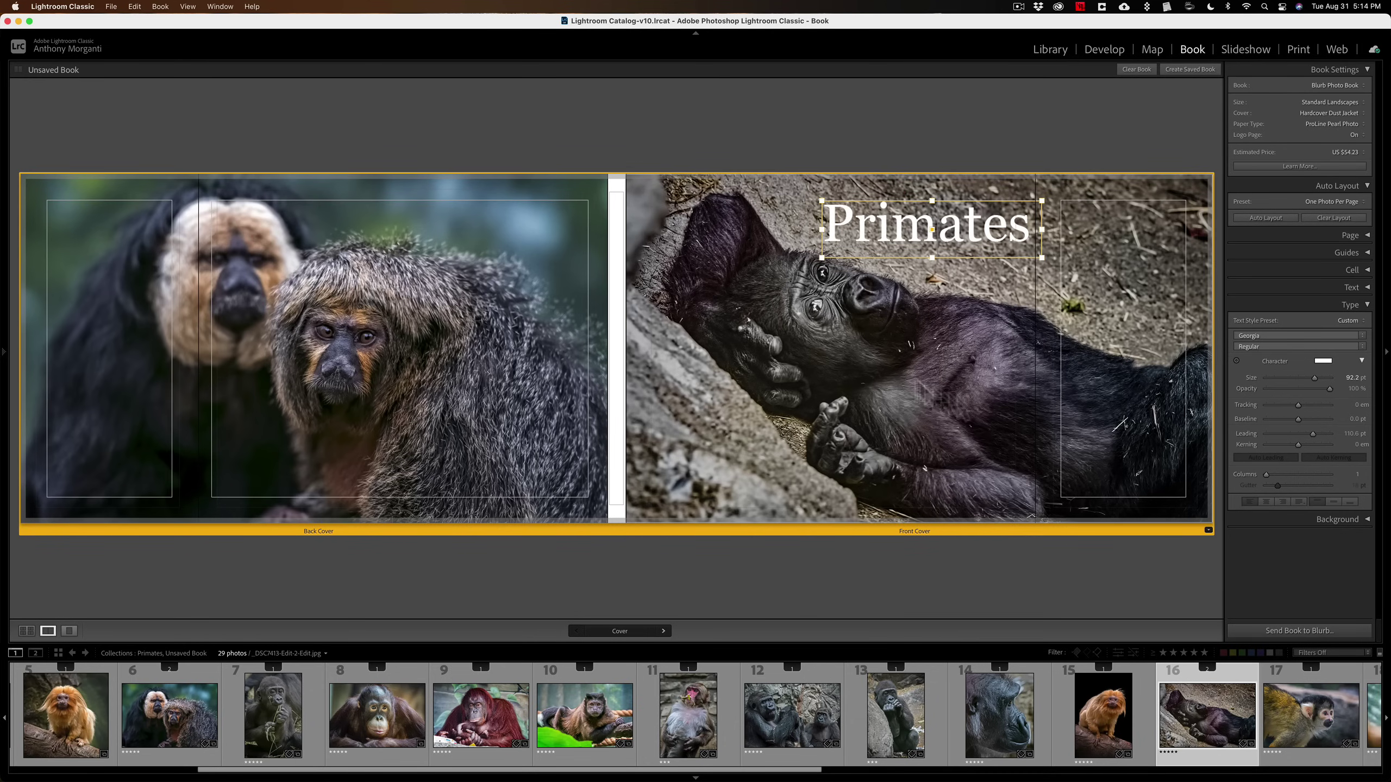
# Add a photo description cell to the front cover below the title and enter the author's full name.
pyautogui.click(900, 309)
pyautogui.rightClick(902, 302)
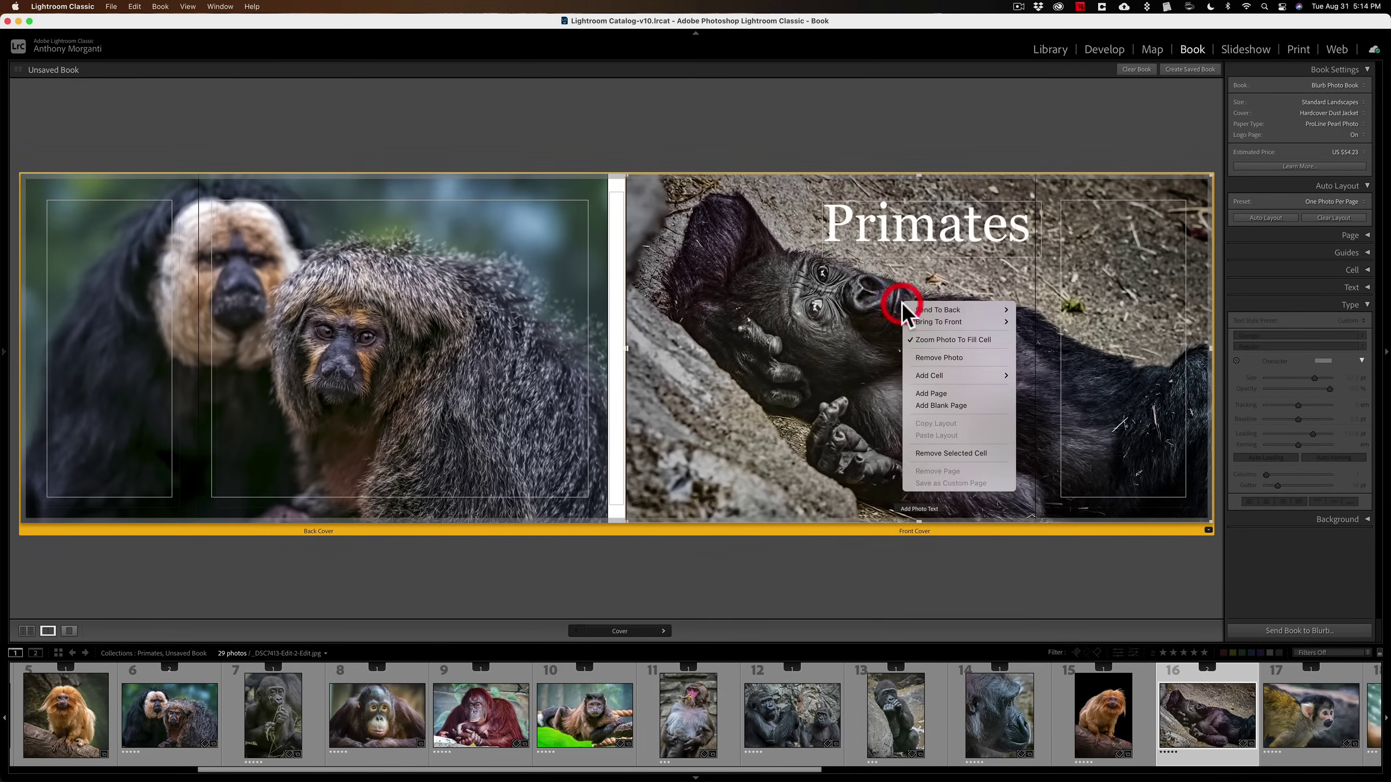
pyautogui.moveTo(904, 372)
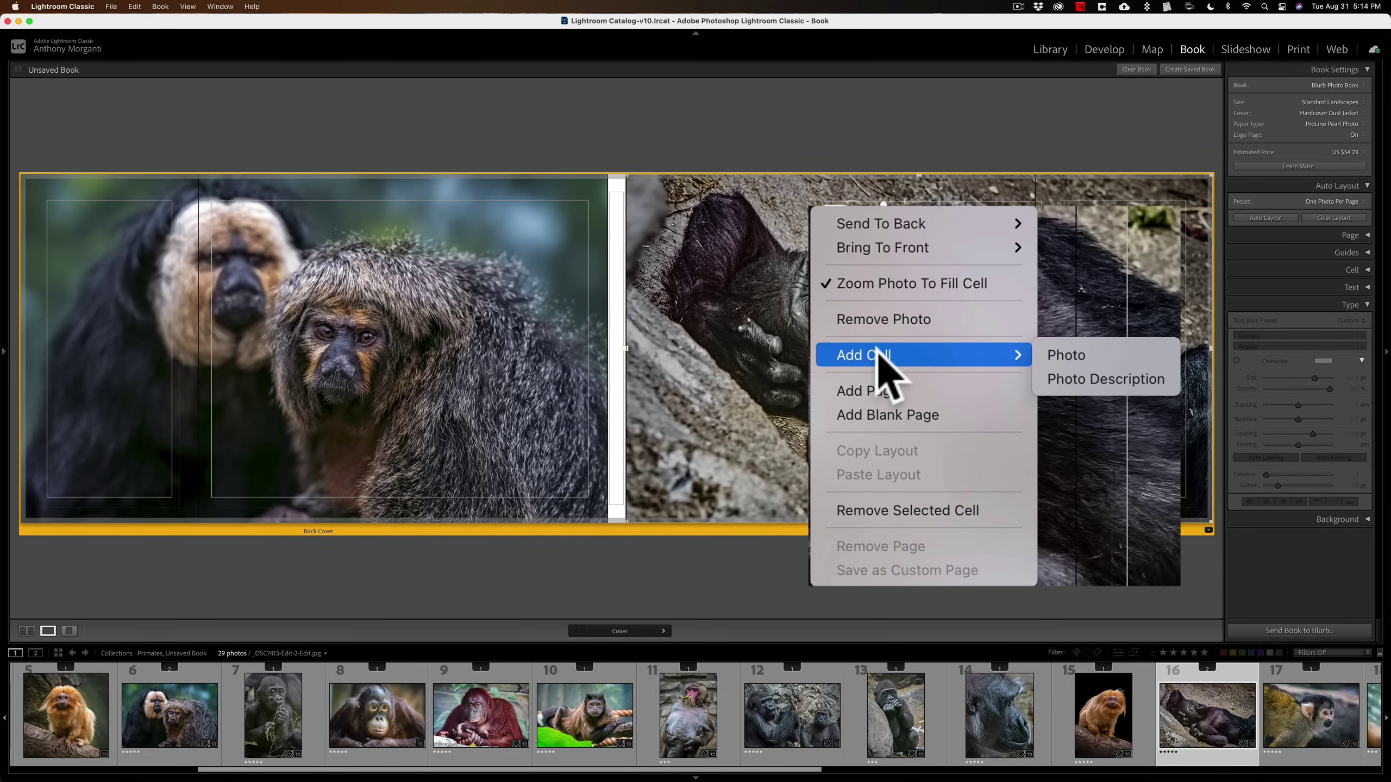
pyautogui.click(1066, 378)
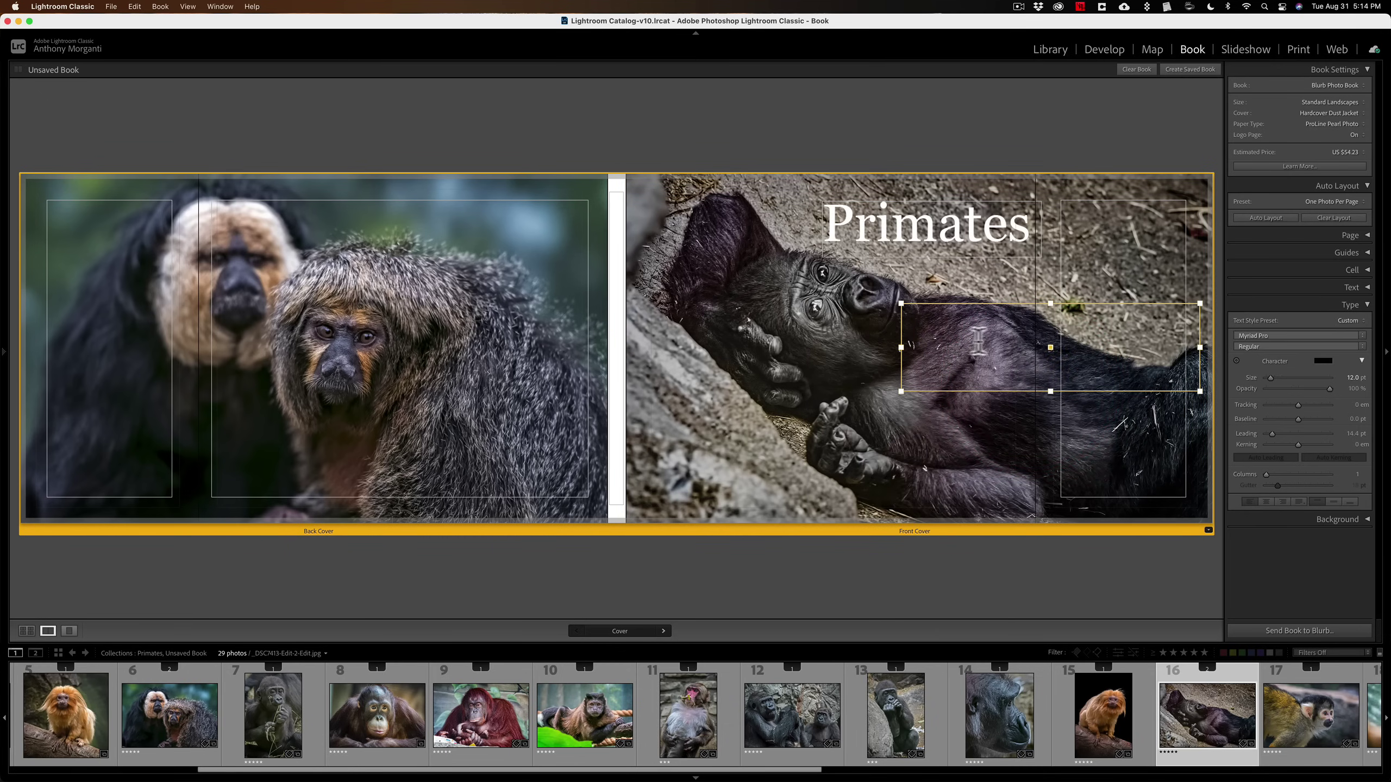
pyautogui.click(927, 330)
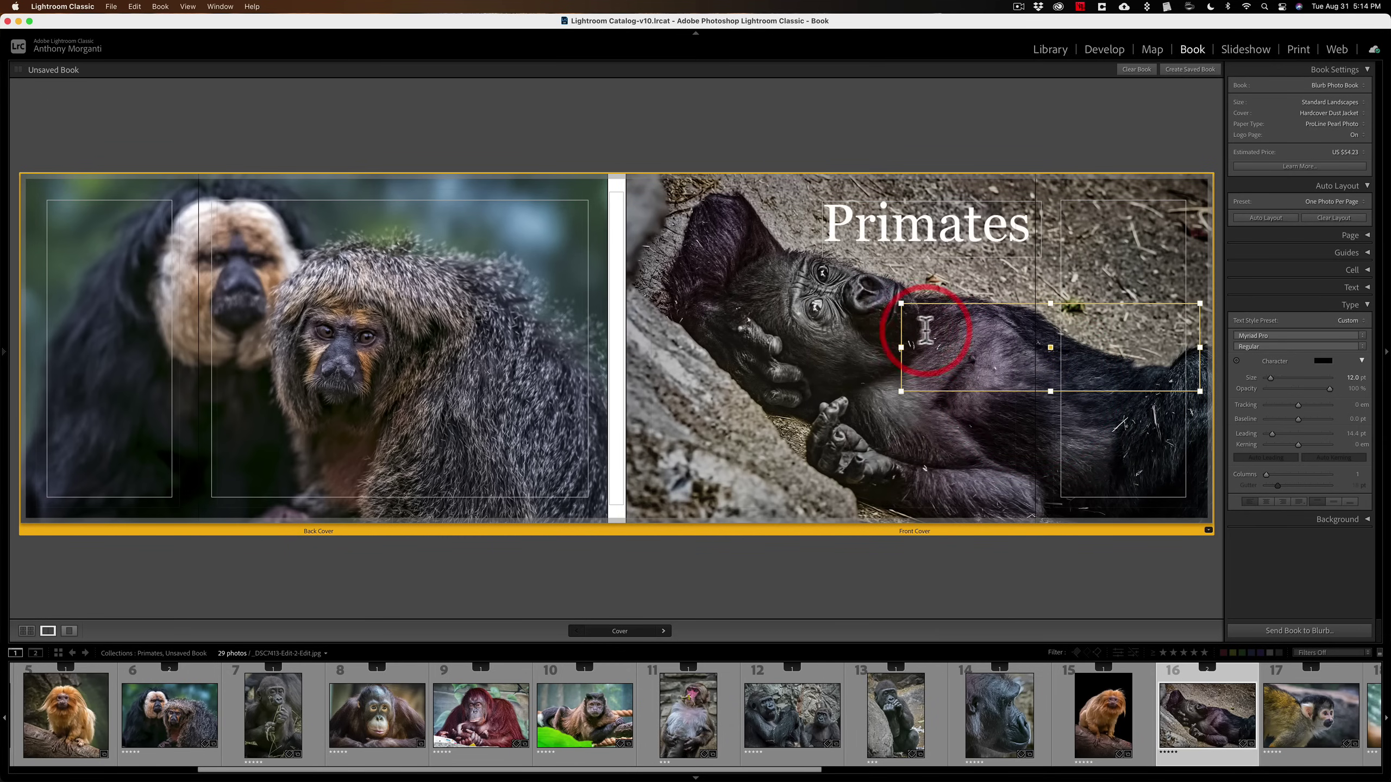
pyautogui.write('Anthon')
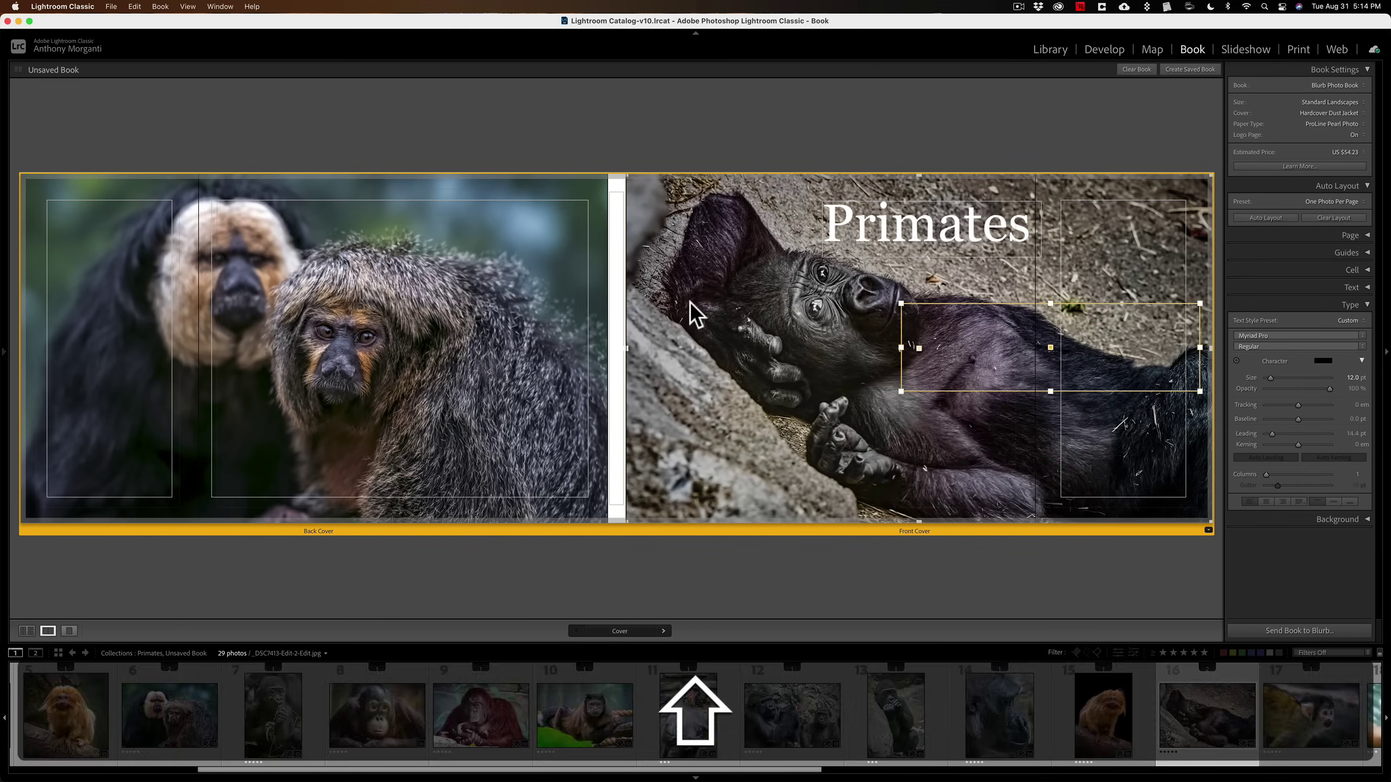
pyautogui.write('y Morg')
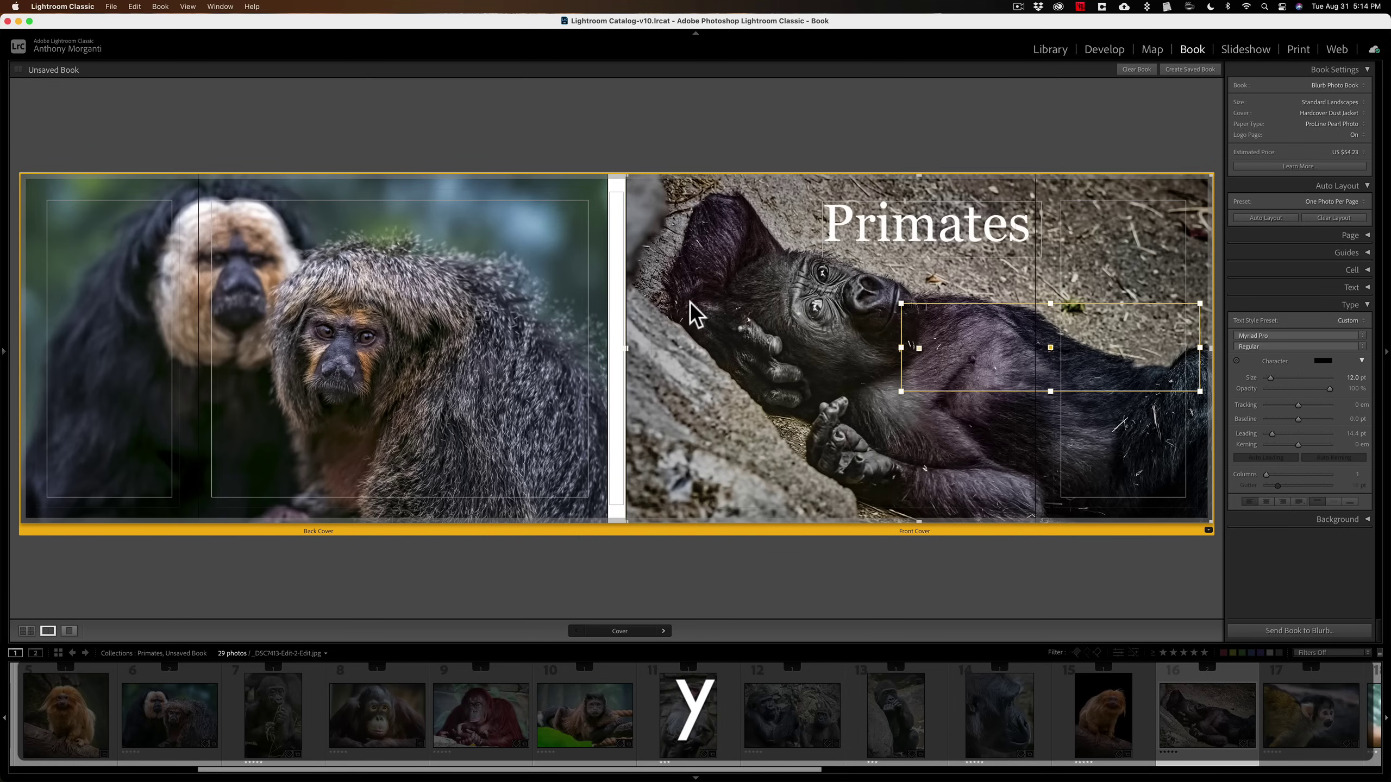
pyautogui.write('anti')
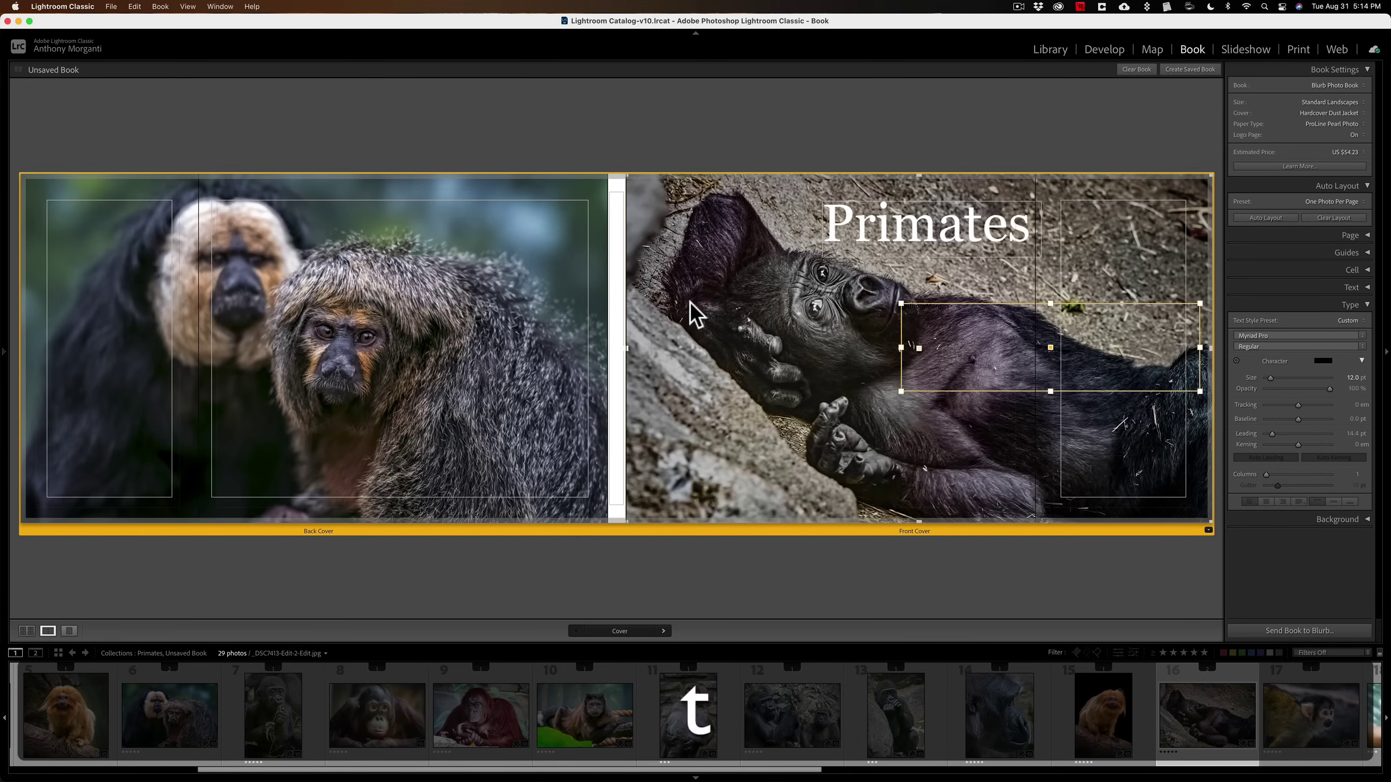
# Color the entire author name white and set its size to about 18.2 pt.
pyautogui.press('super+a')
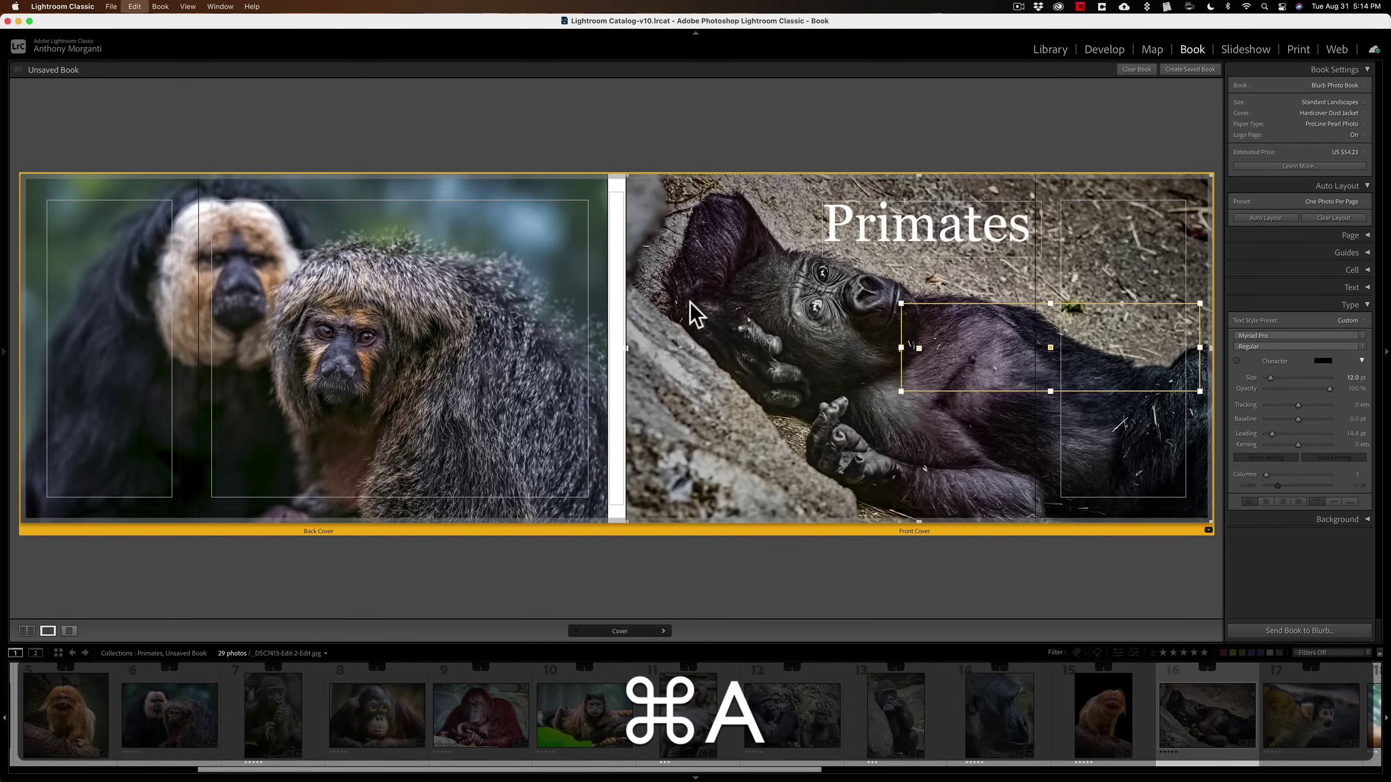
pyautogui.click(1323, 362)
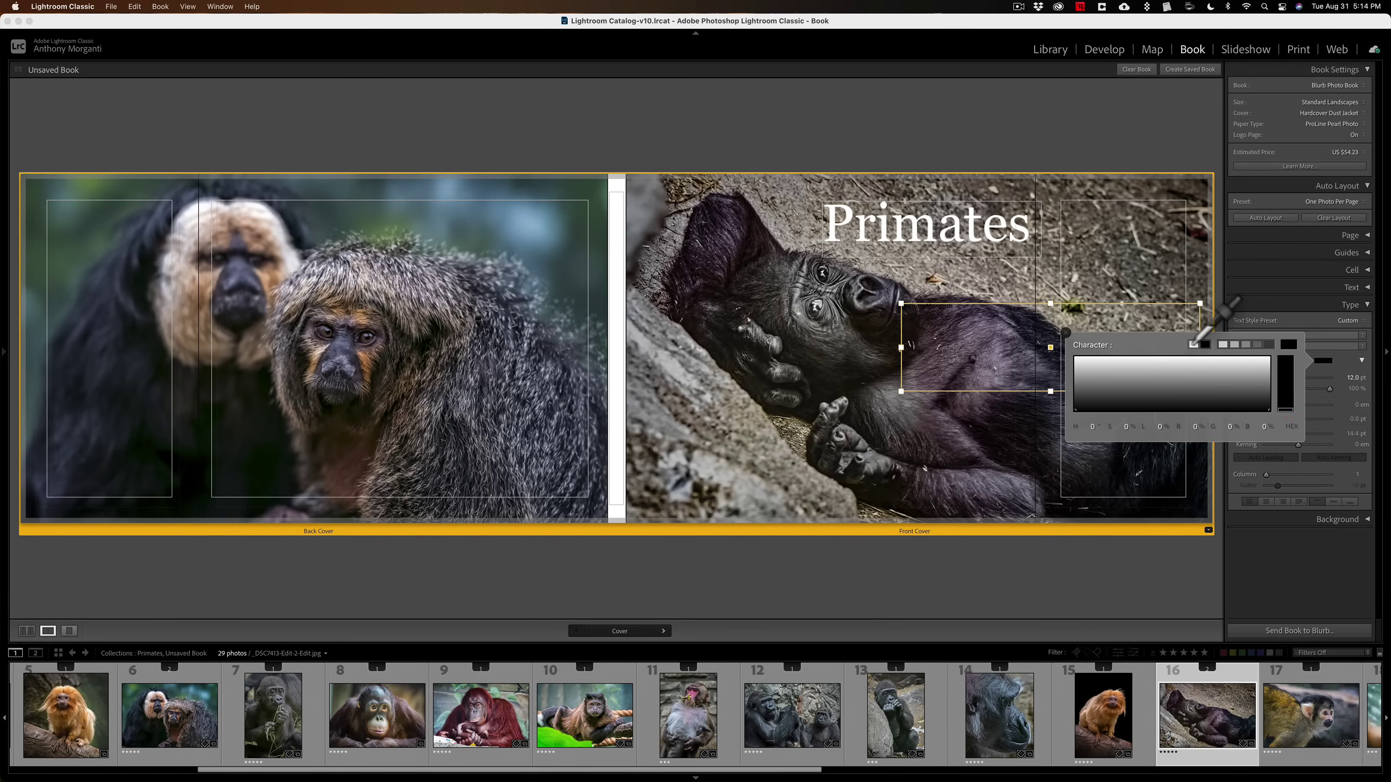
pyautogui.click(1194, 345)
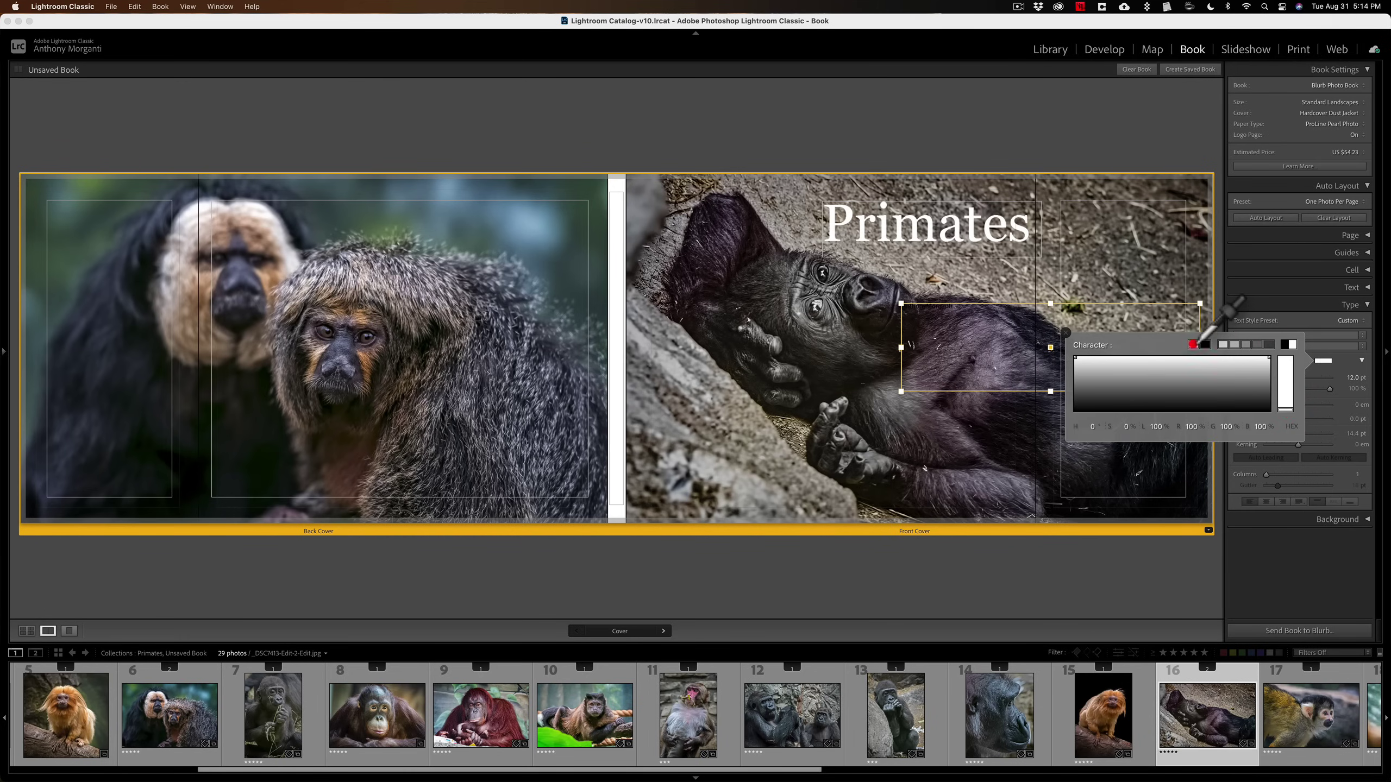
pyautogui.click(1338, 366)
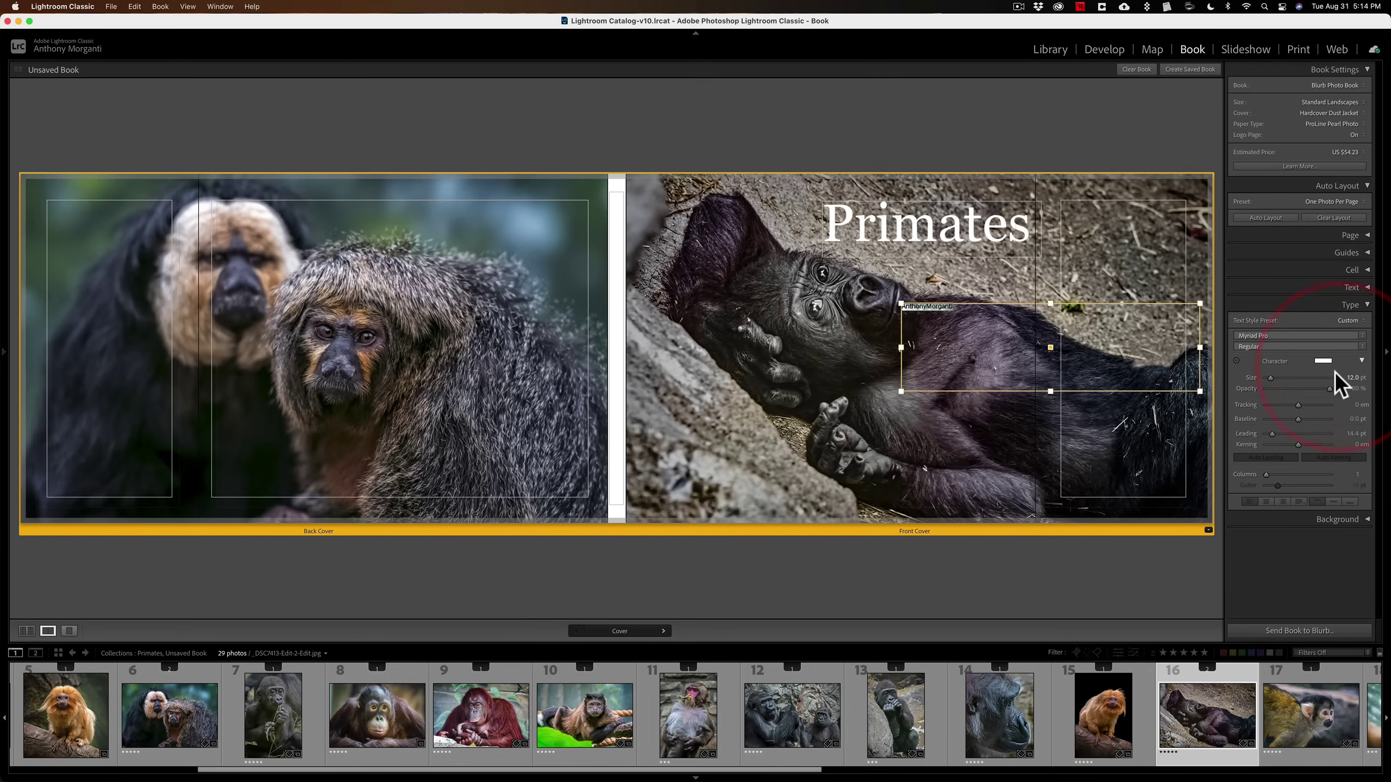
pyautogui.click(1295, 377)
pyautogui.moveTo(1288, 377); pyautogui.dragTo(1269, 376)
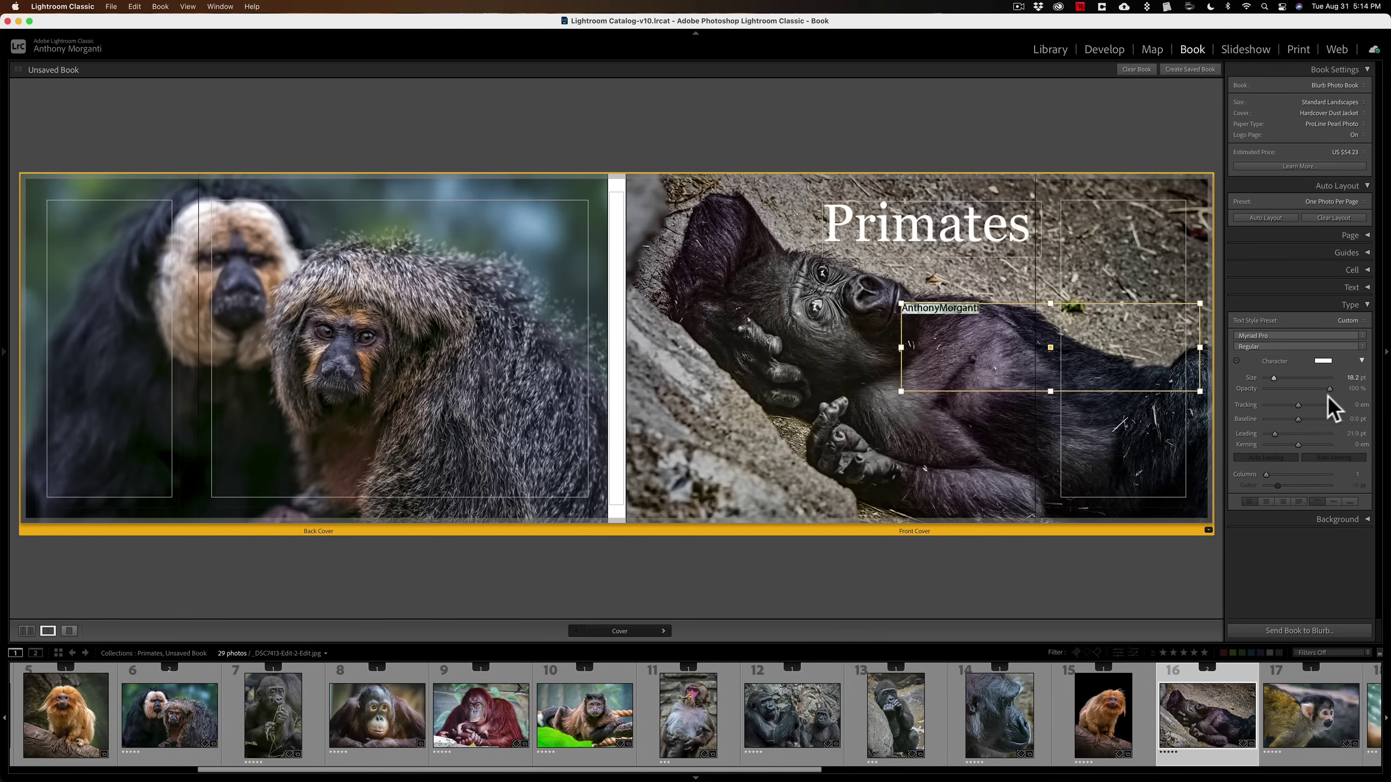
# Increase the tracking of the author name on the front cover to about 308 em.
pyautogui.click(1364, 360)
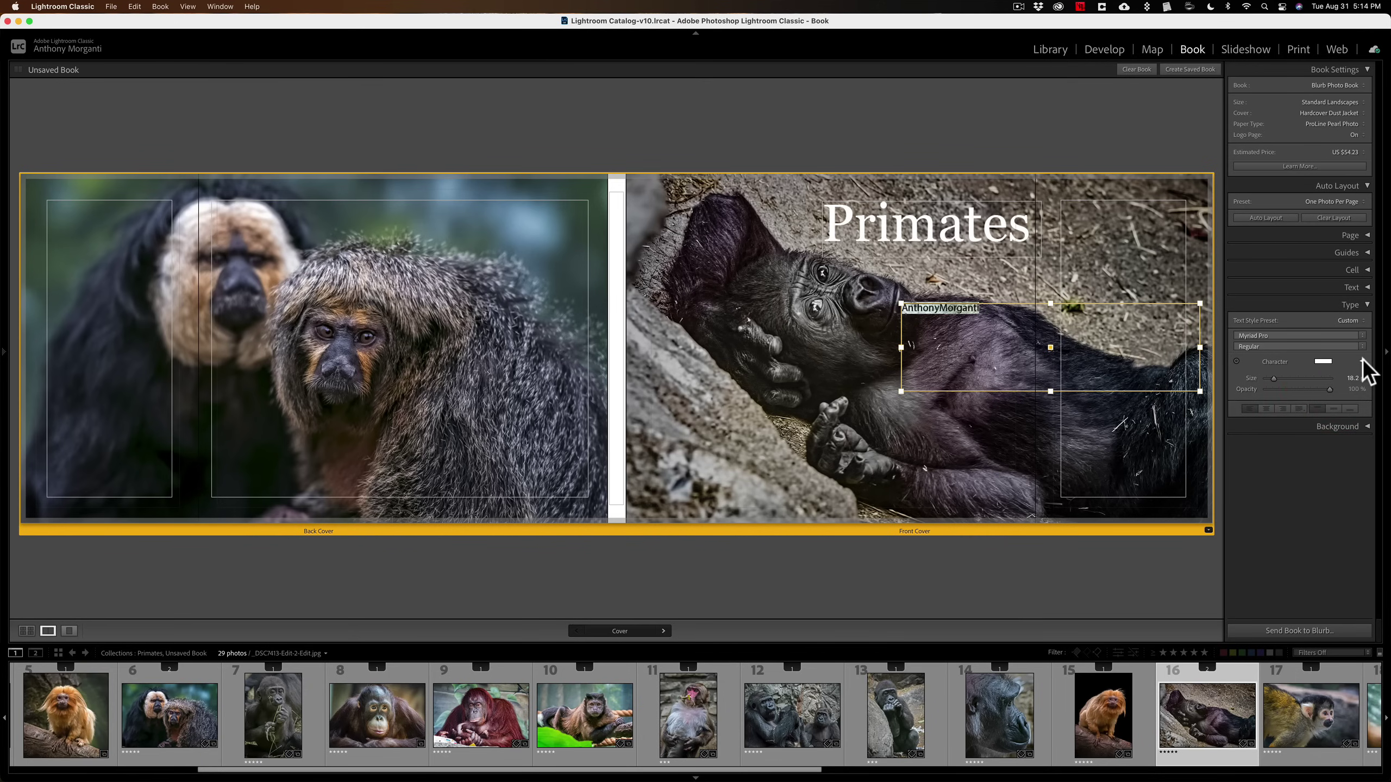
pyautogui.click(1363, 360)
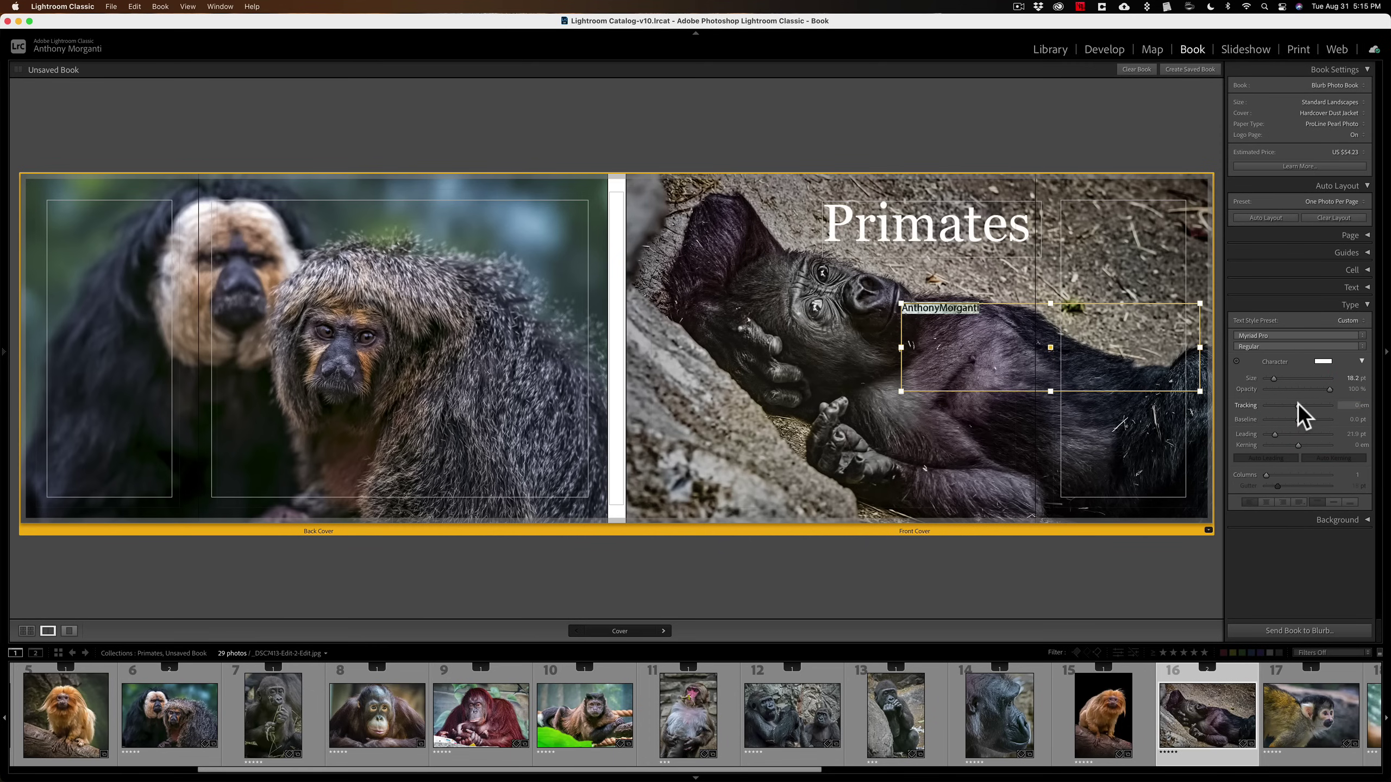
pyautogui.click(1317, 405)
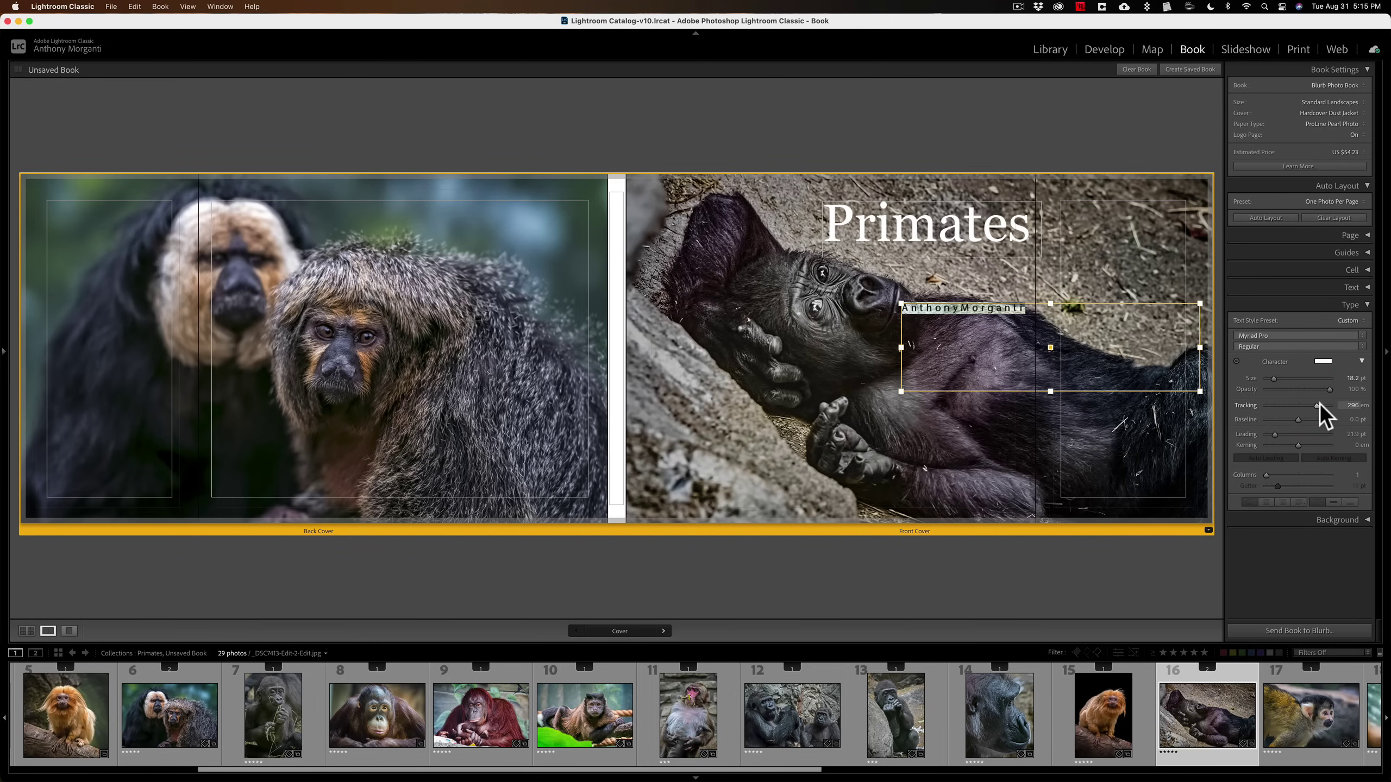
pyautogui.moveTo(1319, 405); pyautogui.dragTo(1321, 406)
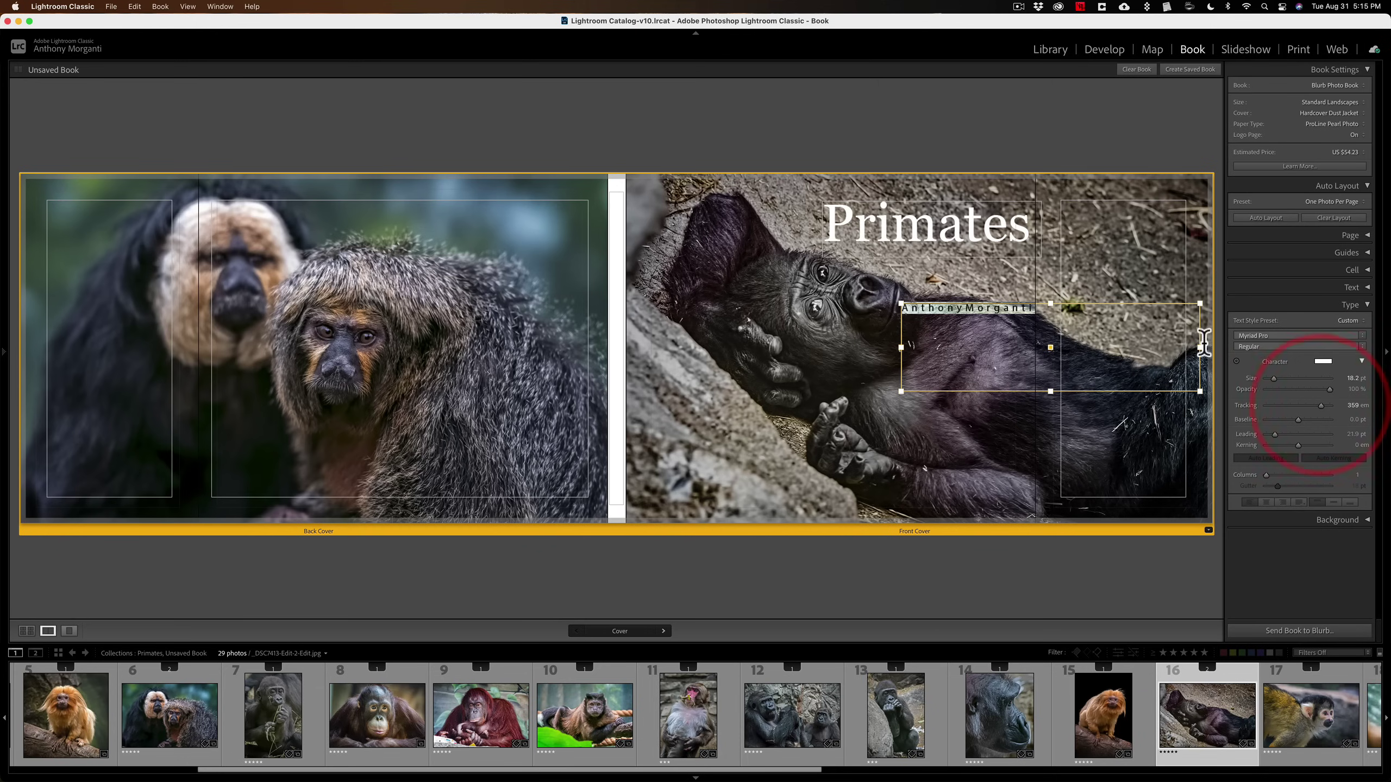
# Shrink the author name cell closely around its text and insert a space between the first and last names.
pyautogui.moveTo(1198, 346); pyautogui.dragTo(1056, 348)
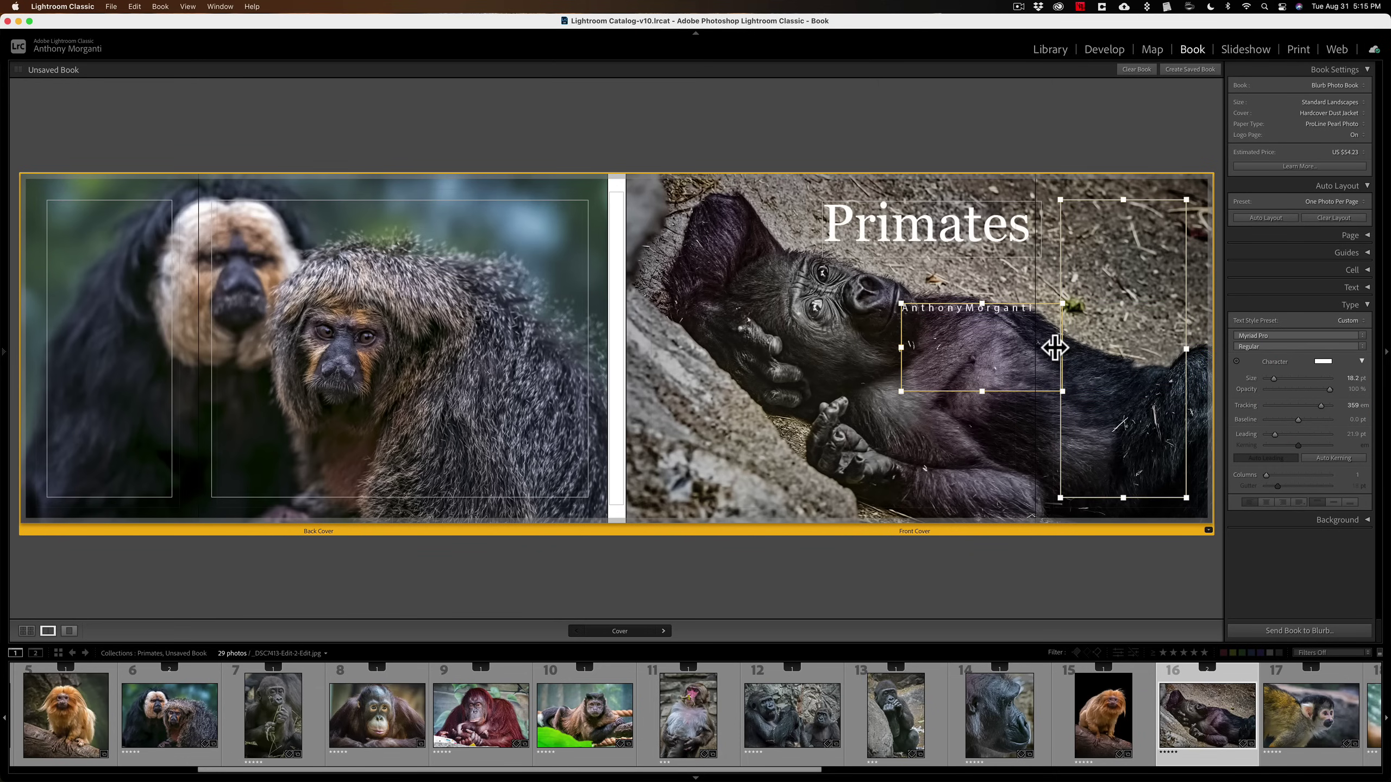
pyautogui.moveTo(979, 391); pyautogui.dragTo(967, 315)
pyautogui.click(964, 309)
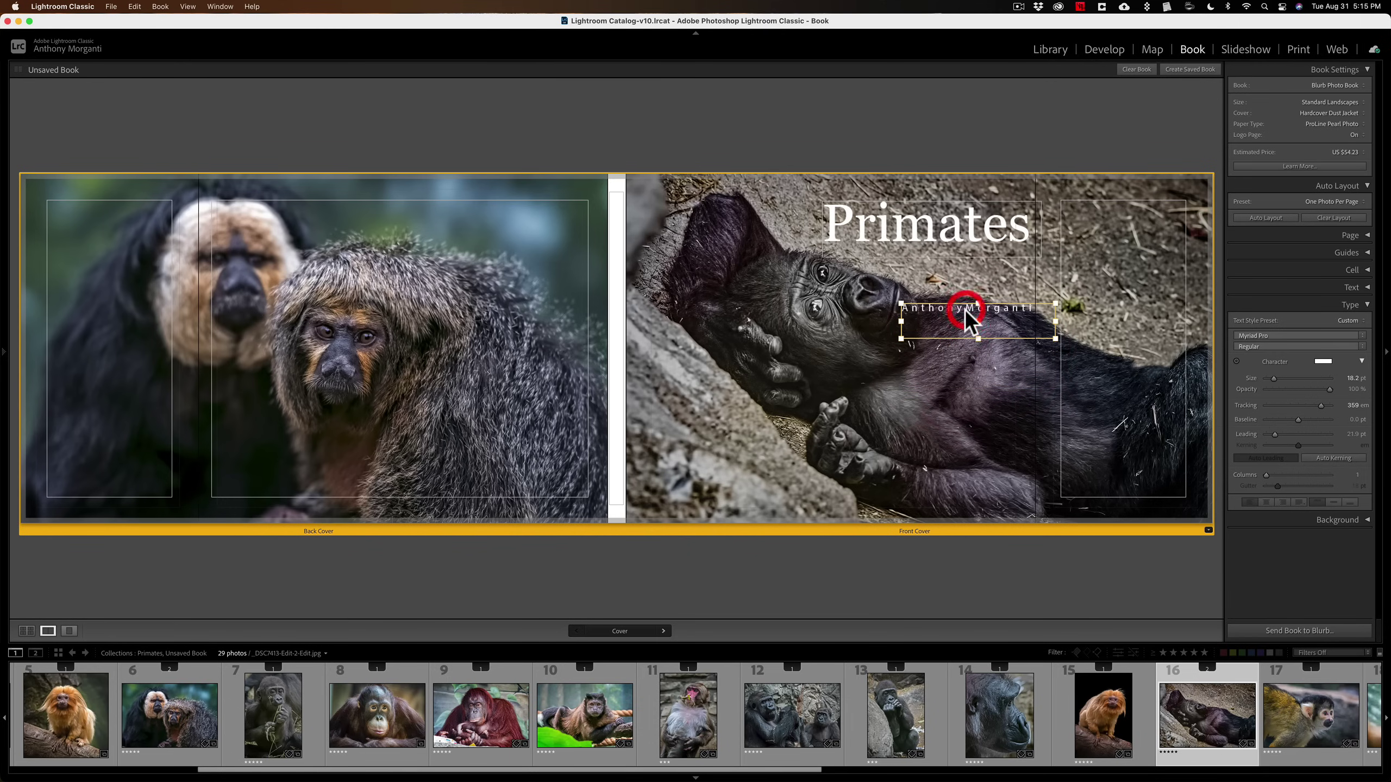
pyautogui.doubleClick(966, 327)
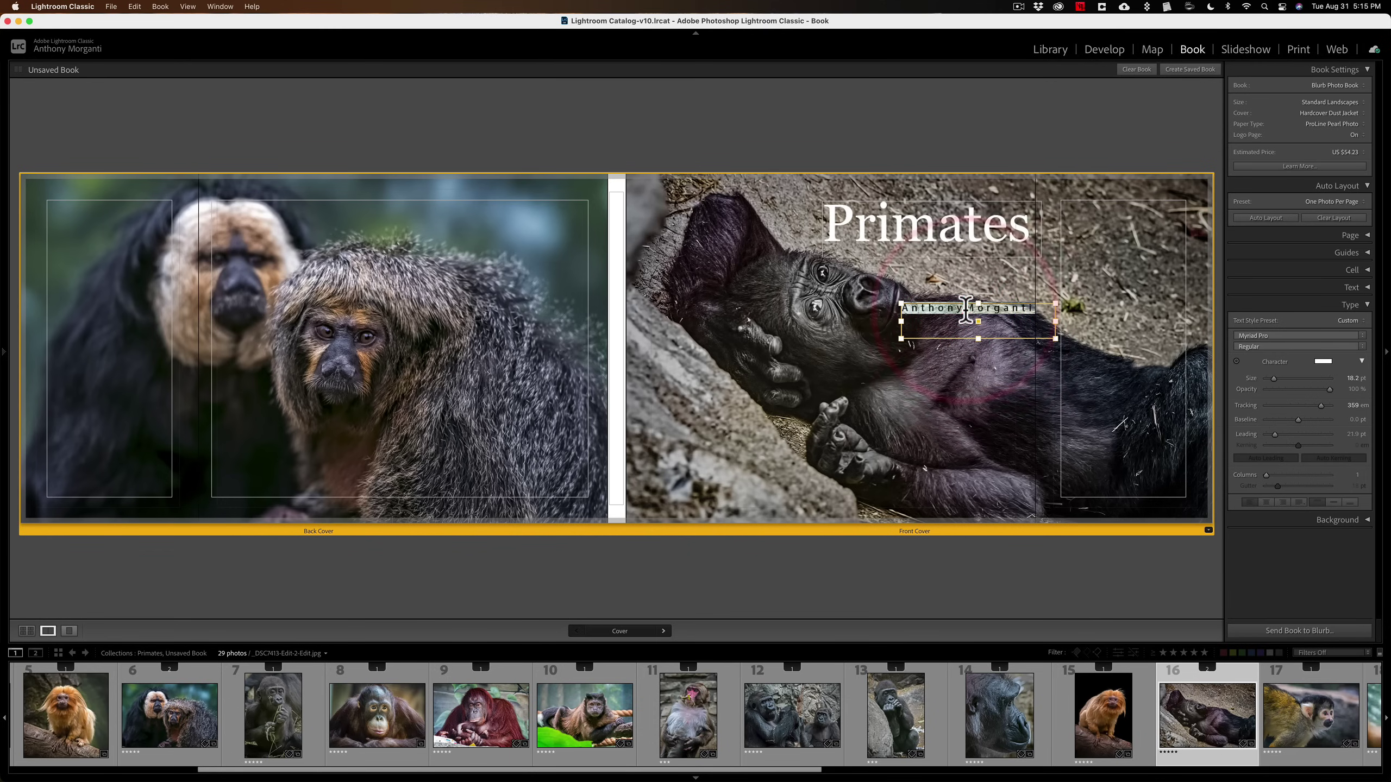
pyautogui.click(966, 328)
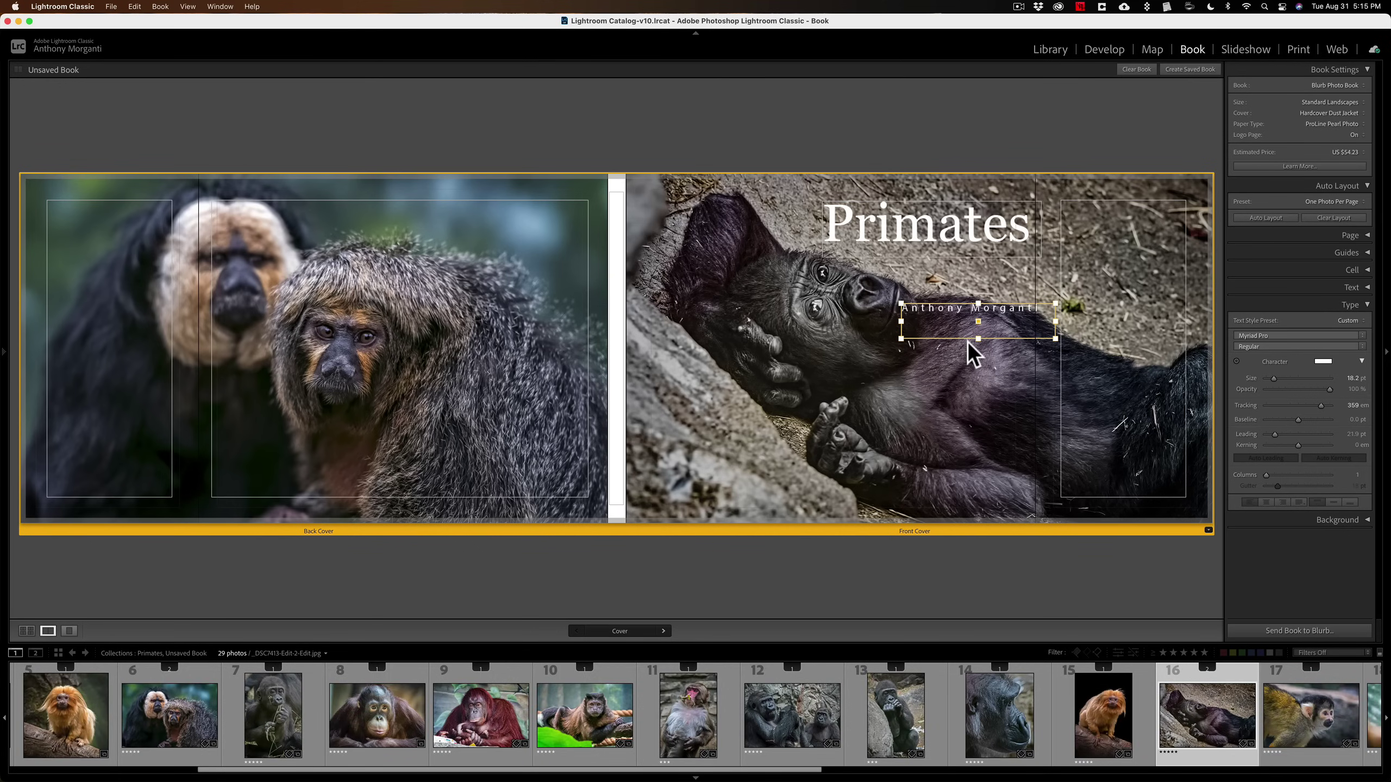
pyautogui.press('BackSpace')
pyautogui.press('Left')
pyautogui.press('Right')
# Move the author name cell up directly beneath the Primates title and check the cover without selection frames.
pyautogui.moveTo(979, 322); pyautogui.dragTo(965, 271)
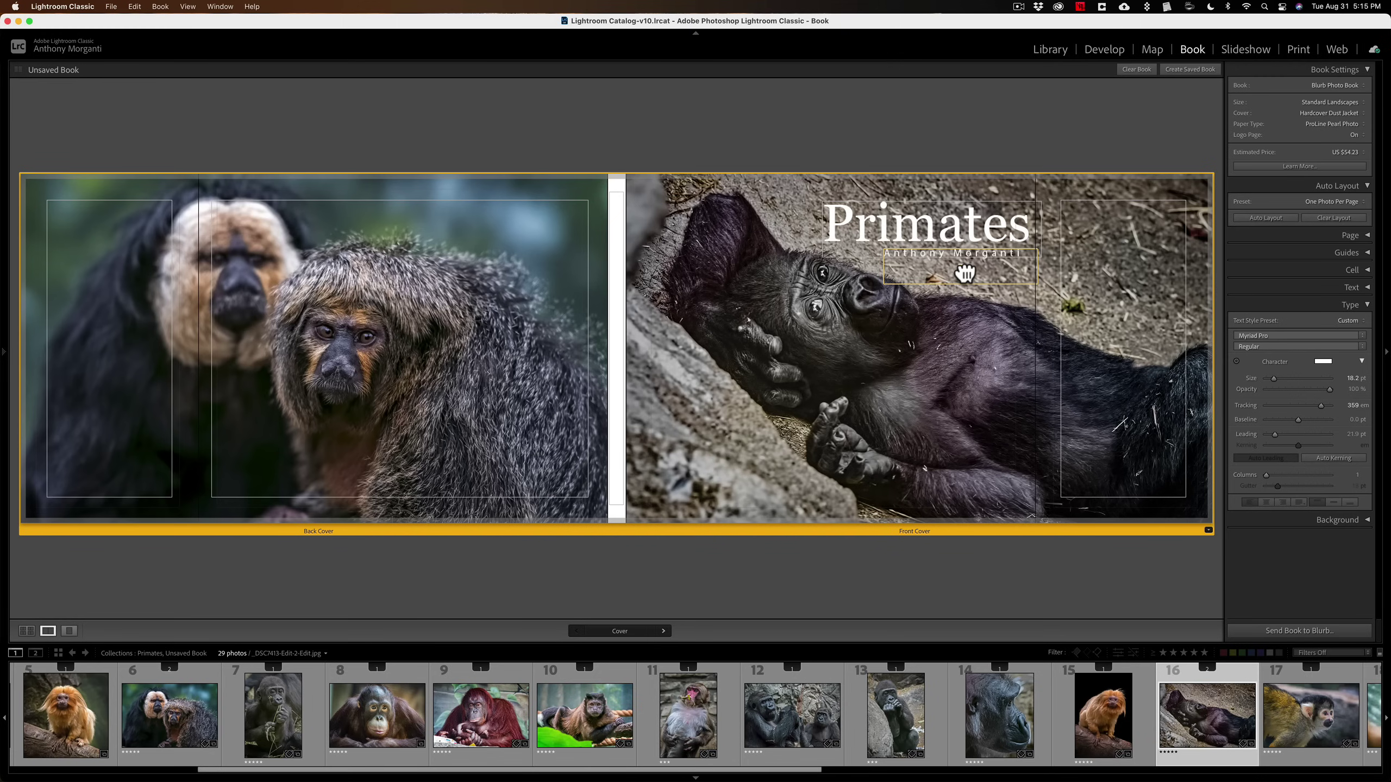
pyautogui.moveTo(966, 274); pyautogui.dragTo(966, 275)
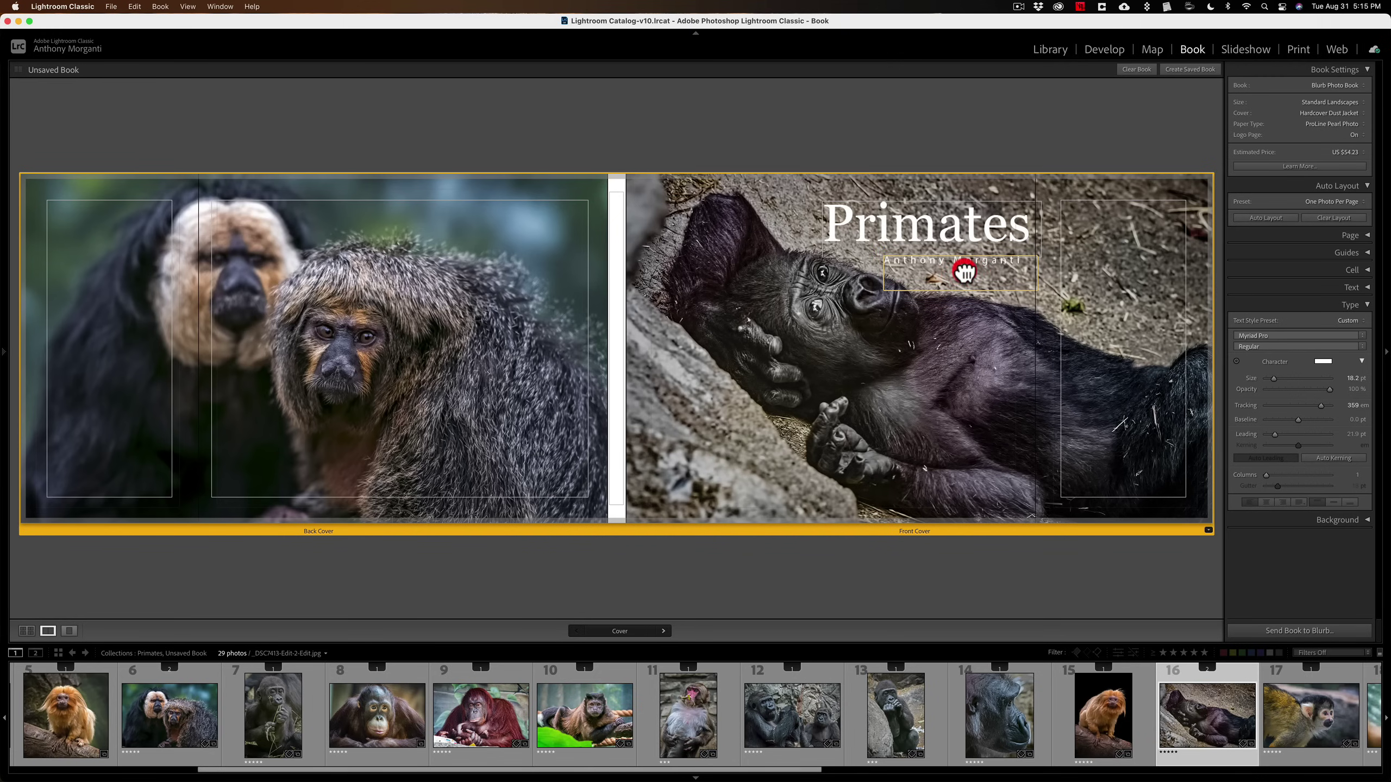
pyautogui.click(1009, 148)
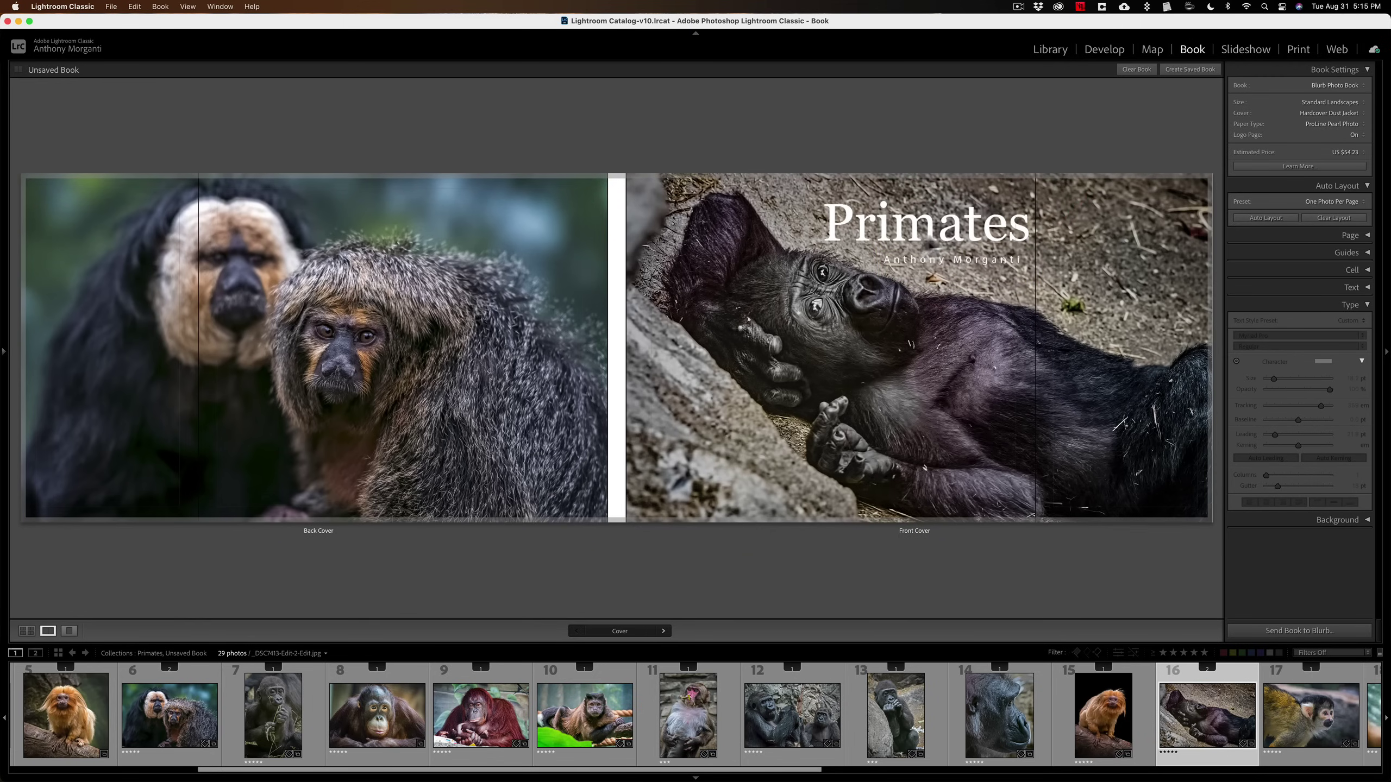
pyautogui.click(884, 241)
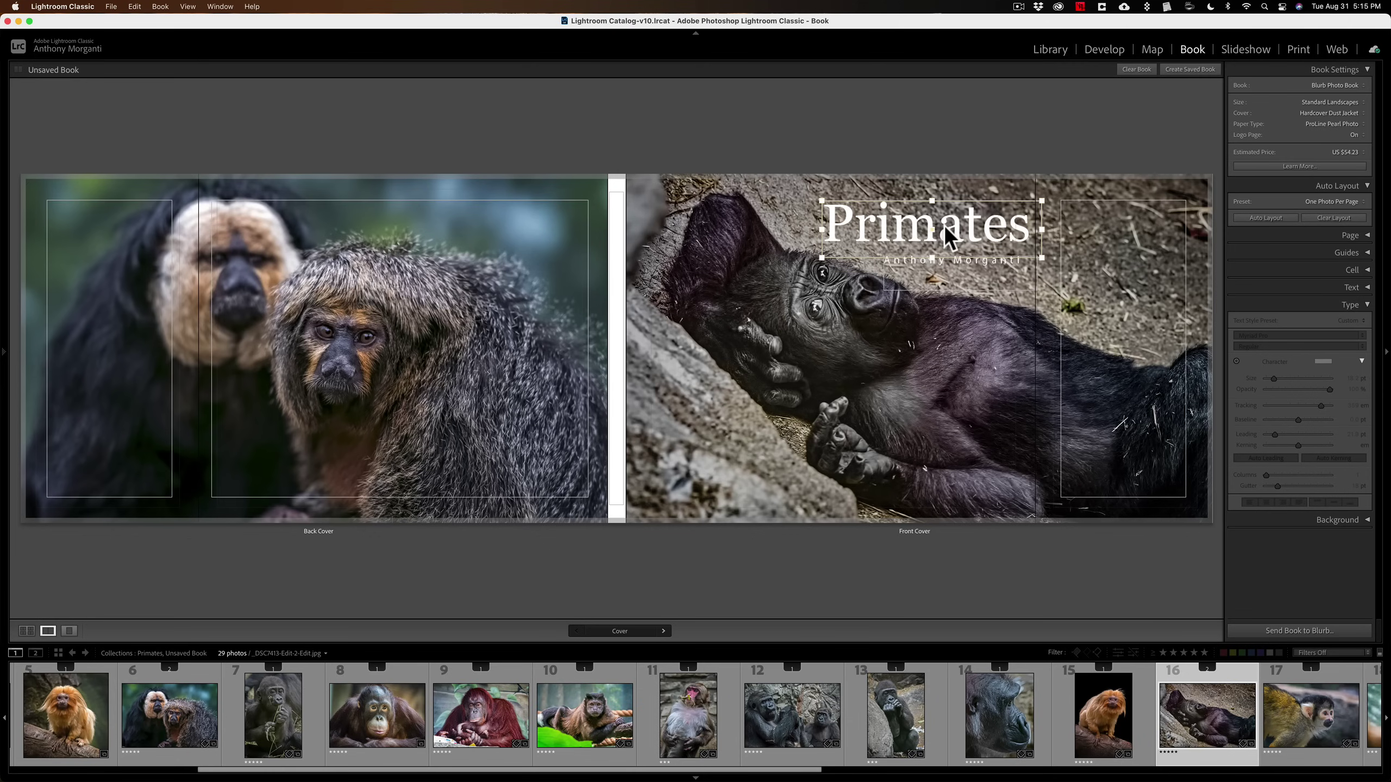
pyautogui.click(1000, 138)
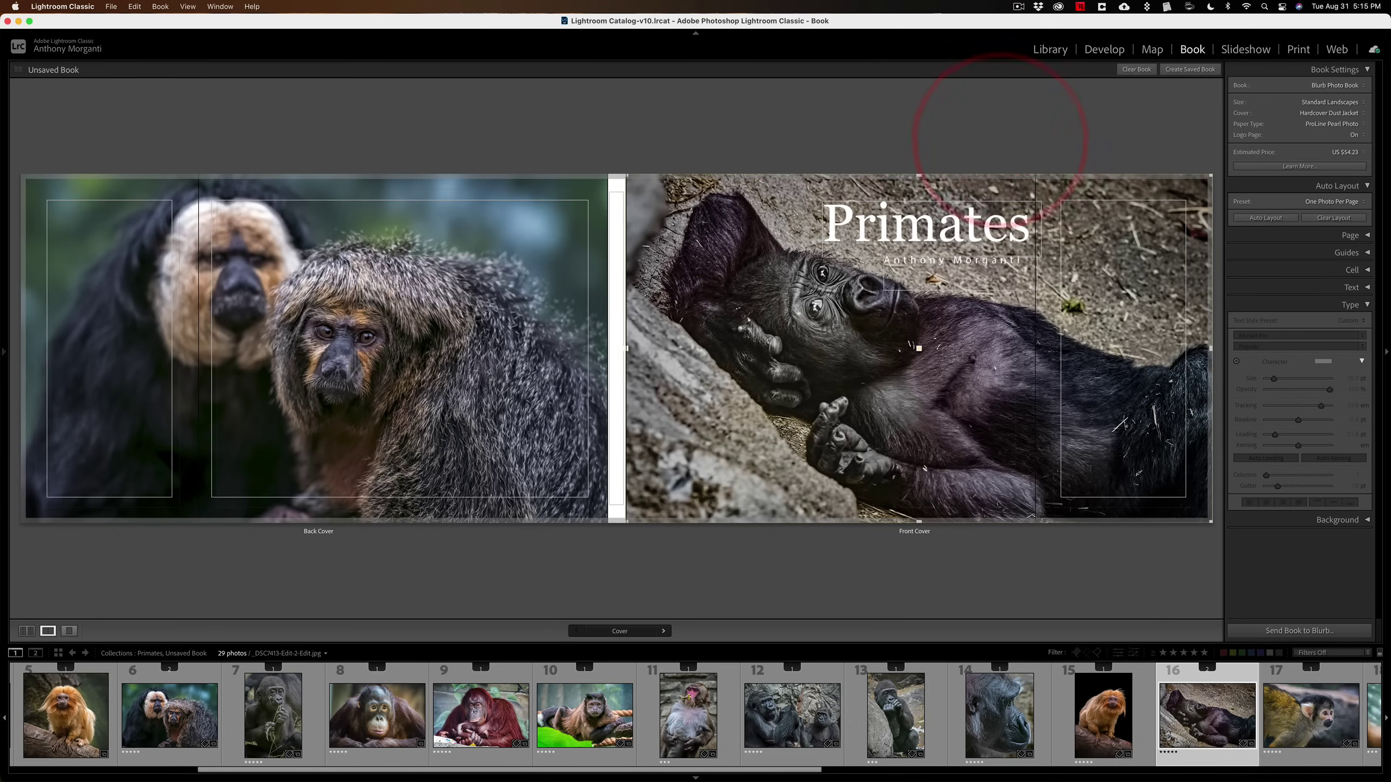
# Add a photo cell to the back cover over the outer flap's text area.
pyautogui.click(354, 256)
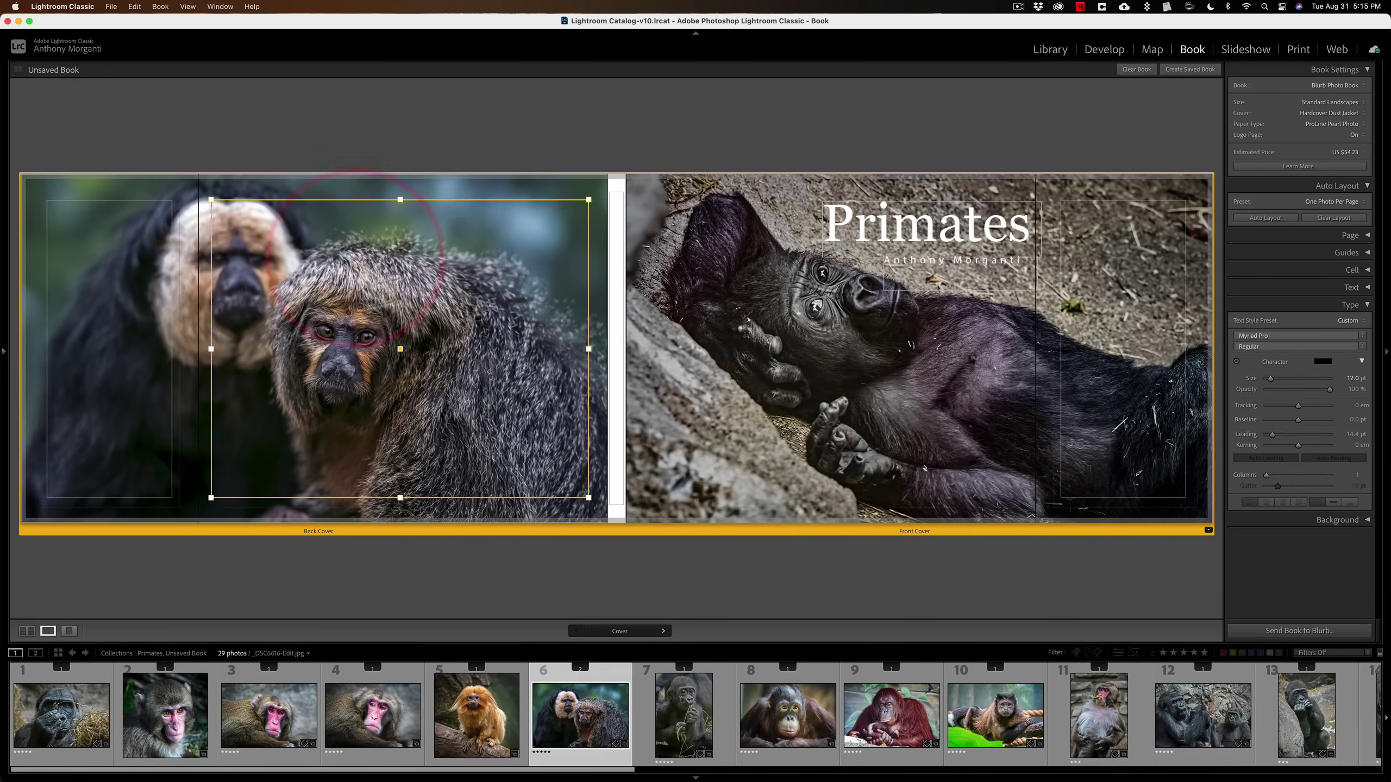
pyautogui.click(137, 285)
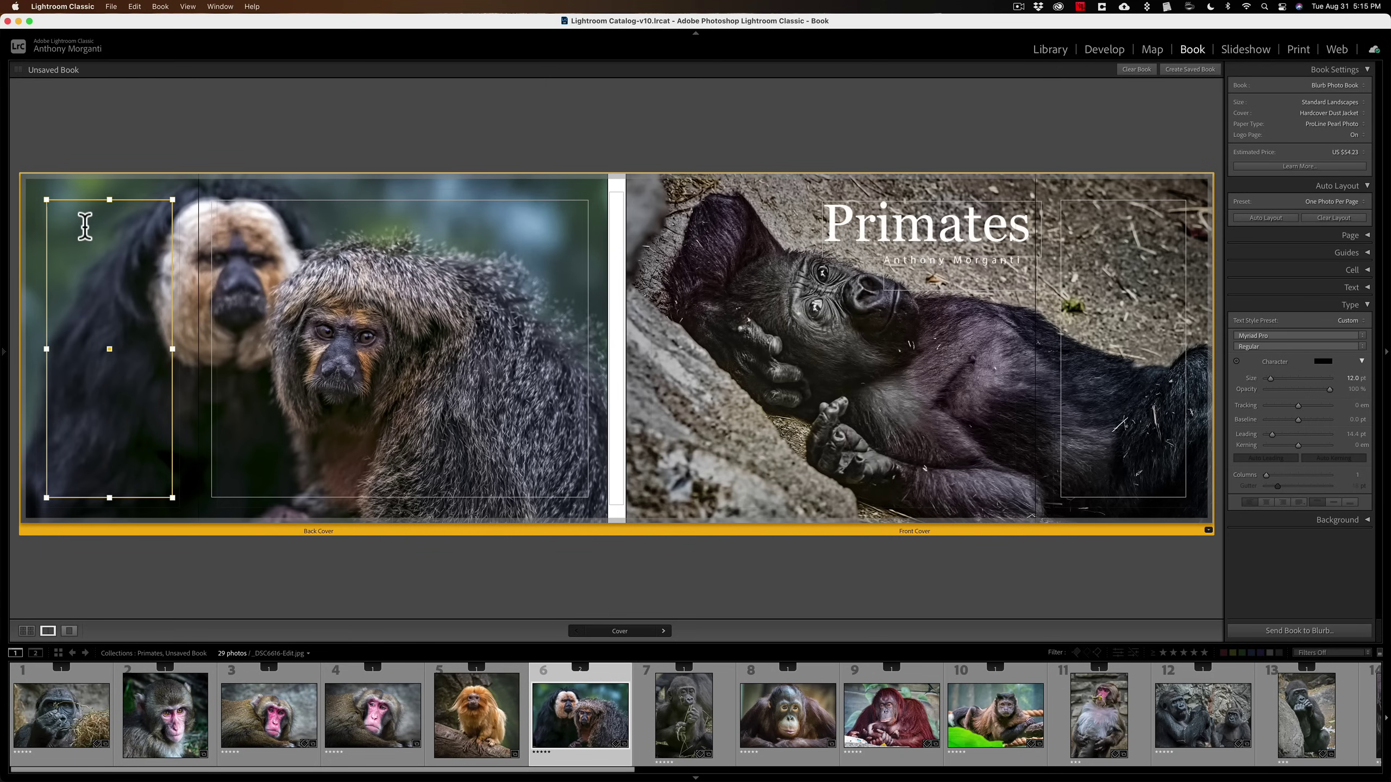
pyautogui.rightClick(121, 255)
pyautogui.moveTo(144, 350)
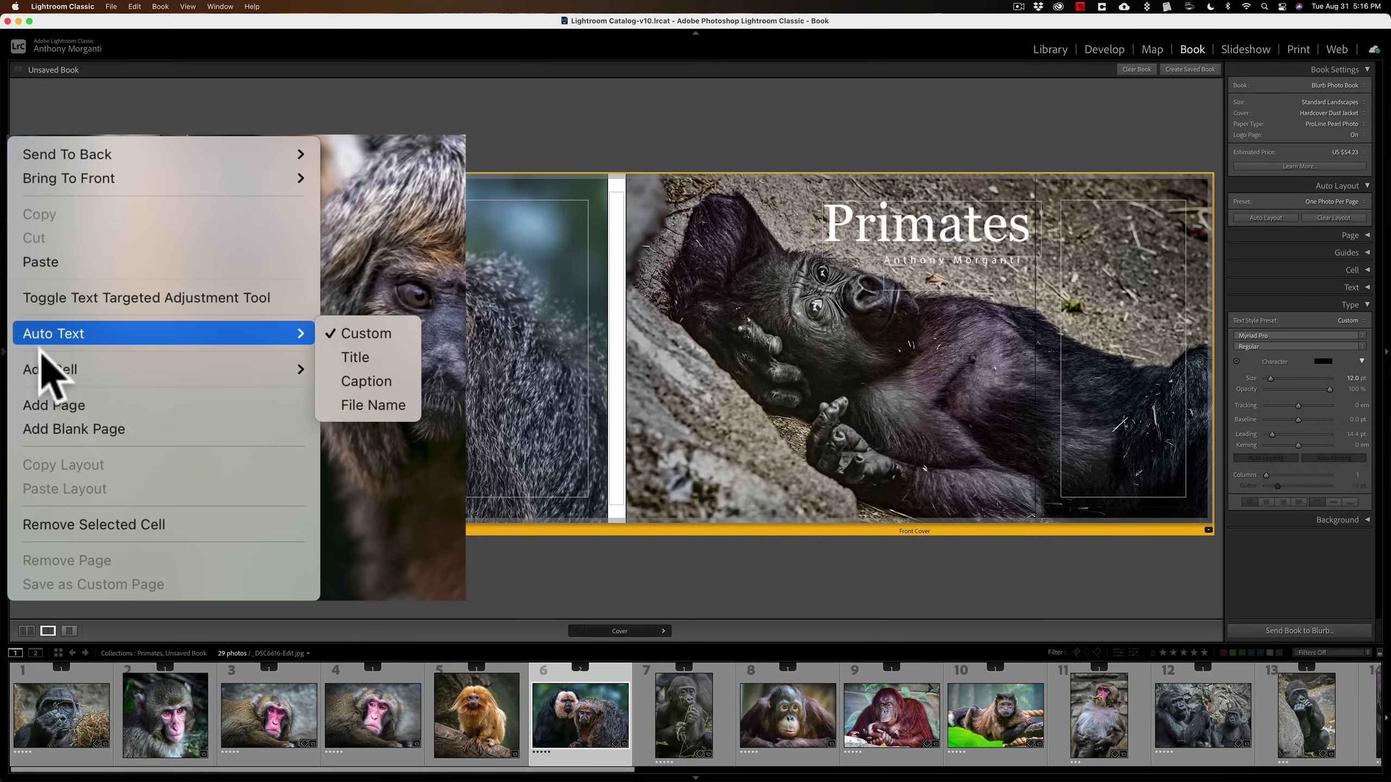
pyautogui.click(308, 368)
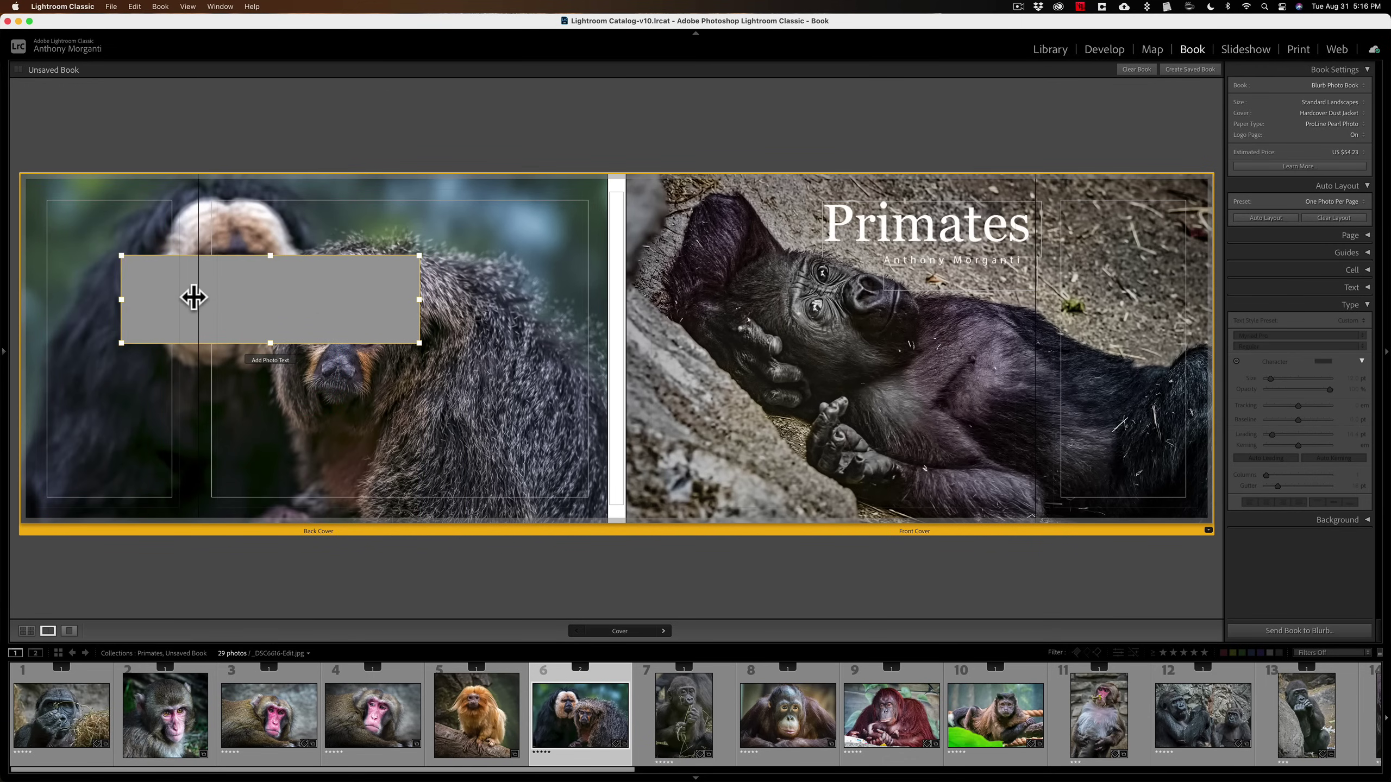
# Shrink the new photo cell to a small portrait shape and move it to the flap's upper outer corner.
pyautogui.moveTo(194, 297); pyautogui.dragTo(167, 299)
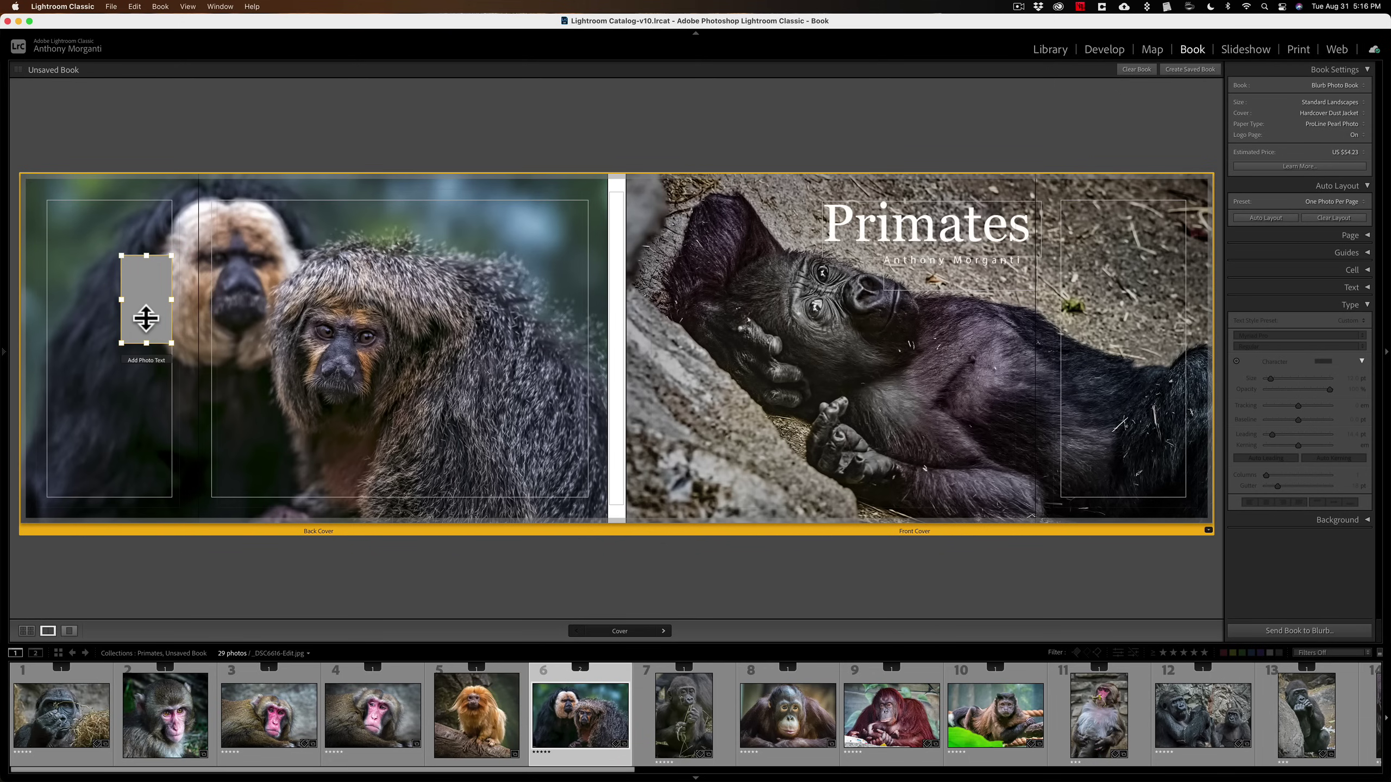
pyautogui.moveTo(144, 320); pyautogui.dragTo(143, 316)
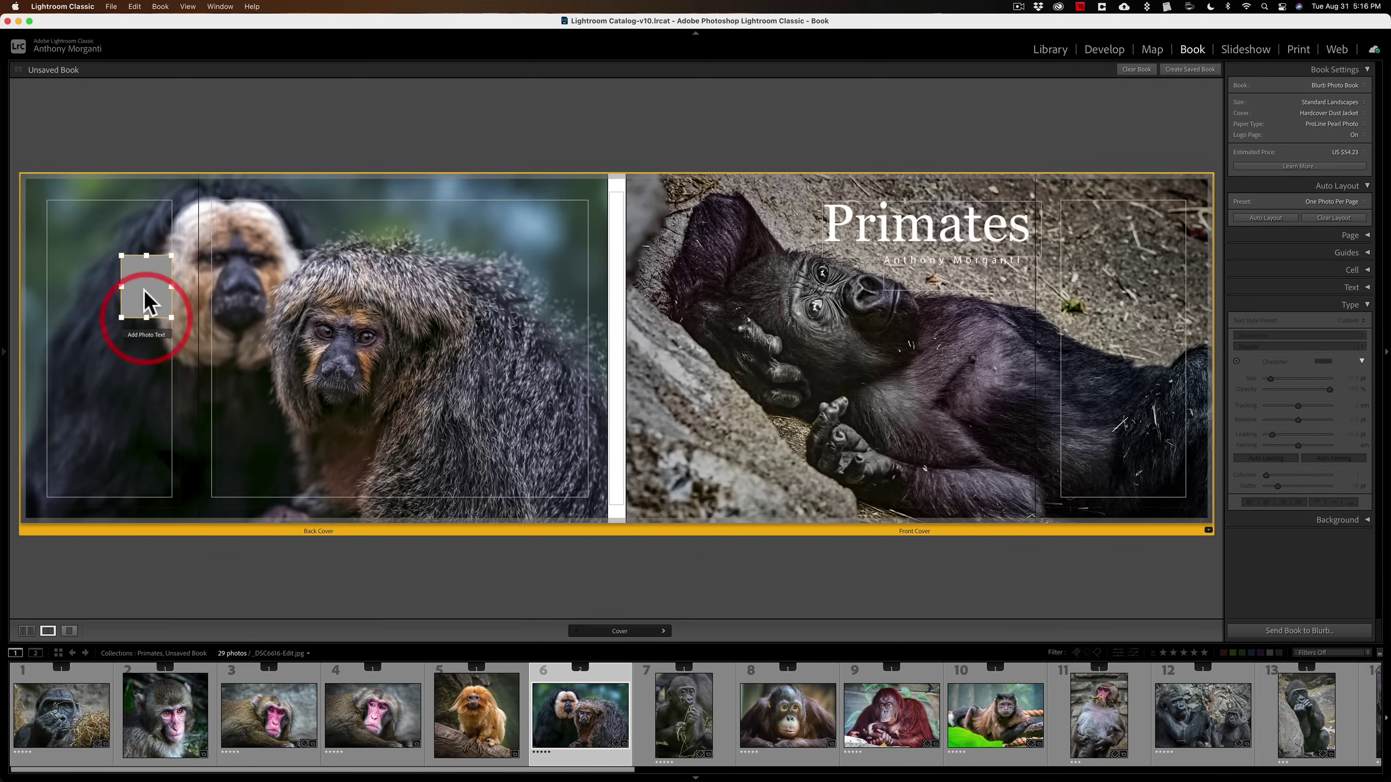
pyautogui.click(81, 240)
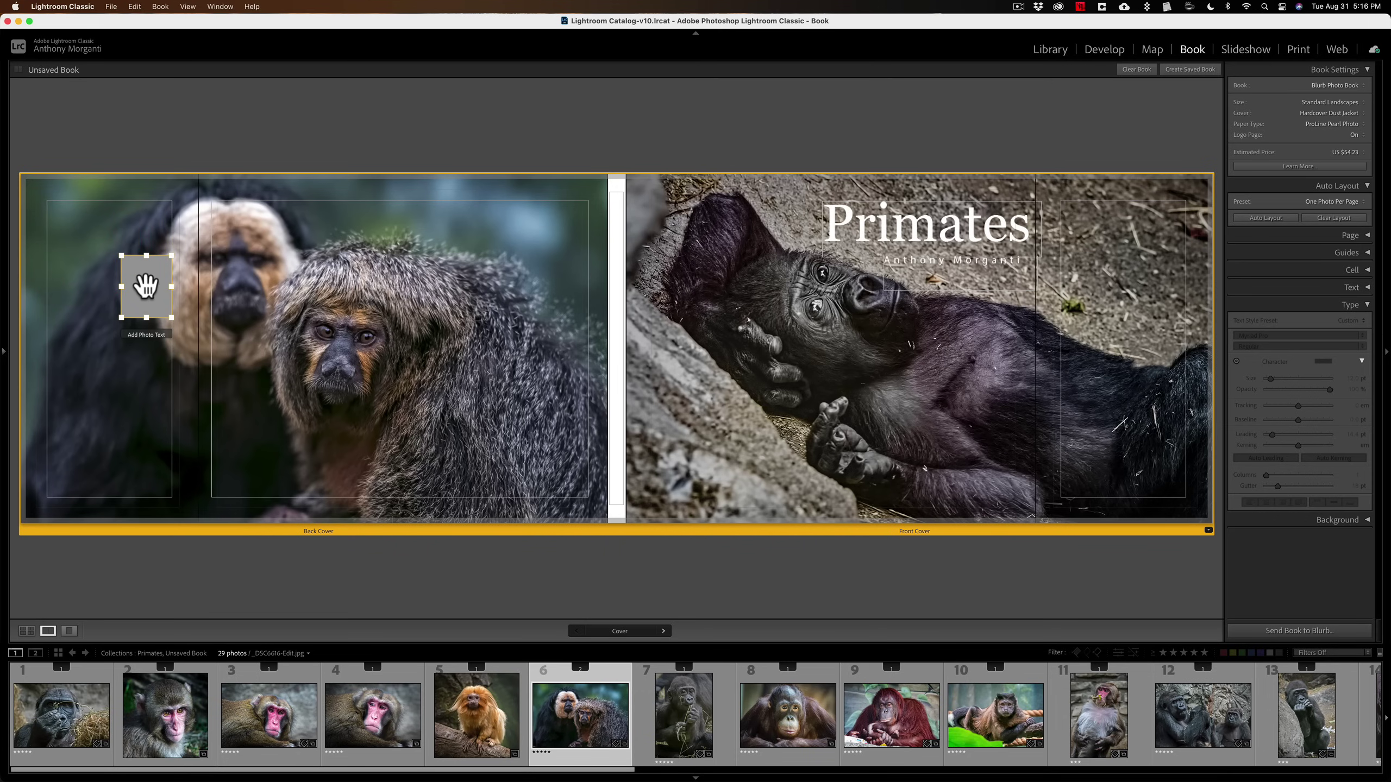
pyautogui.moveTo(146, 286); pyautogui.dragTo(81, 243)
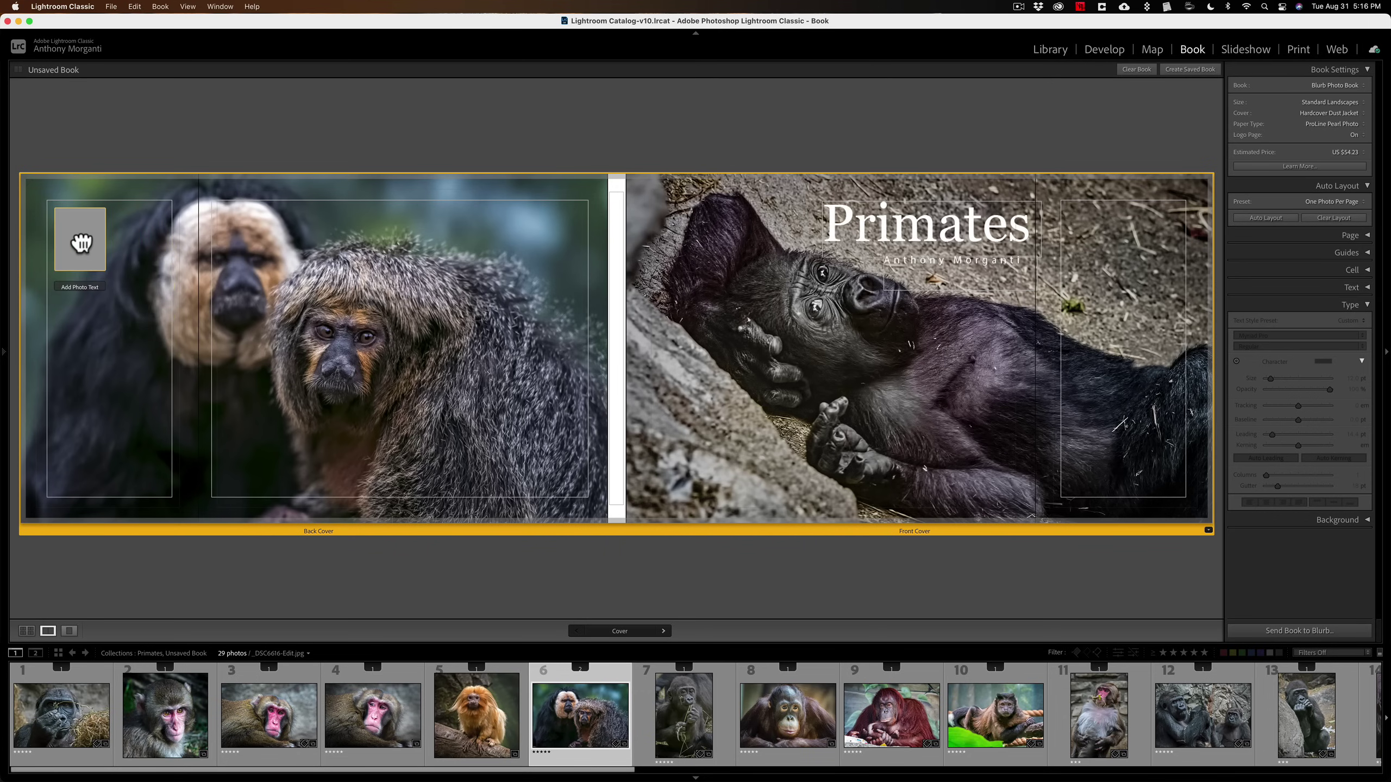
pyautogui.click(81, 241)
# Add the portrait from the Me collection to the Primates collection in the Library module and open Primates.
pyautogui.hscroll(5, 1147, 760)
pyautogui.hscroll(-10, 1144, 751)
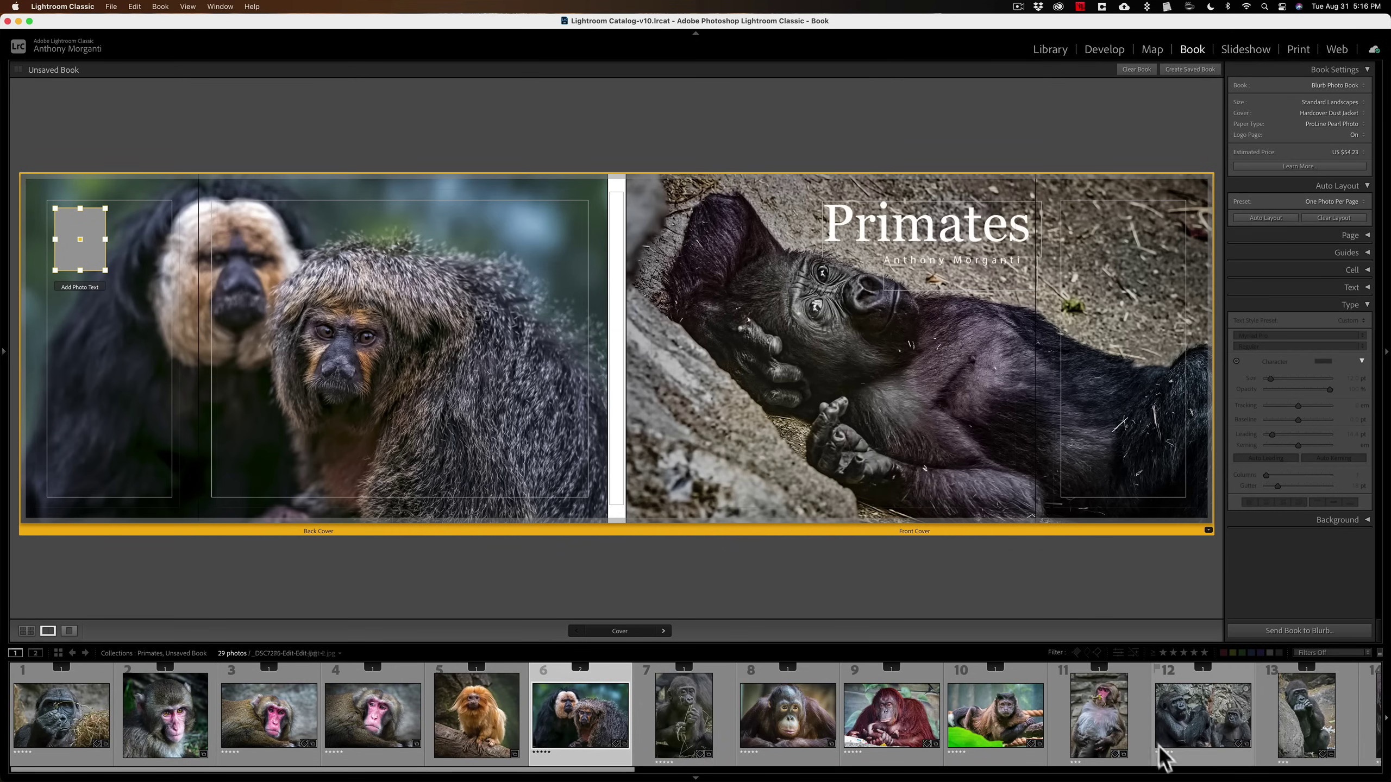
pyautogui.click(1205, 219)
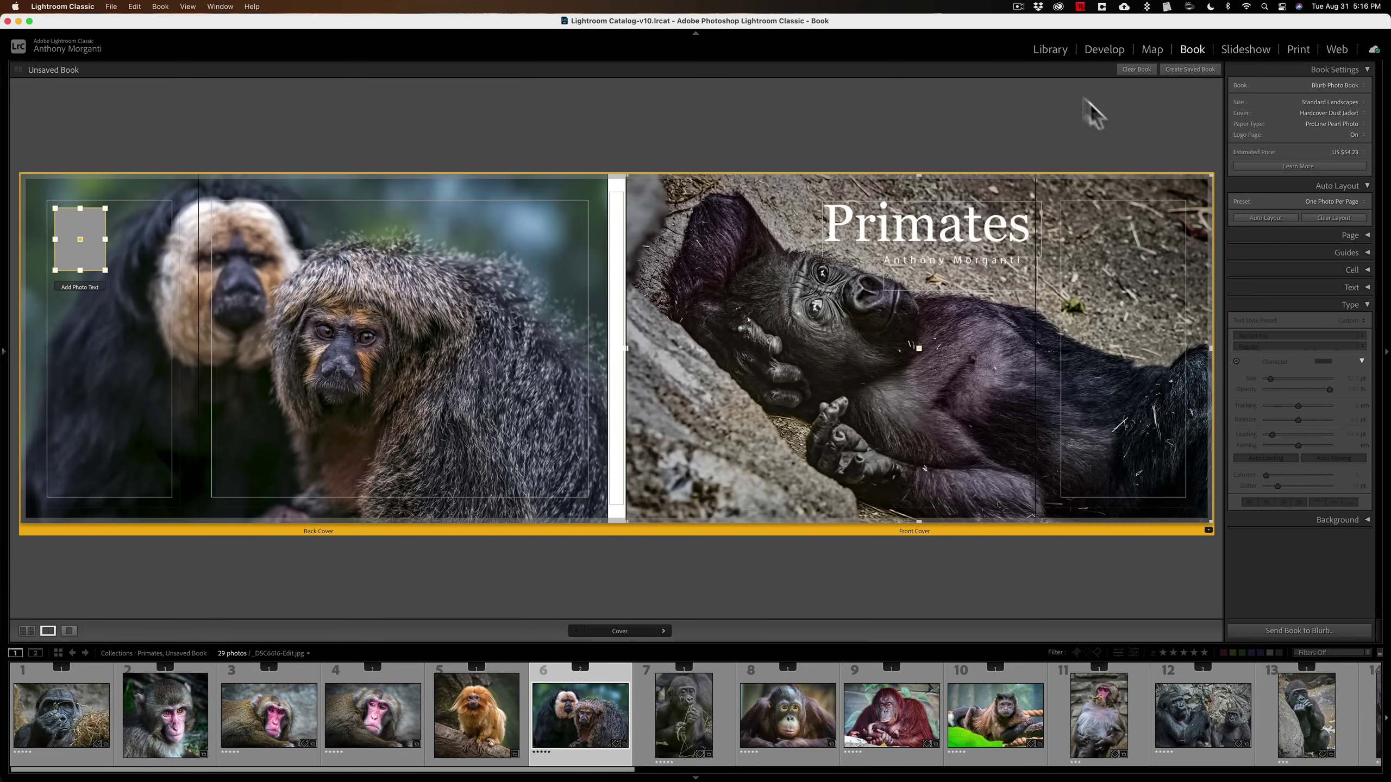
pyautogui.click(1051, 48)
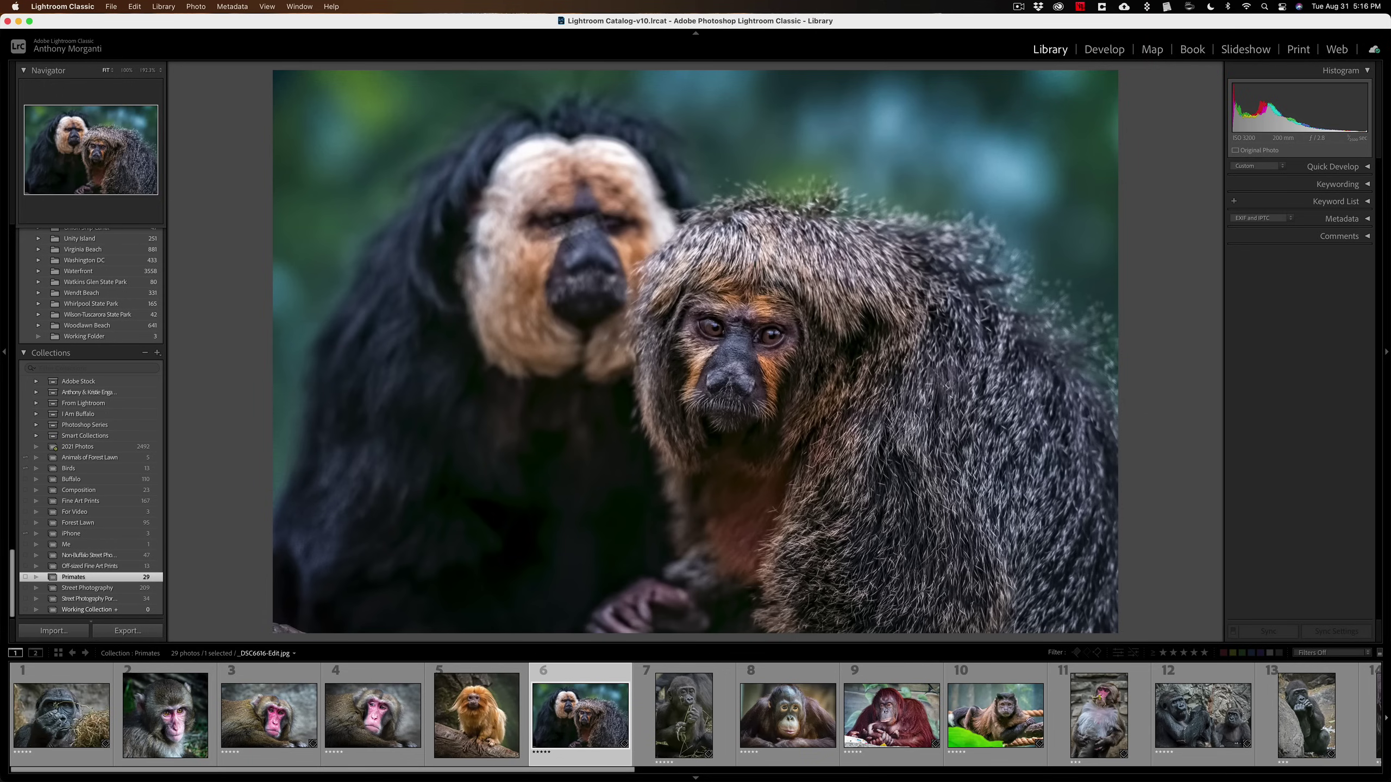
pyautogui.click(68, 543)
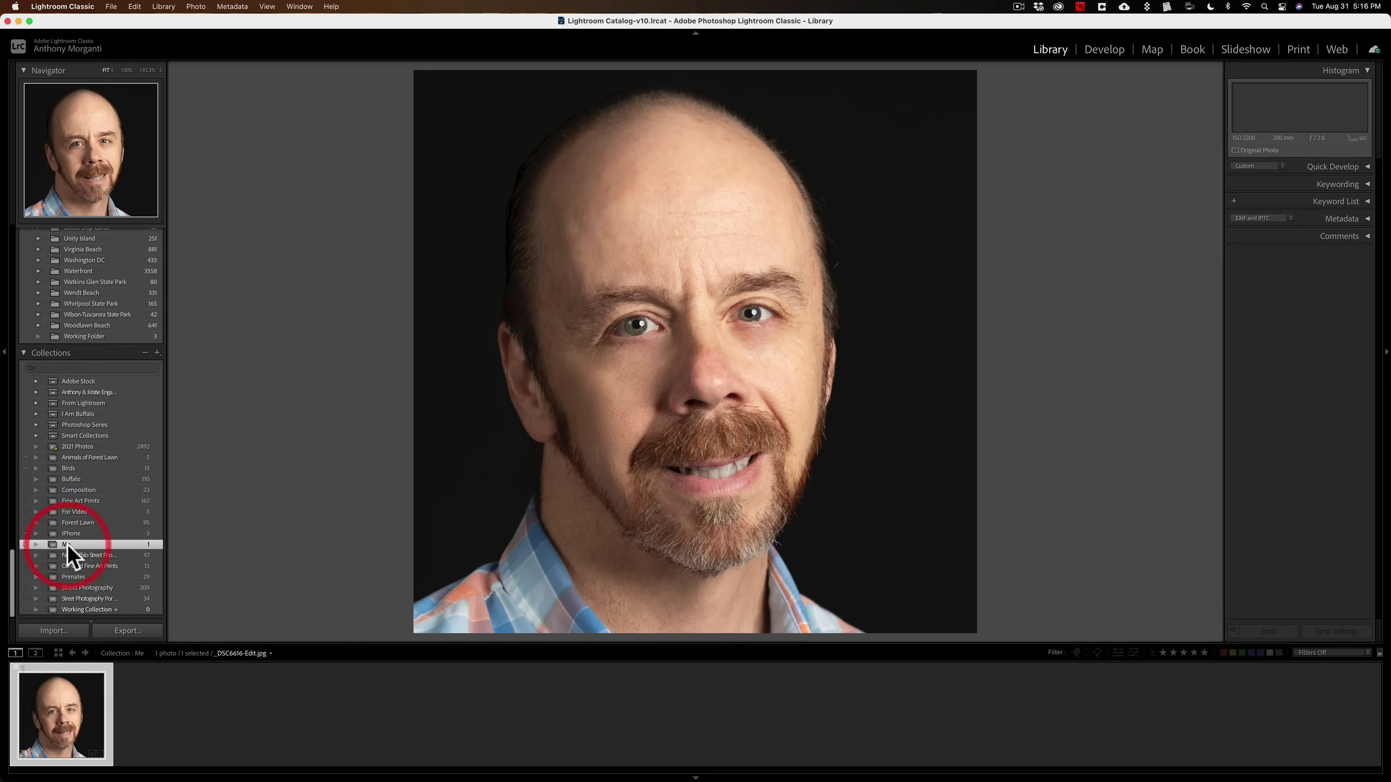
pyautogui.moveTo(76, 691); pyautogui.dragTo(111, 572)
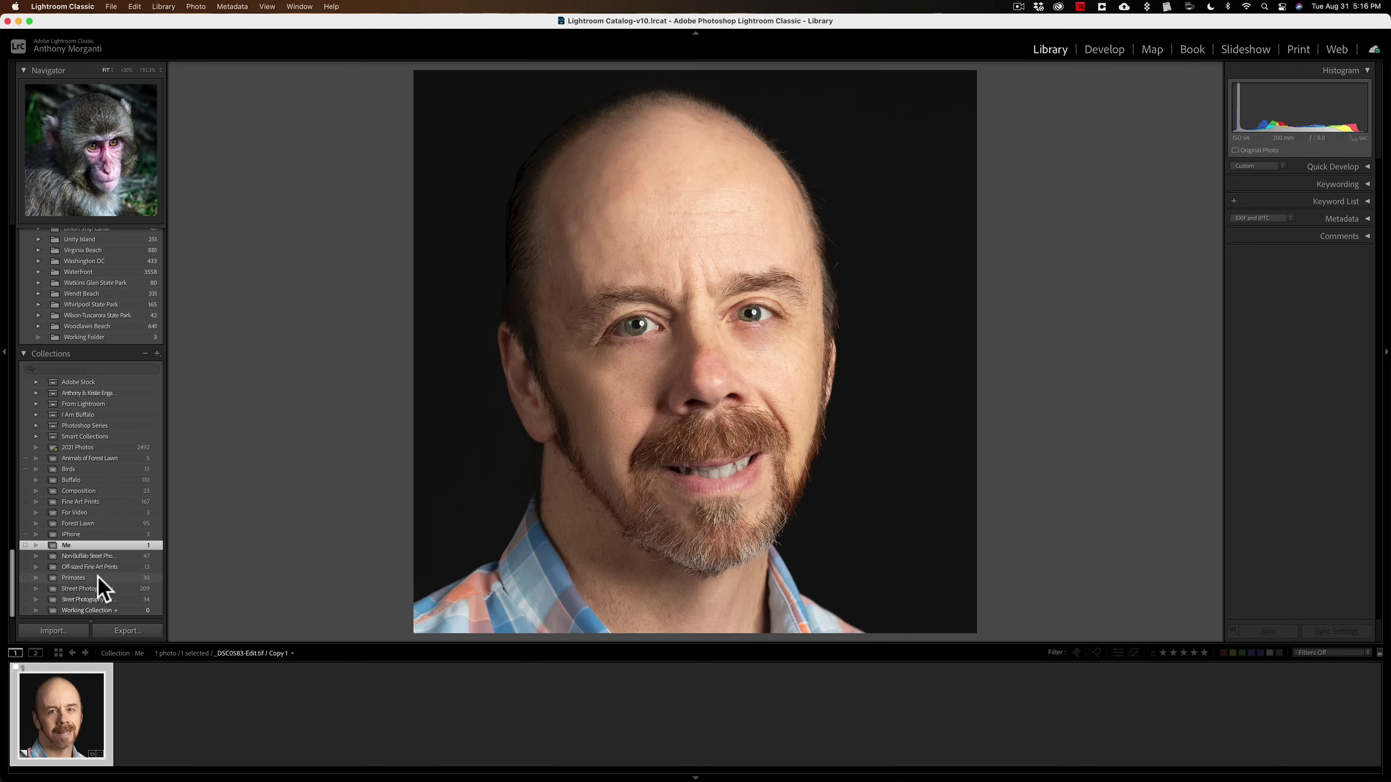
pyautogui.click(96, 577)
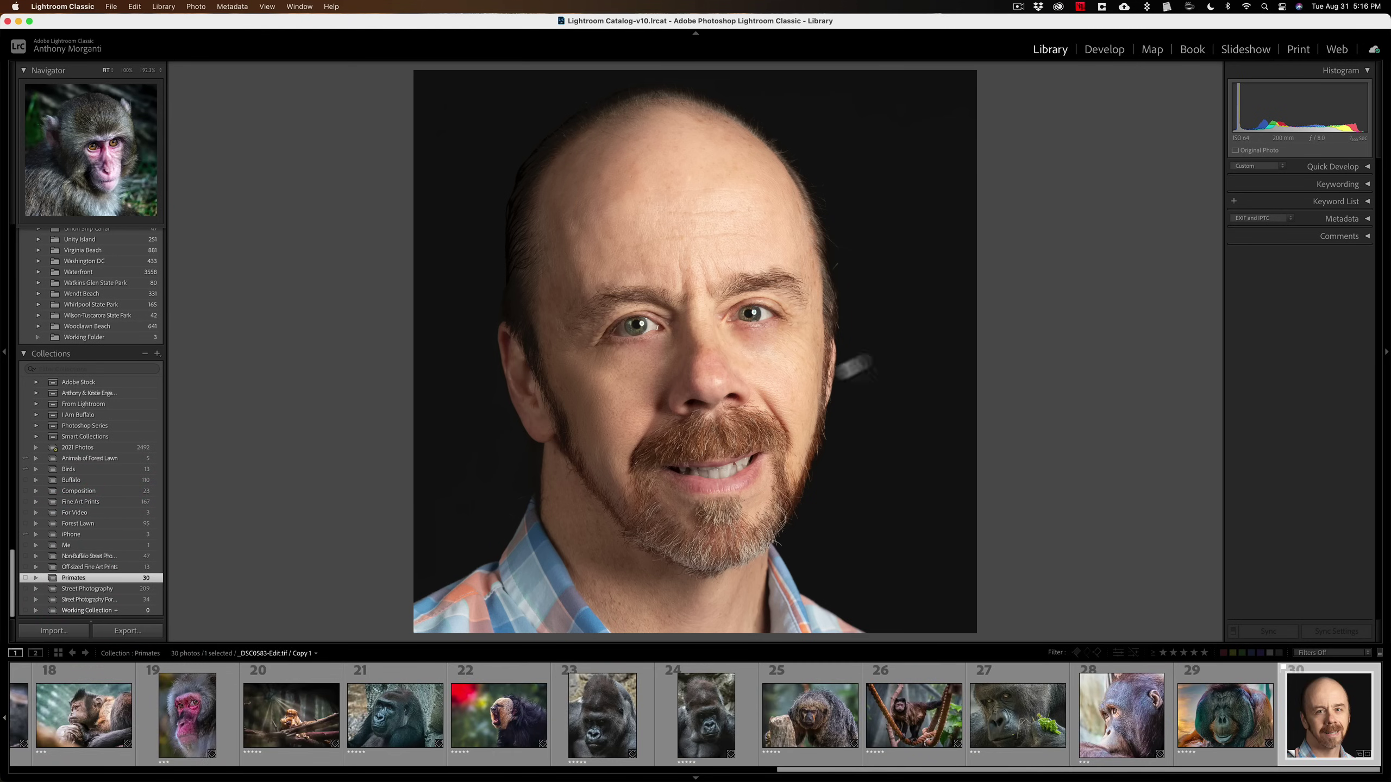
# Return to the book, place the portrait in the back flap's photo cell, and trim the cell's height and width around it.
pyautogui.click(1194, 51)
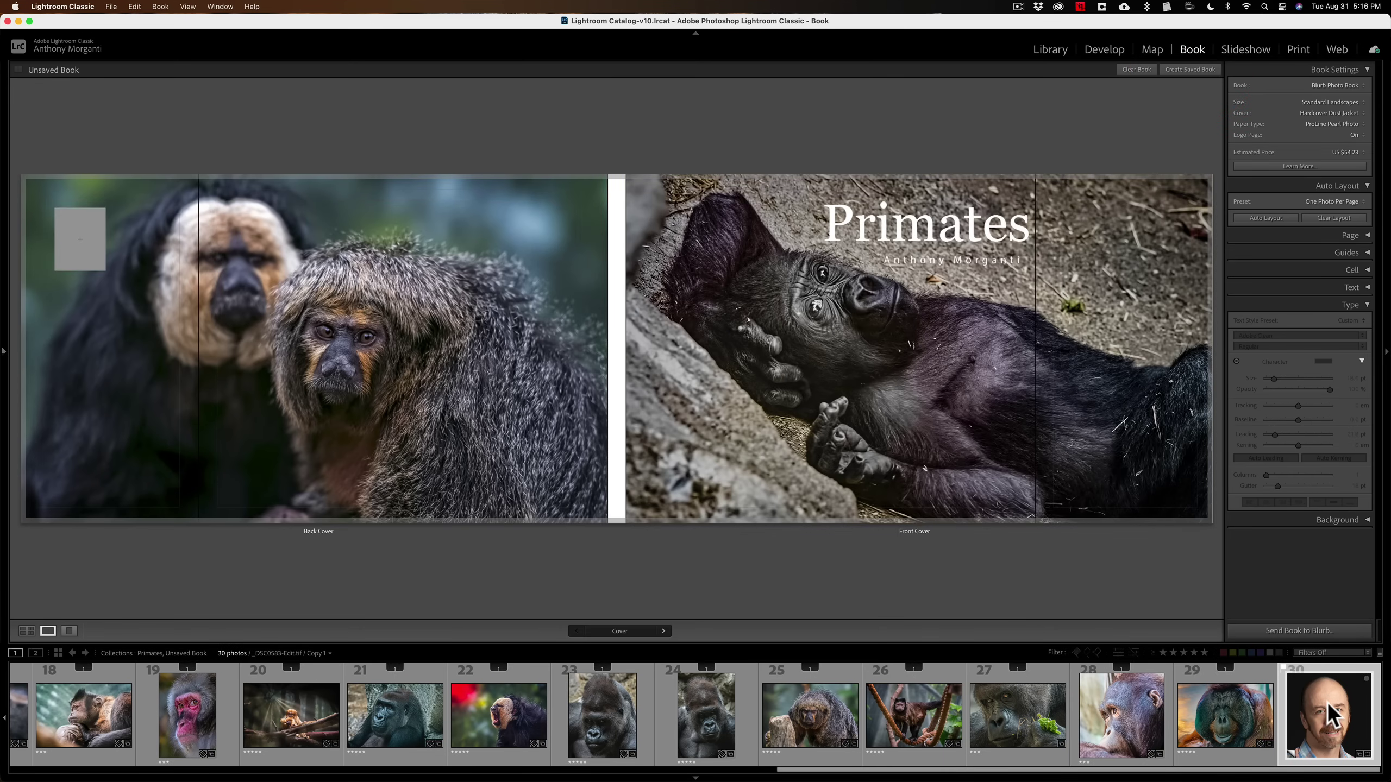
pyautogui.moveTo(1331, 713); pyautogui.dragTo(84, 242)
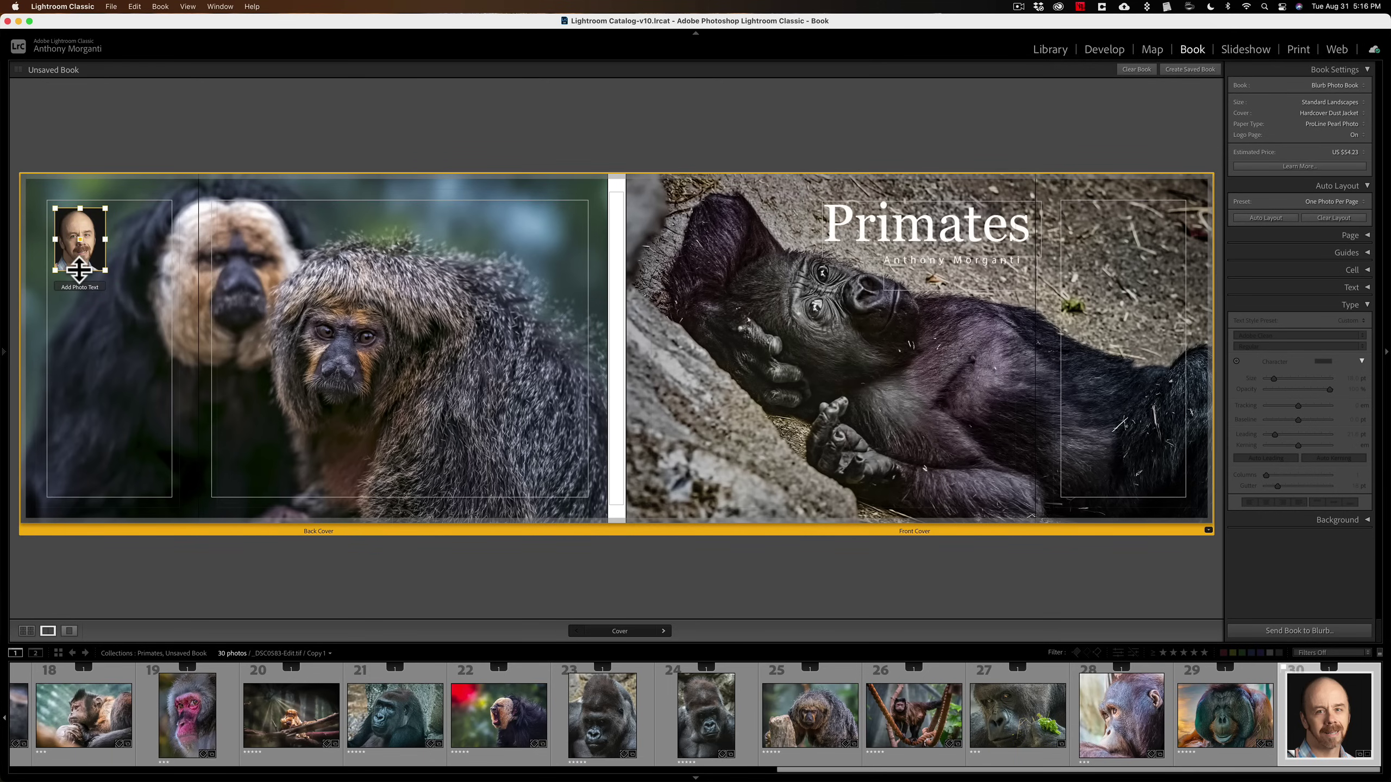
pyautogui.moveTo(80, 260); pyautogui.dragTo(79, 255)
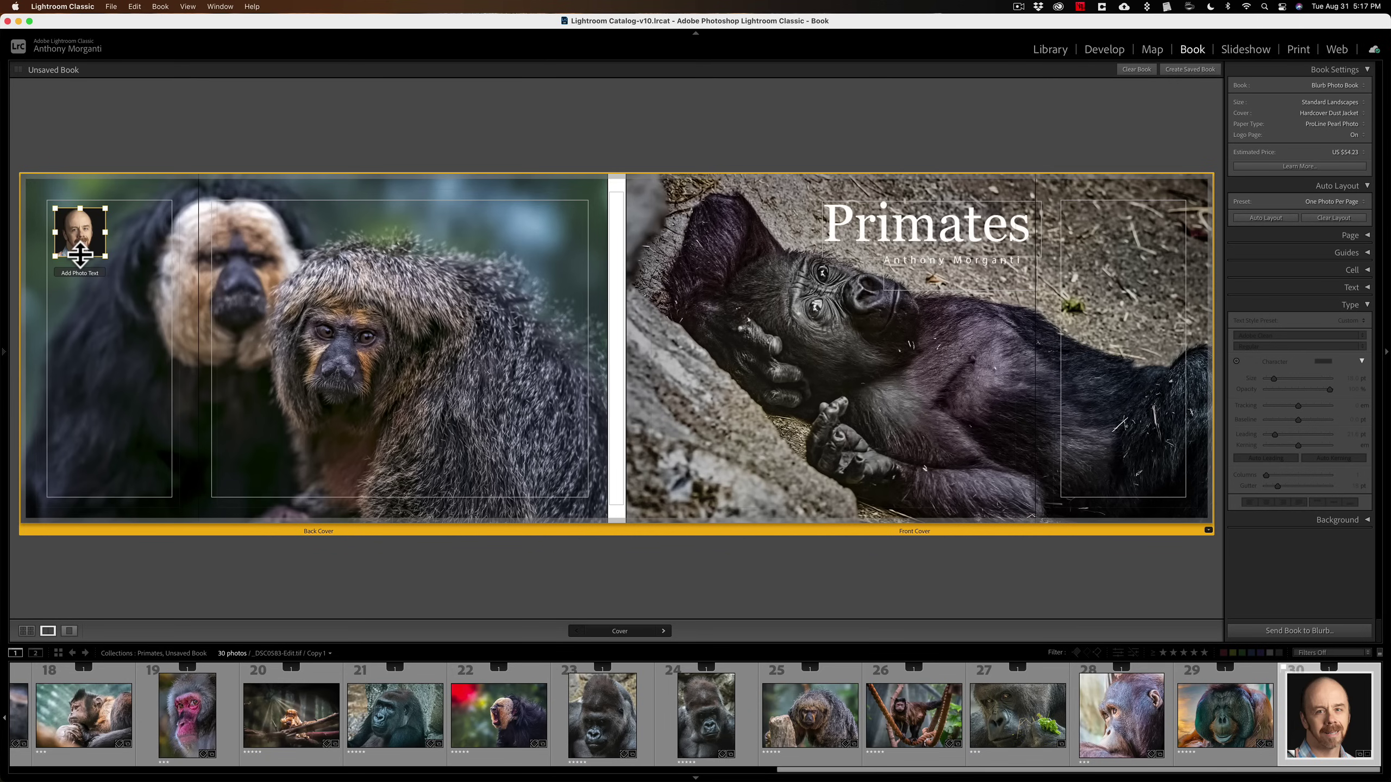
pyautogui.click(79, 233)
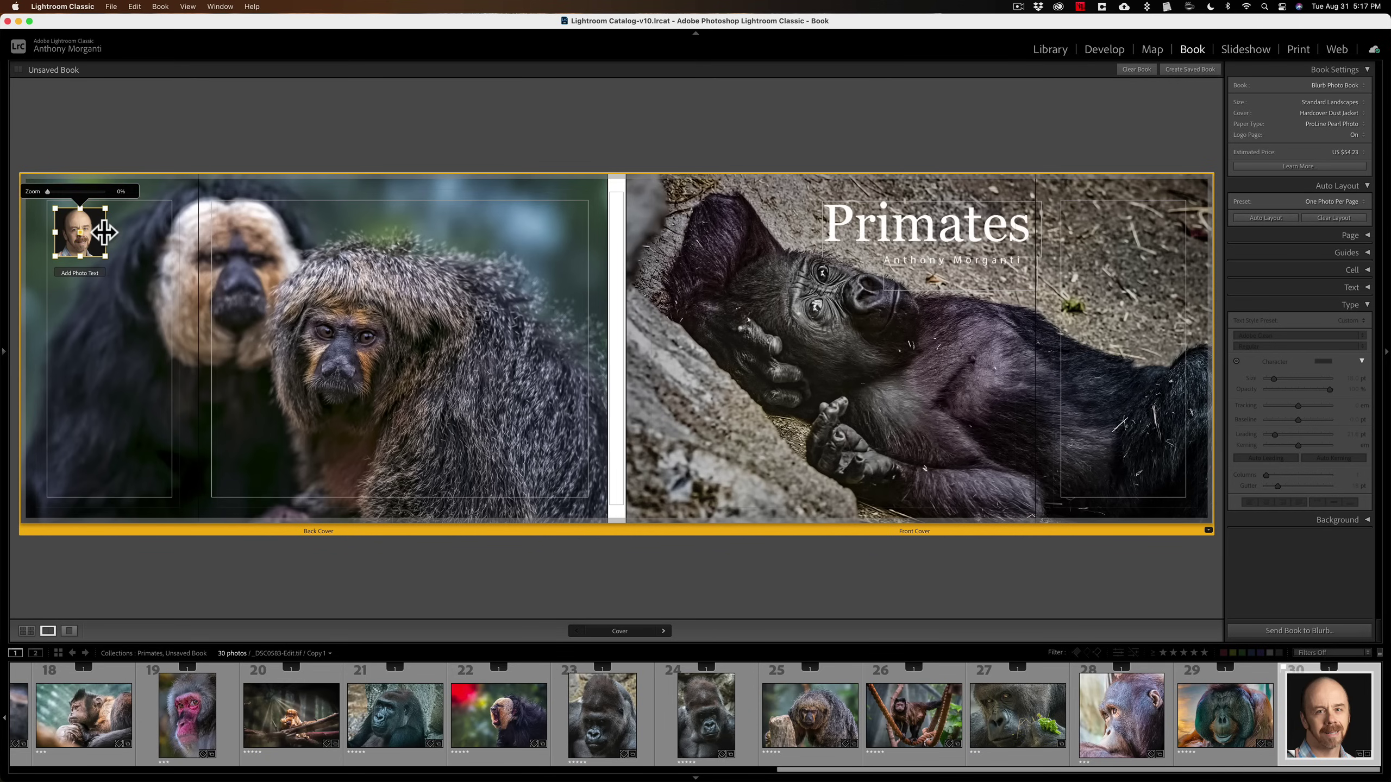
pyautogui.moveTo(106, 233); pyautogui.dragTo(97, 232)
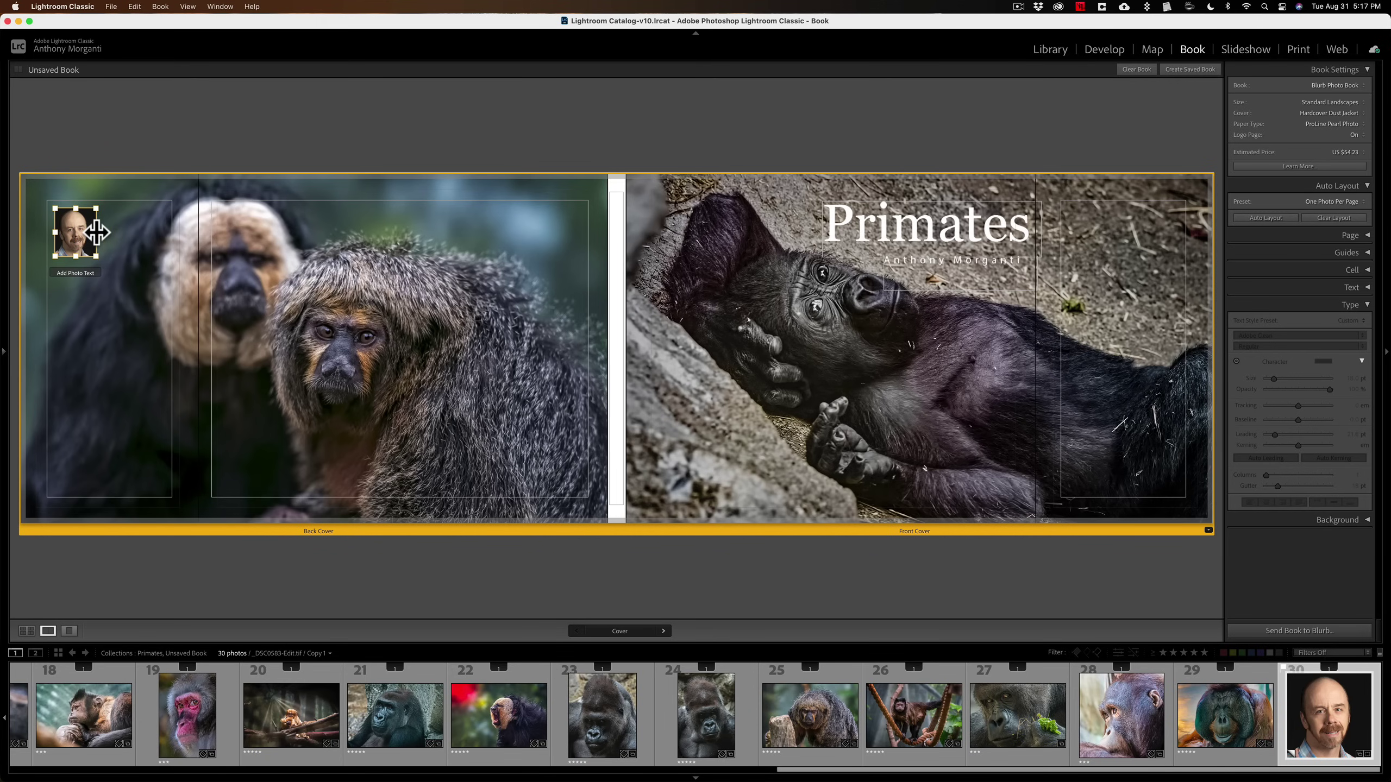
# Add a Photo Description text cell to the back cover from the outer flap's text area.
pyautogui.click(100, 283)
pyautogui.click(90, 276)
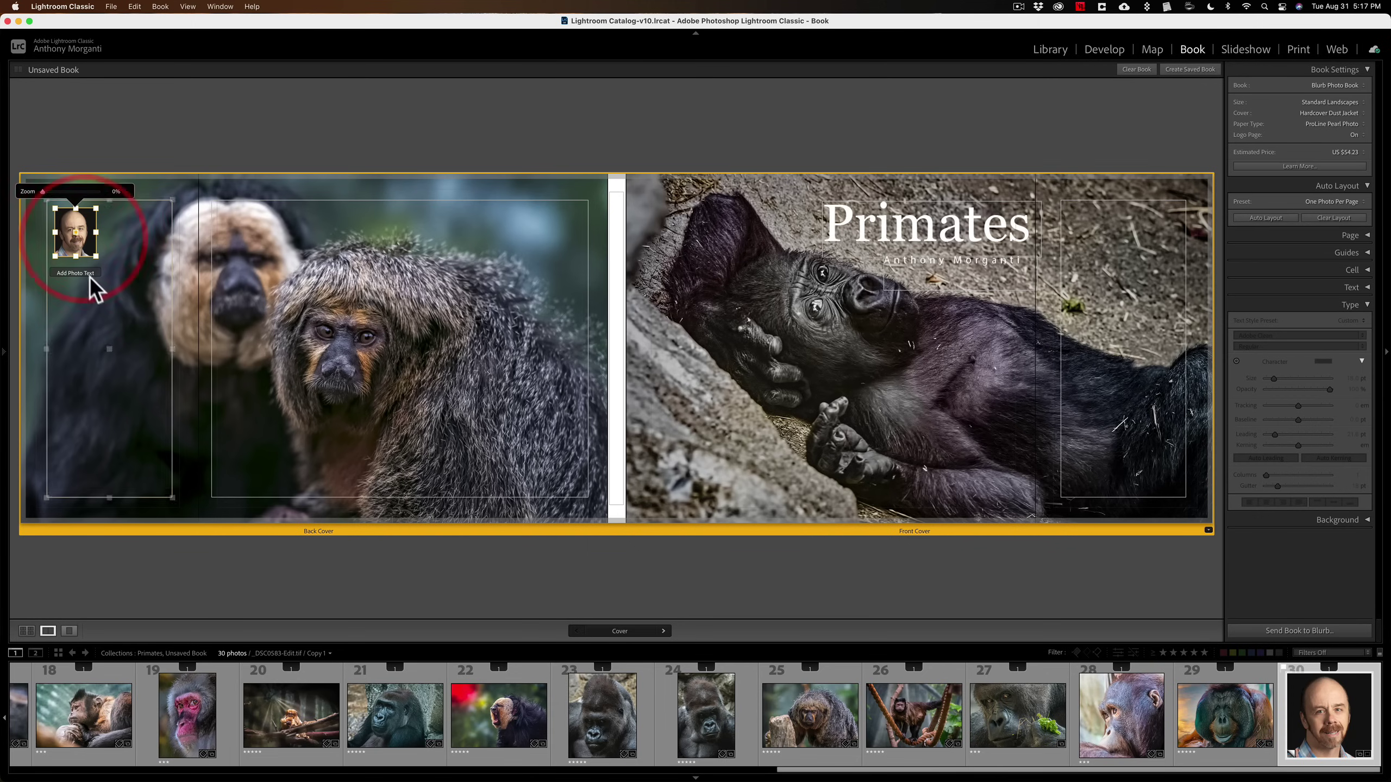
pyautogui.click(97, 303)
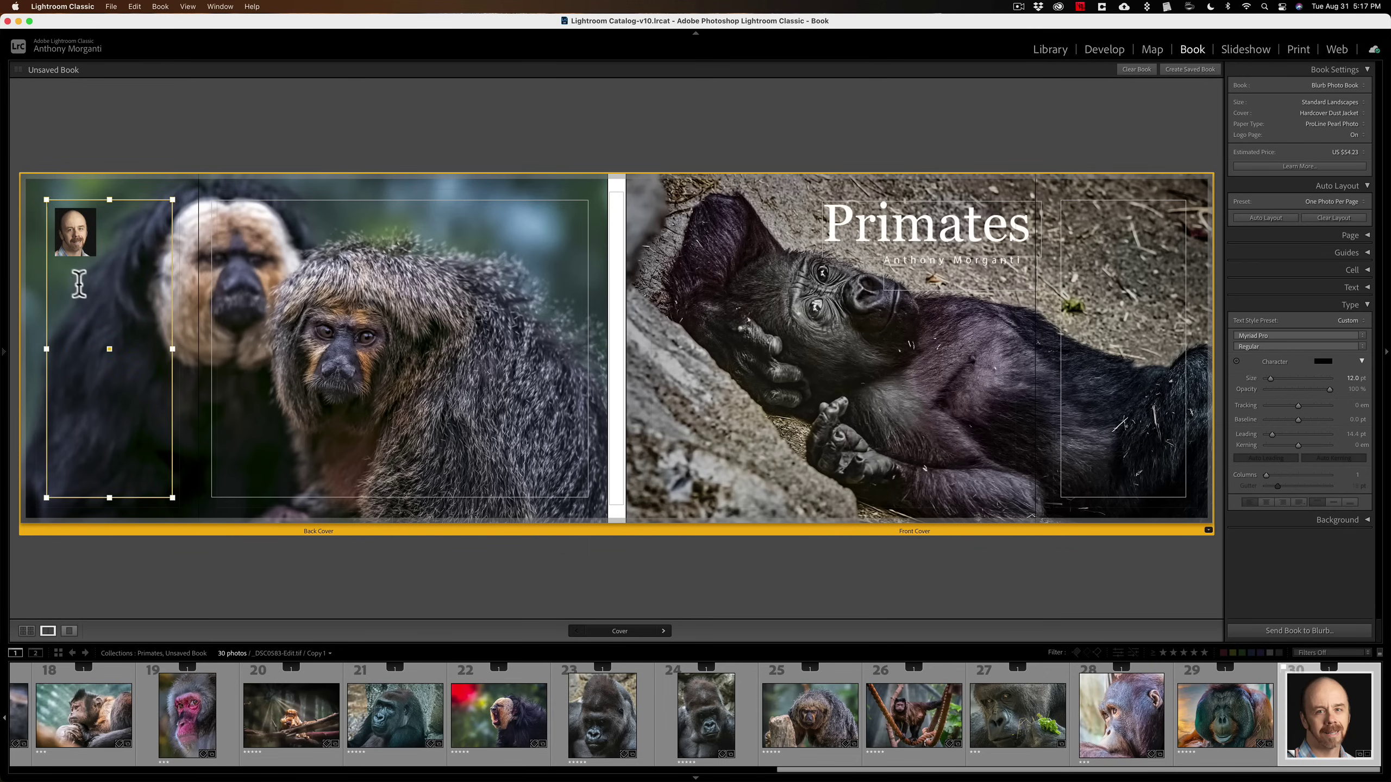
pyautogui.rightClick(107, 276)
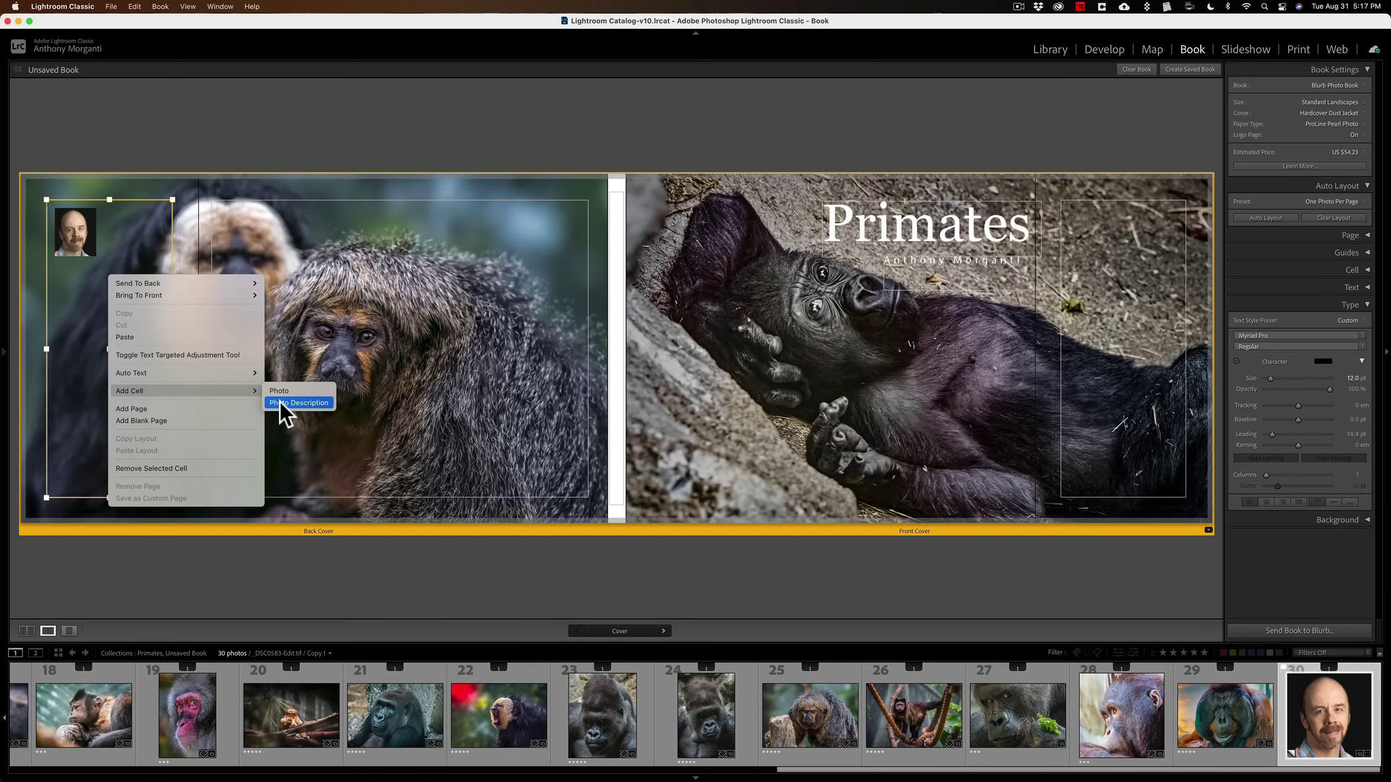
pyautogui.click(280, 403)
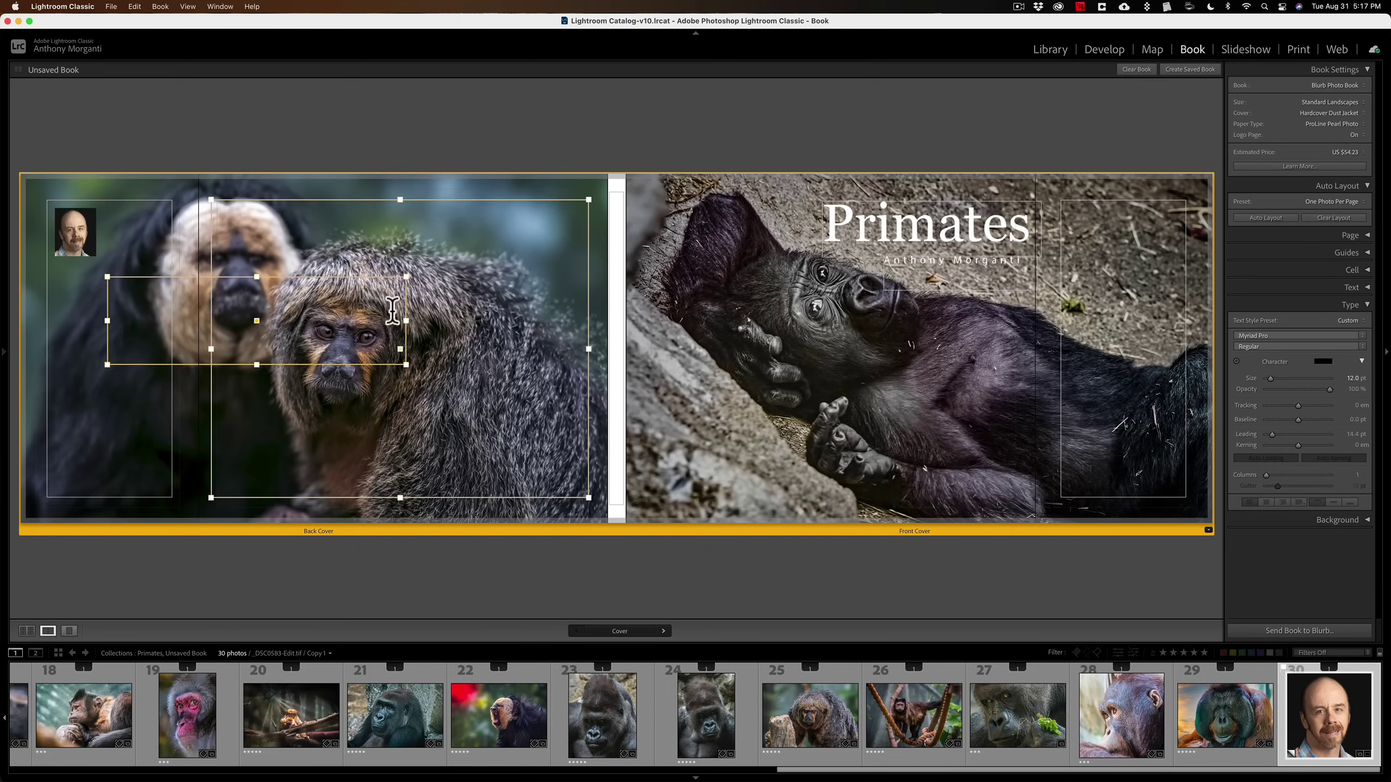
# Narrow the new text cell, move it directly below the flap portrait, and adjust its sides to align with the portrait and fit the flap.
pyautogui.click(406, 320)
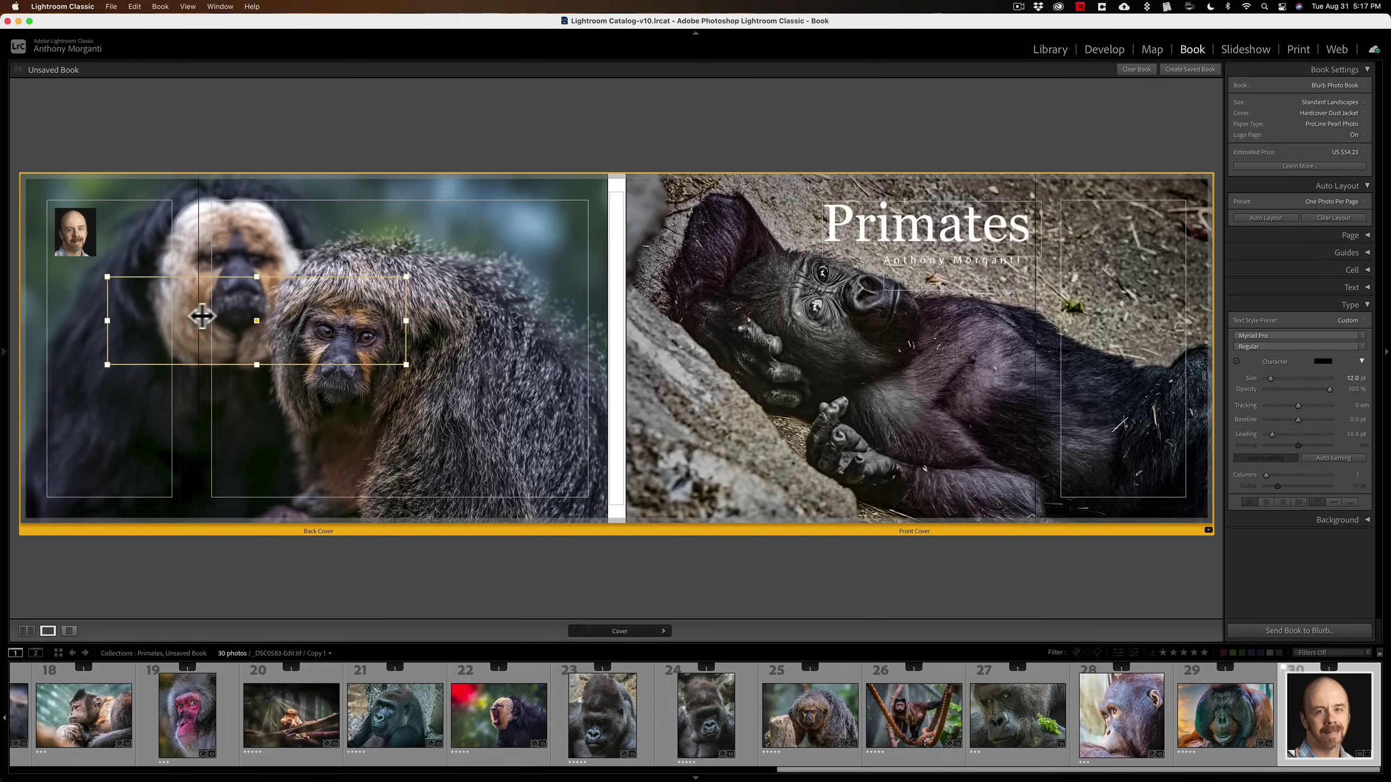
pyautogui.moveTo(179, 316); pyautogui.dragTo(179, 317)
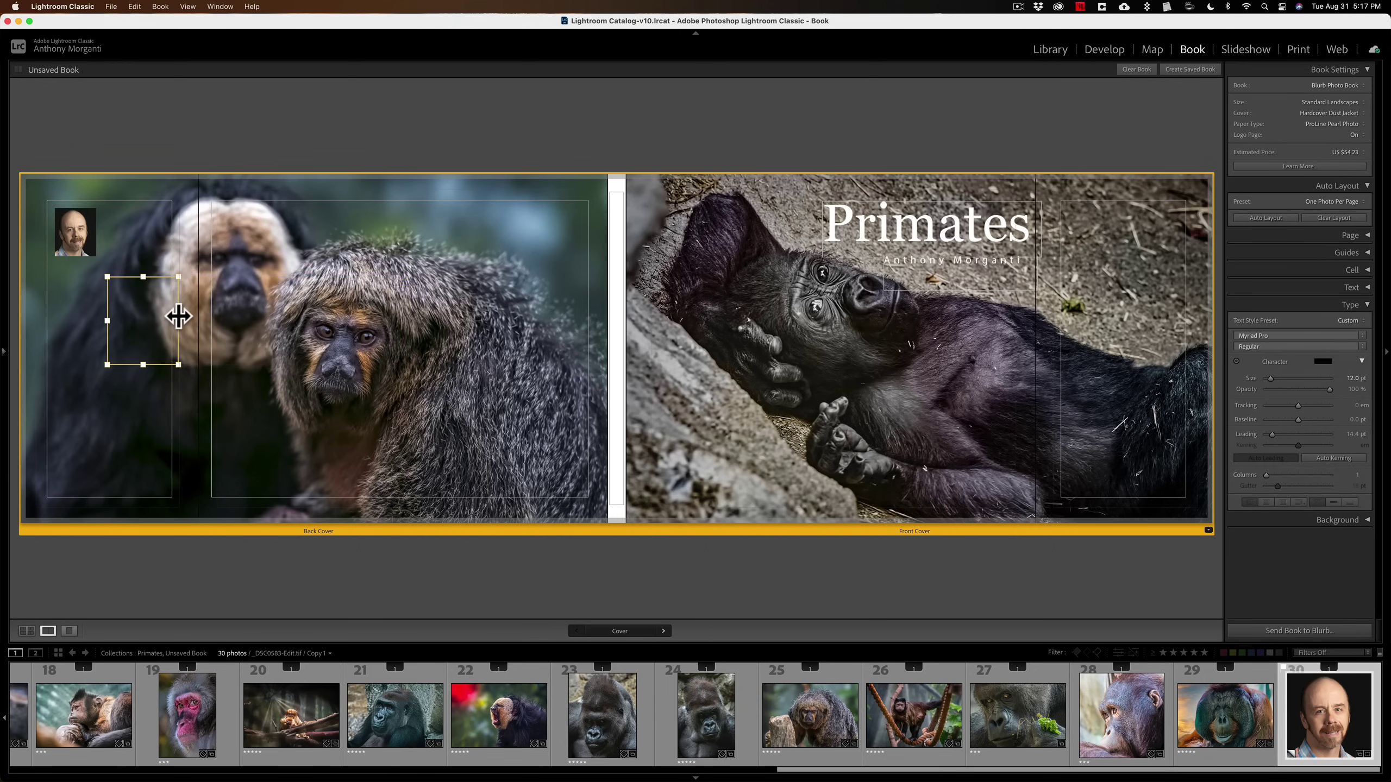
pyautogui.click(145, 314)
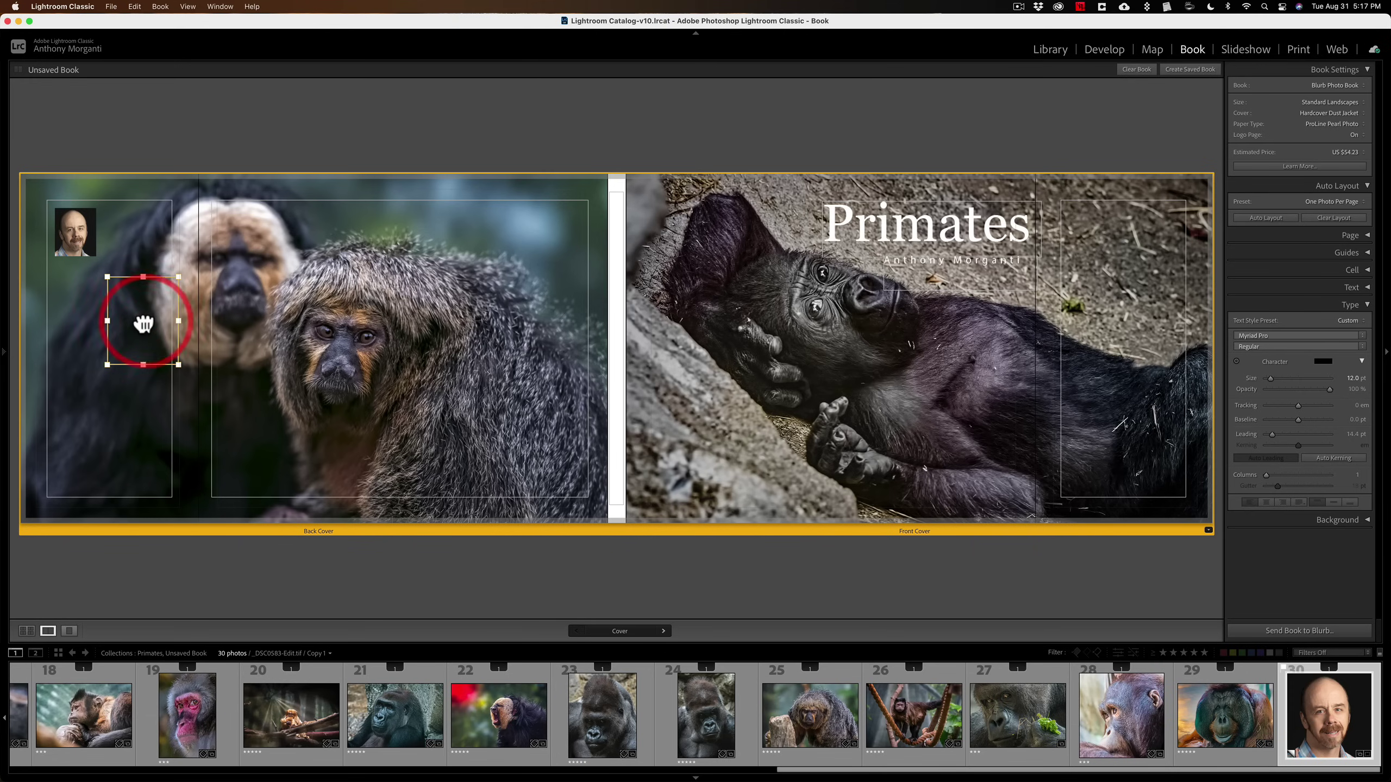
pyautogui.click(82, 300)
pyautogui.moveTo(77, 300); pyautogui.dragTo(99, 305)
pyautogui.click(98, 307)
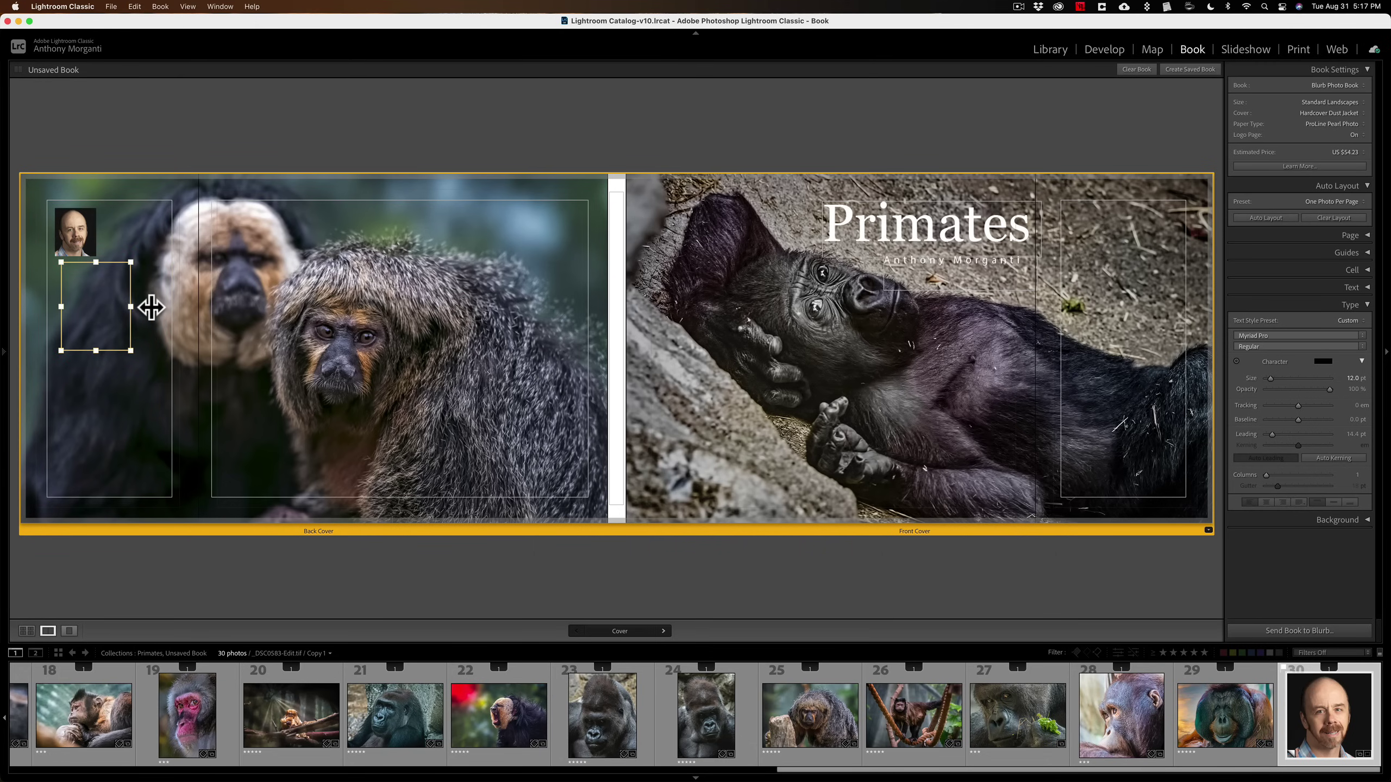
pyautogui.moveTo(151, 307); pyautogui.dragTo(149, 303)
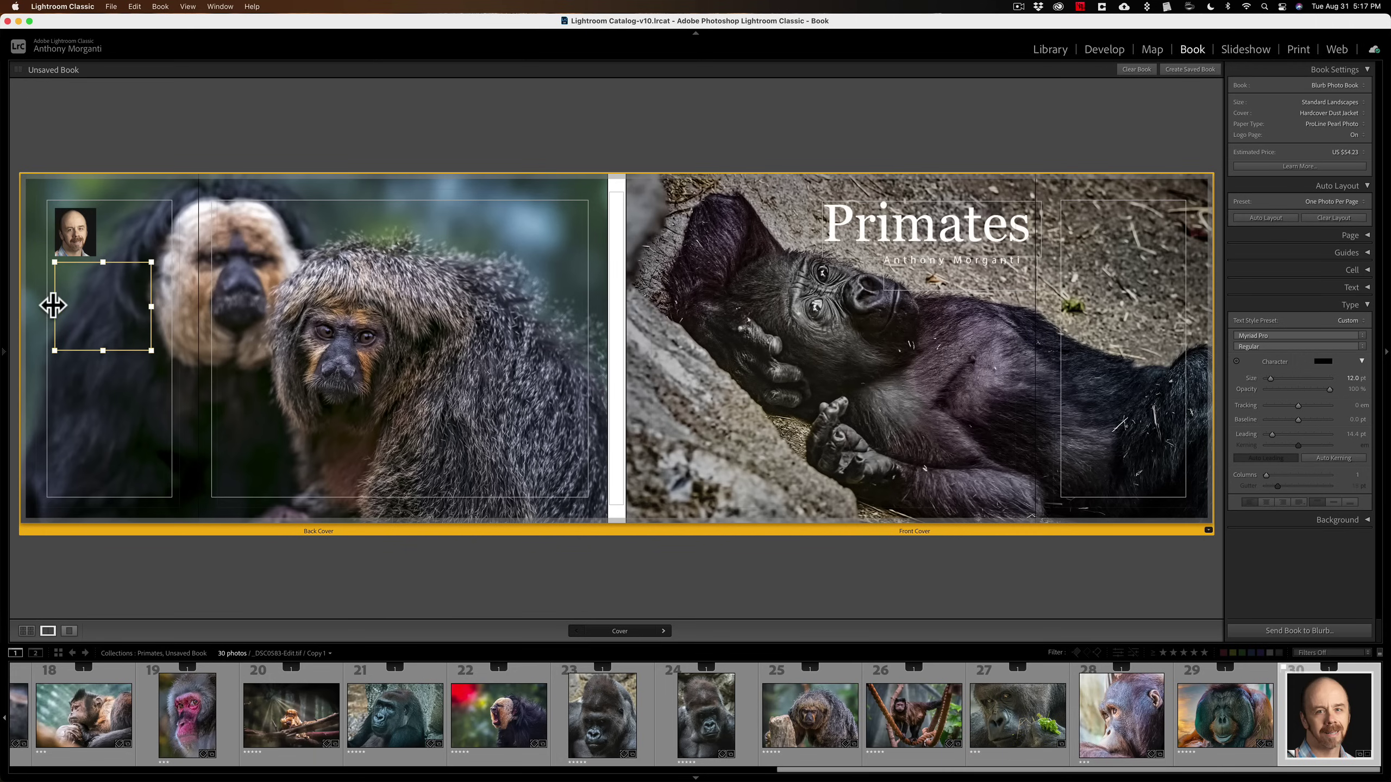
pyautogui.moveTo(52, 305); pyautogui.dragTo(46, 305)
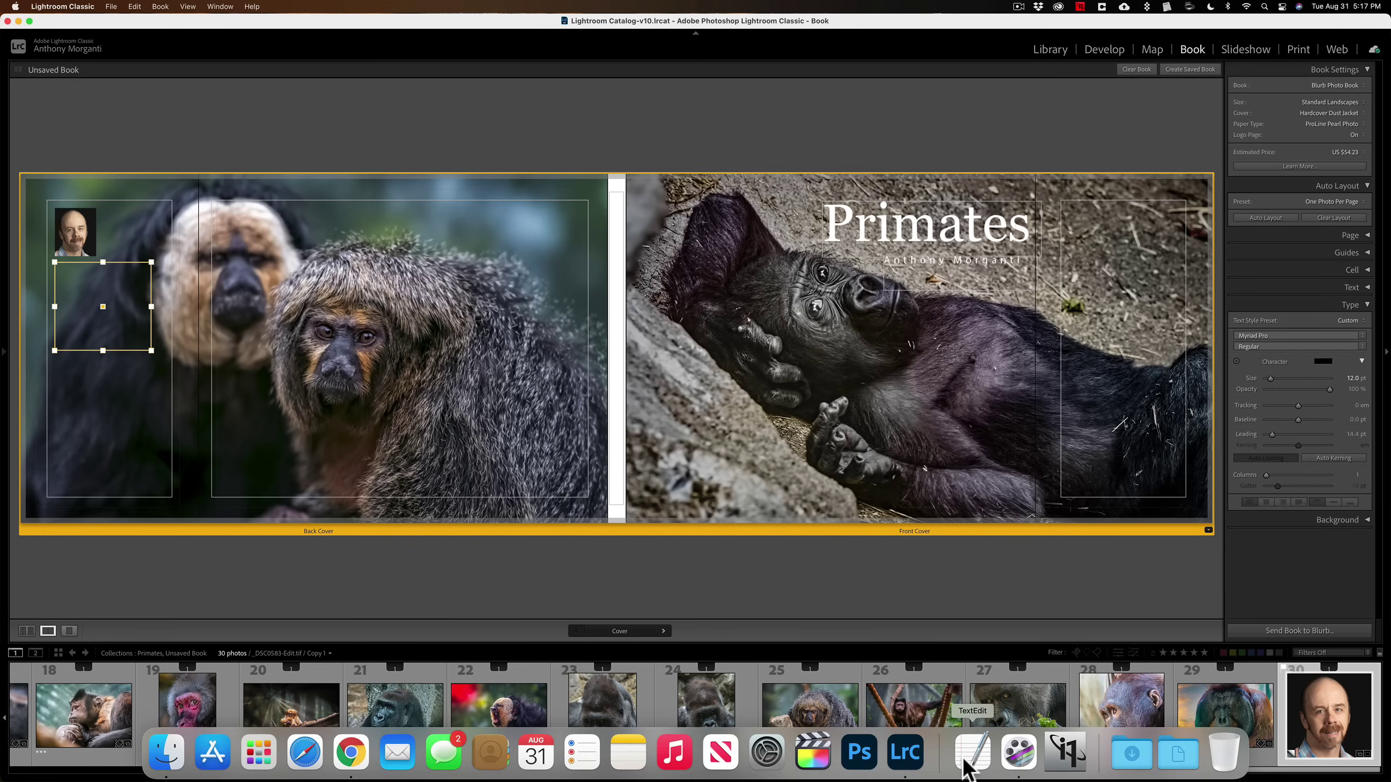
# Switch to TextEdit, copy the author's short biography, and paste it into the text cell below the portrait in Lightroom Classic.
pyautogui.click(964, 768)
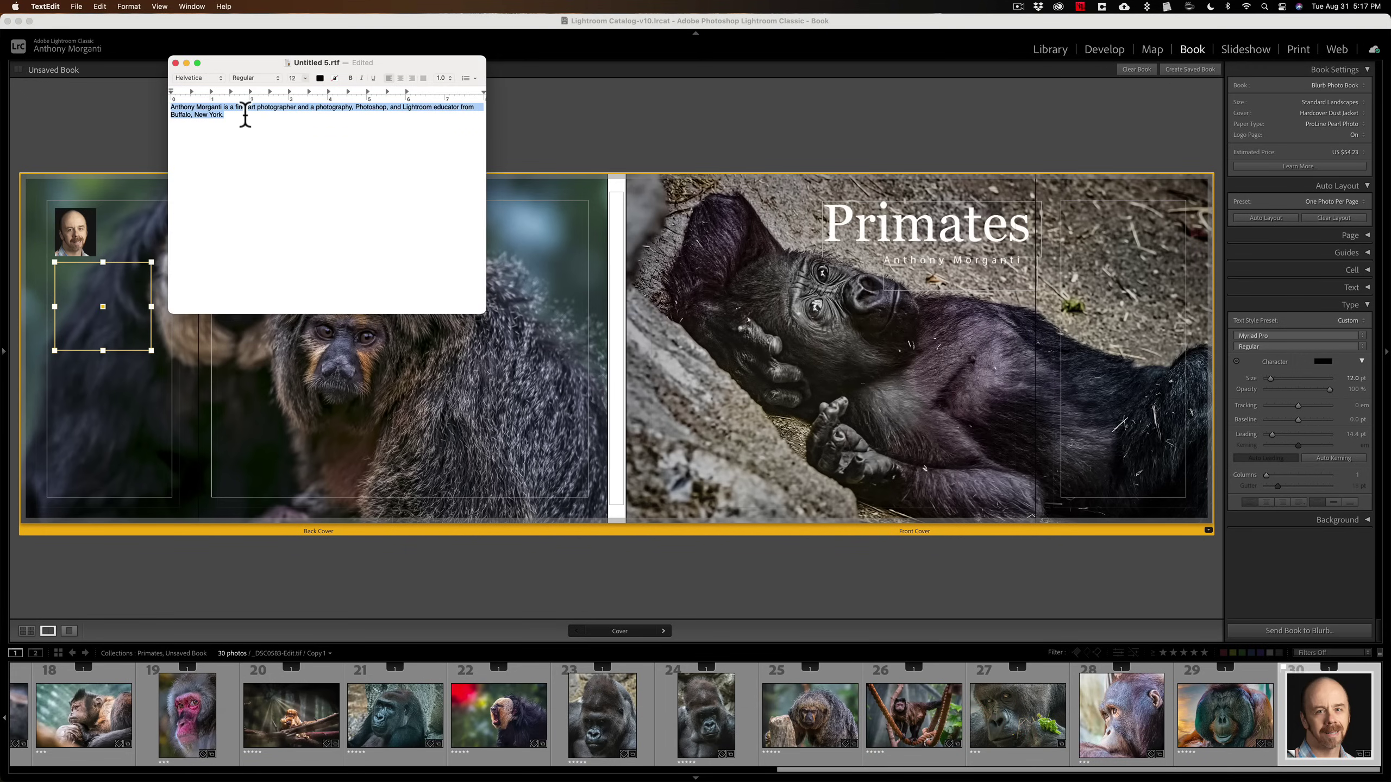
pyautogui.press('super')
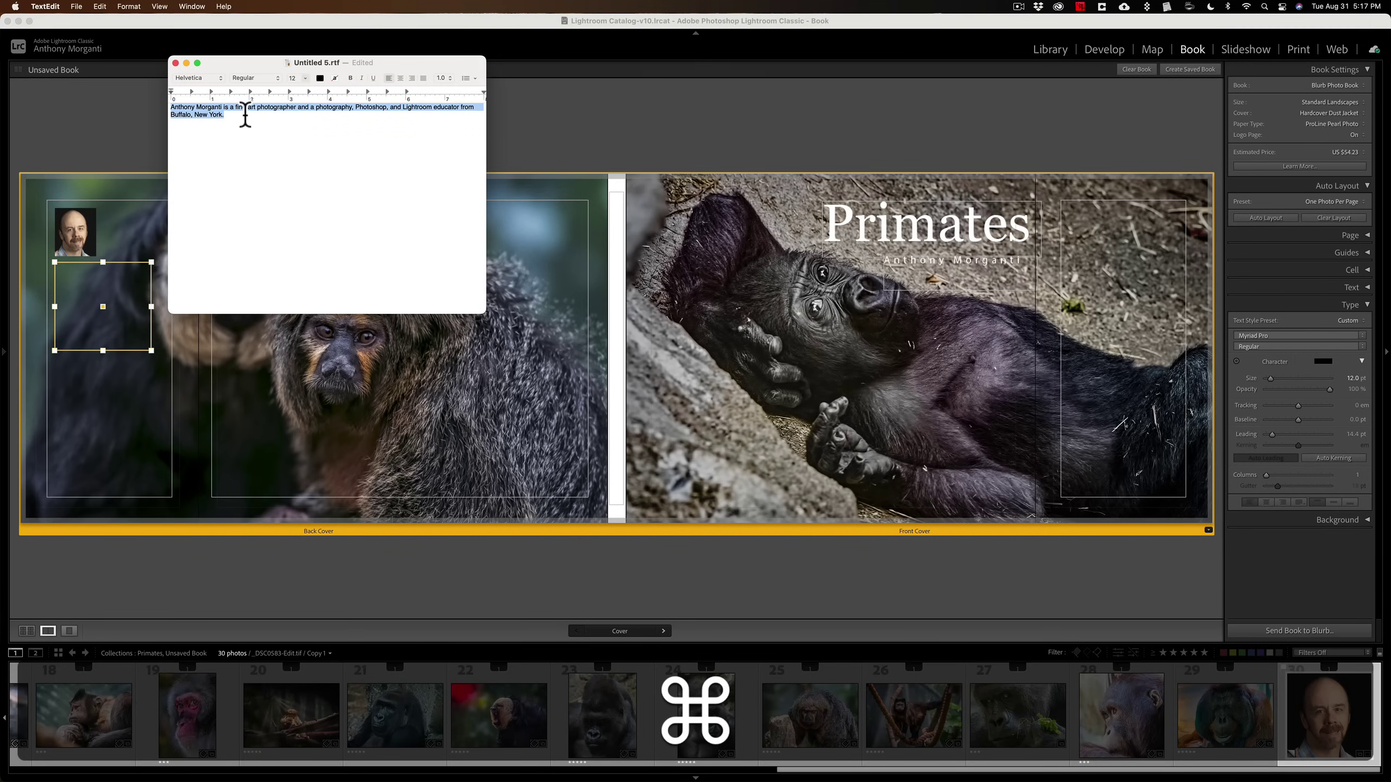
pyautogui.press('super+c')
pyautogui.click(69, 108)
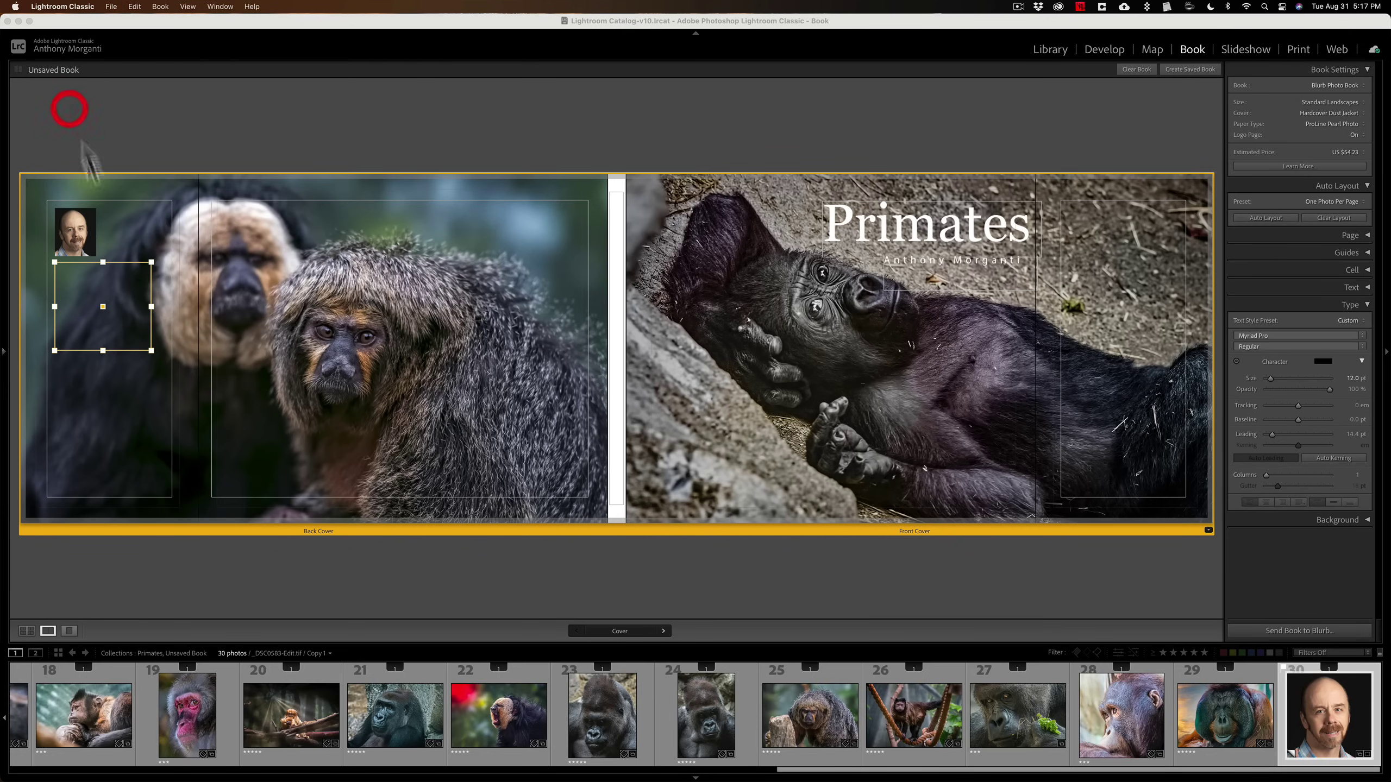
pyautogui.click(91, 291)
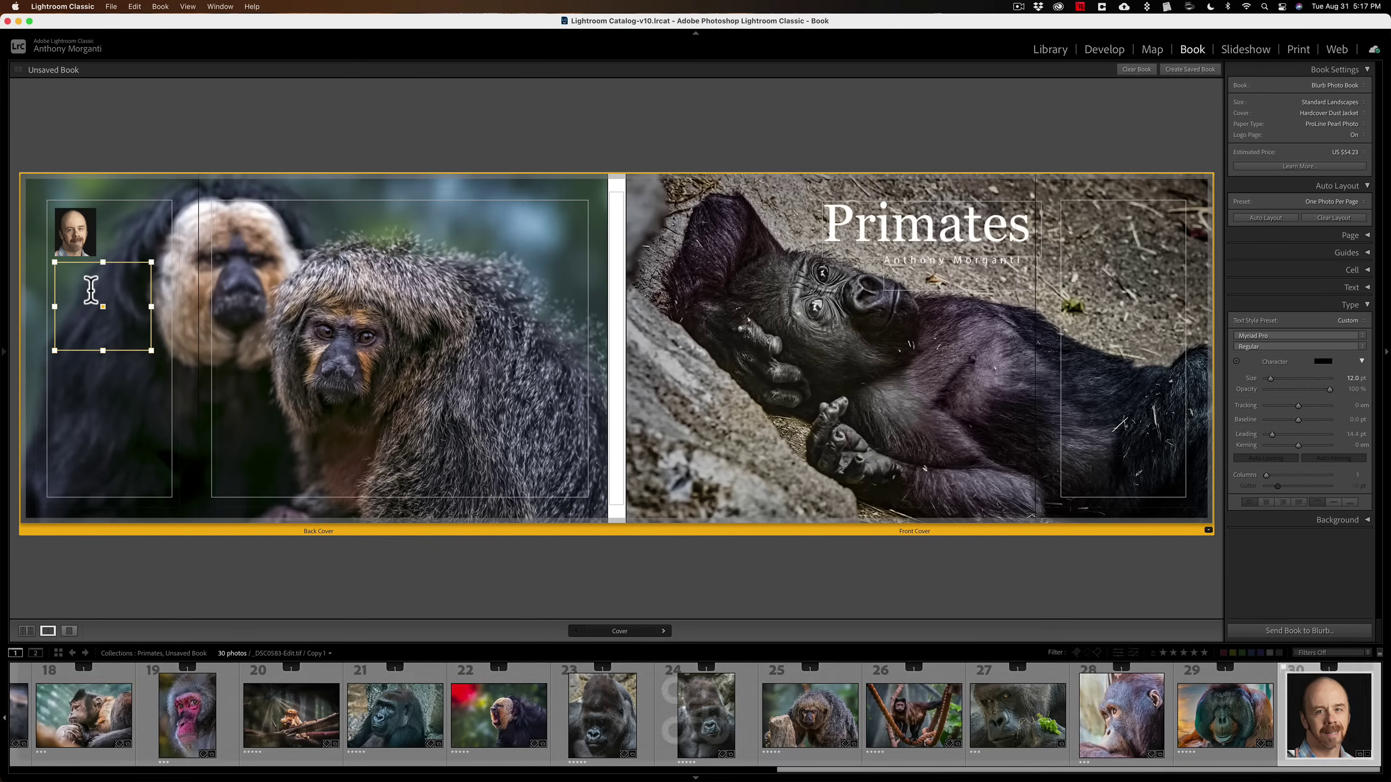
pyautogui.press('super+v')
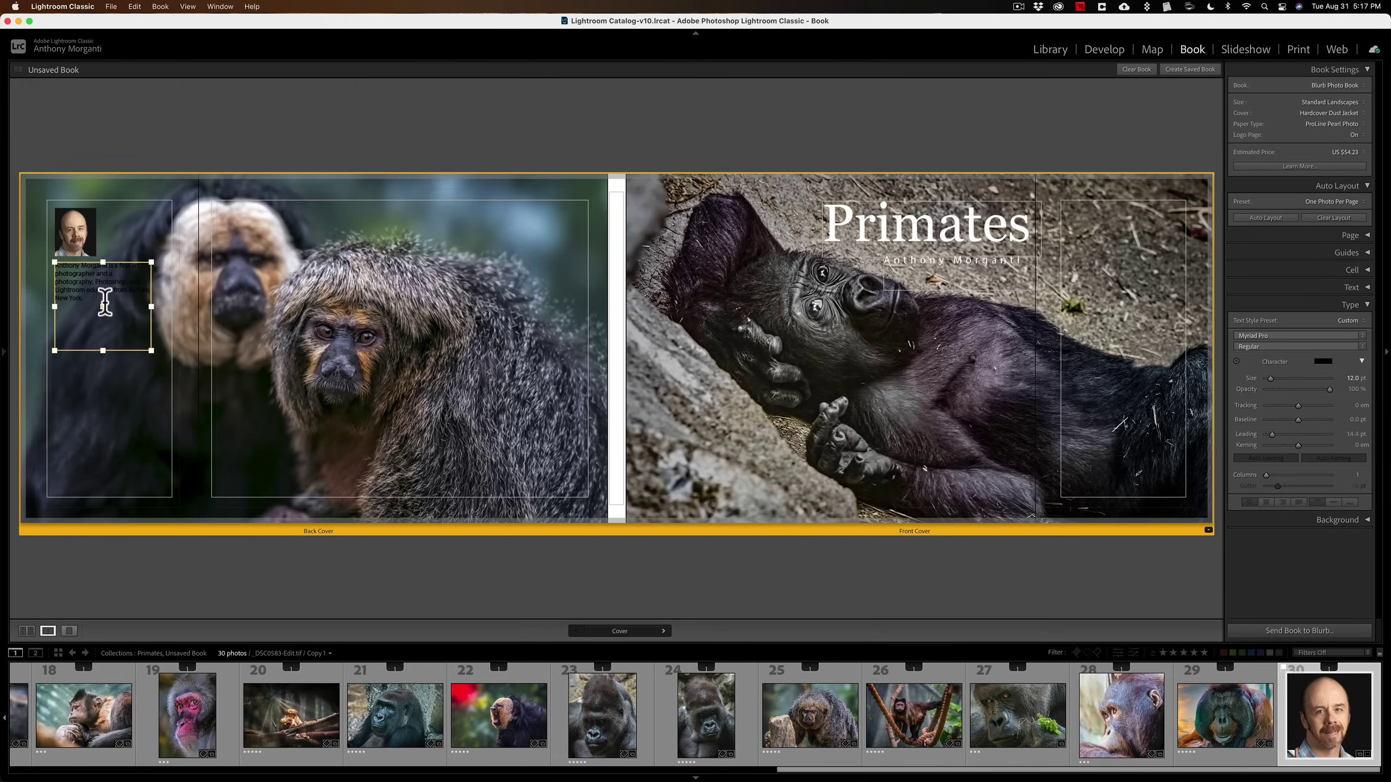
# Set the character color of the entire biography text to white.
pyautogui.press('super')
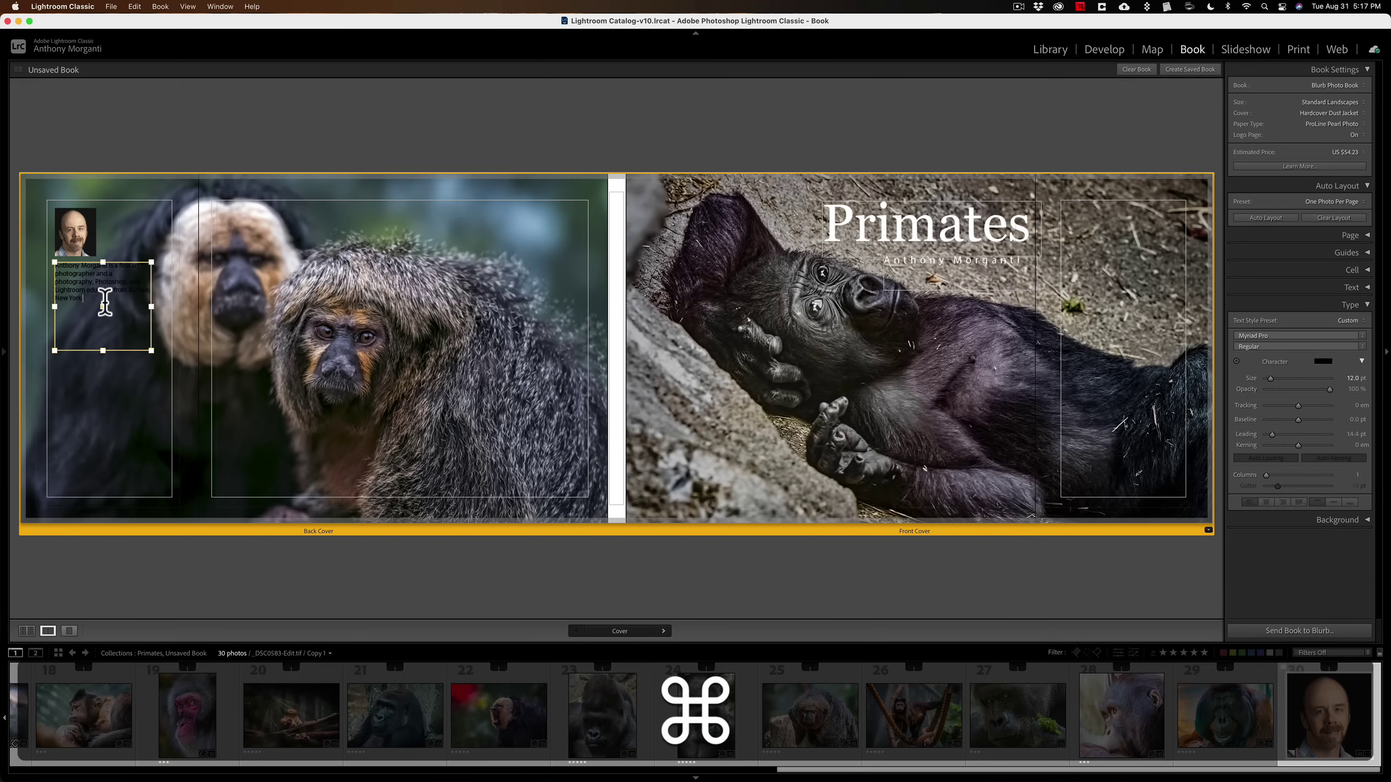
pyautogui.press('super+a')
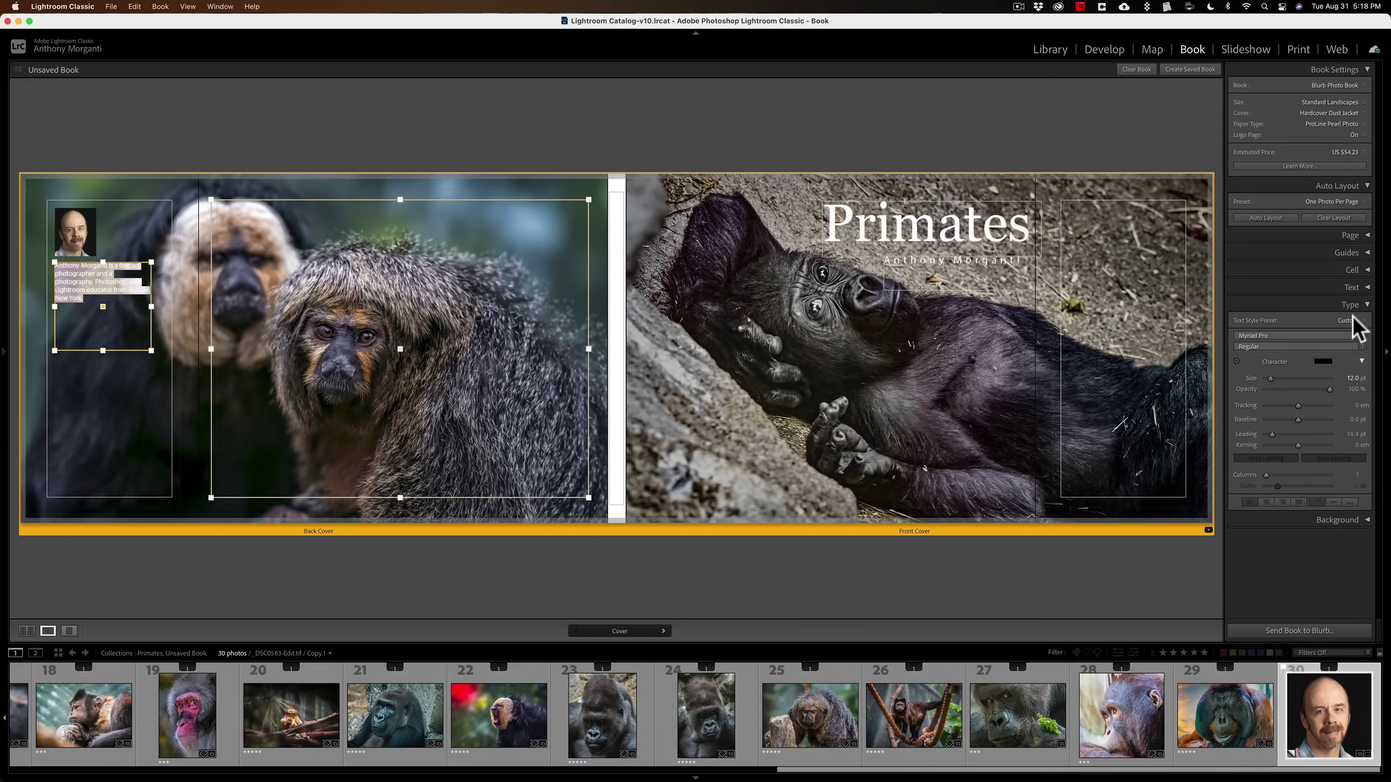
pyautogui.click(1324, 362)
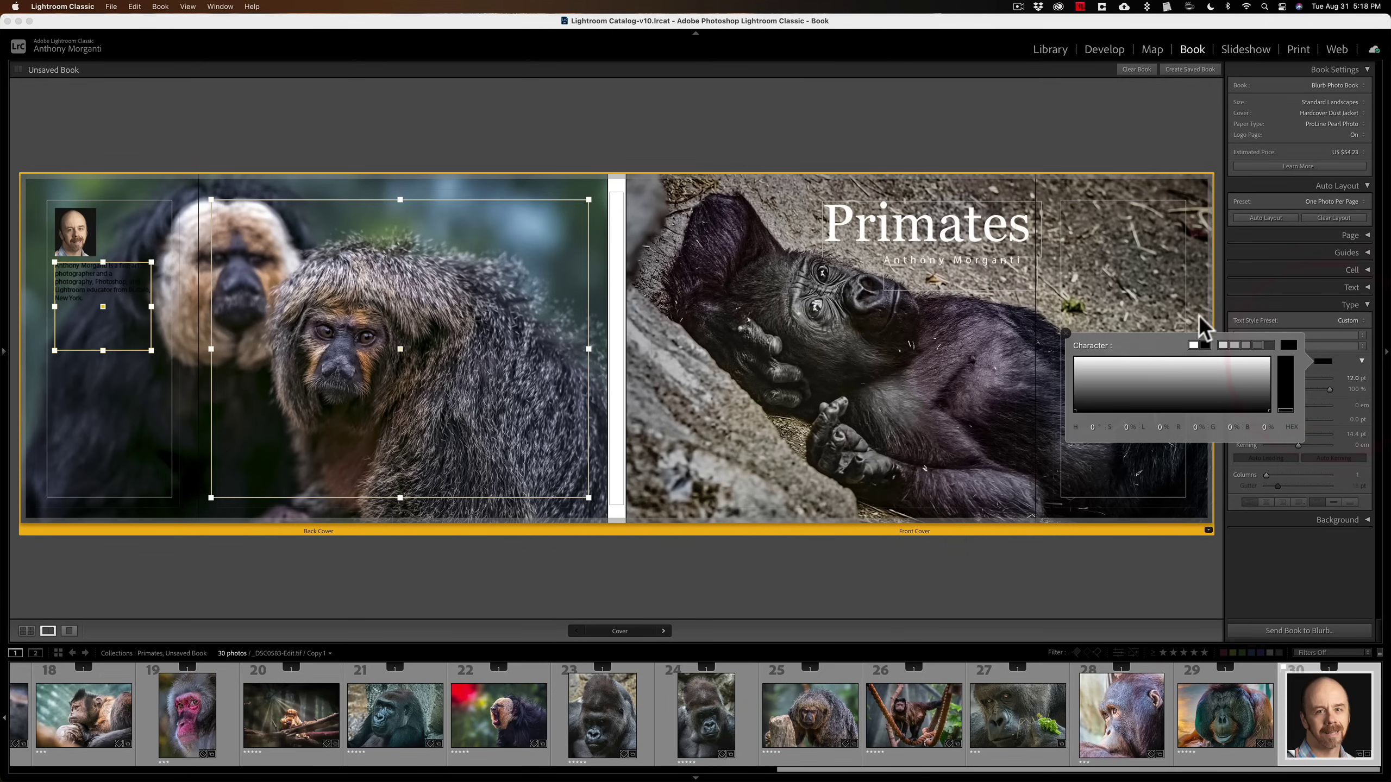
pyautogui.click(1193, 344)
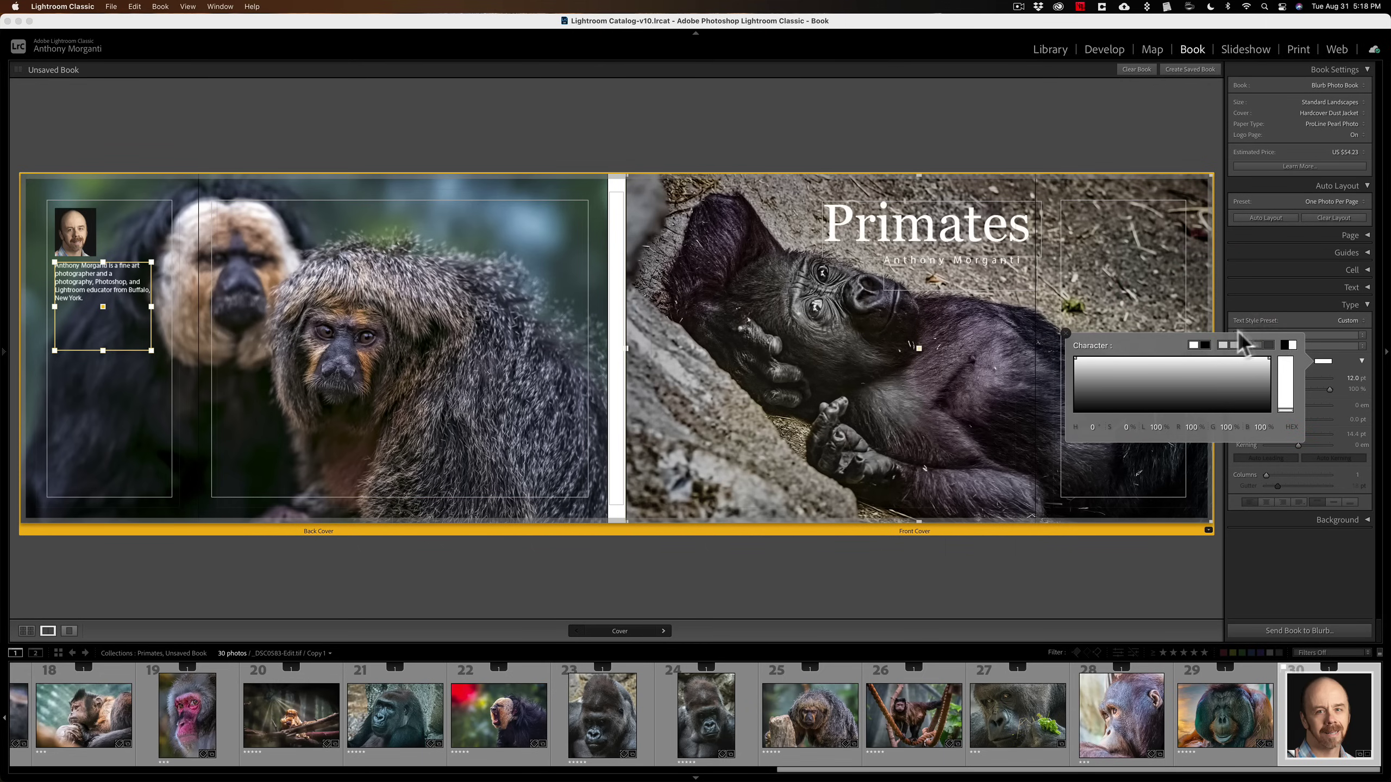
pyautogui.click(1347, 358)
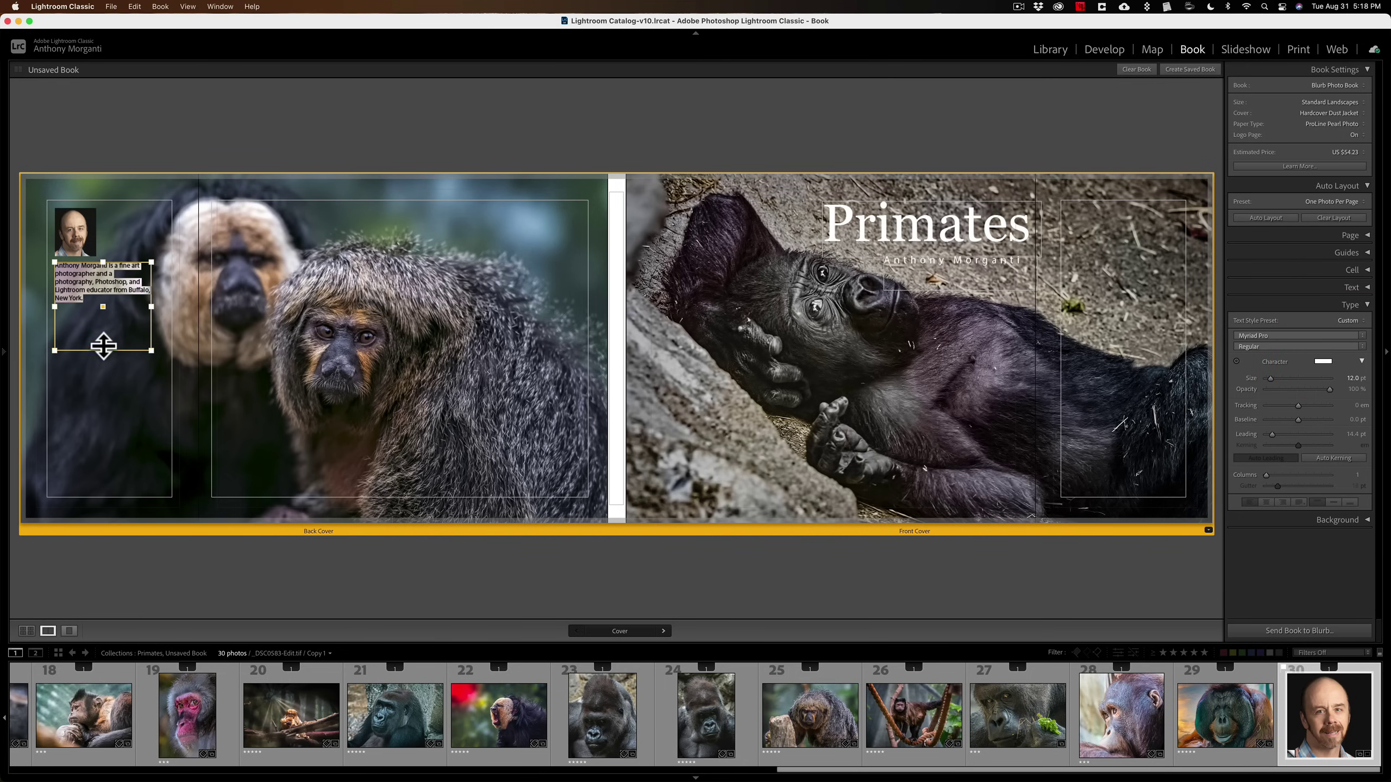
# Shorten the biography cell to fit closely around its text and deselect the cells to preview the cover.
pyautogui.moveTo(103, 346); pyautogui.dragTo(99, 302)
pyautogui.click(67, 223)
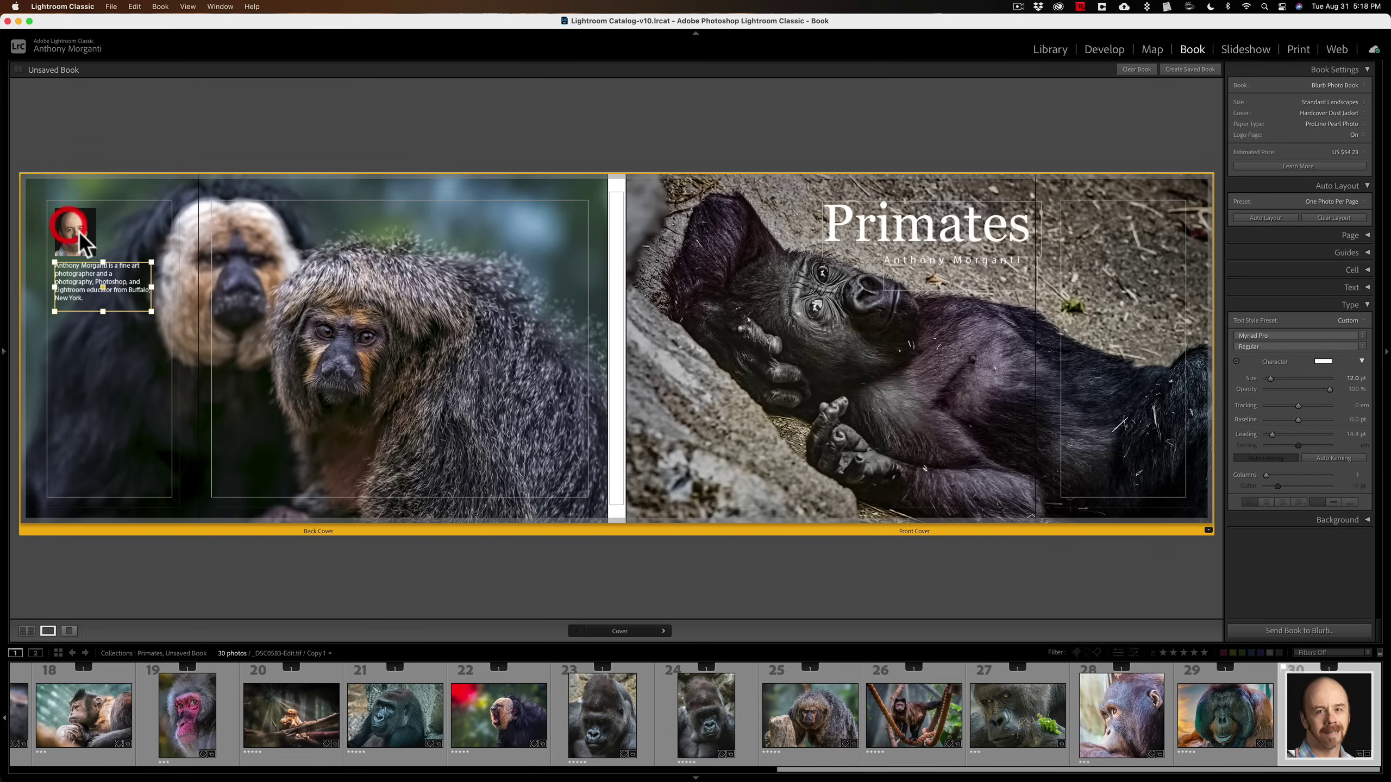
pyautogui.click(199, 116)
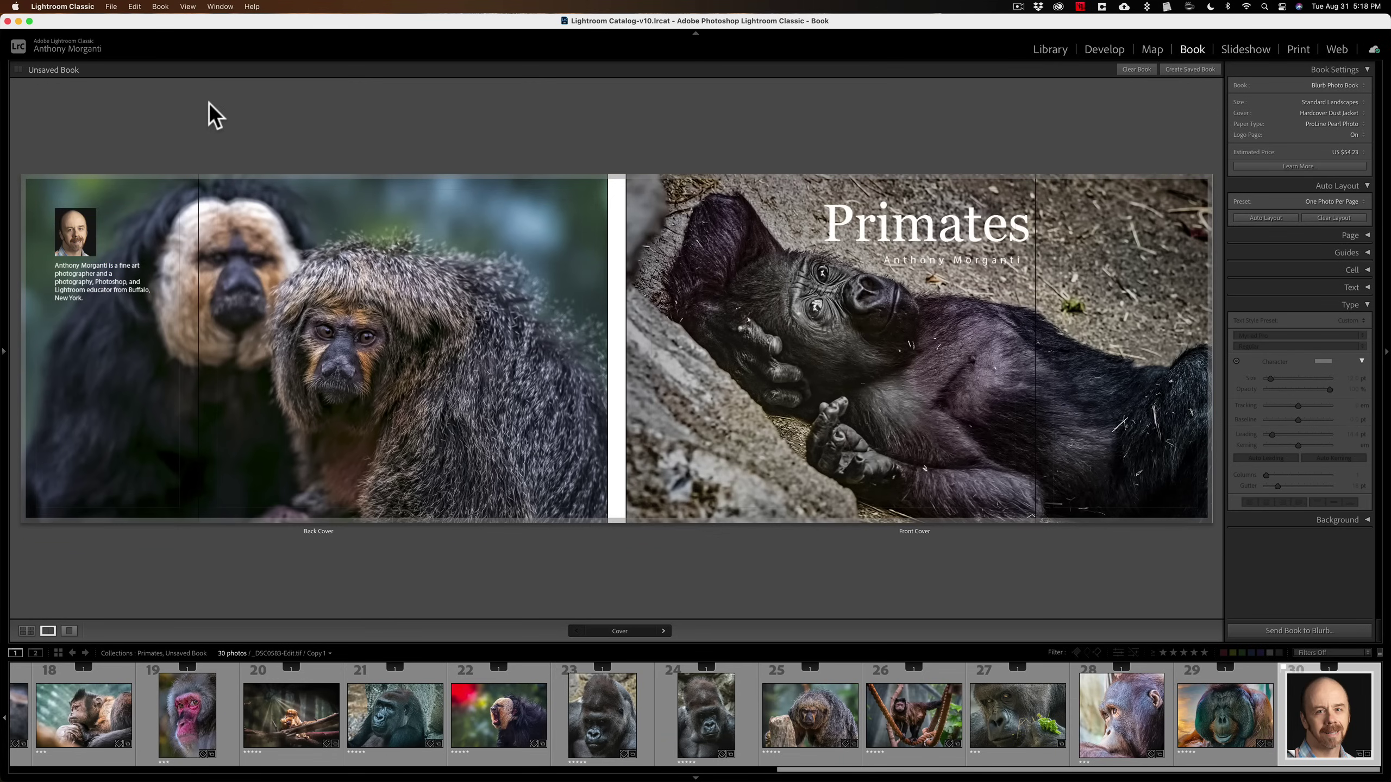
pyautogui.click(208, 104)
# Select the portrait and biography cells together and move them down and slightly inward on the back flap.
pyautogui.click(86, 231)
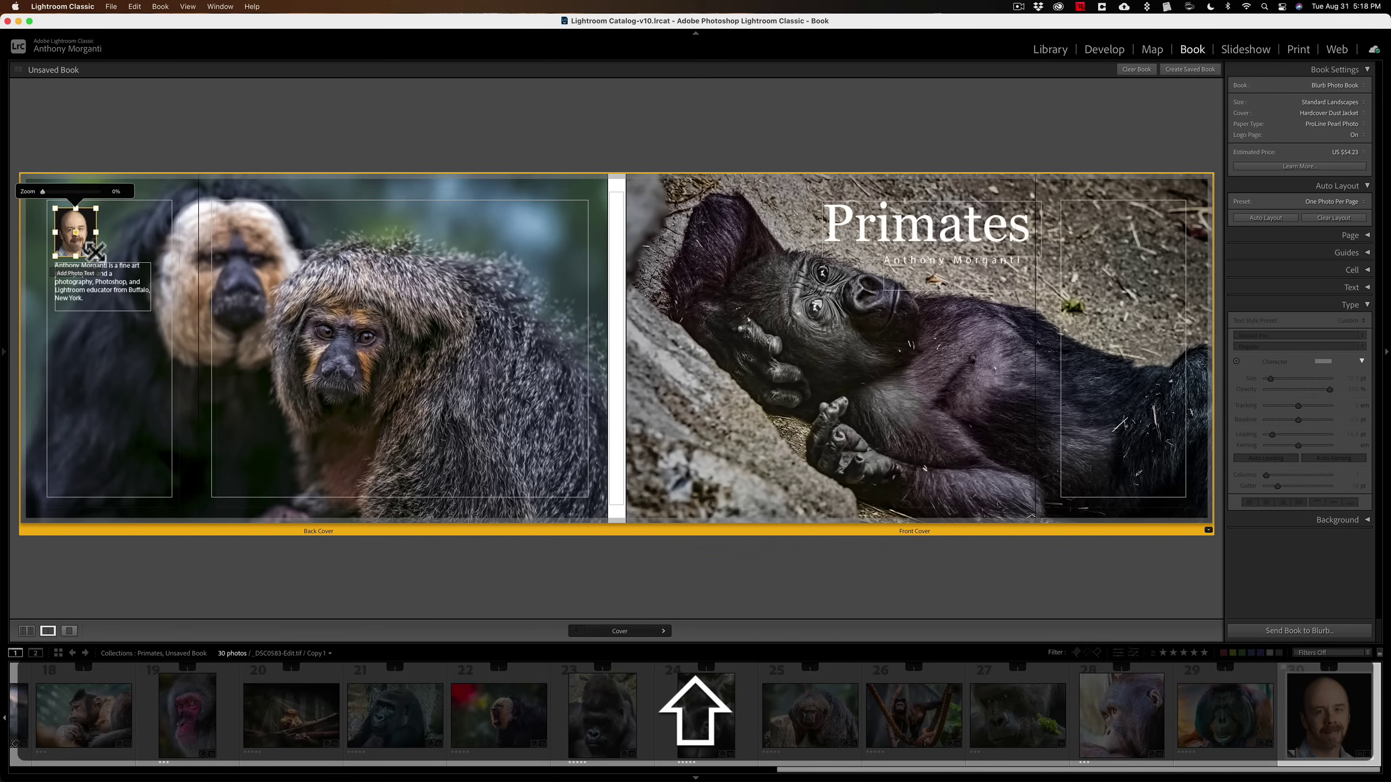
pyautogui.click(134, 296)
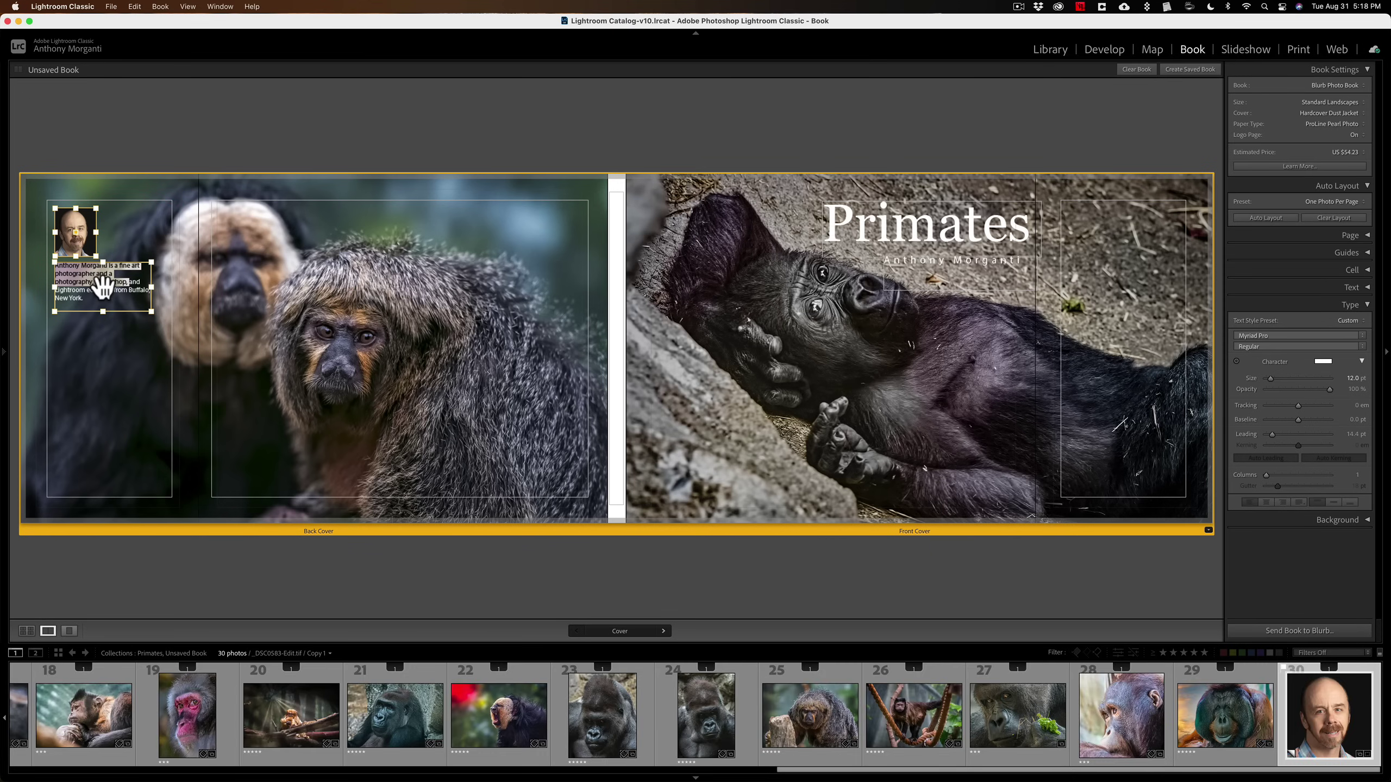
pyautogui.click(102, 285)
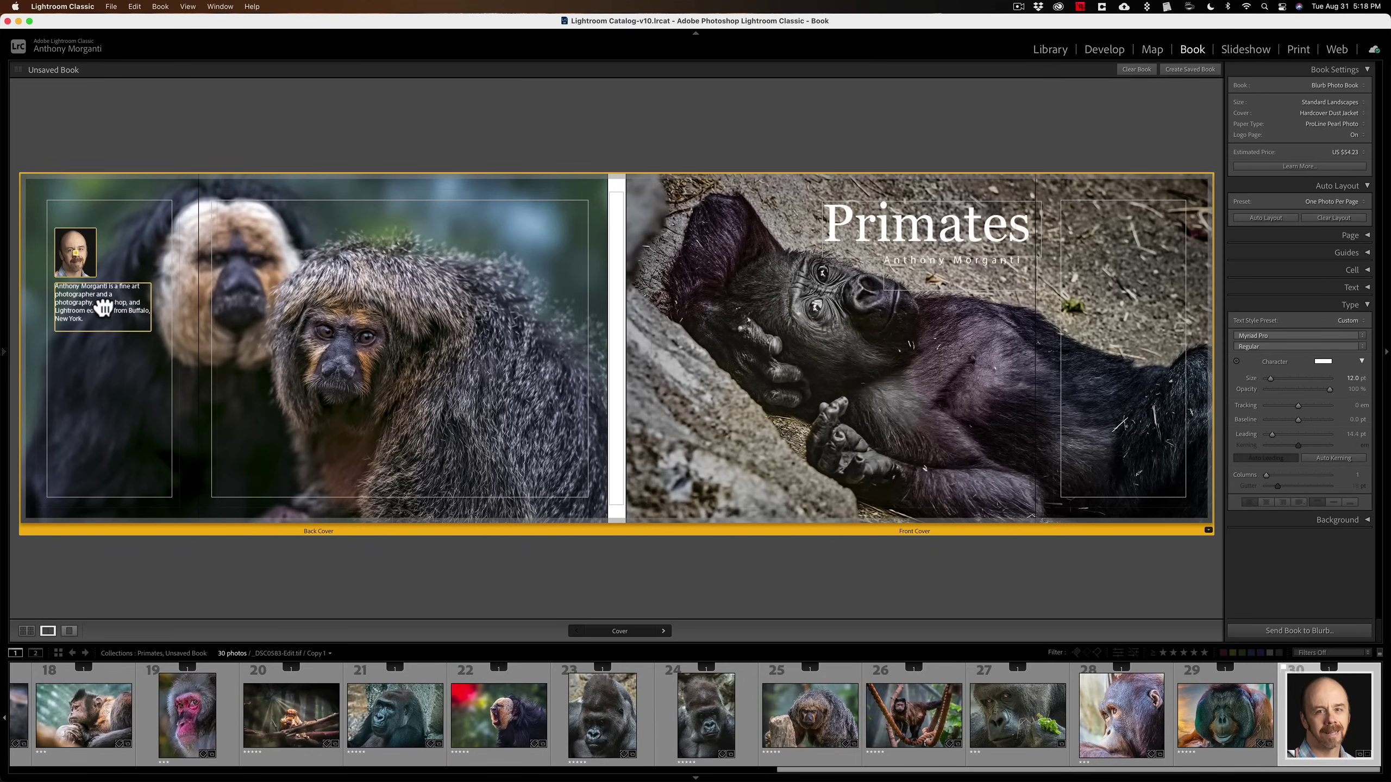
pyautogui.press('Right')
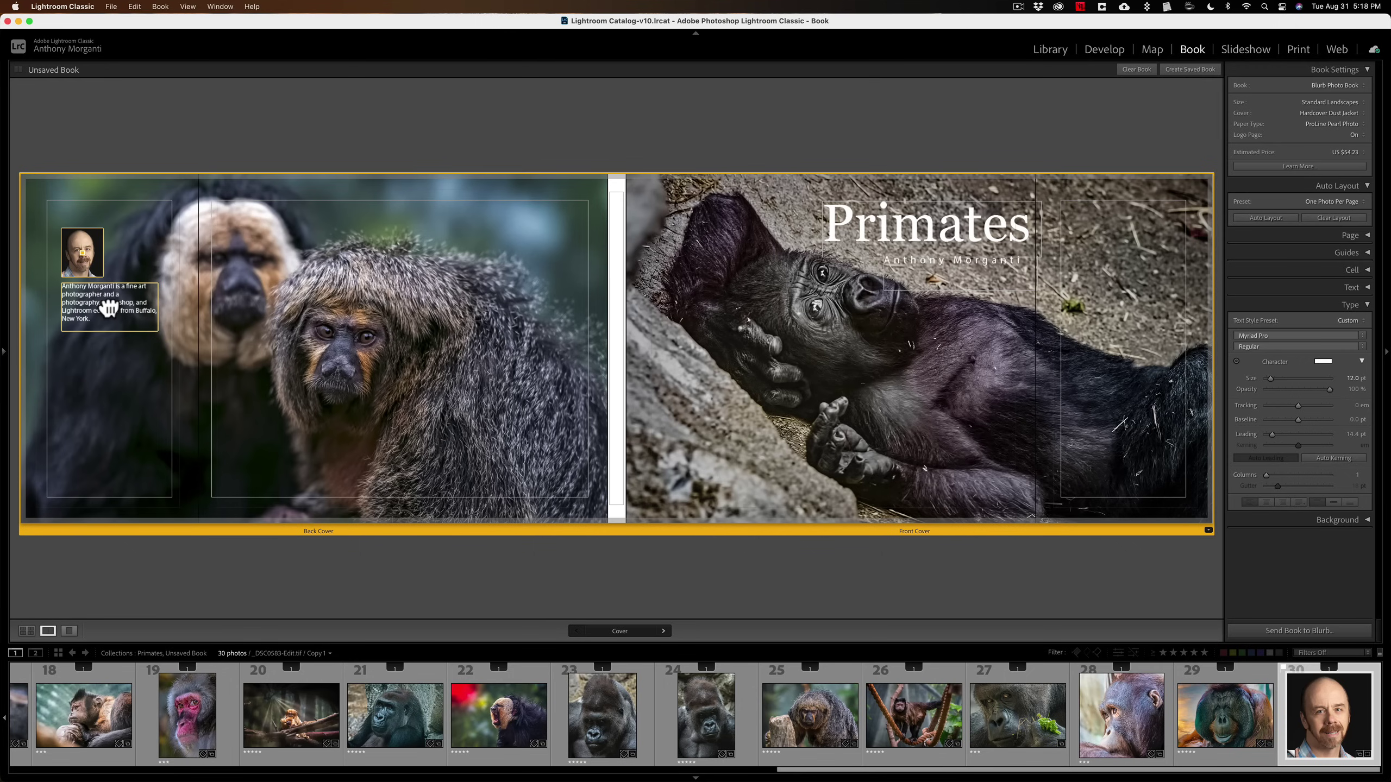
pyautogui.click(107, 307)
pyautogui.click(262, 117)
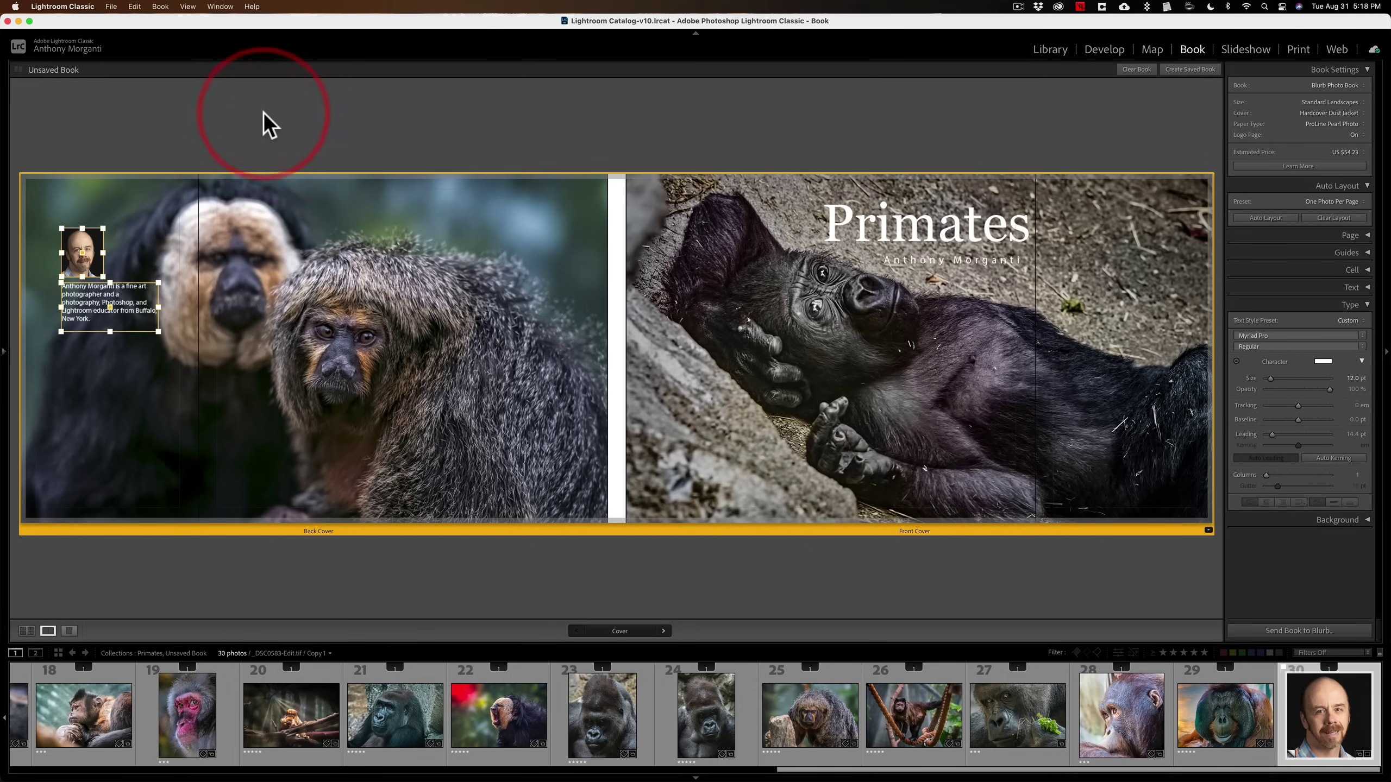
pyautogui.click(263, 112)
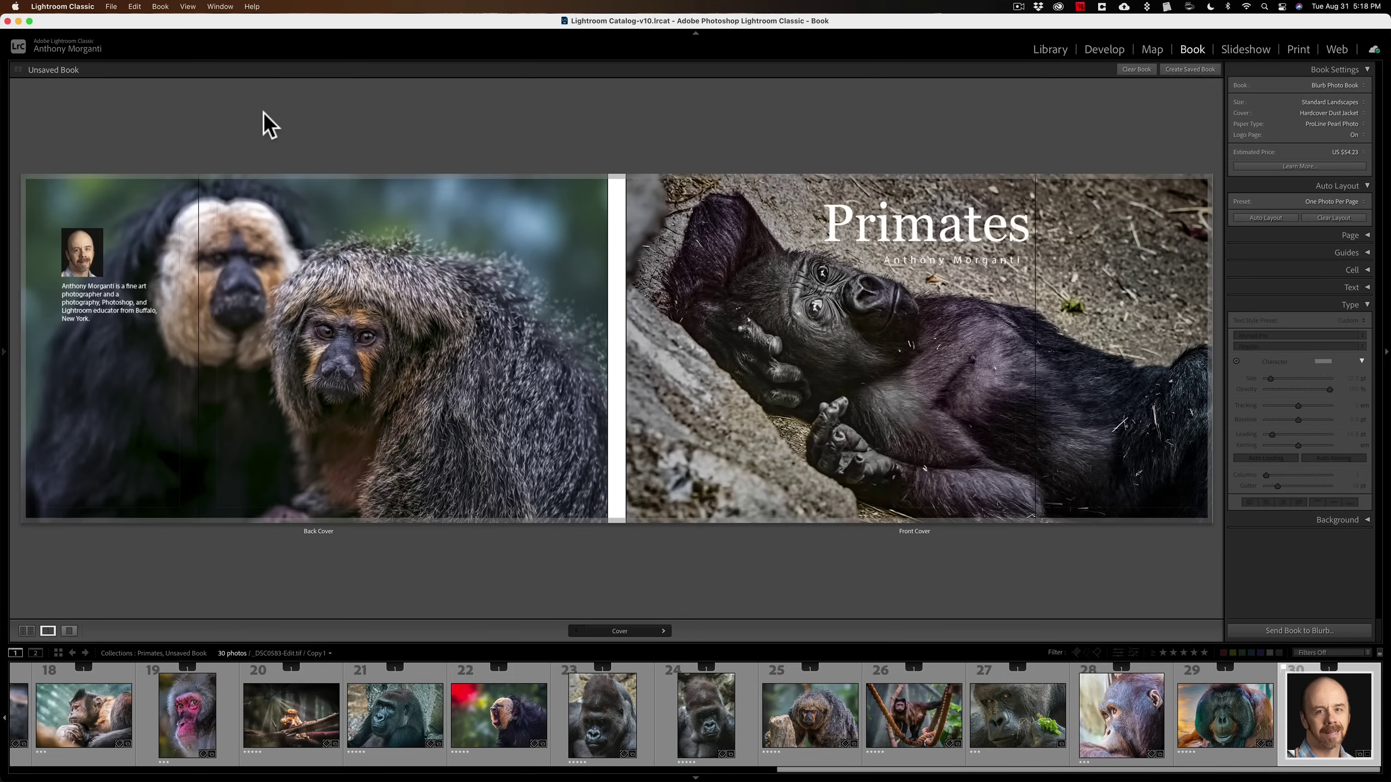
# Reselect the portrait and biography cells together and shift them outward to line up with the flap's outer guide edge.
pyautogui.click(98, 297)
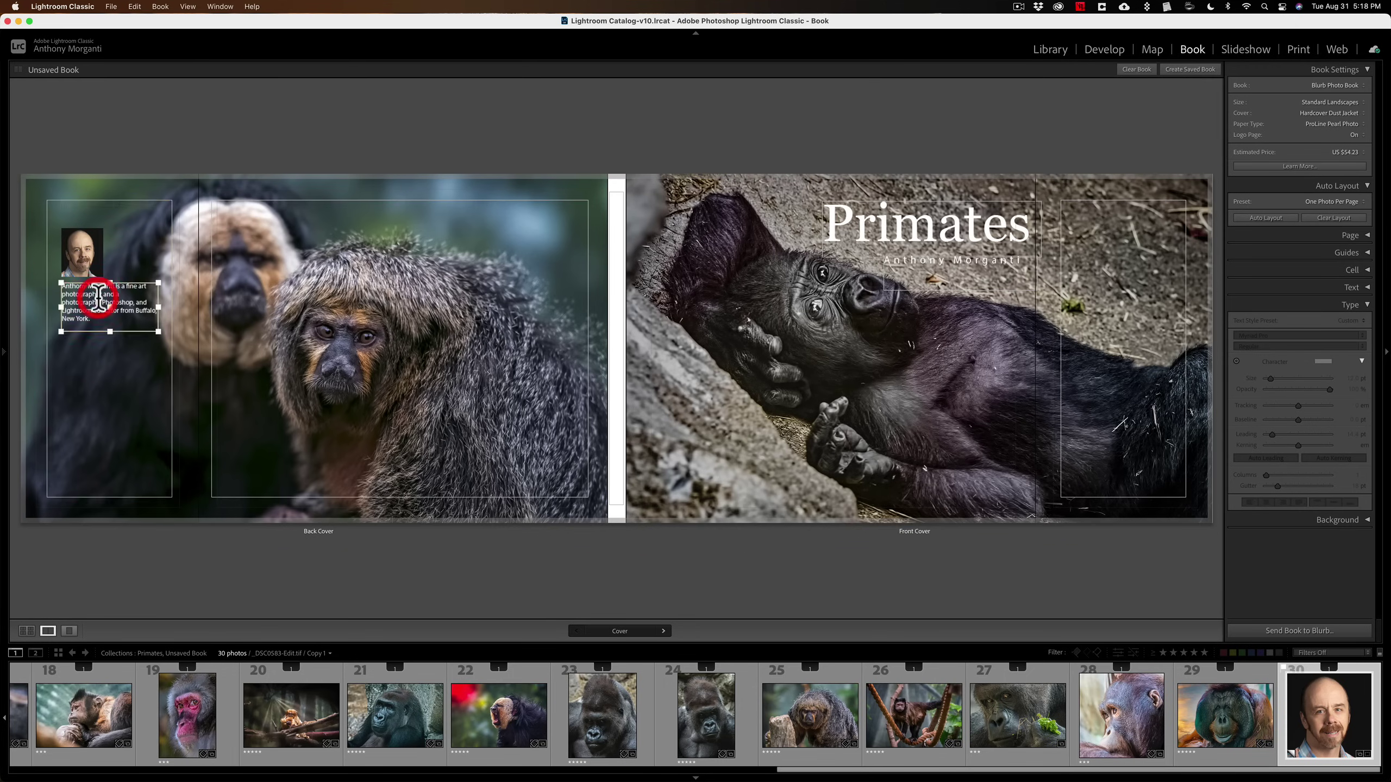
pyautogui.click(91, 264)
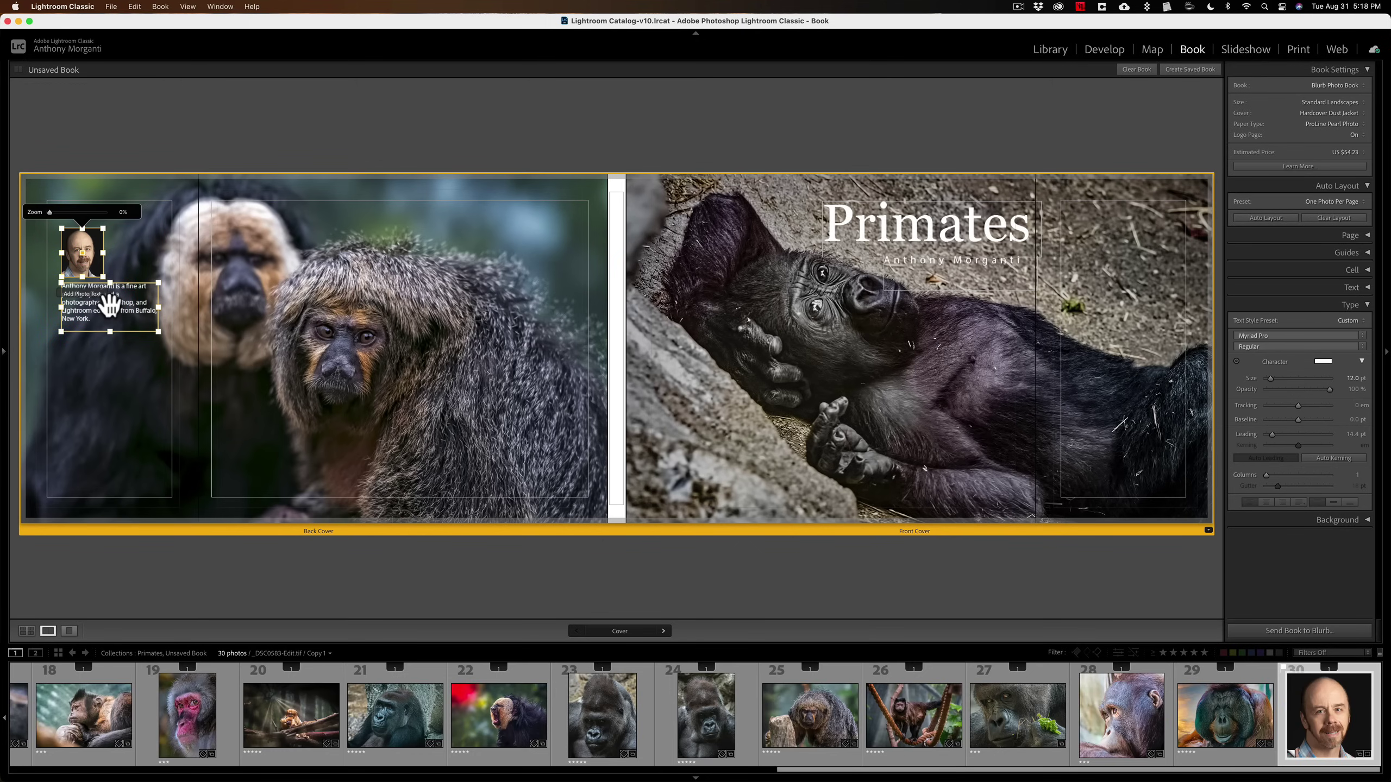
pyautogui.moveTo(109, 302); pyautogui.dragTo(97, 308)
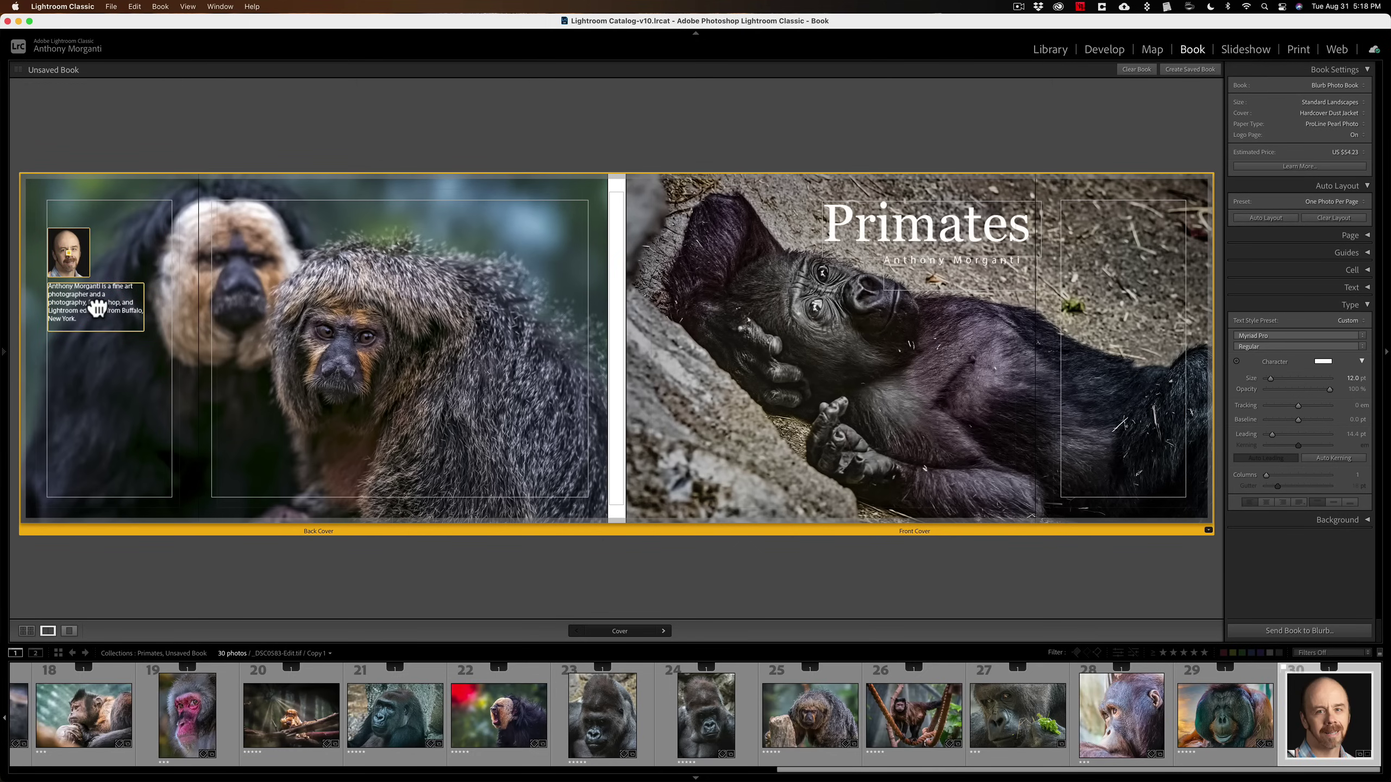
pyautogui.click(250, 140)
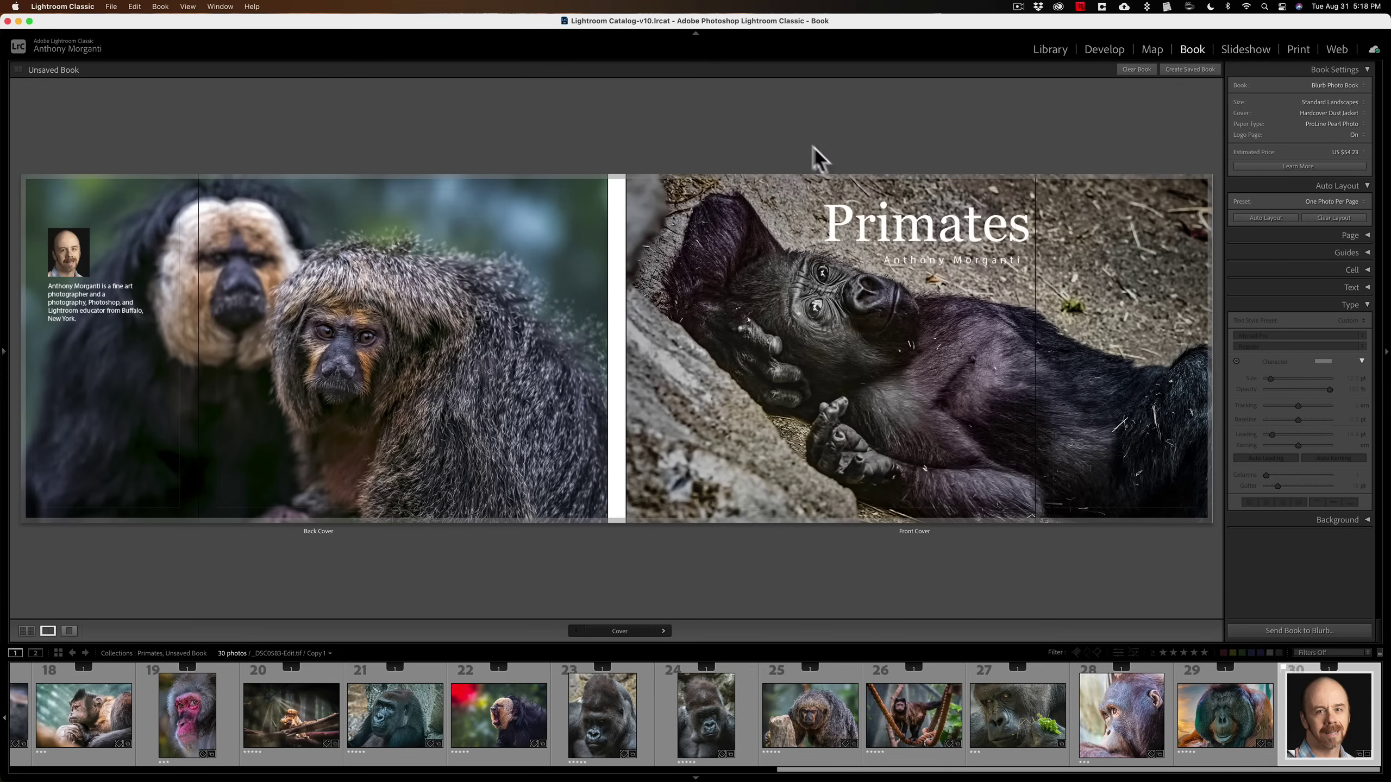
# Enter the title PRIMATES in the book spine's text cell.
pyautogui.click(618, 297)
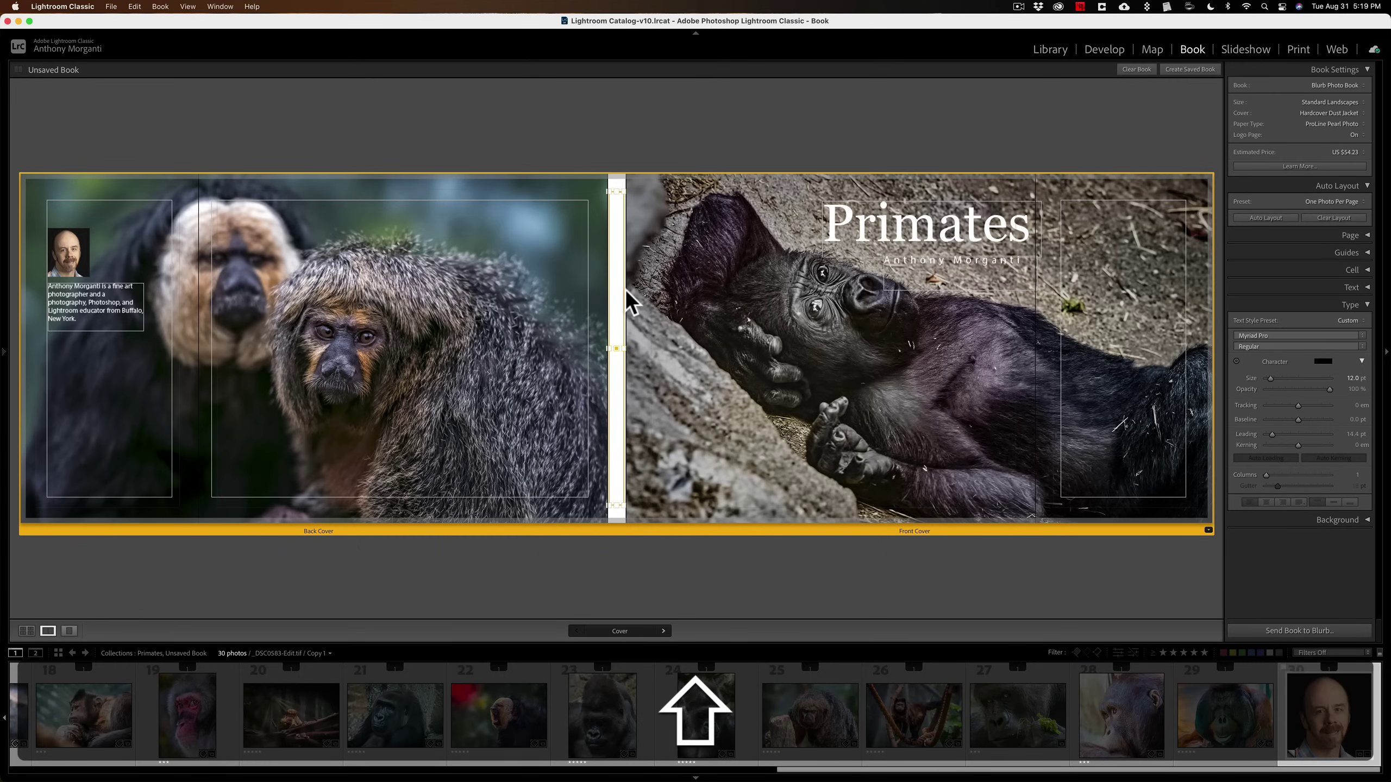
pyautogui.hotkey('shift', 'p')
pyautogui.write('R')
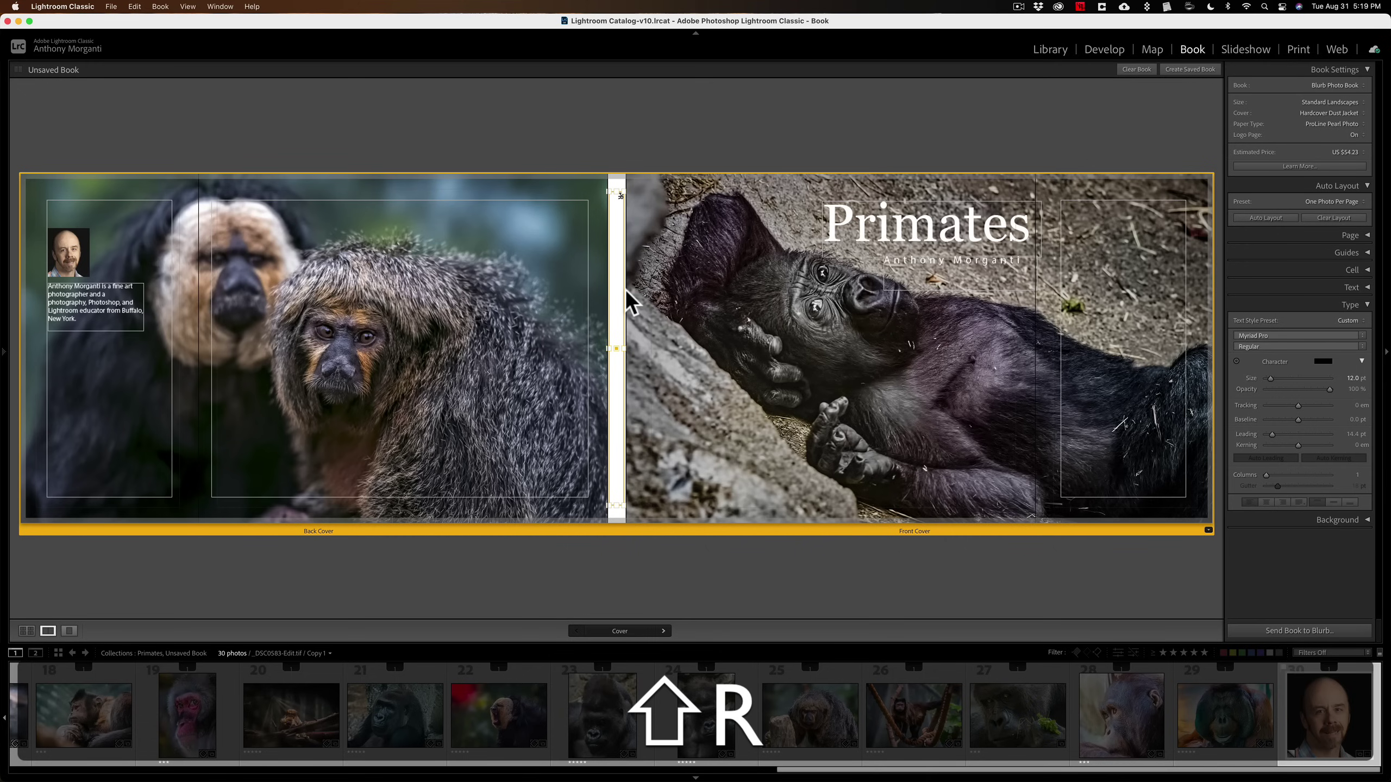
pyautogui.write('IMATES')
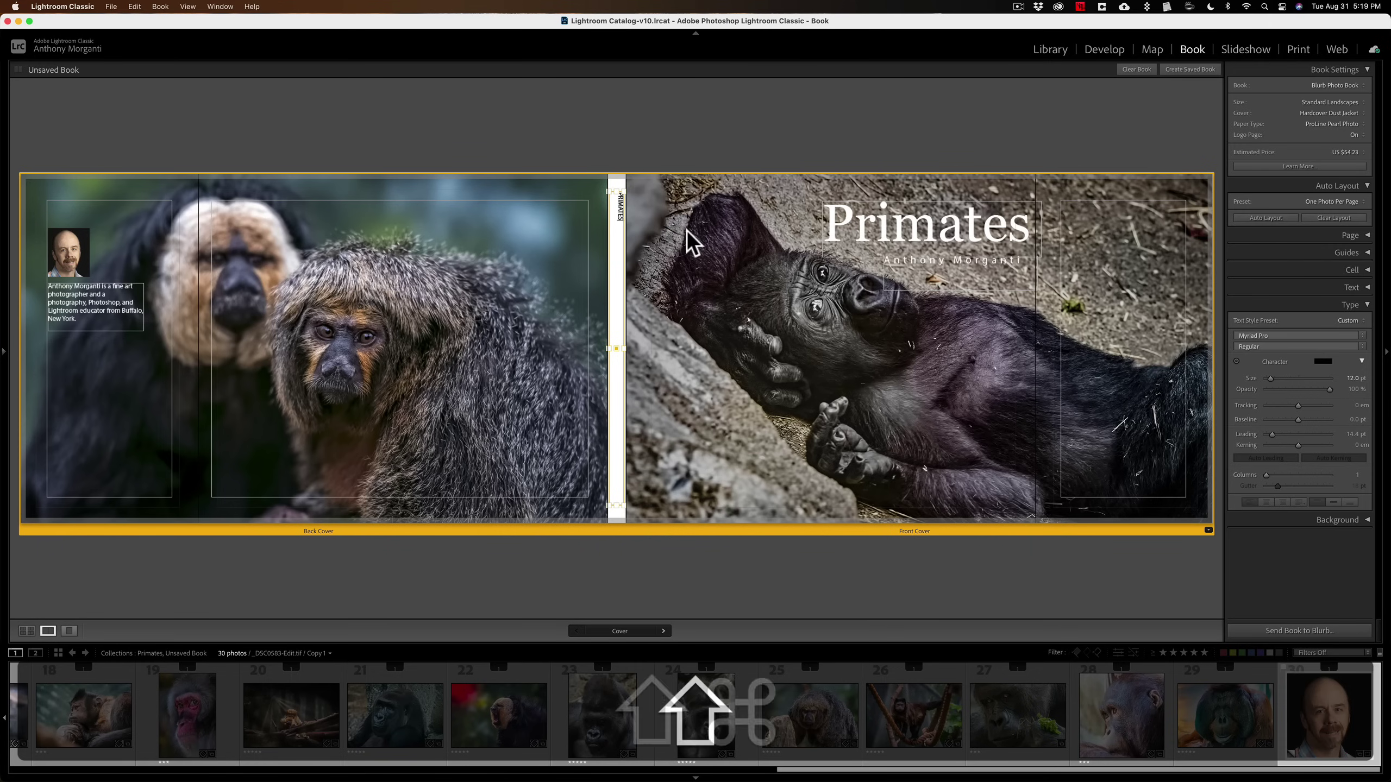
# Select all of the spine title text and center it both along and across the spine.
pyautogui.hotkey('shift', 'ctrl', 'a')
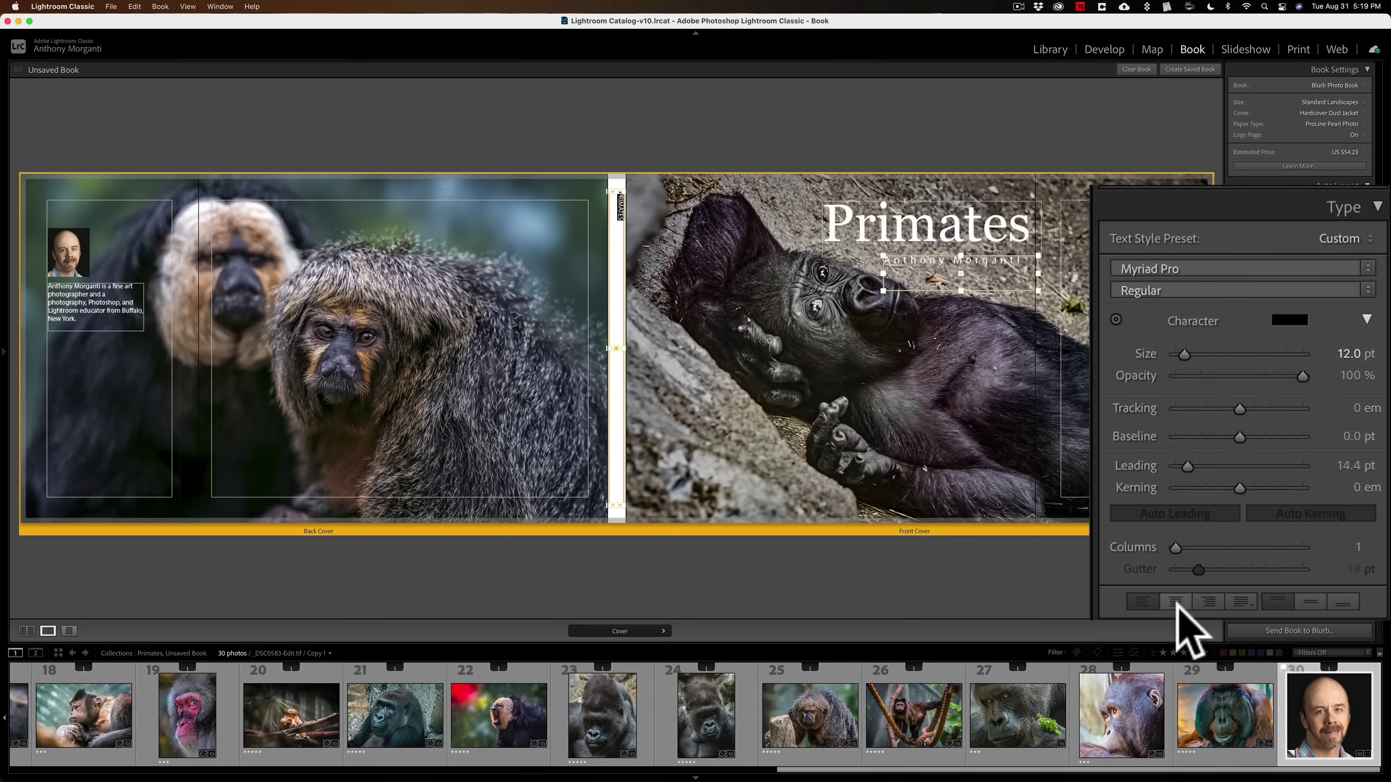
pyautogui.click(1177, 603)
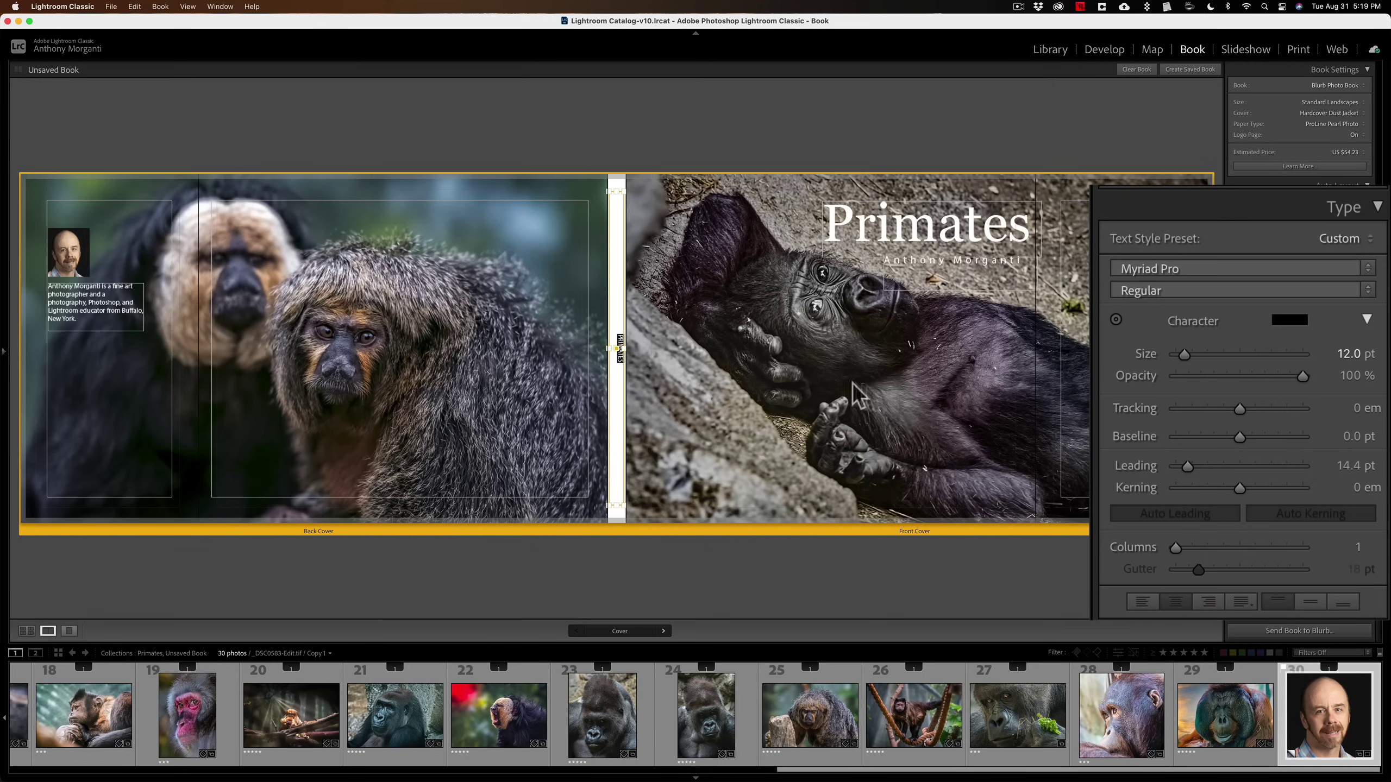
pyautogui.click(600, 353)
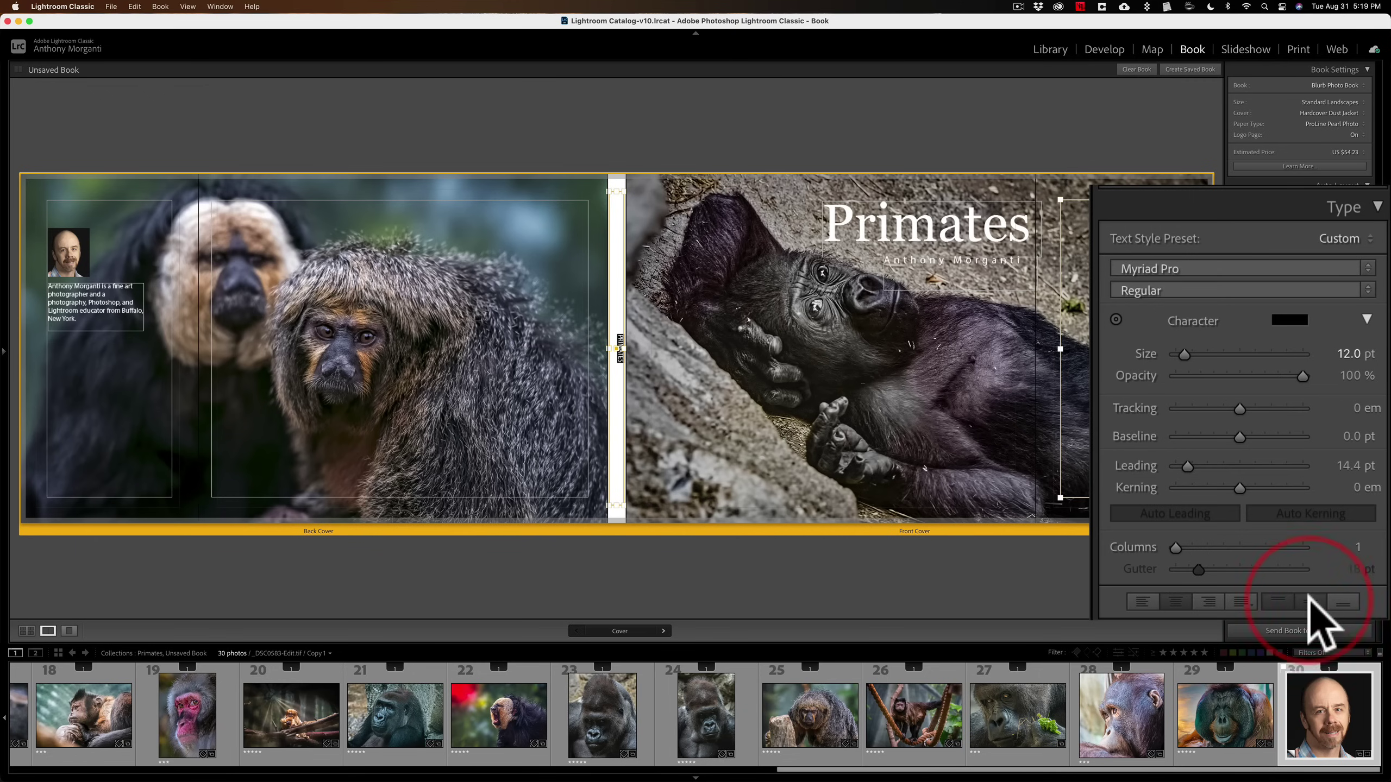
# Change the spine title's font to Georgia.
pyautogui.click(1284, 336)
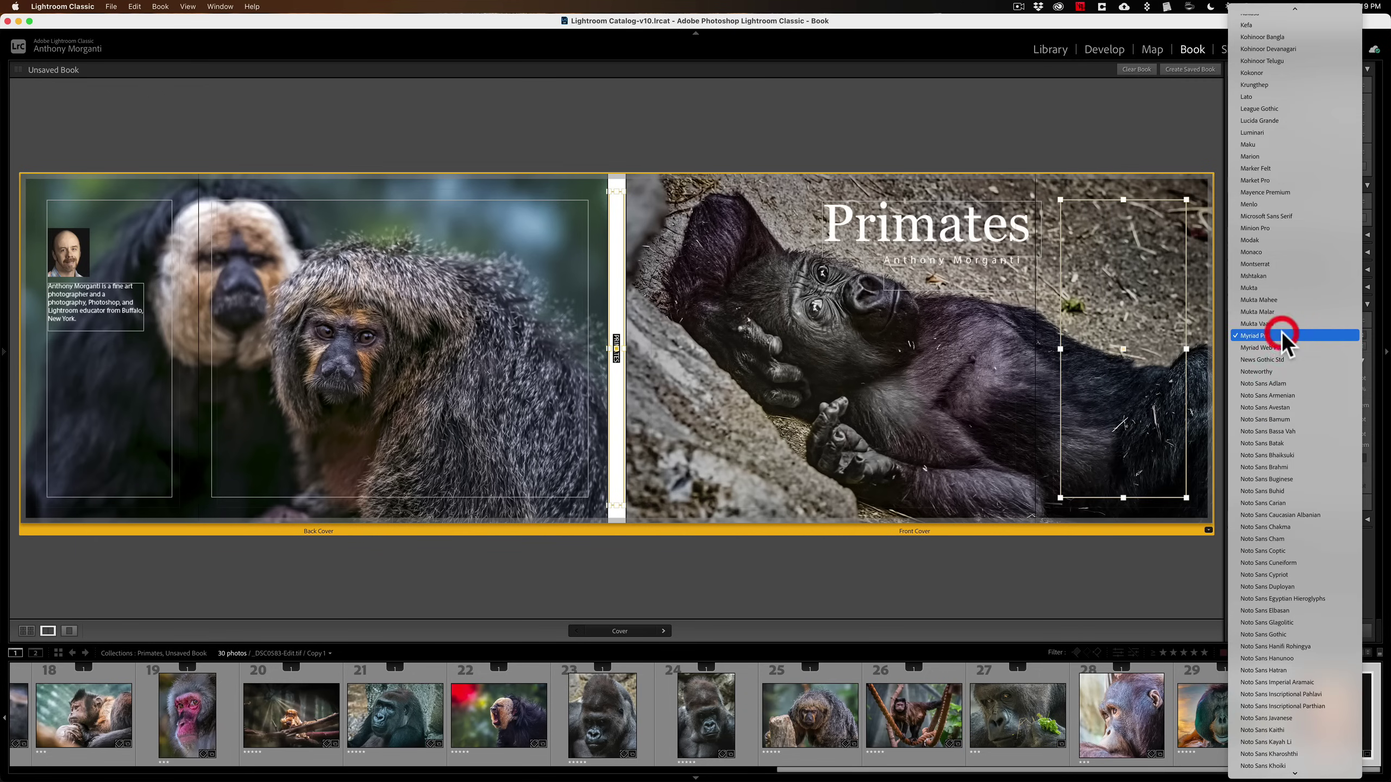
pyautogui.scroll(3, 1285, 85)
pyautogui.scroll(5, 1285, 85)
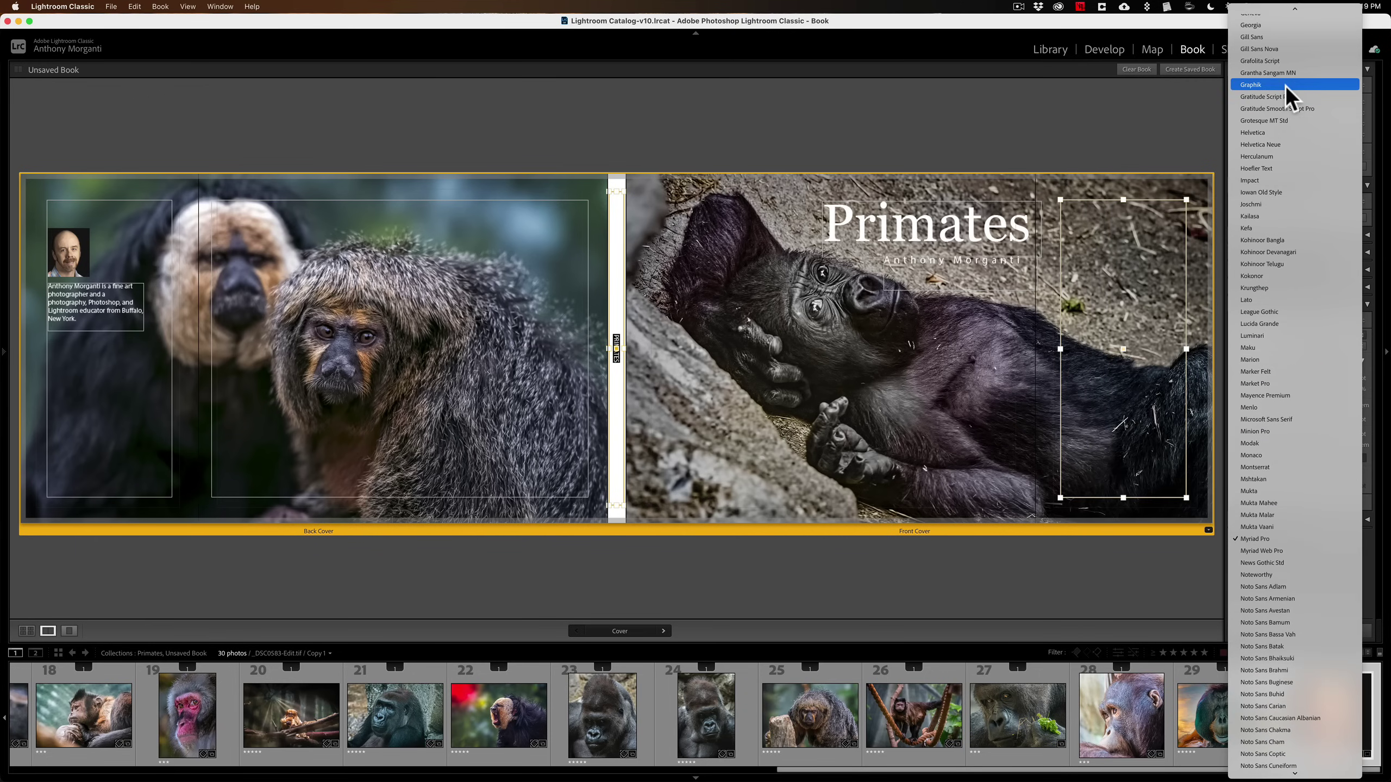
pyautogui.scroll(4, 1284, 87)
pyautogui.click(1268, 116)
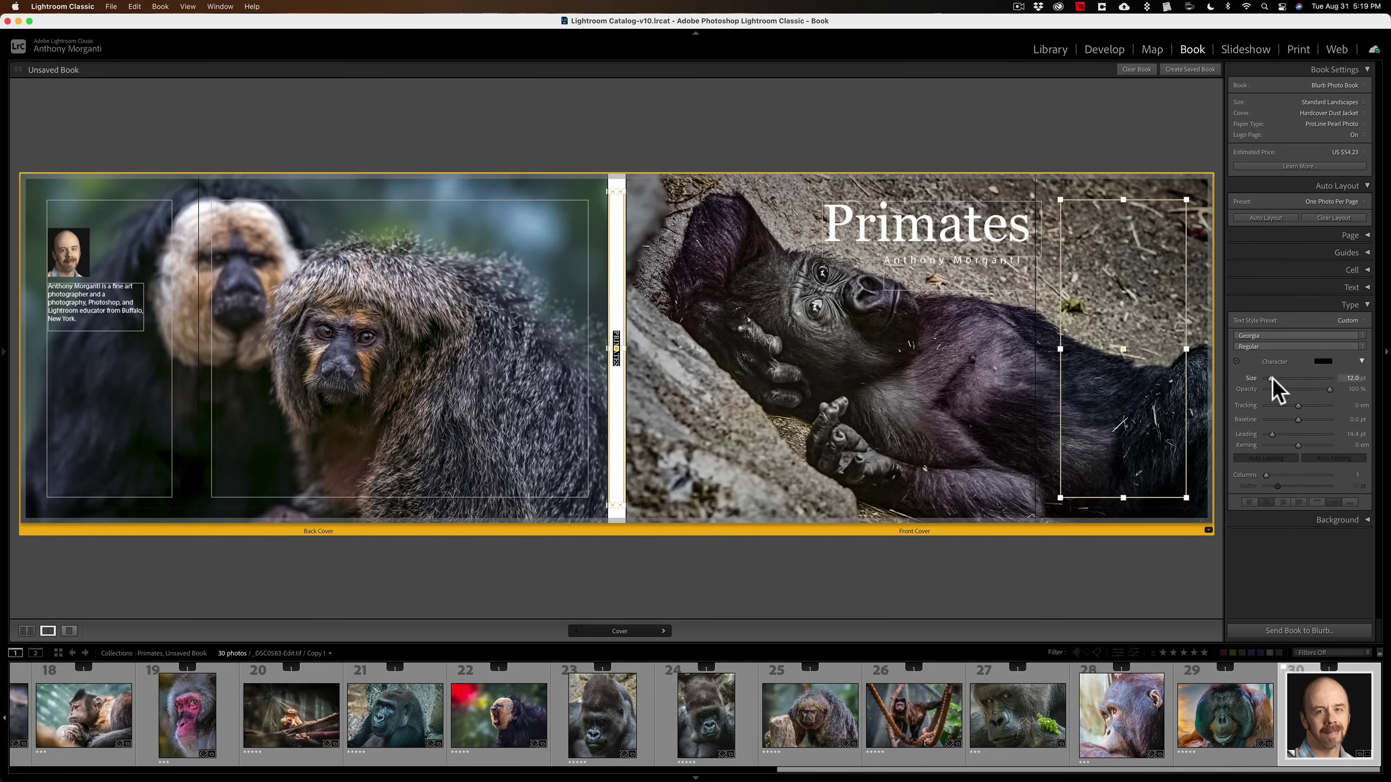
# Try enlarging the spine title to 42.3 pt and return its size to 12 pt.
pyautogui.moveTo(1271, 378); pyautogui.dragTo(1287, 378)
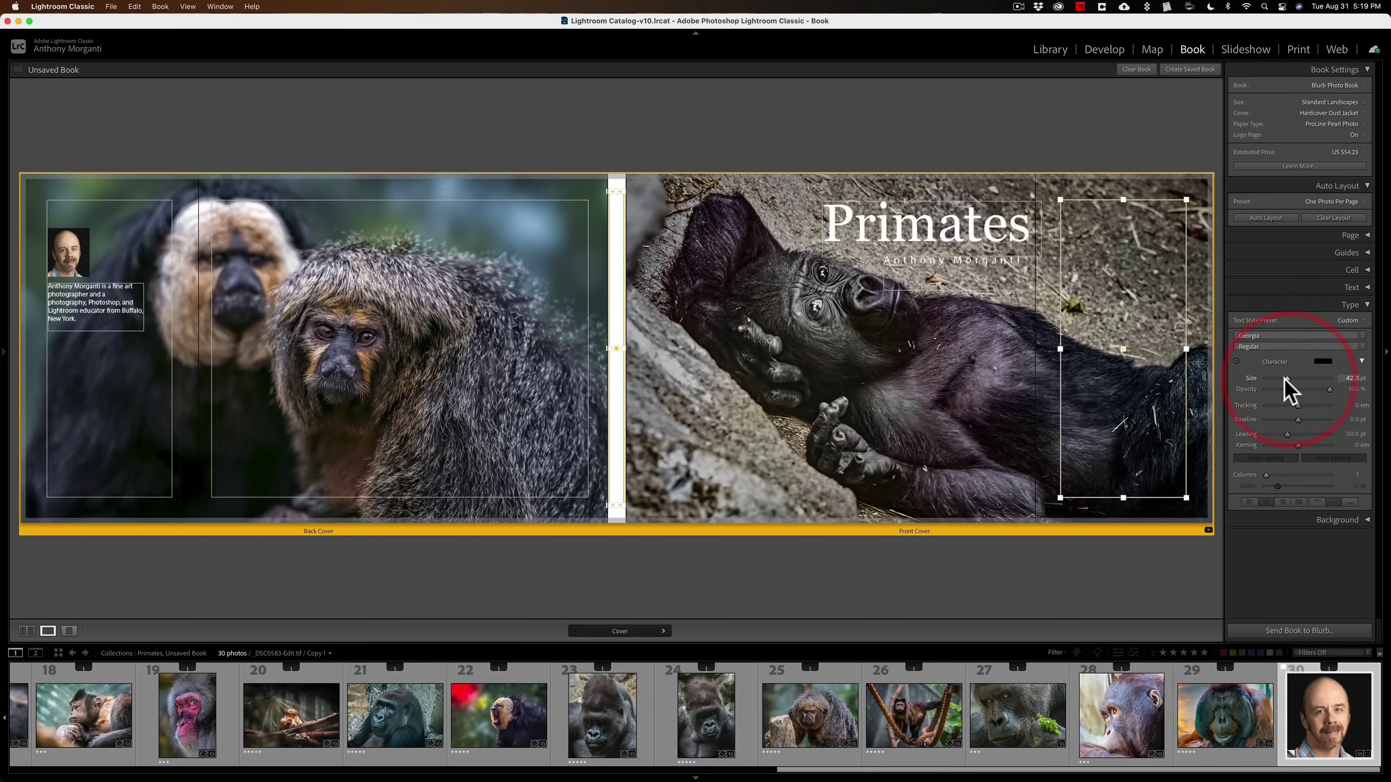
pyautogui.click(615, 356)
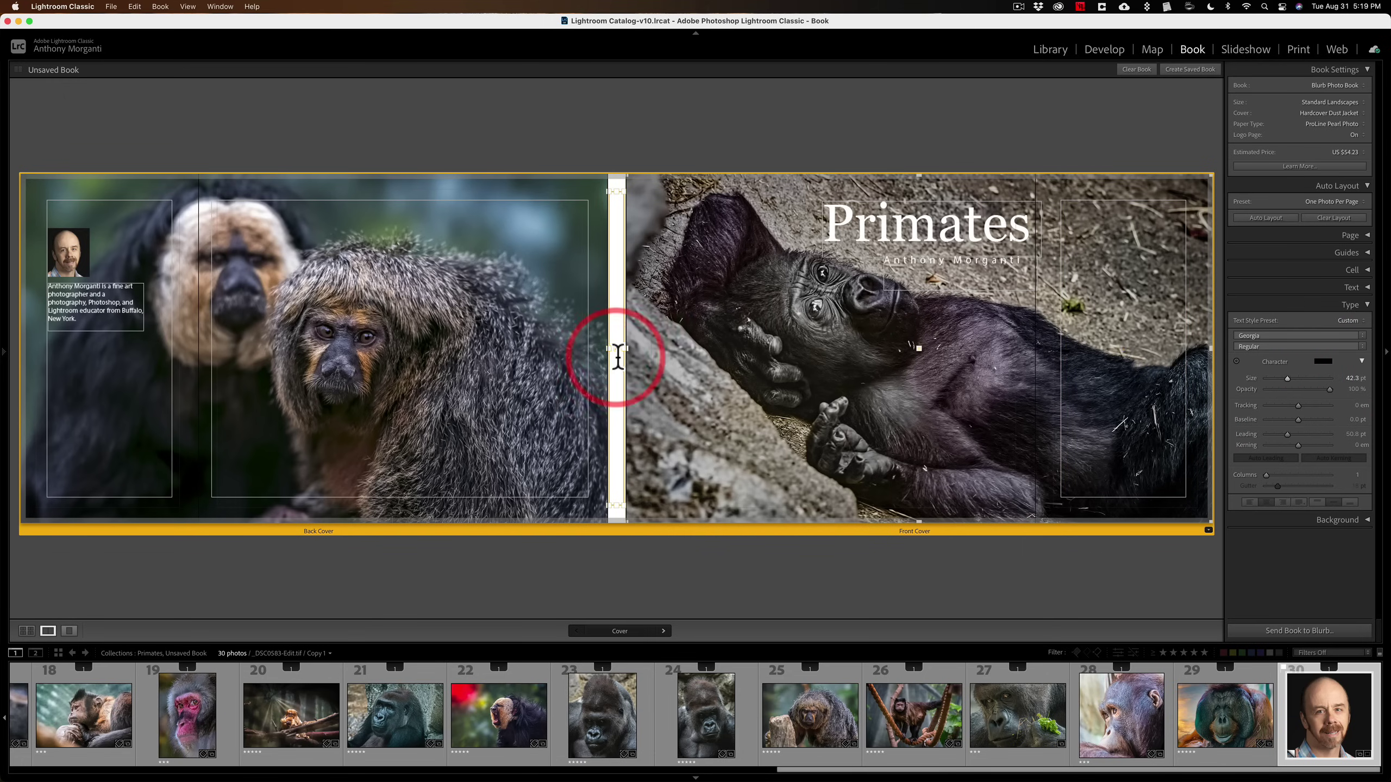
pyautogui.click(1270, 378)
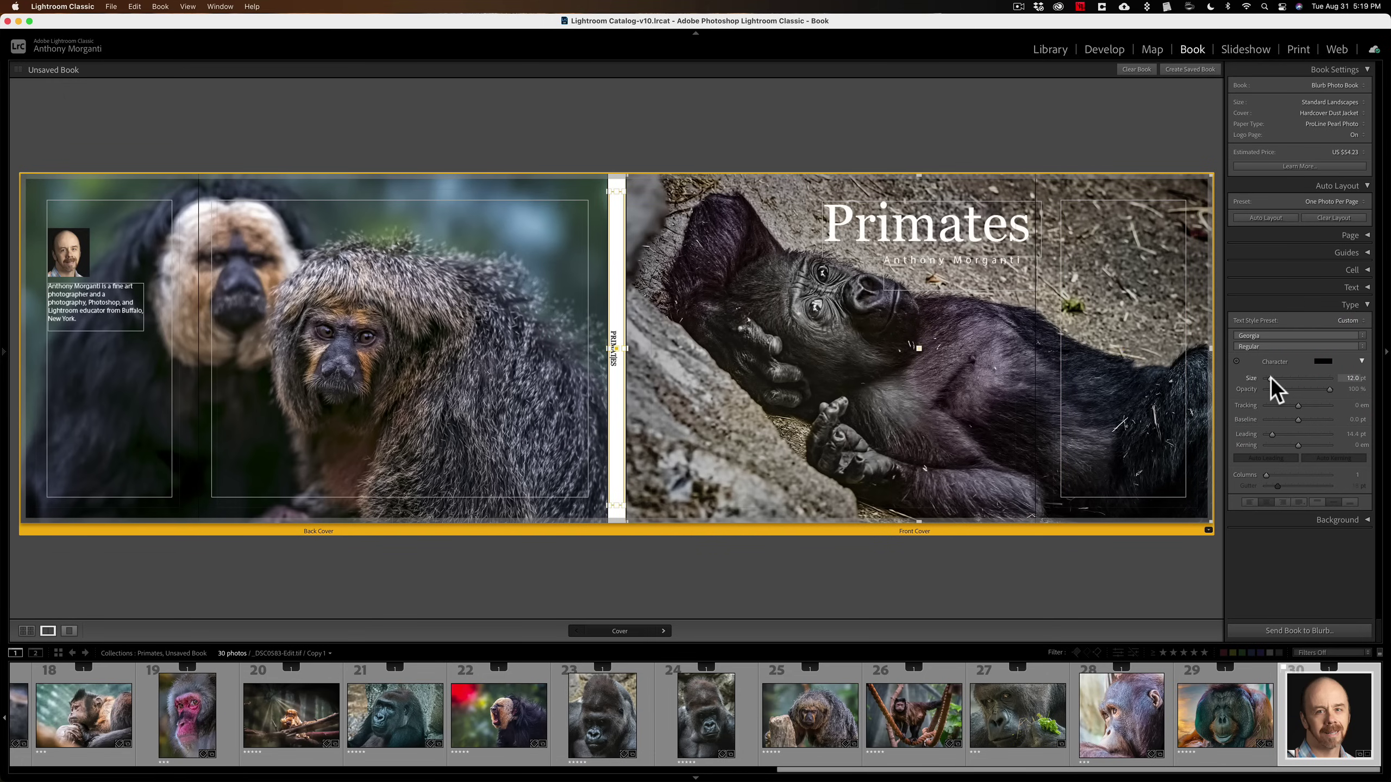
# Recenter the spine title across the spine, enlarge it to about 29 pt with 500 em tracking, and deselect it.
pyautogui.moveTo(1278, 378); pyautogui.dragTo(1283, 378)
pyautogui.press('super+a')
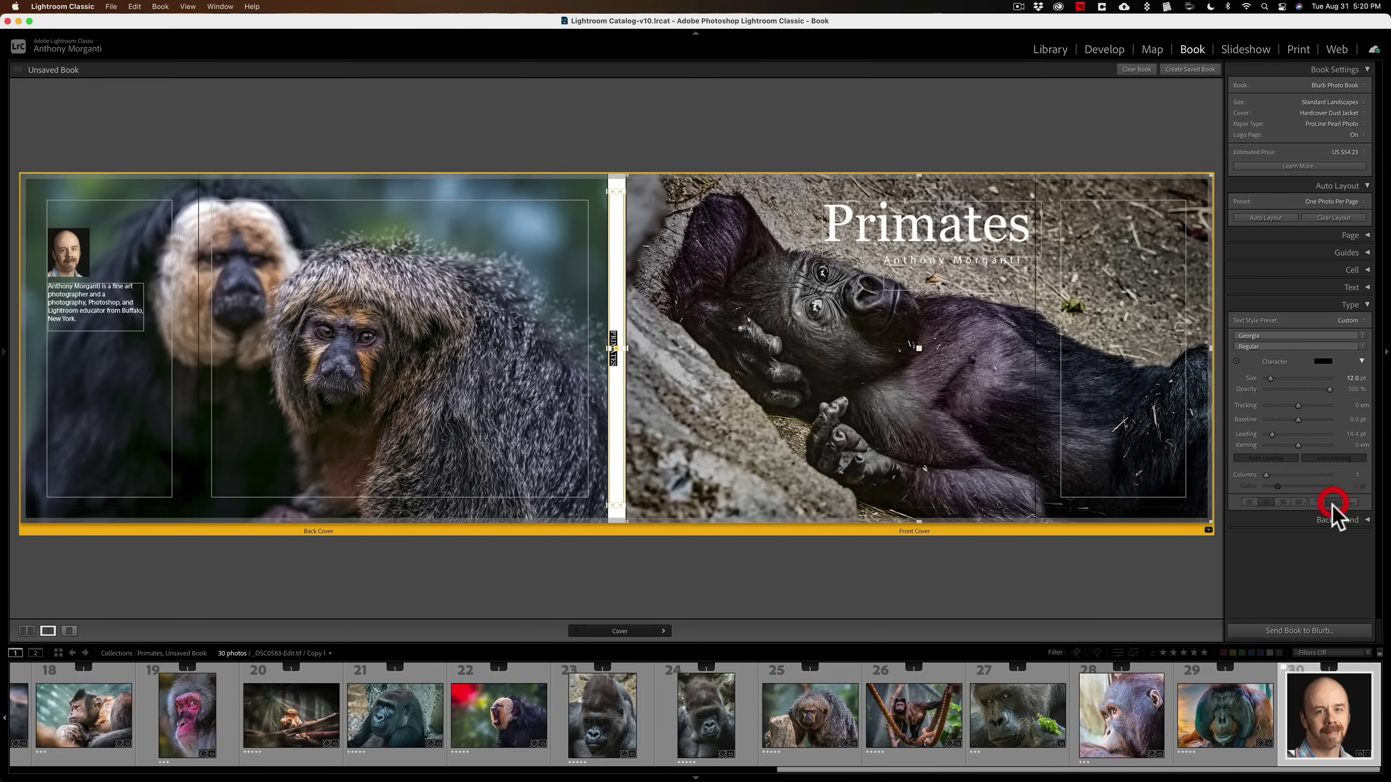
pyautogui.click(1267, 503)
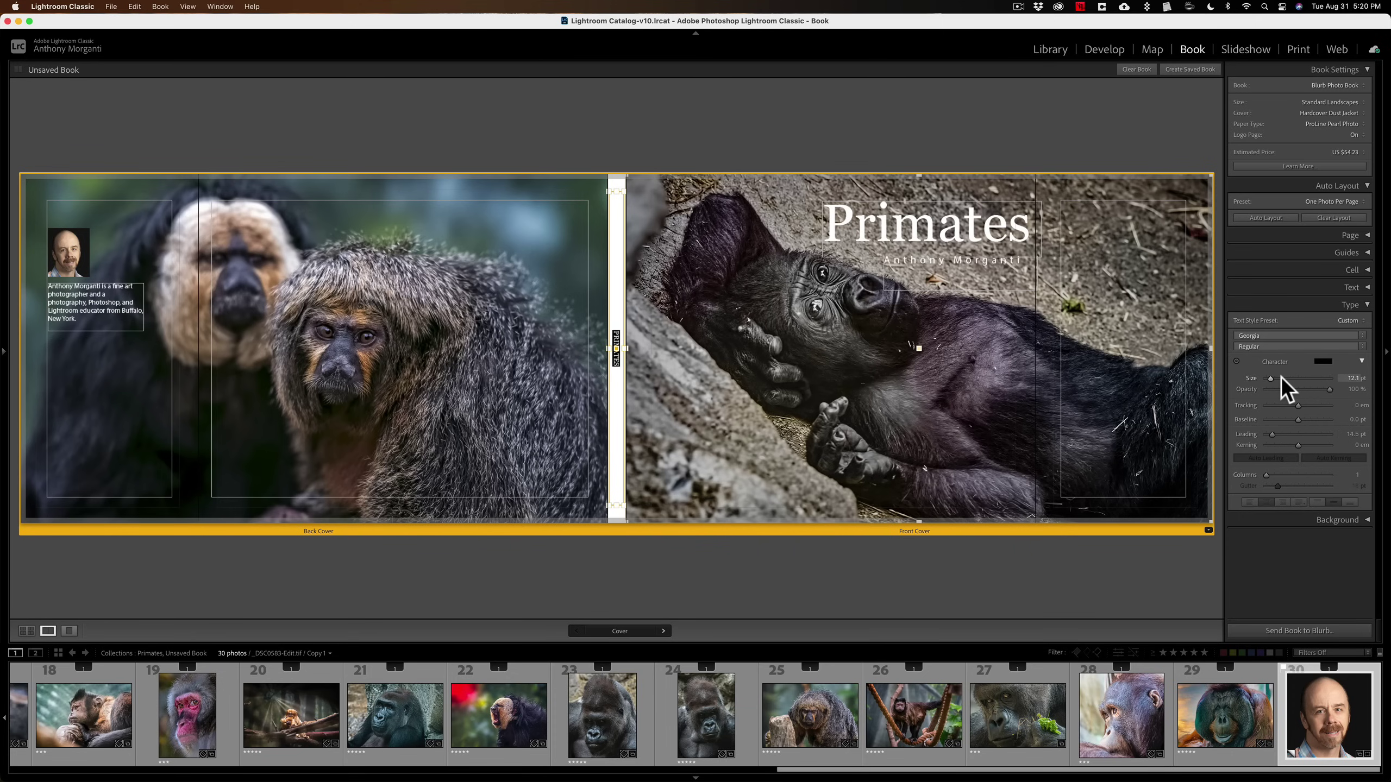
pyautogui.moveTo(1281, 378); pyautogui.dragTo(1352, 404)
pyautogui.click(782, 124)
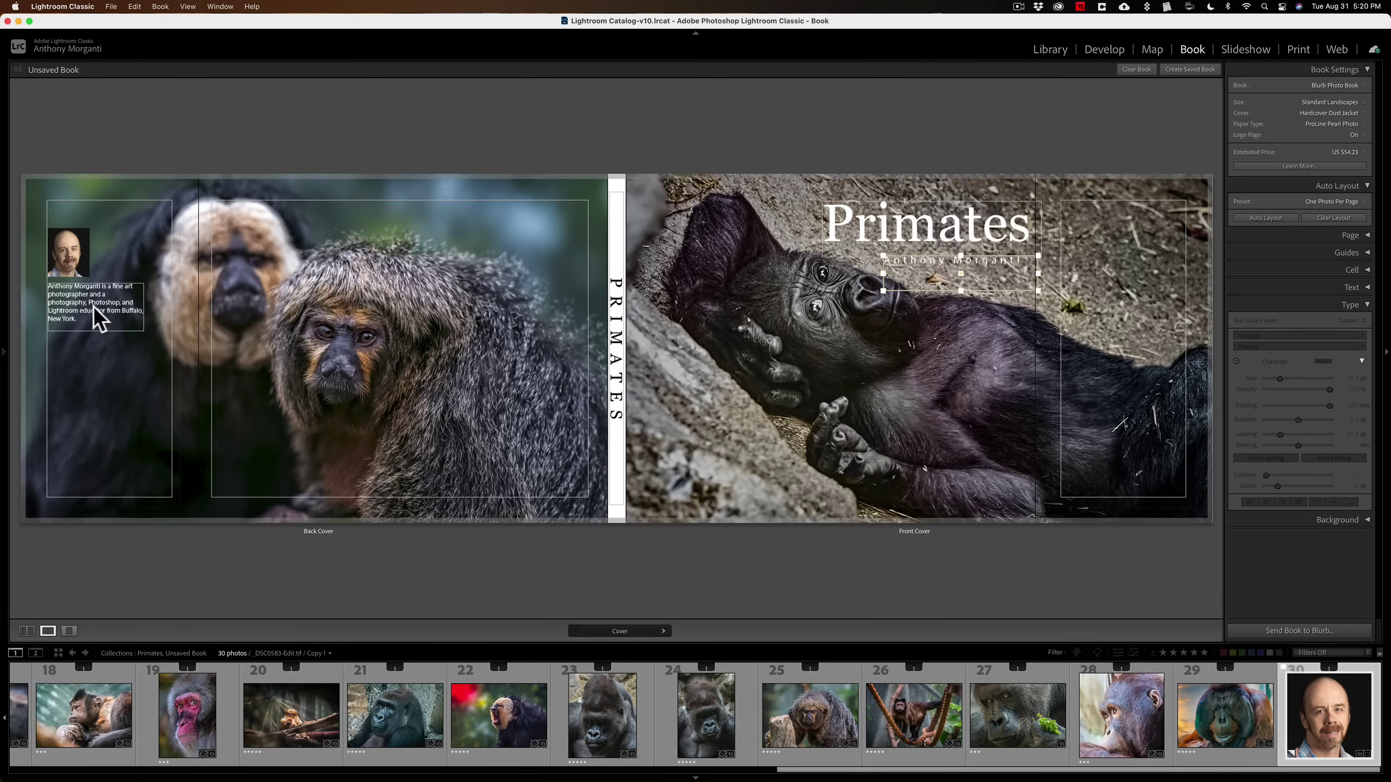
pyautogui.click(374, 134)
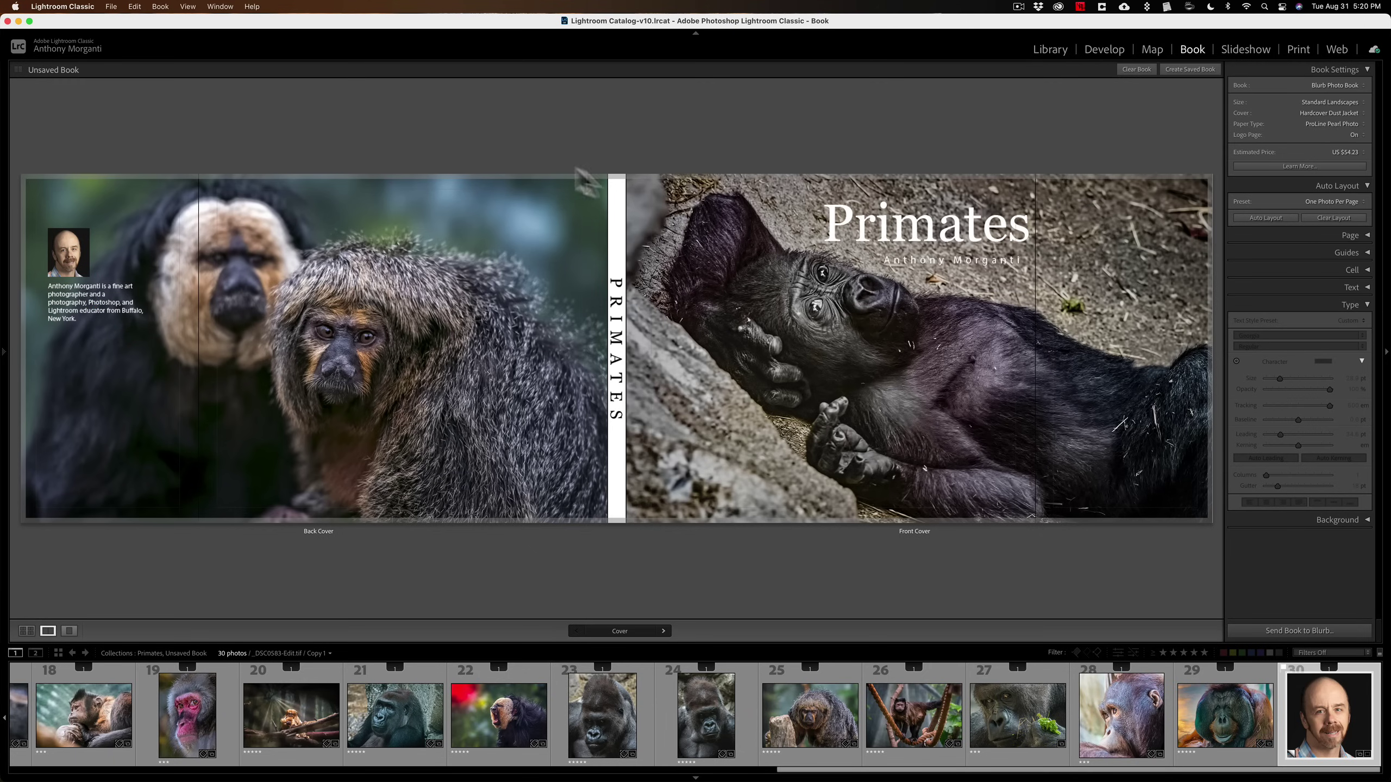
# Select the spine, enable its background color and open the color picker.
pyautogui.click(615, 186)
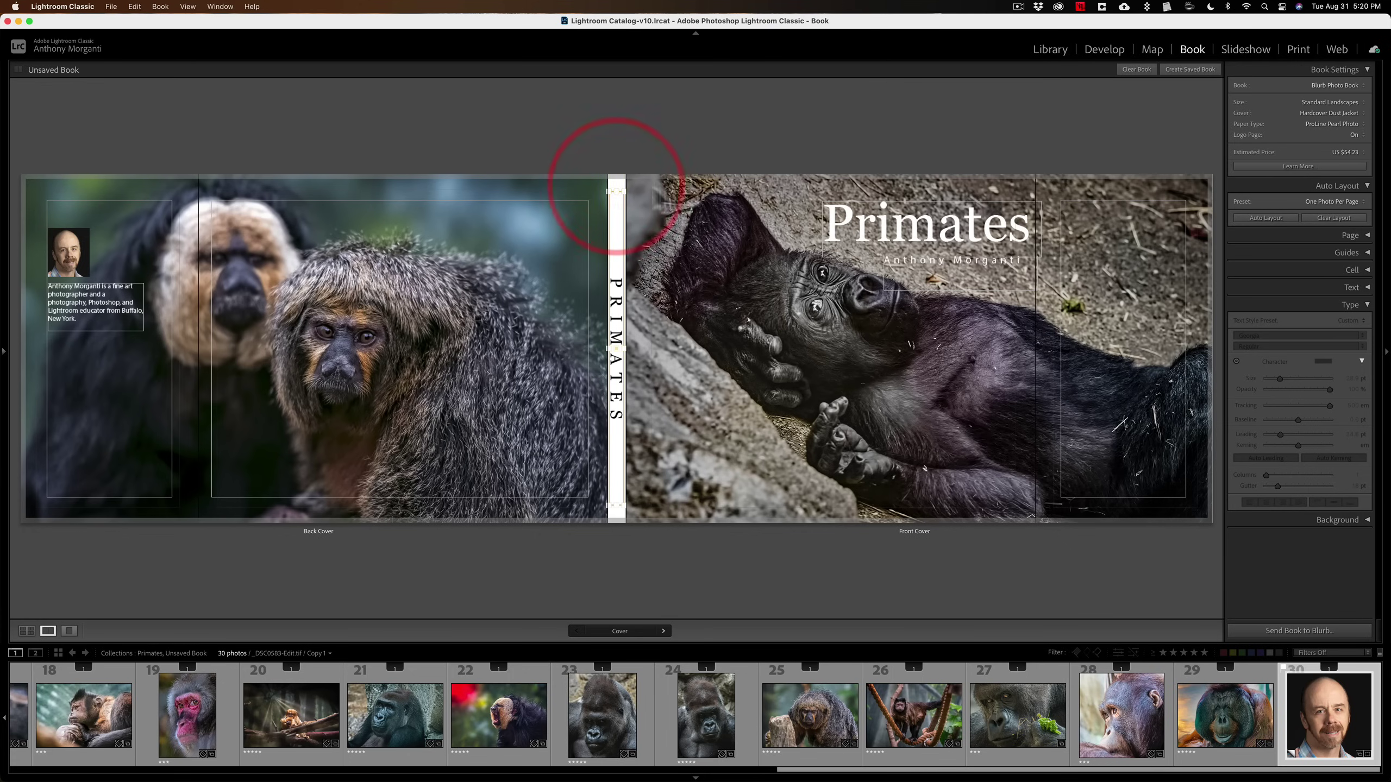
pyautogui.click(1340, 521)
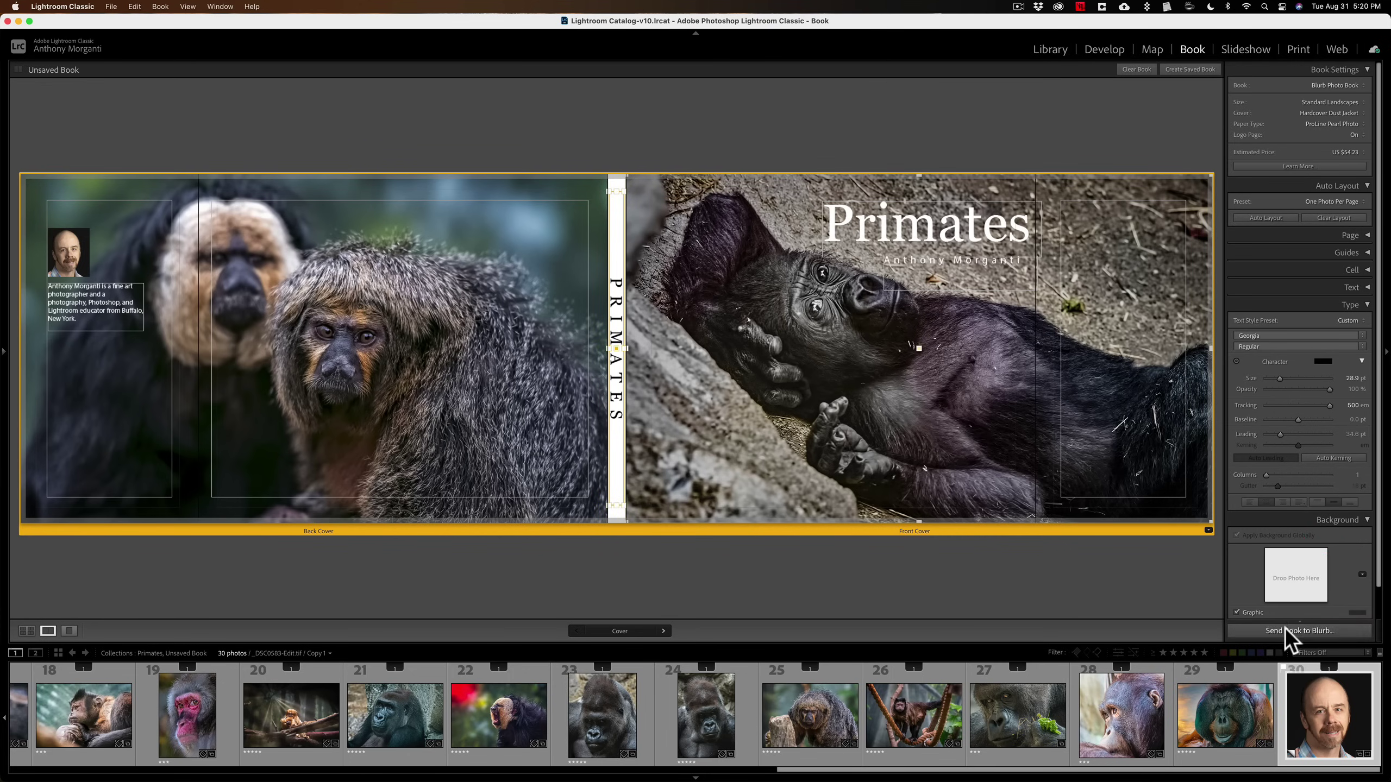
pyautogui.scroll(-2, 1314, 581)
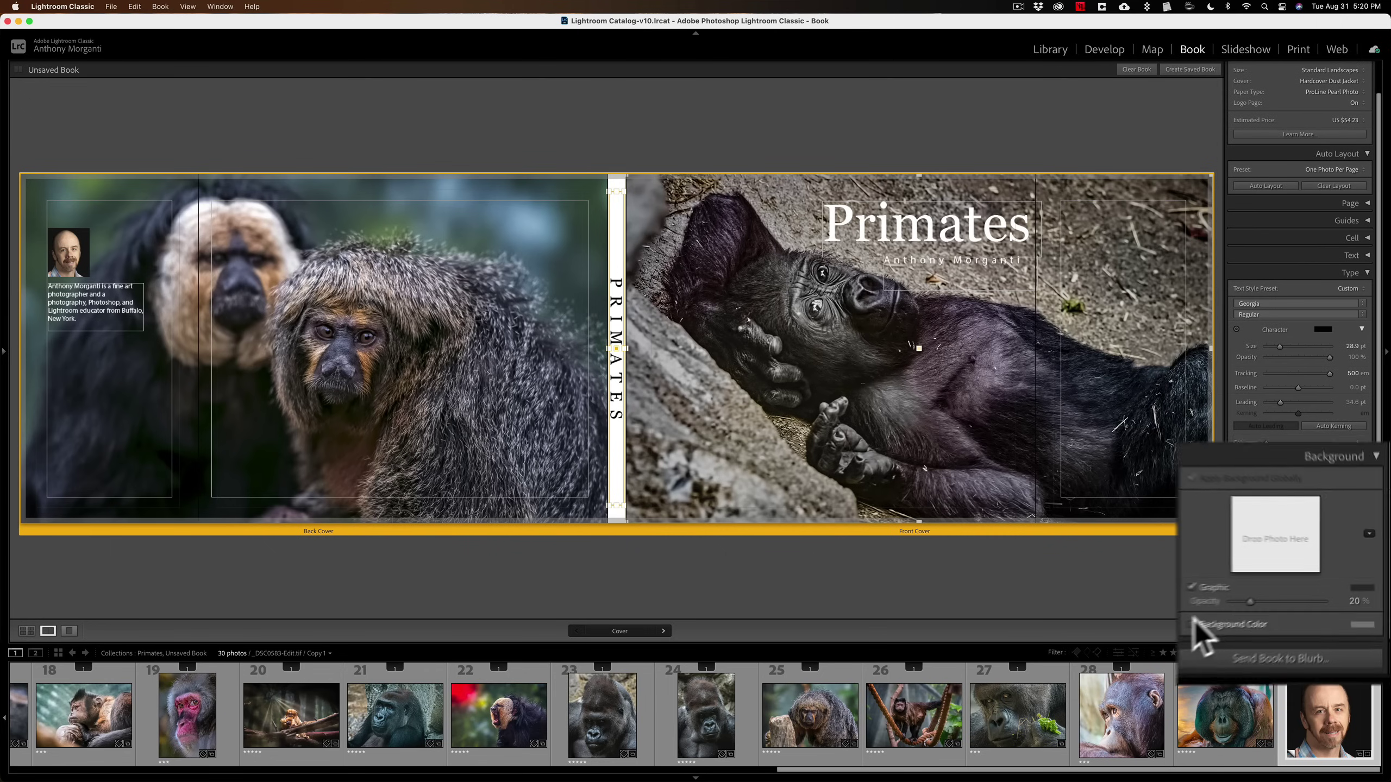
pyautogui.click(1237, 605)
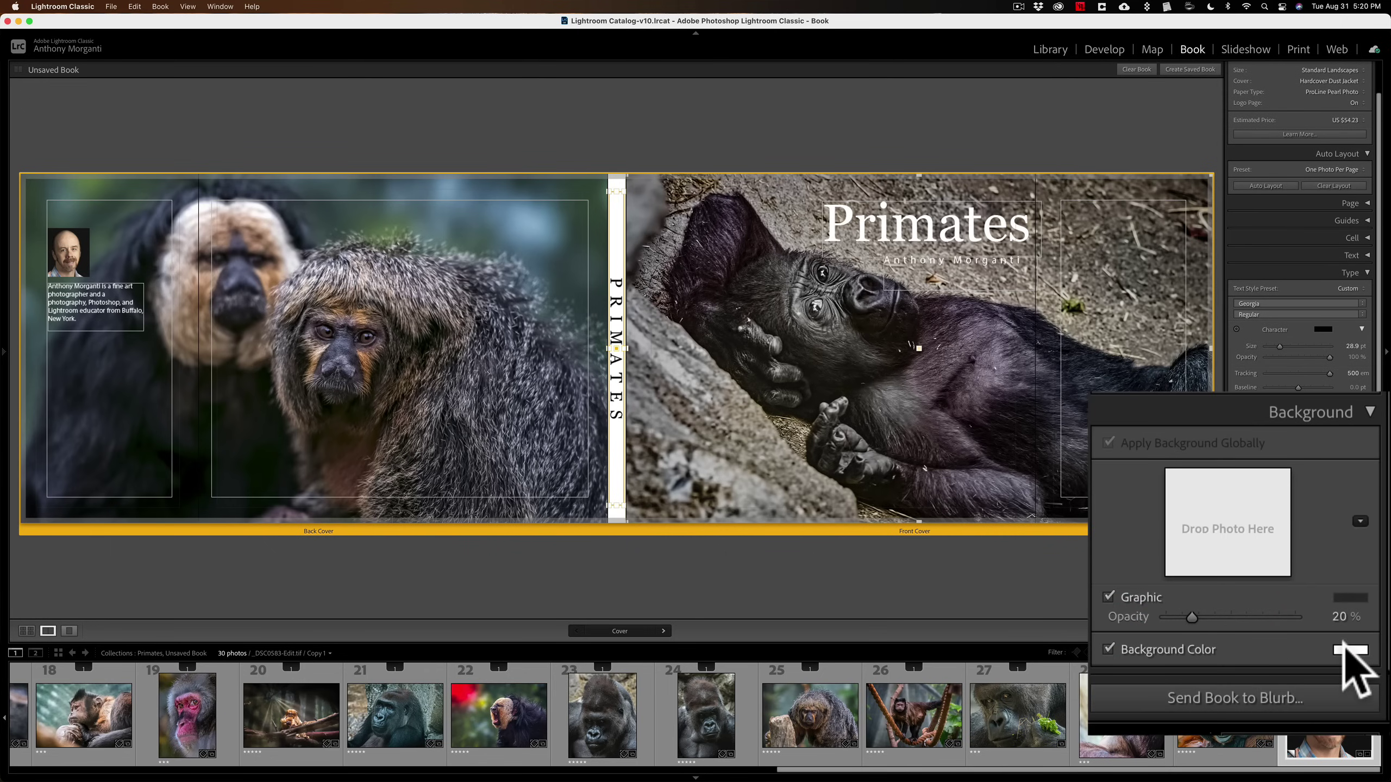
pyautogui.click(1350, 650)
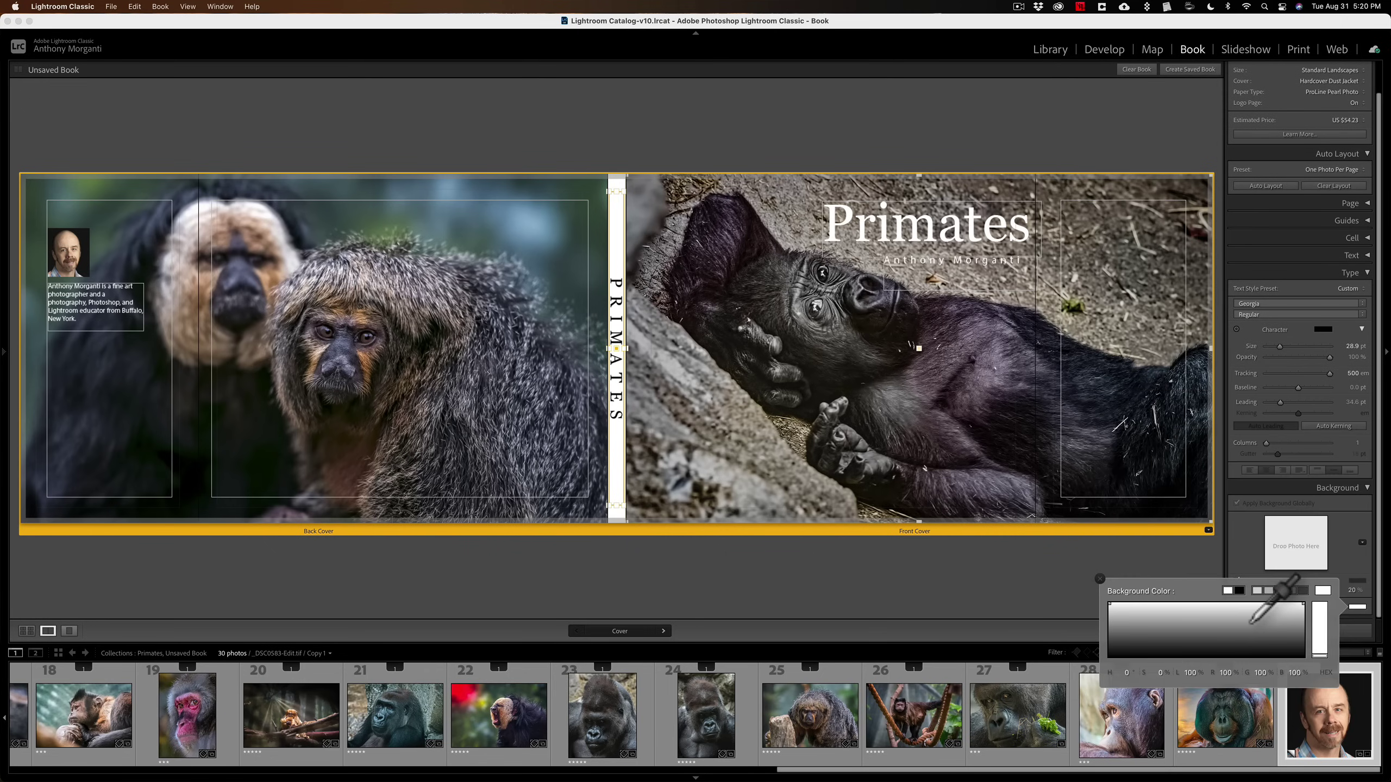
# Try medium gray and saturated green background colors on the spine.
pyautogui.click(1247, 623)
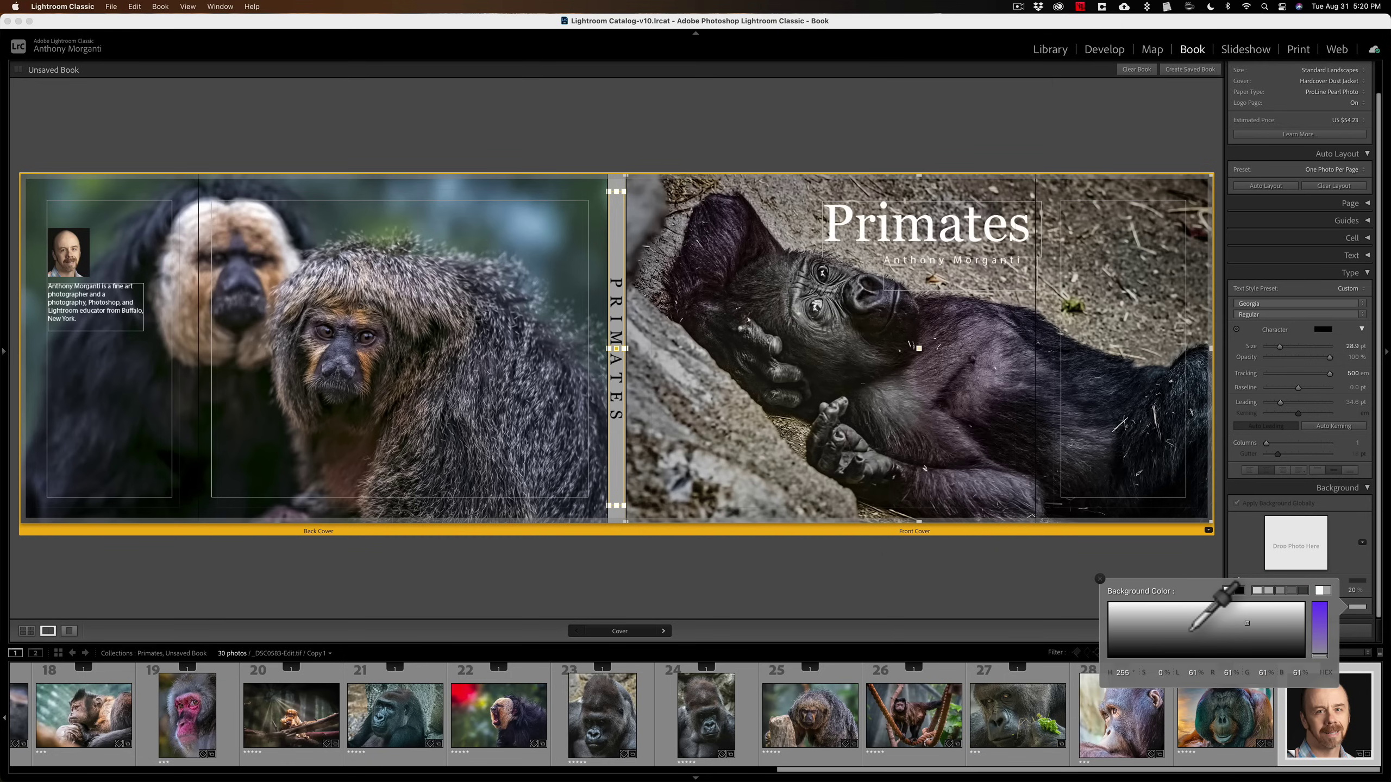
pyautogui.click(1187, 630)
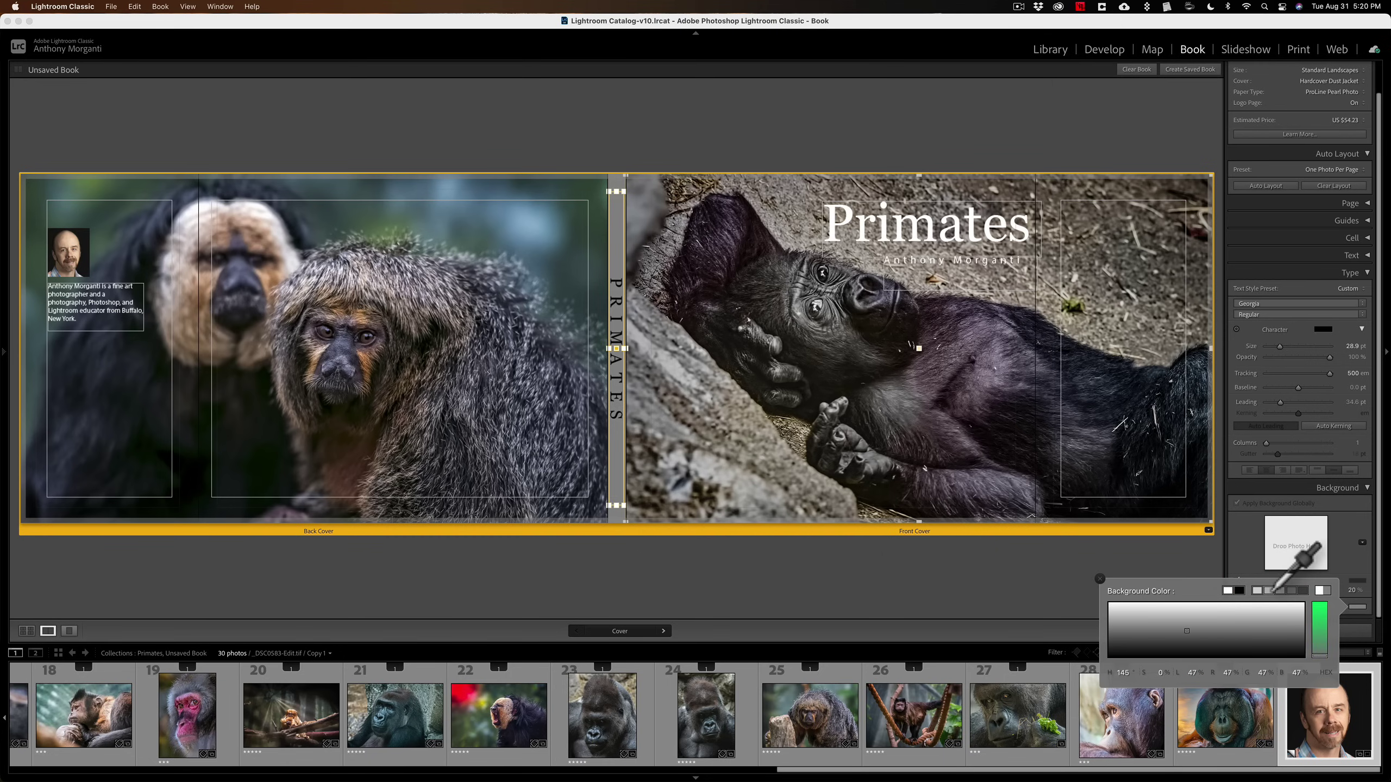
pyautogui.click(1327, 612)
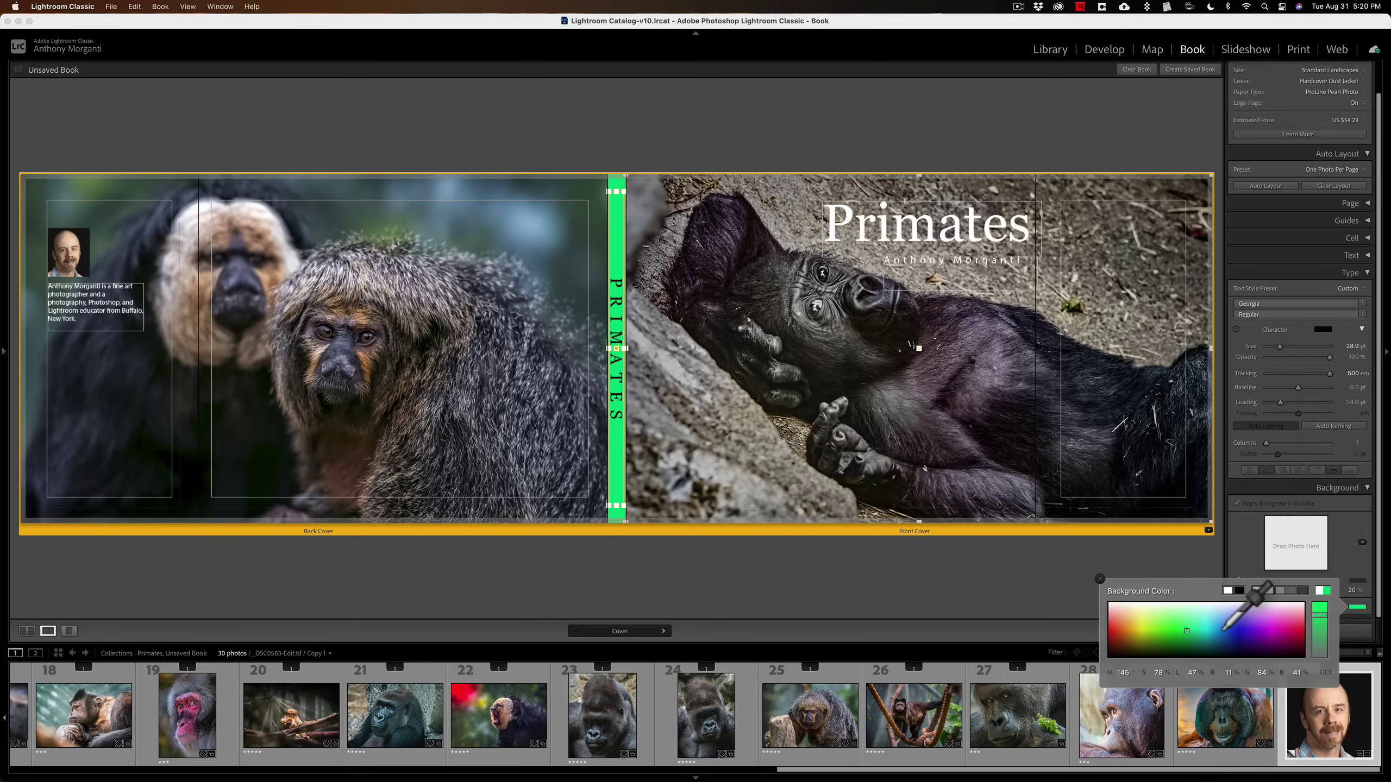
pyautogui.press('super+shift+g')
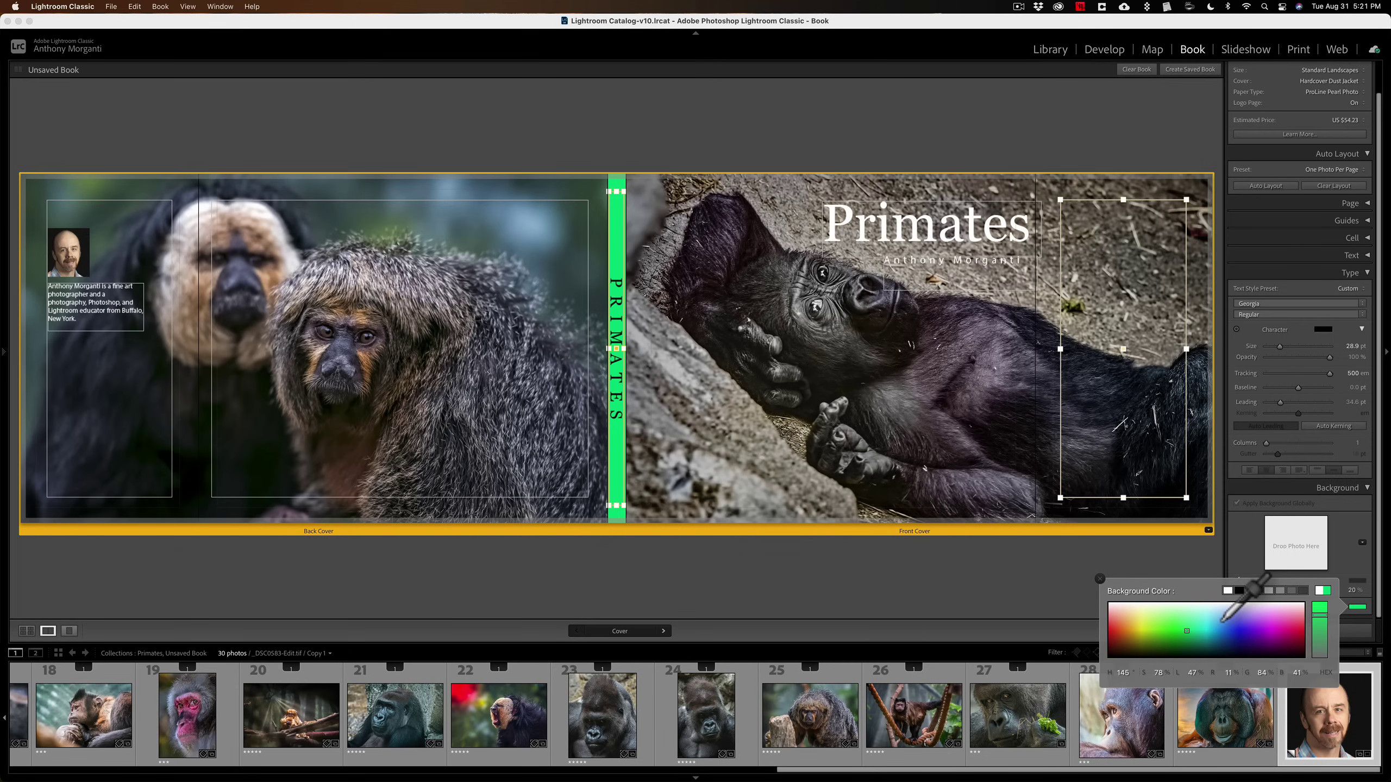
# Sample a warm gray from the front cover photo beside the title as the spine's background color and deselect everything.
pyautogui.moveTo(1226, 621); pyautogui.dragTo(805, 228)
pyautogui.click(805, 229)
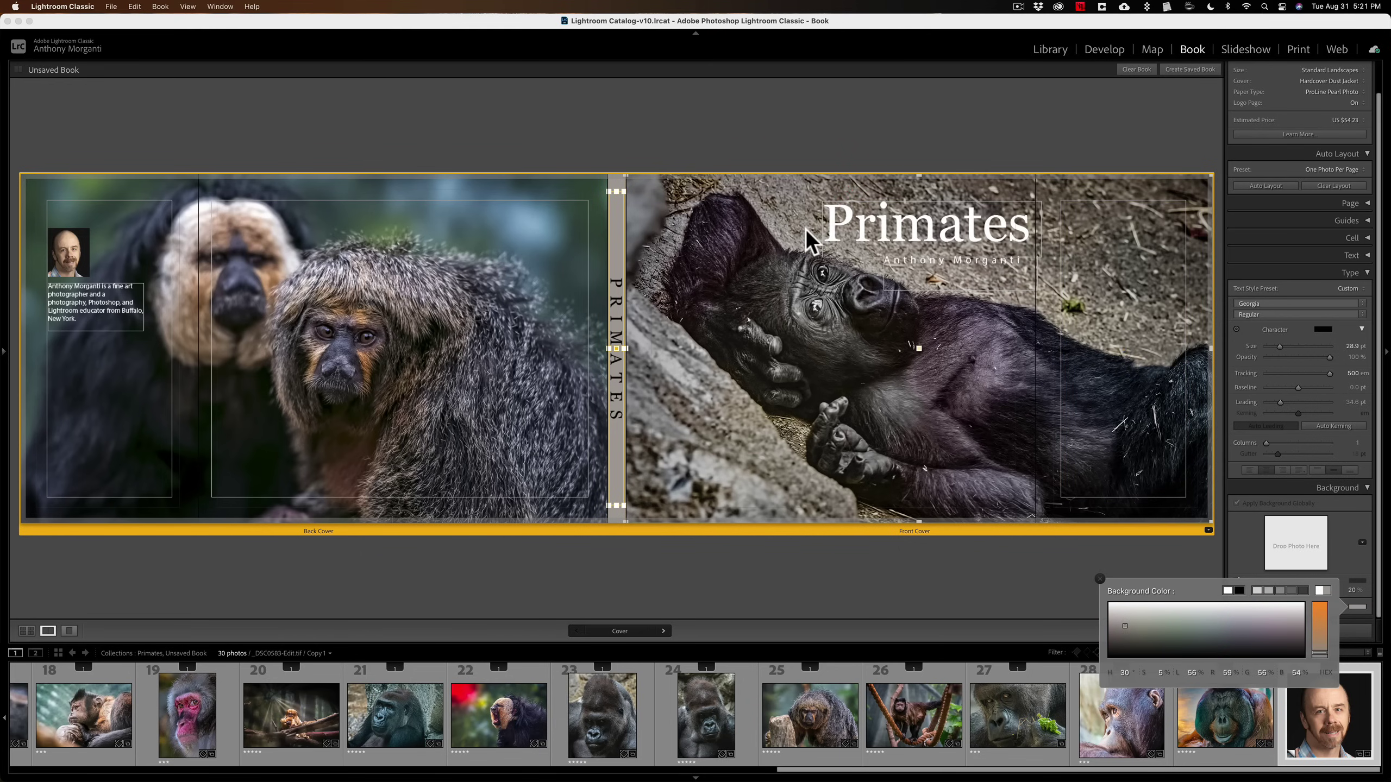
pyautogui.click(844, 119)
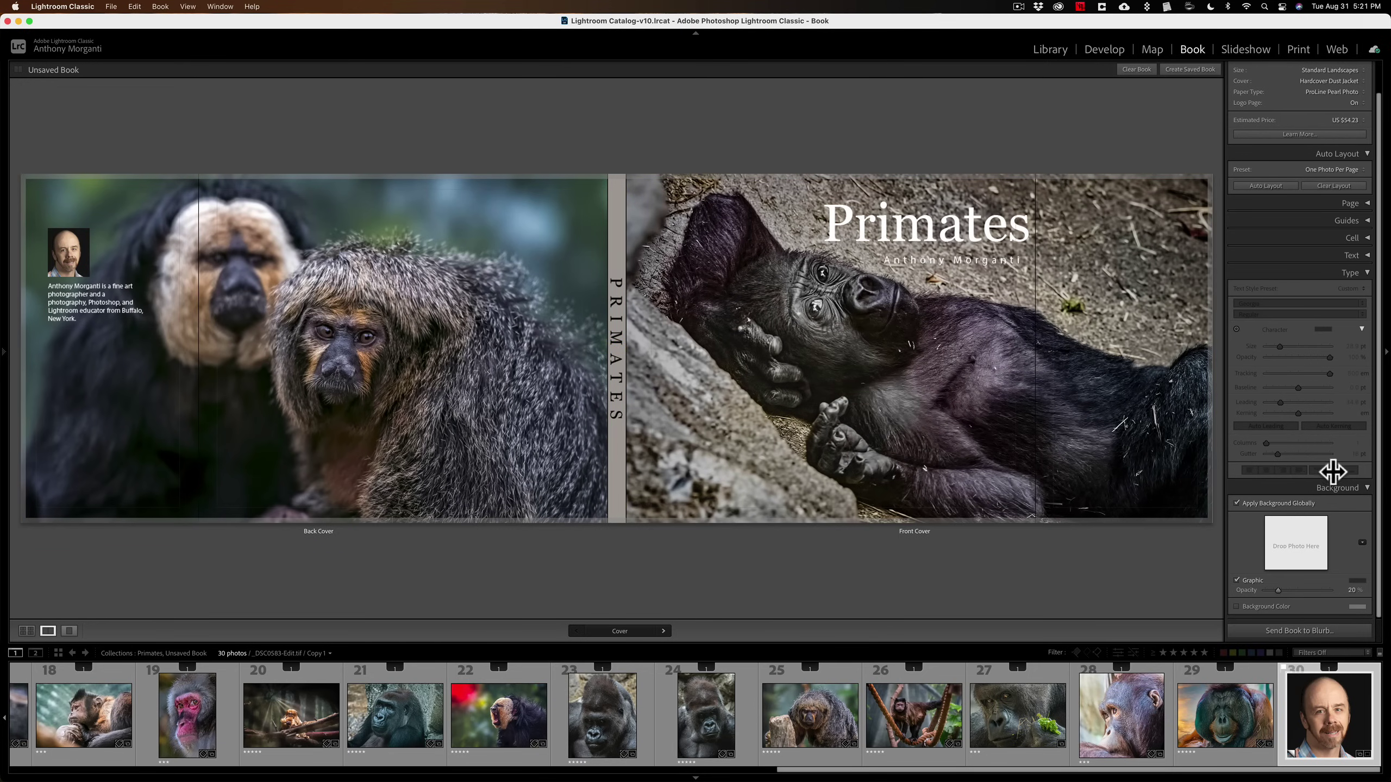
# Collapse the Background and Type settings and show the whole book in multi-page view with nothing selected.
pyautogui.click(1351, 490)
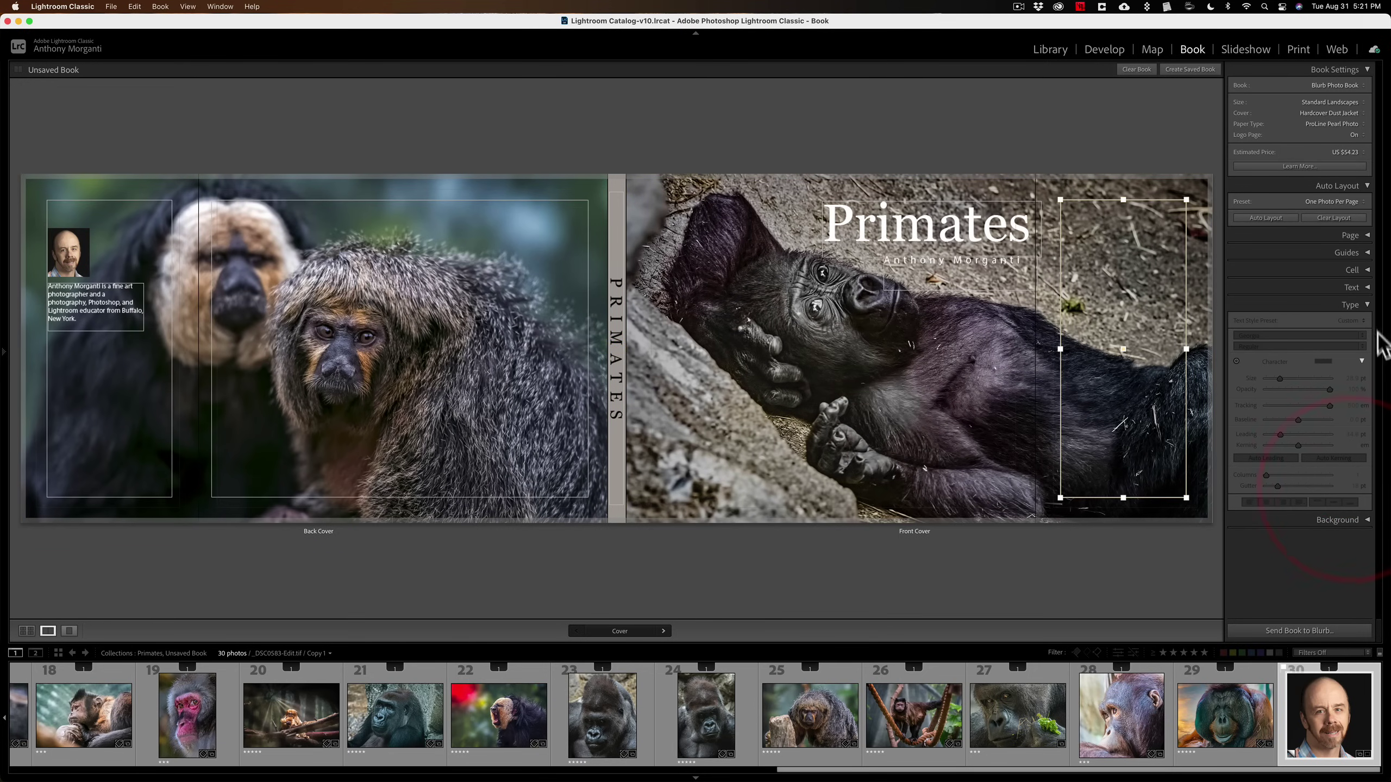
pyautogui.click(1365, 306)
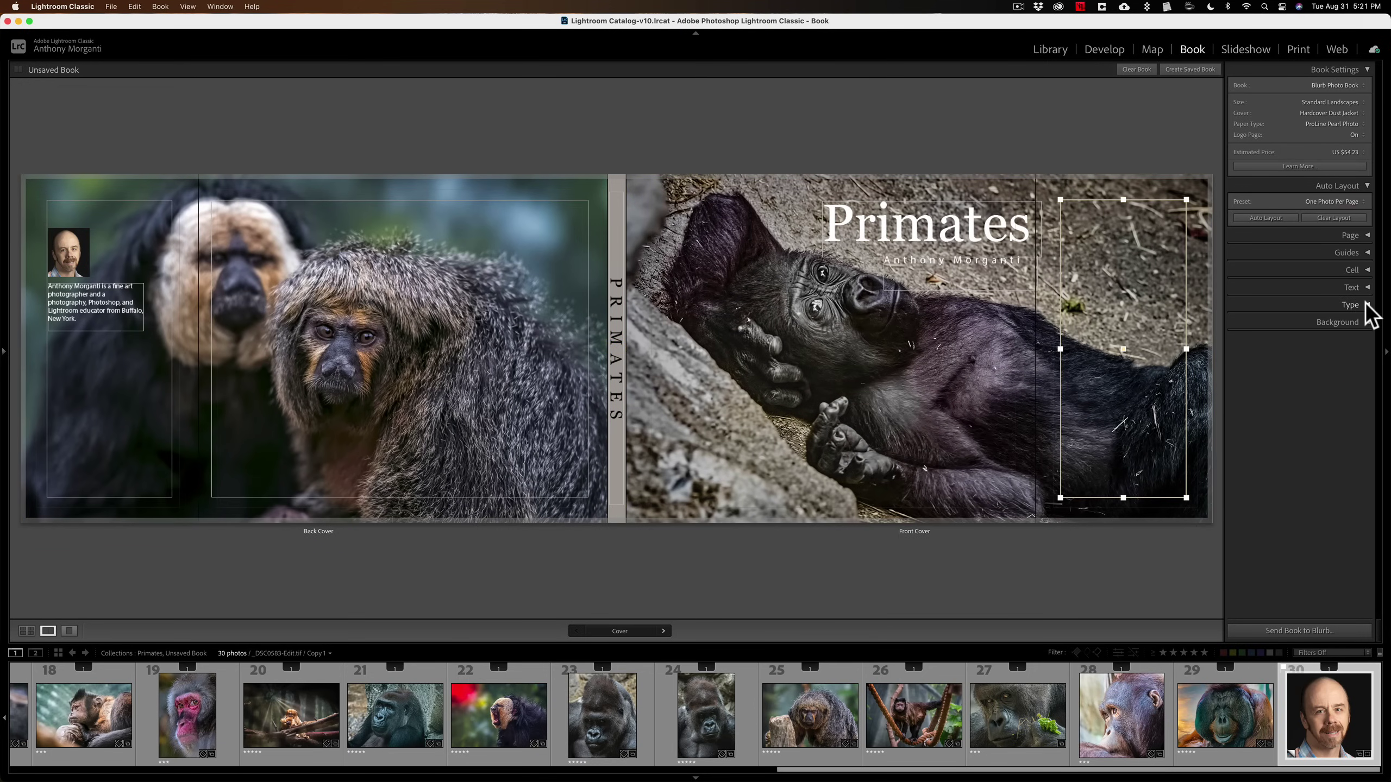
pyautogui.press('super+d')
pyautogui.press('super+e')
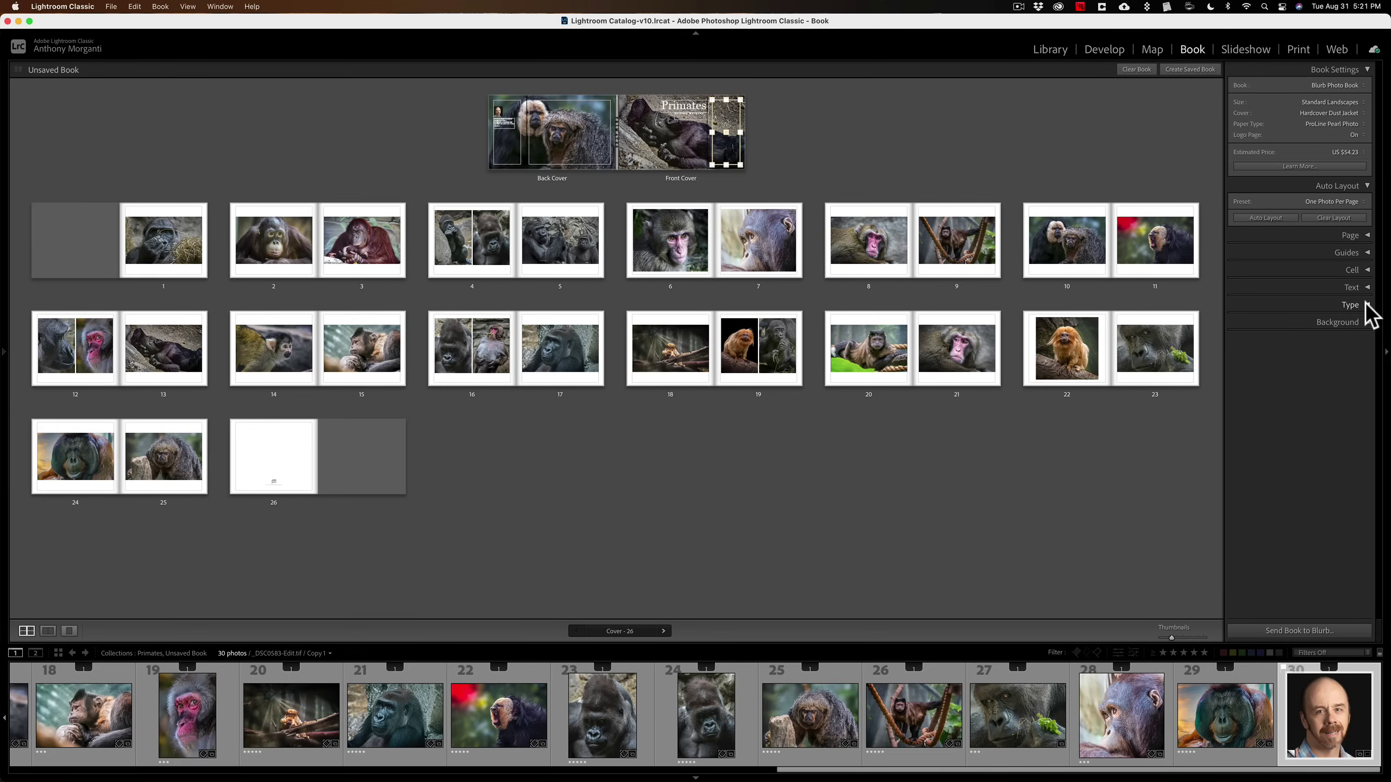
pyautogui.click(843, 488)
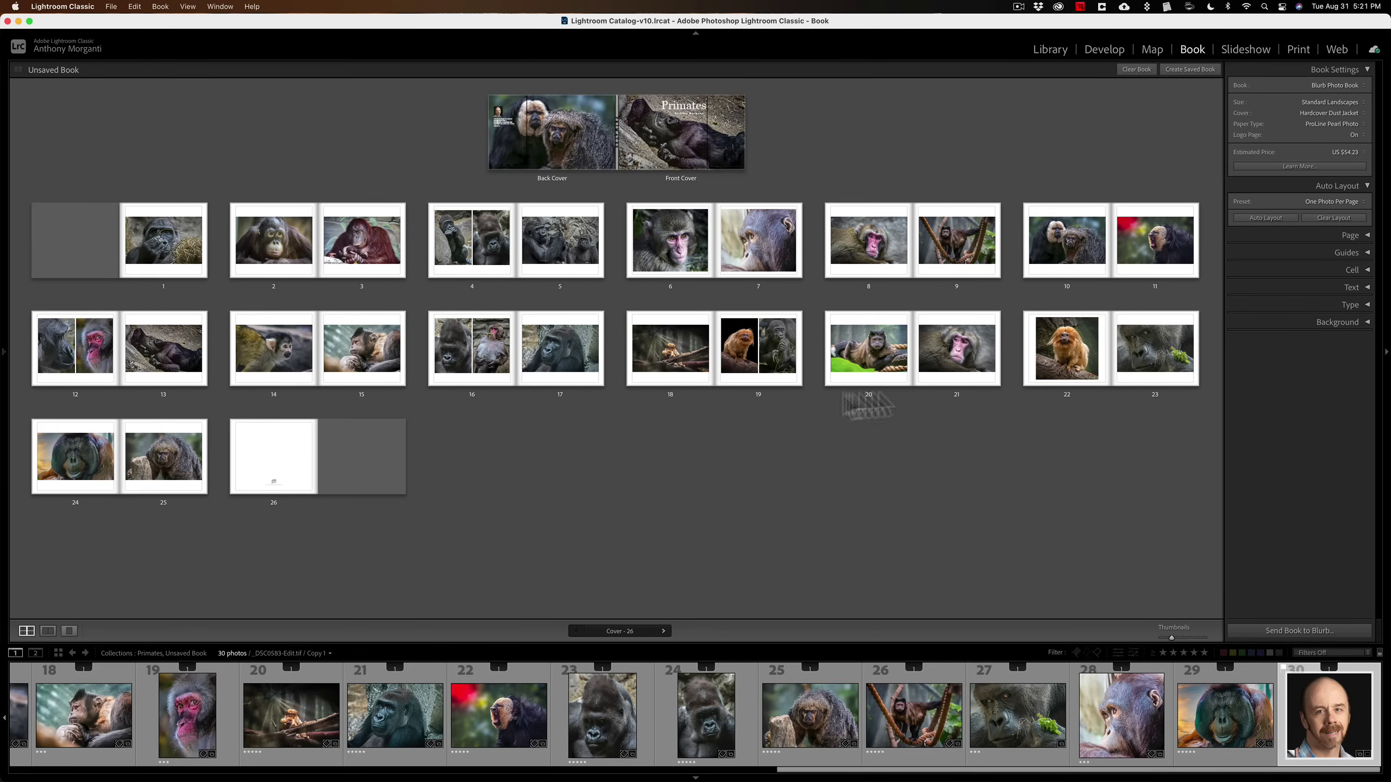
# Select the cover in the page overview and display it as a full spread.
pyautogui.click(590, 141)
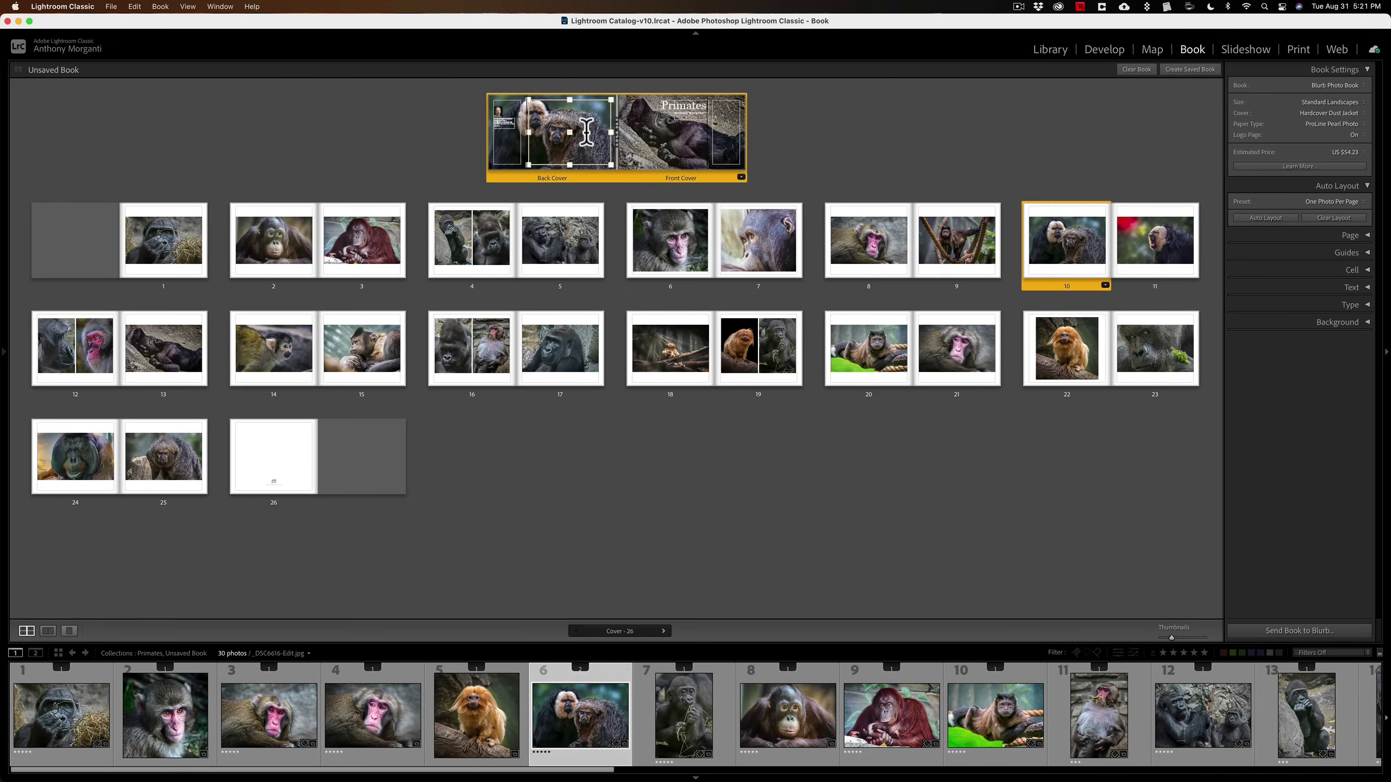
pyautogui.press('super')
pyautogui.press('super+r')
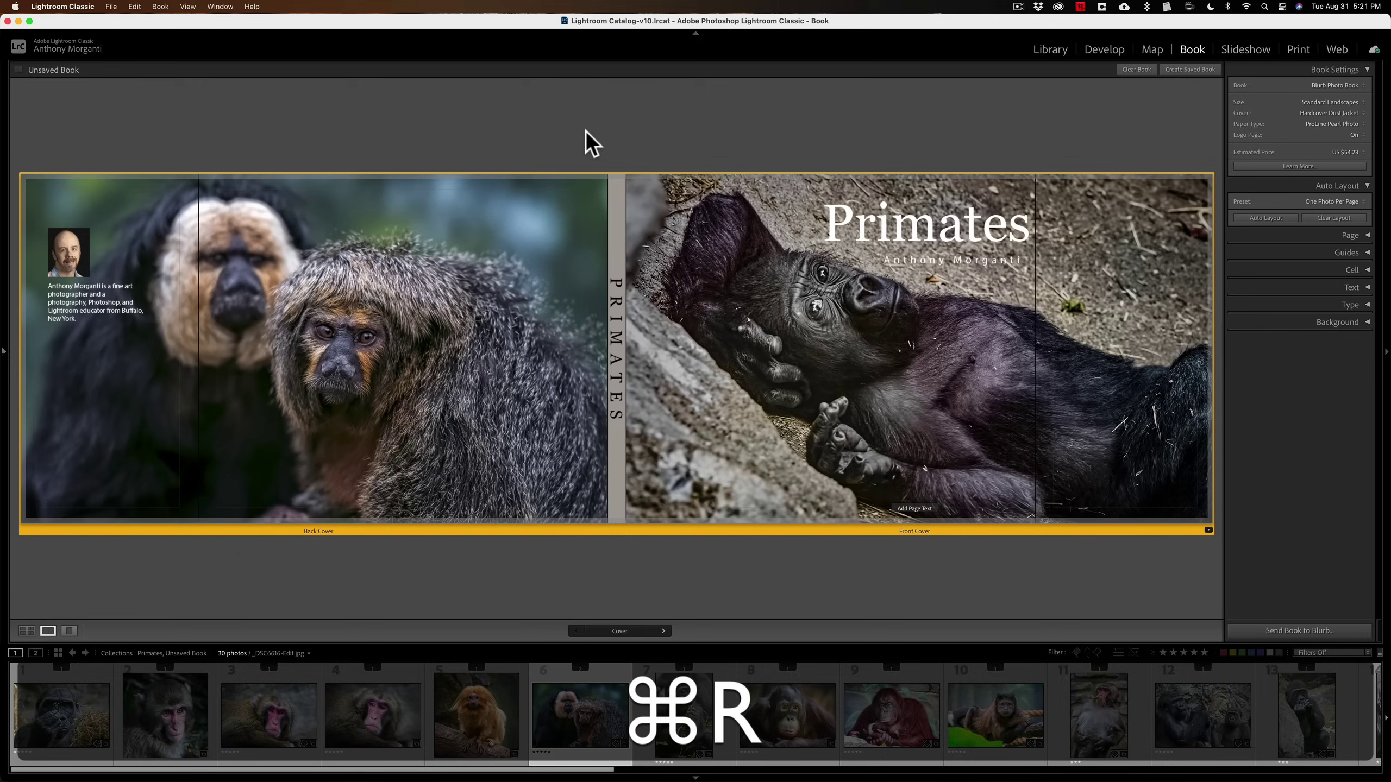
pyautogui.press('Right')
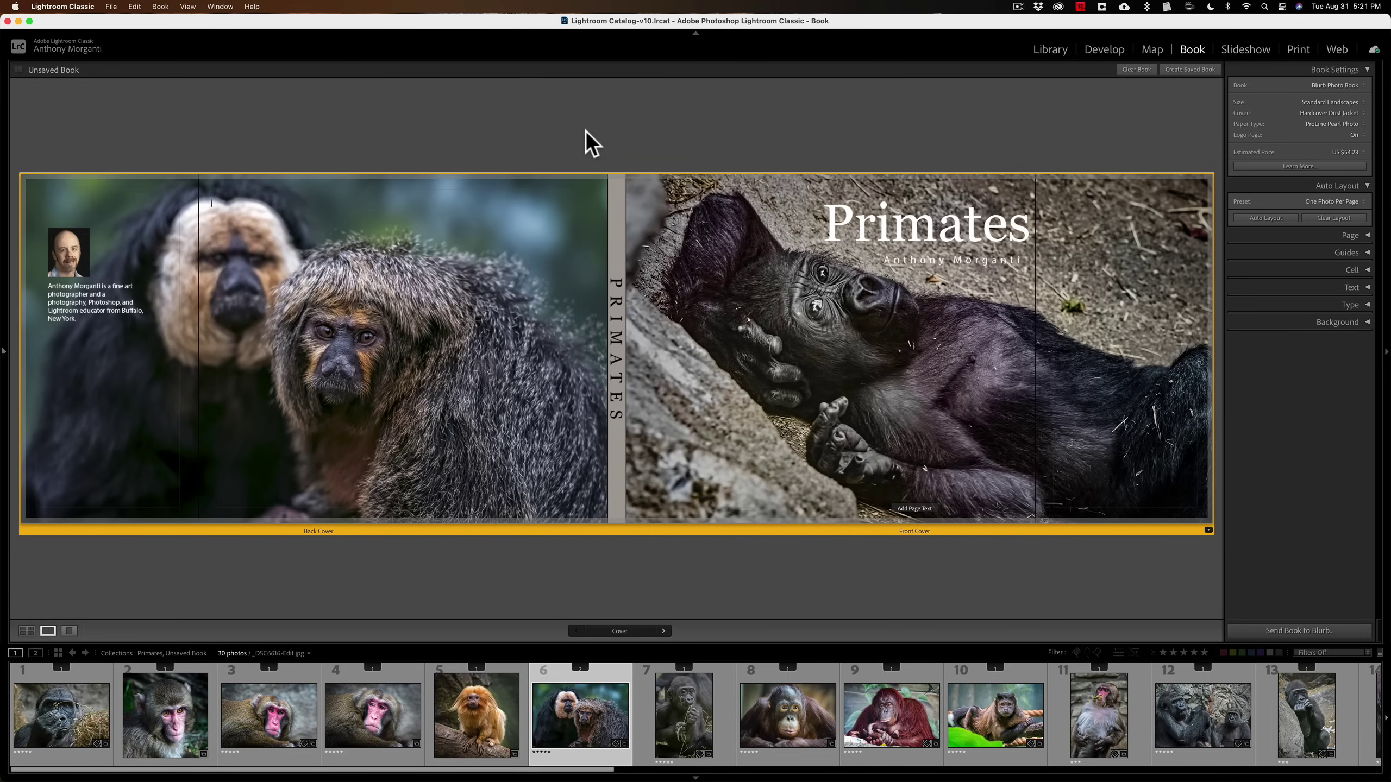
# Page forward from the cover through the book's spreads to pages 6 and 7.
pyautogui.click(662, 631)
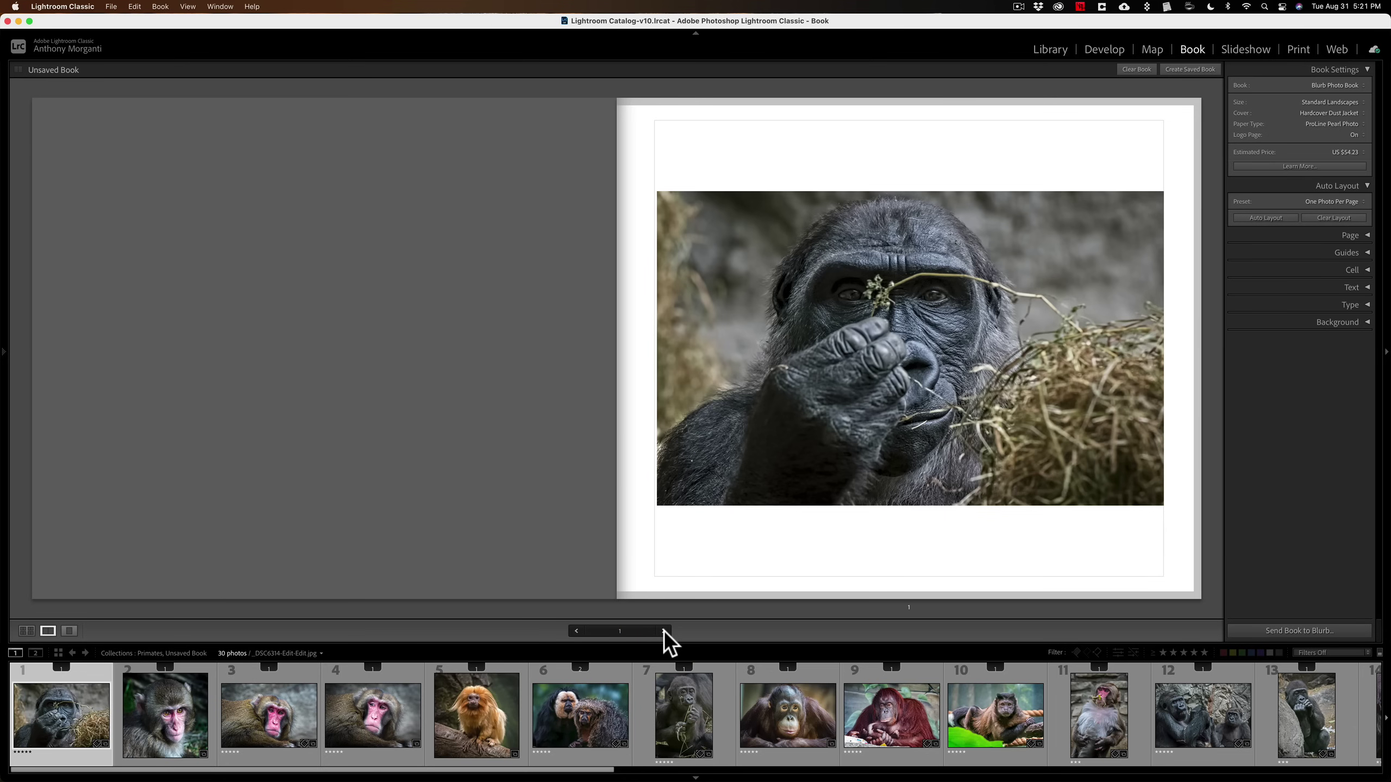
pyautogui.click(662, 631)
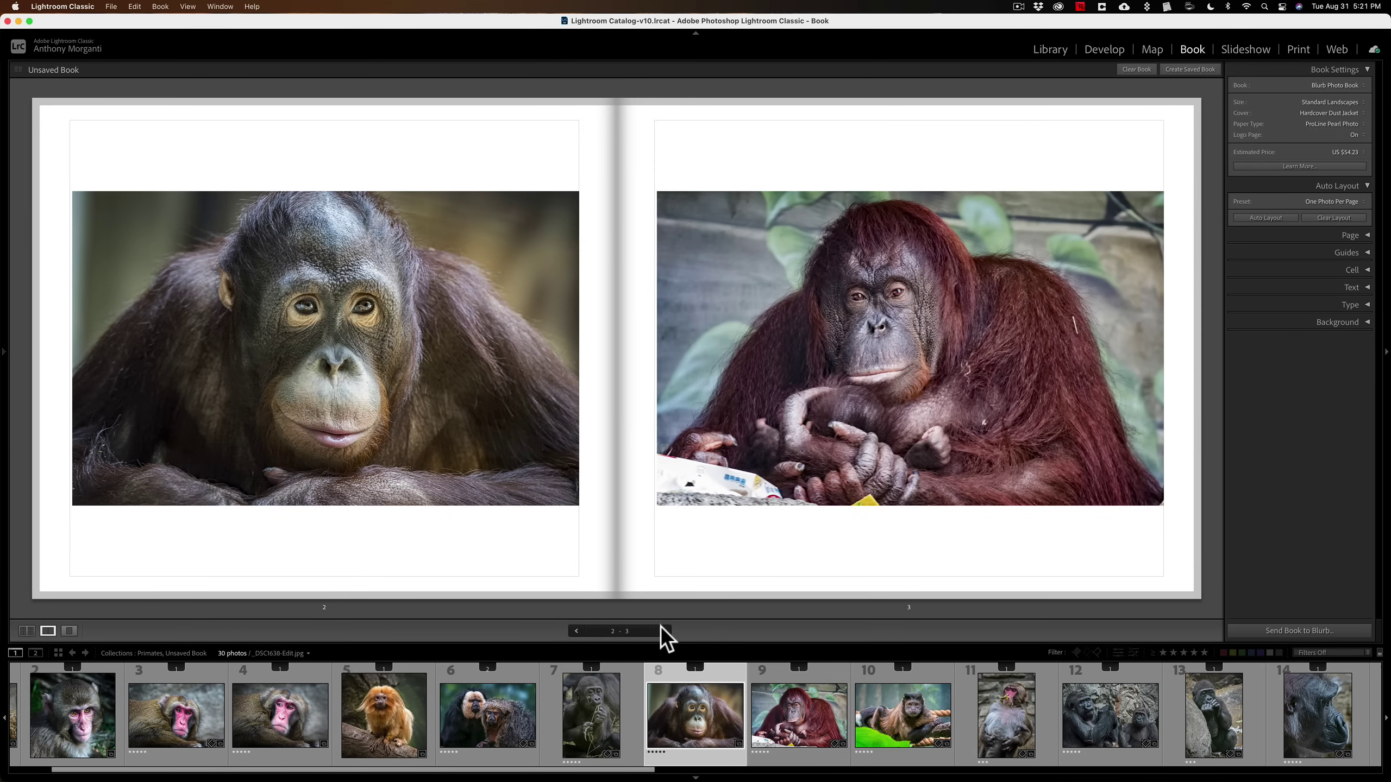
pyautogui.click(662, 631)
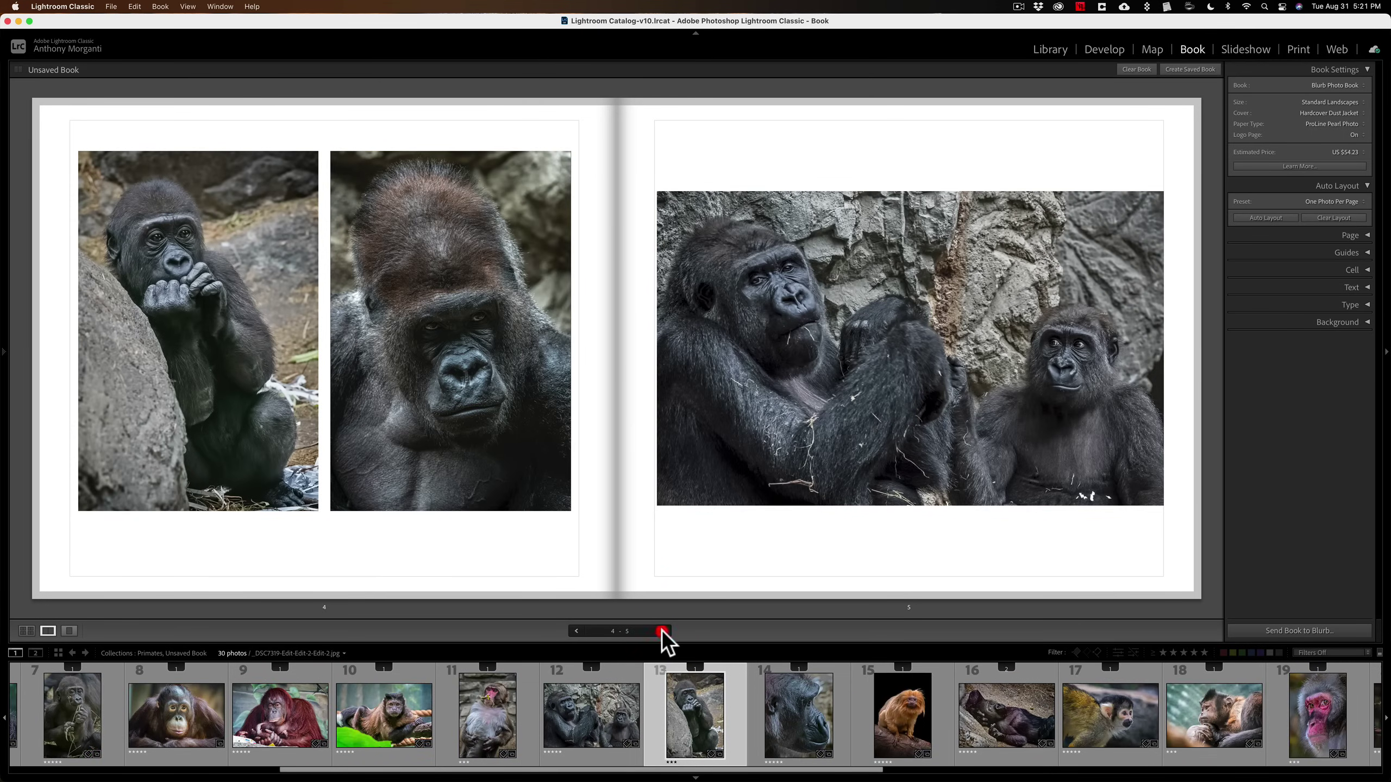
pyautogui.click(663, 630)
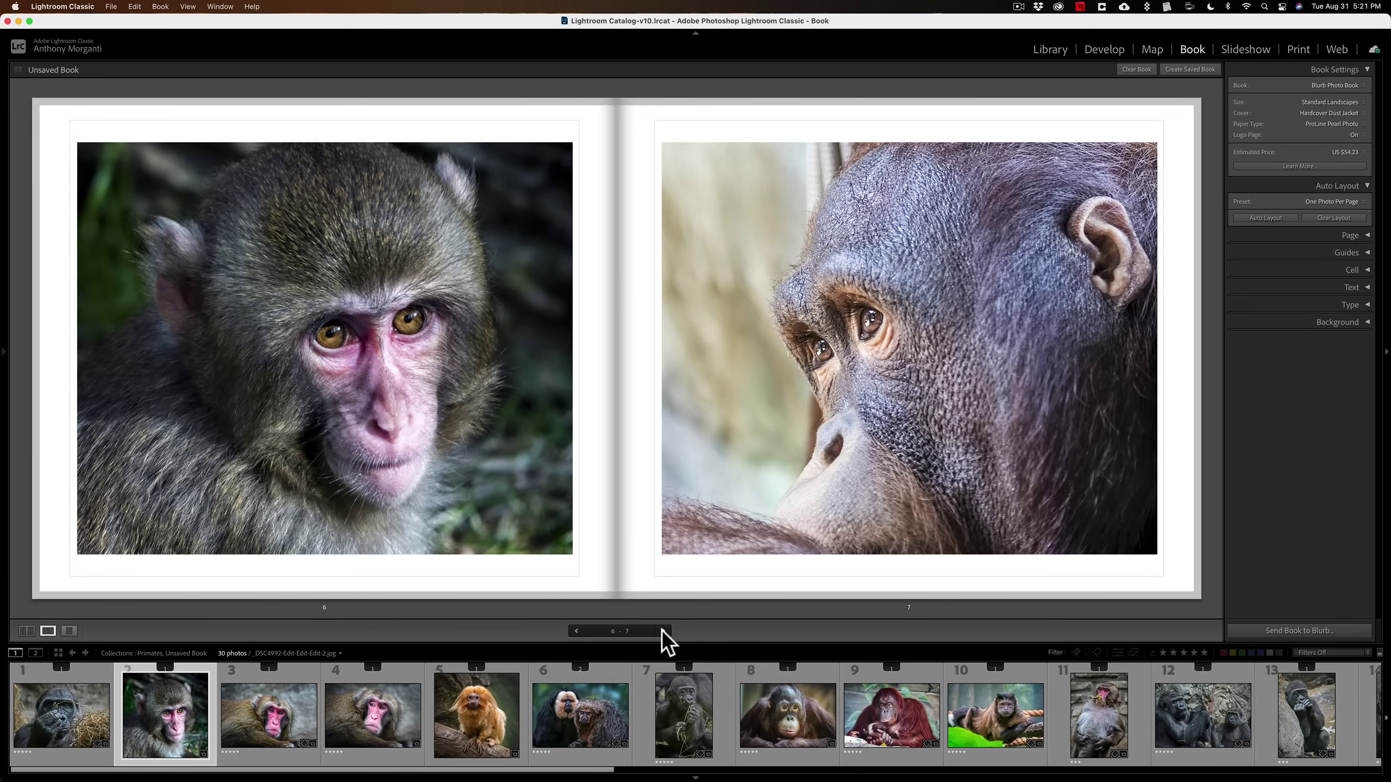
# Page forward from pages 6 and 7 through the remaining spreads to page 26, examining the photo layouts.
pyautogui.click(661, 631)
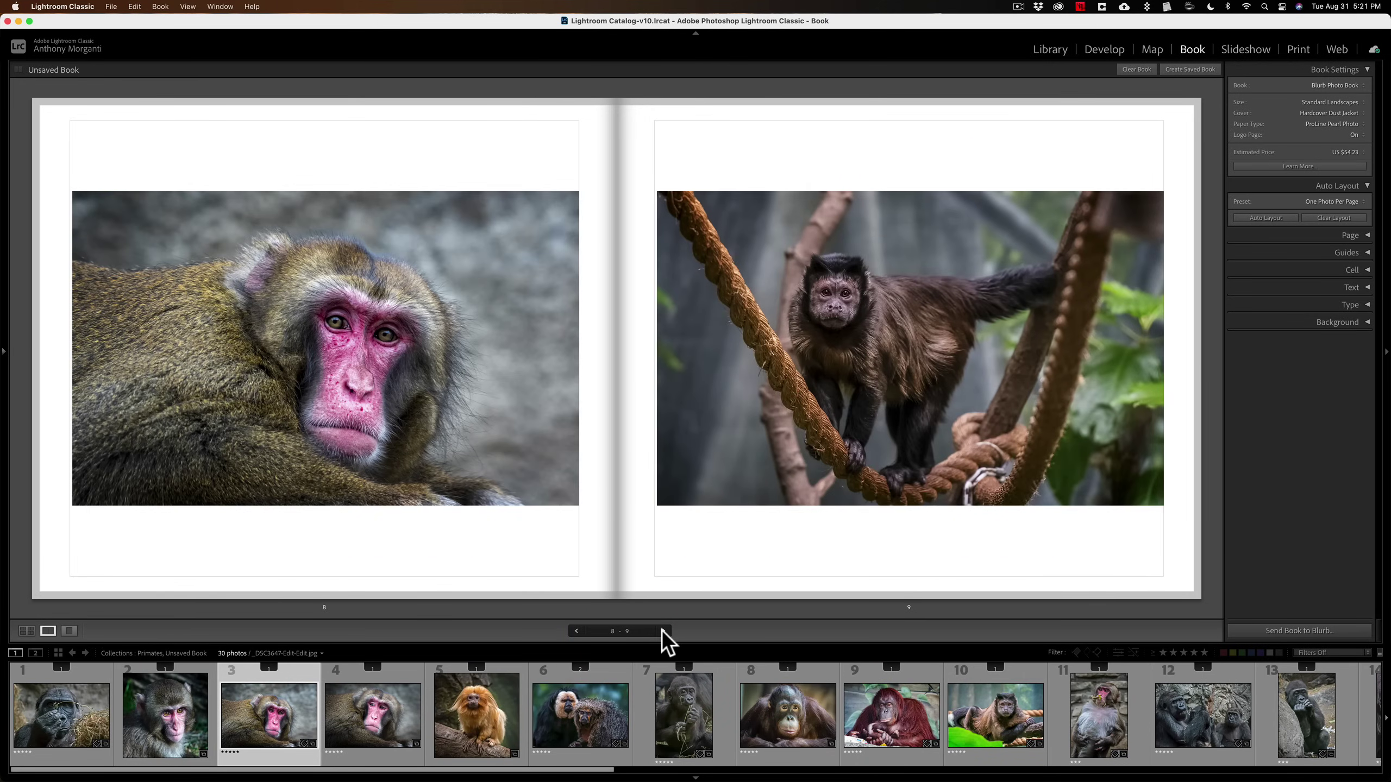
pyautogui.click(662, 631)
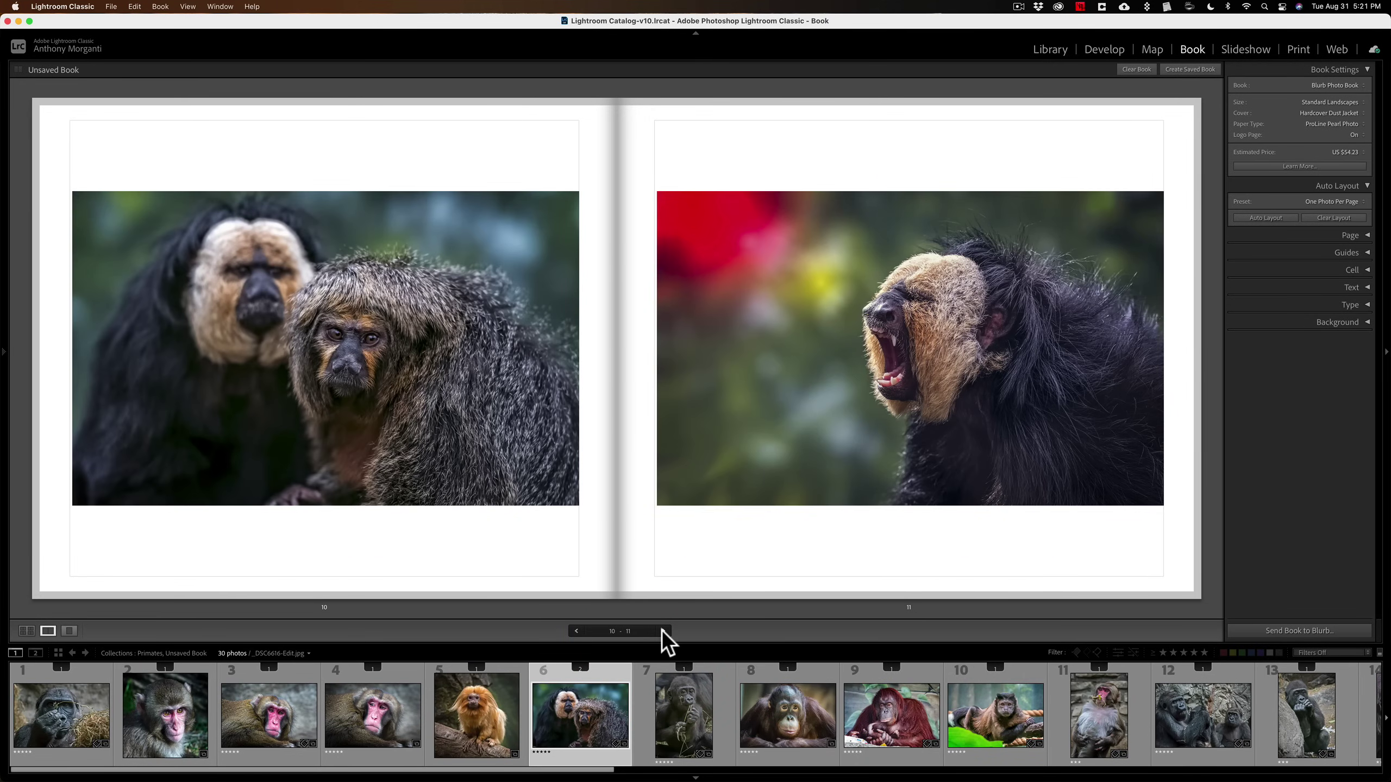
pyautogui.click(662, 631)
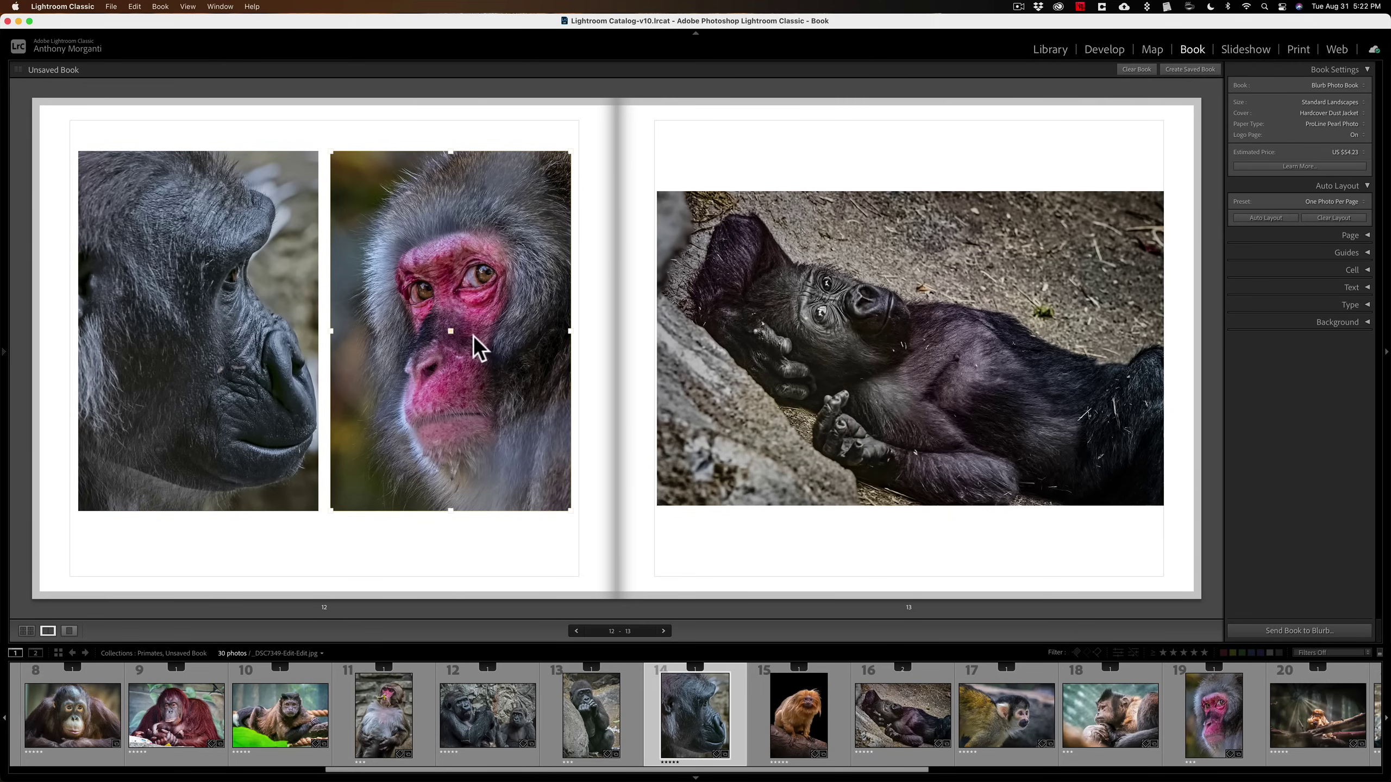
pyautogui.click(663, 630)
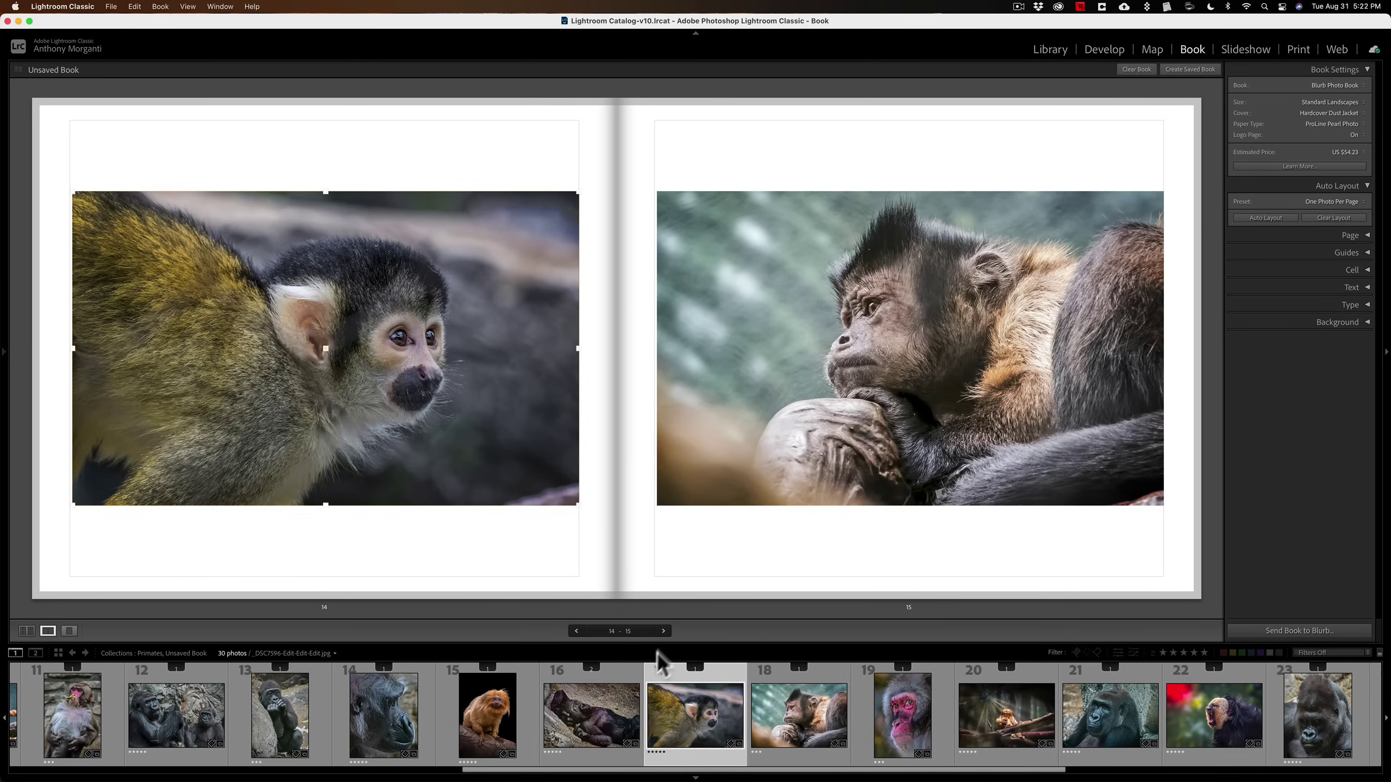
pyautogui.click(663, 630)
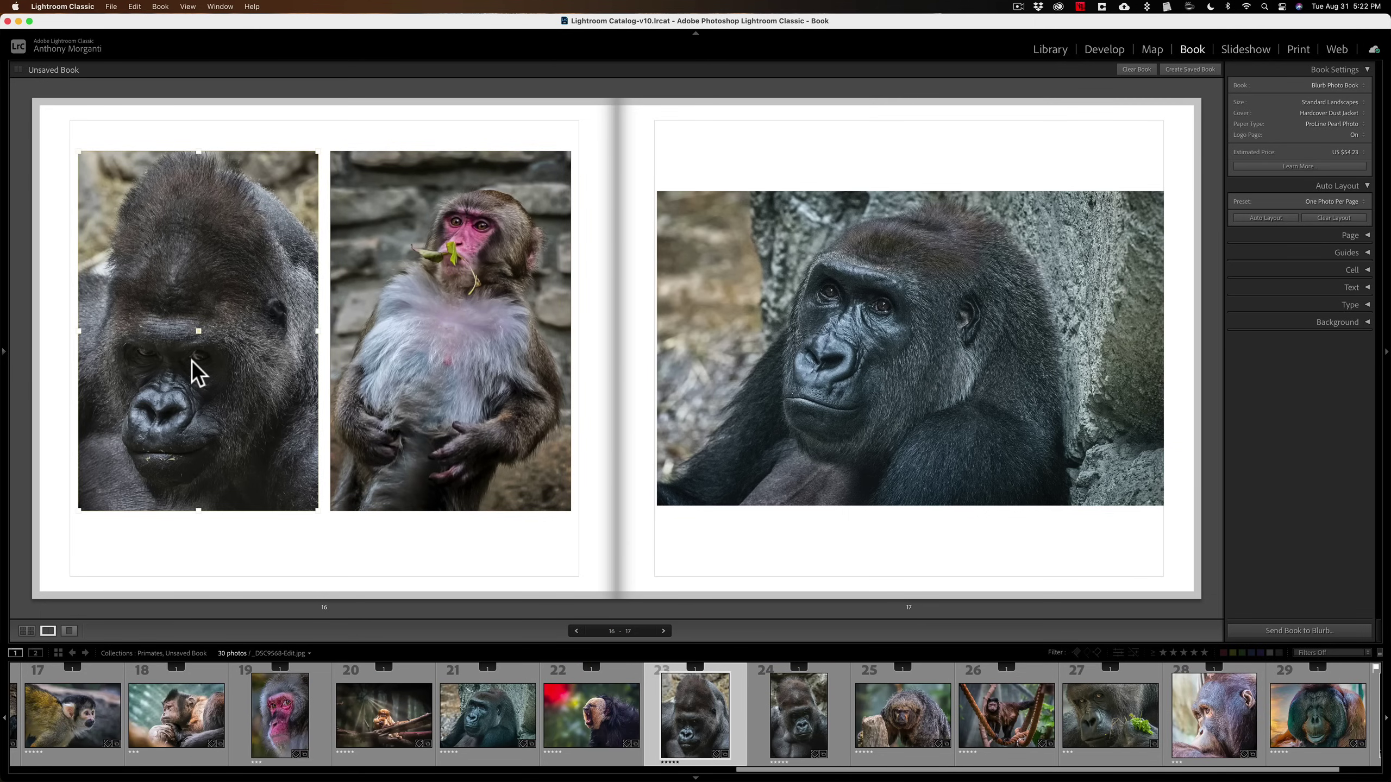
pyautogui.click(664, 631)
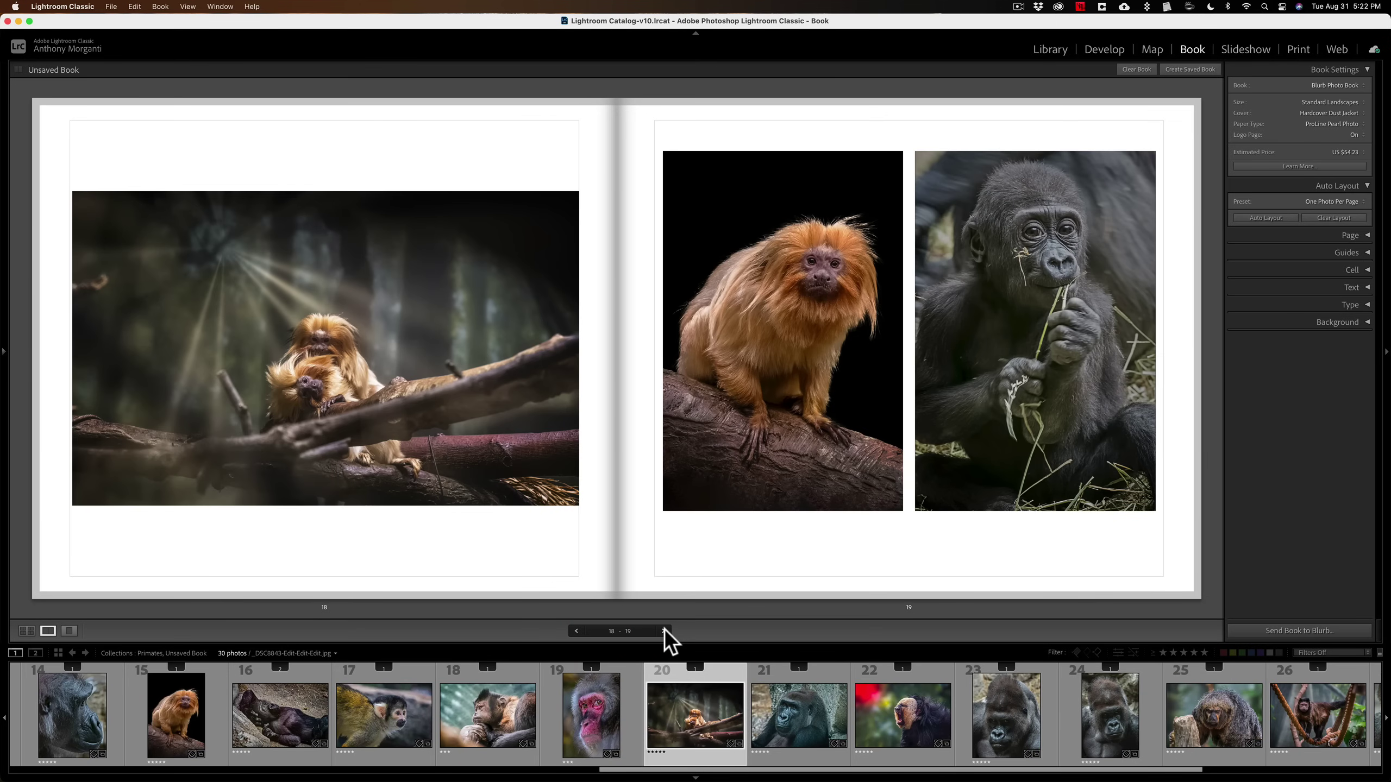
pyautogui.click(664, 631)
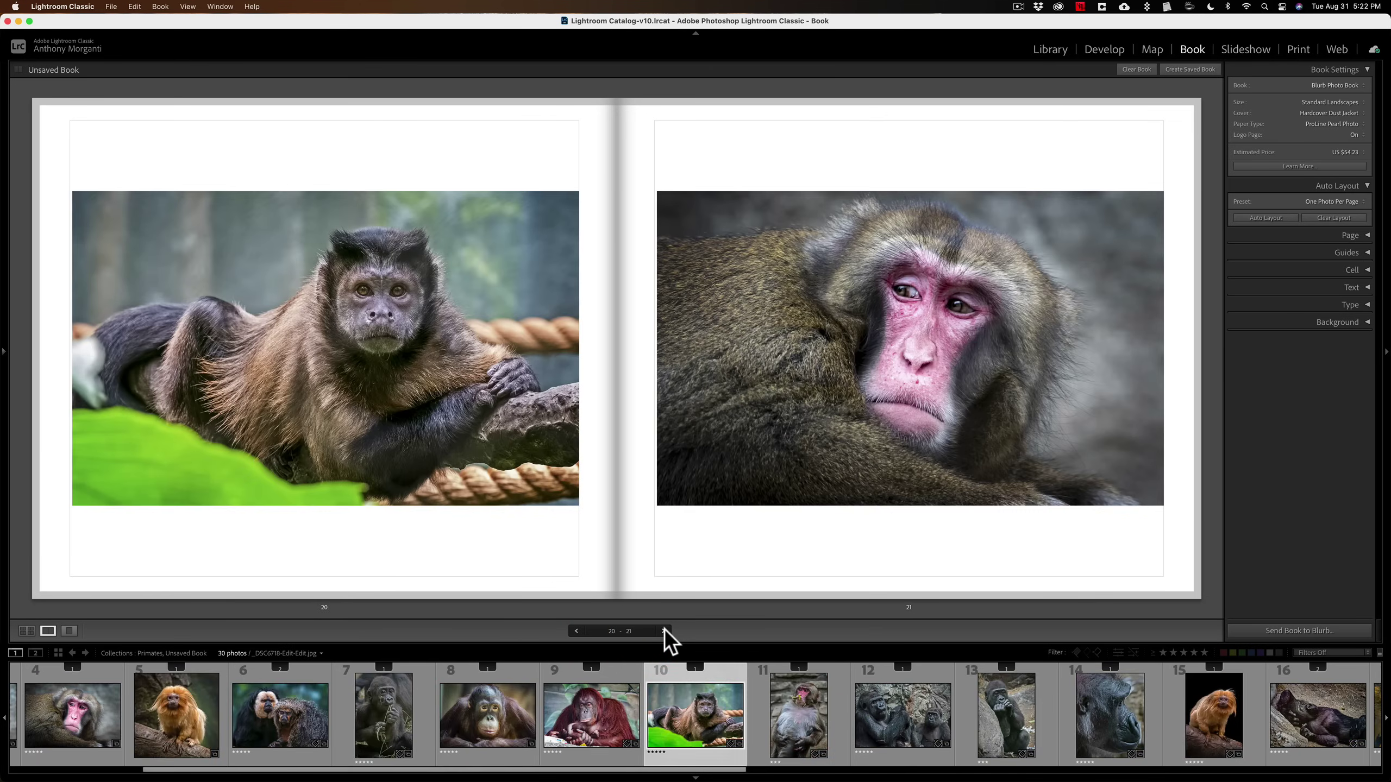
pyautogui.click(665, 631)
pyautogui.click(664, 631)
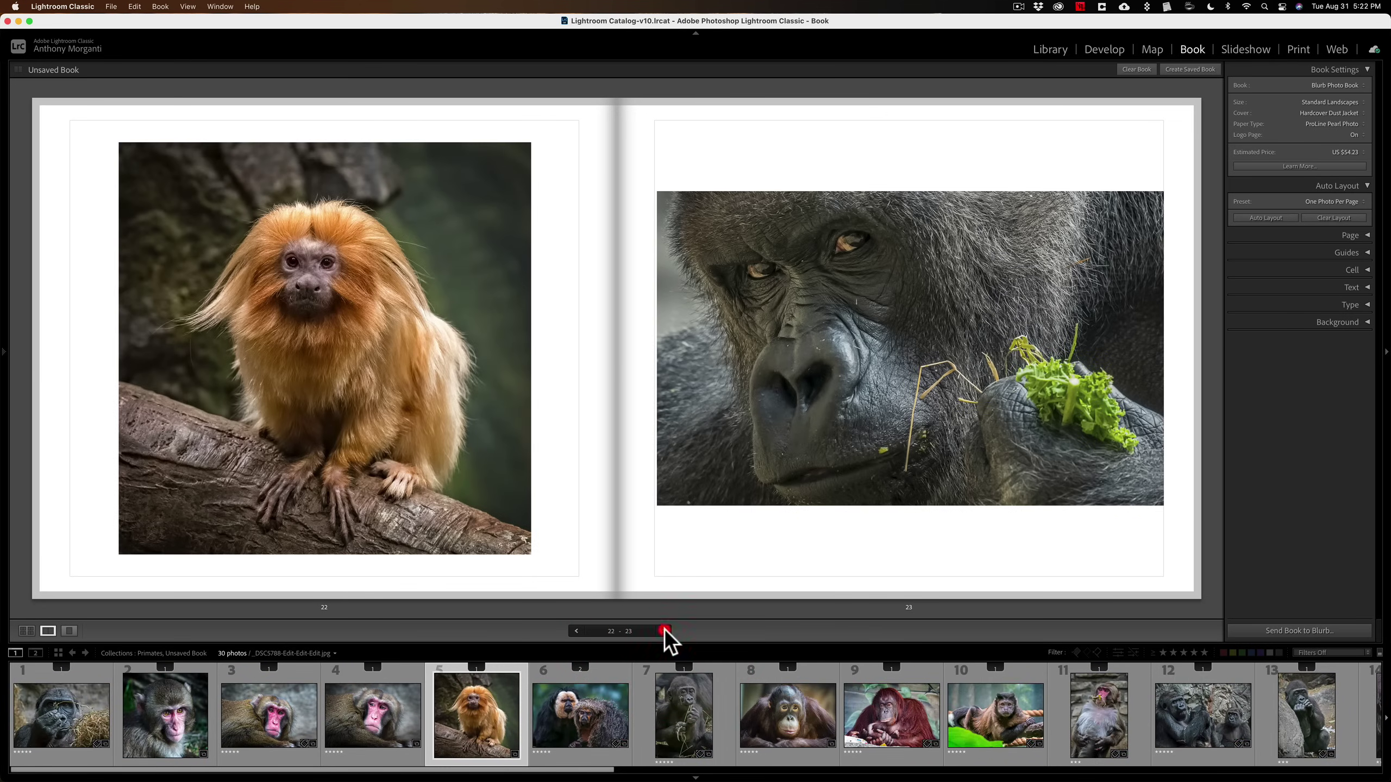
pyautogui.click(664, 631)
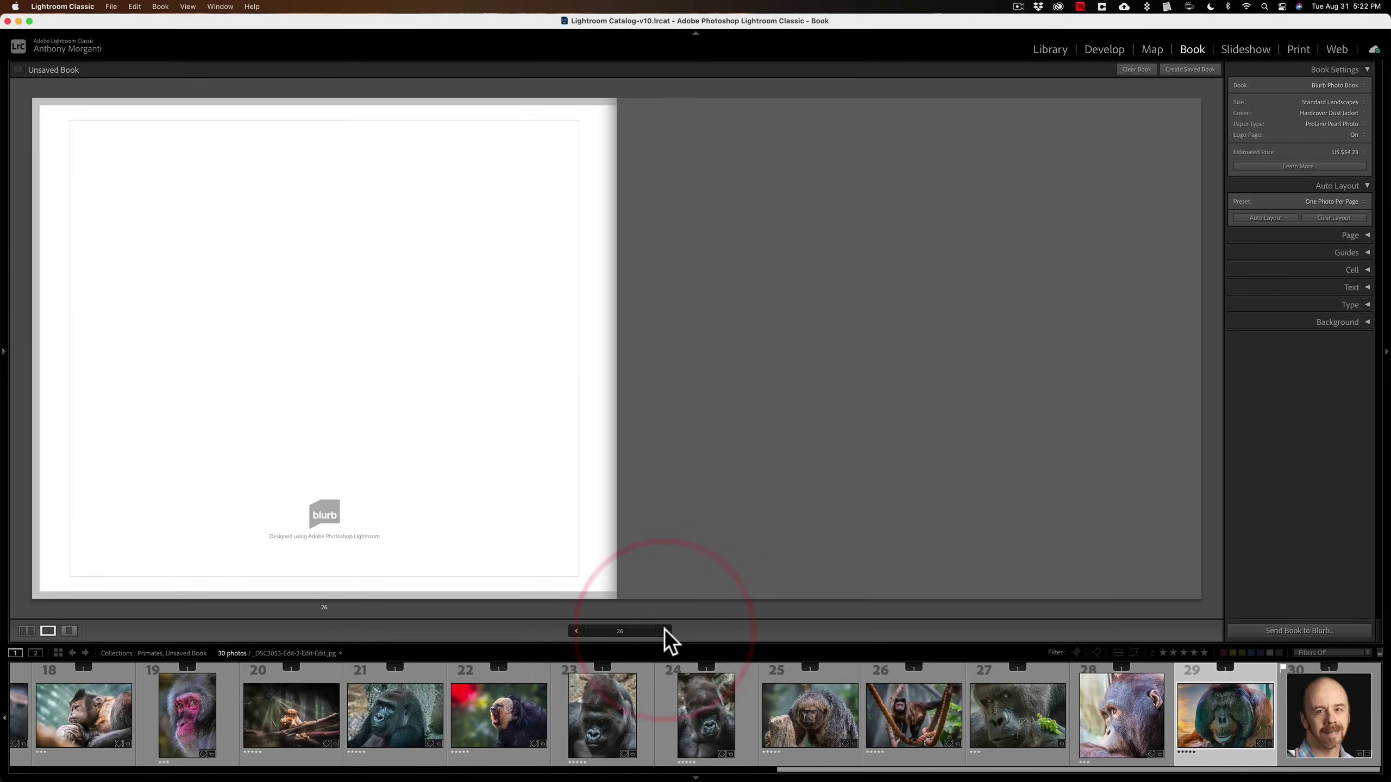
# Return to the multi-page view of the whole book and send it to Blurb, accepting that transparent photo areas print as opaque.
pyautogui.press('super+e')
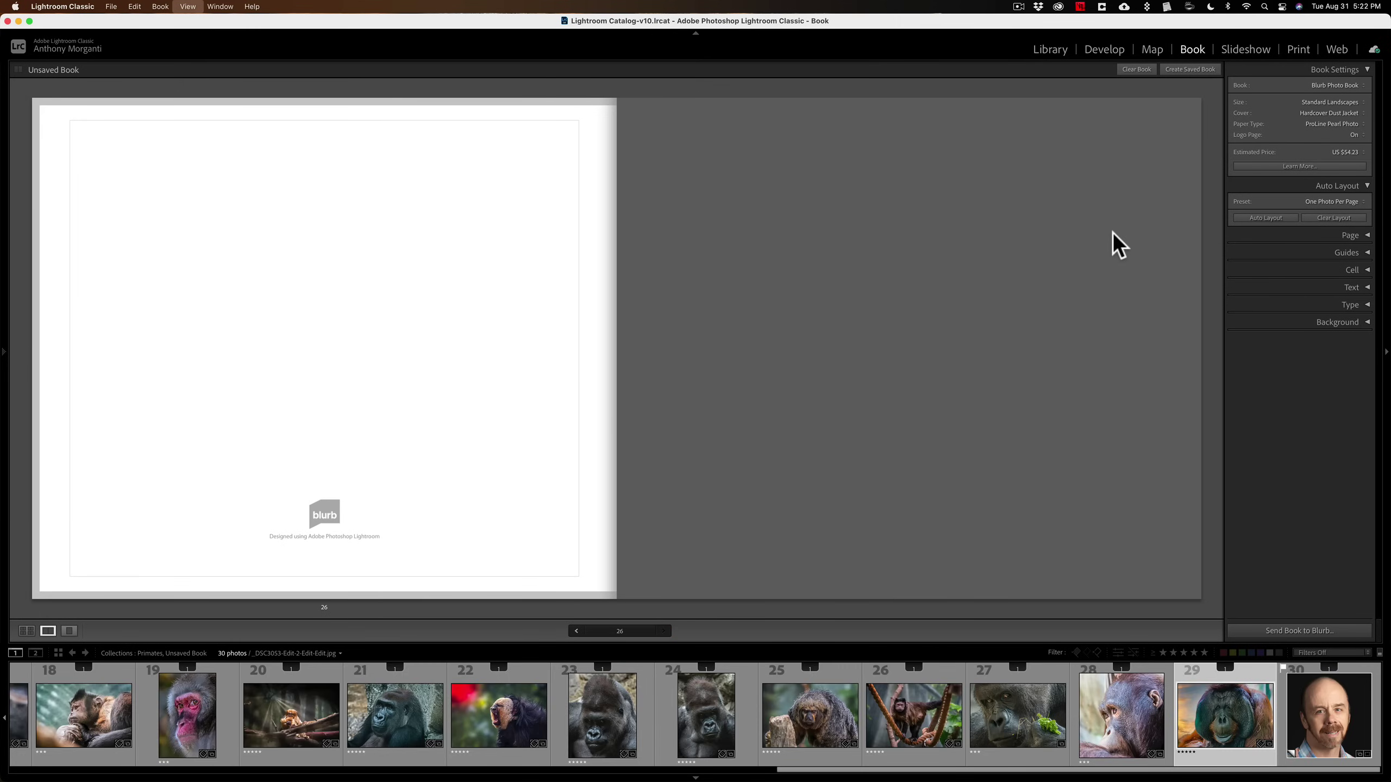
pyautogui.press('super+e')
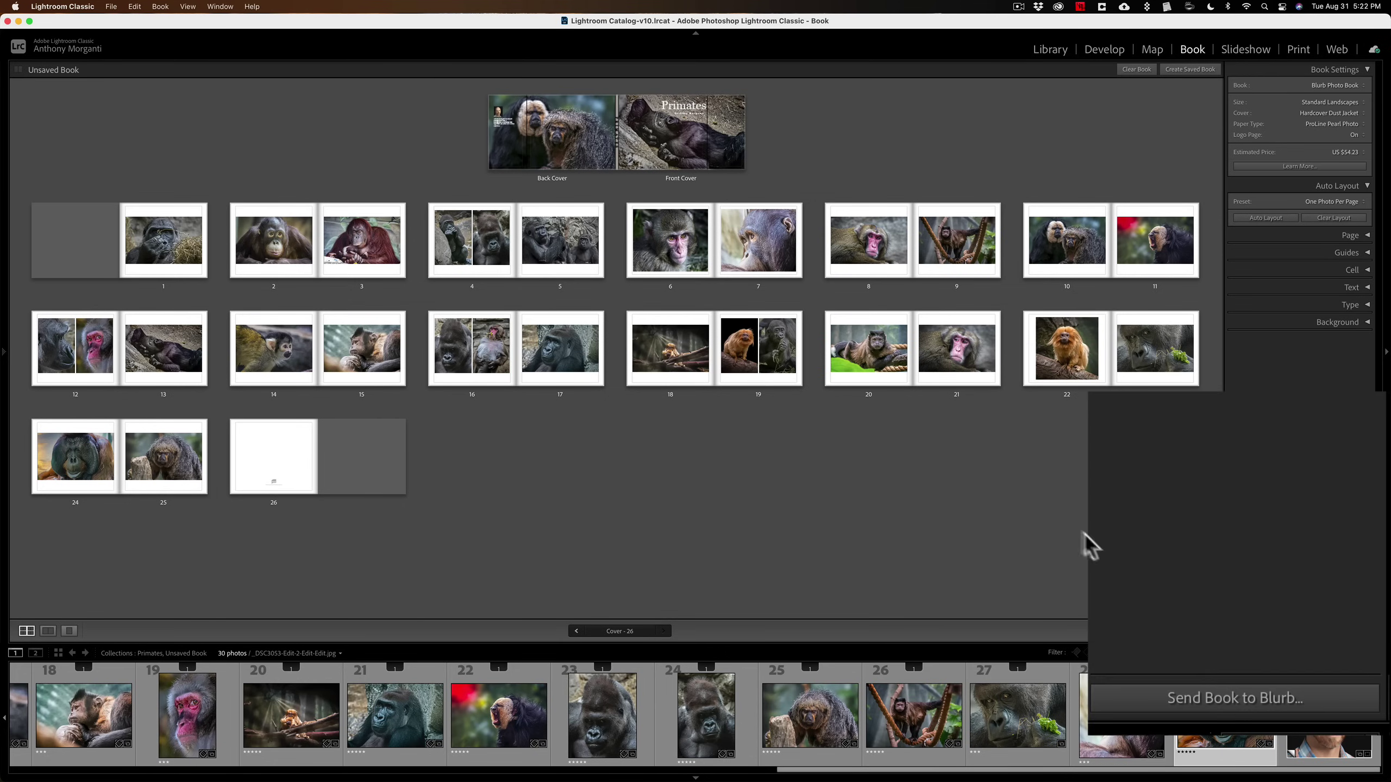
pyautogui.click(1235, 703)
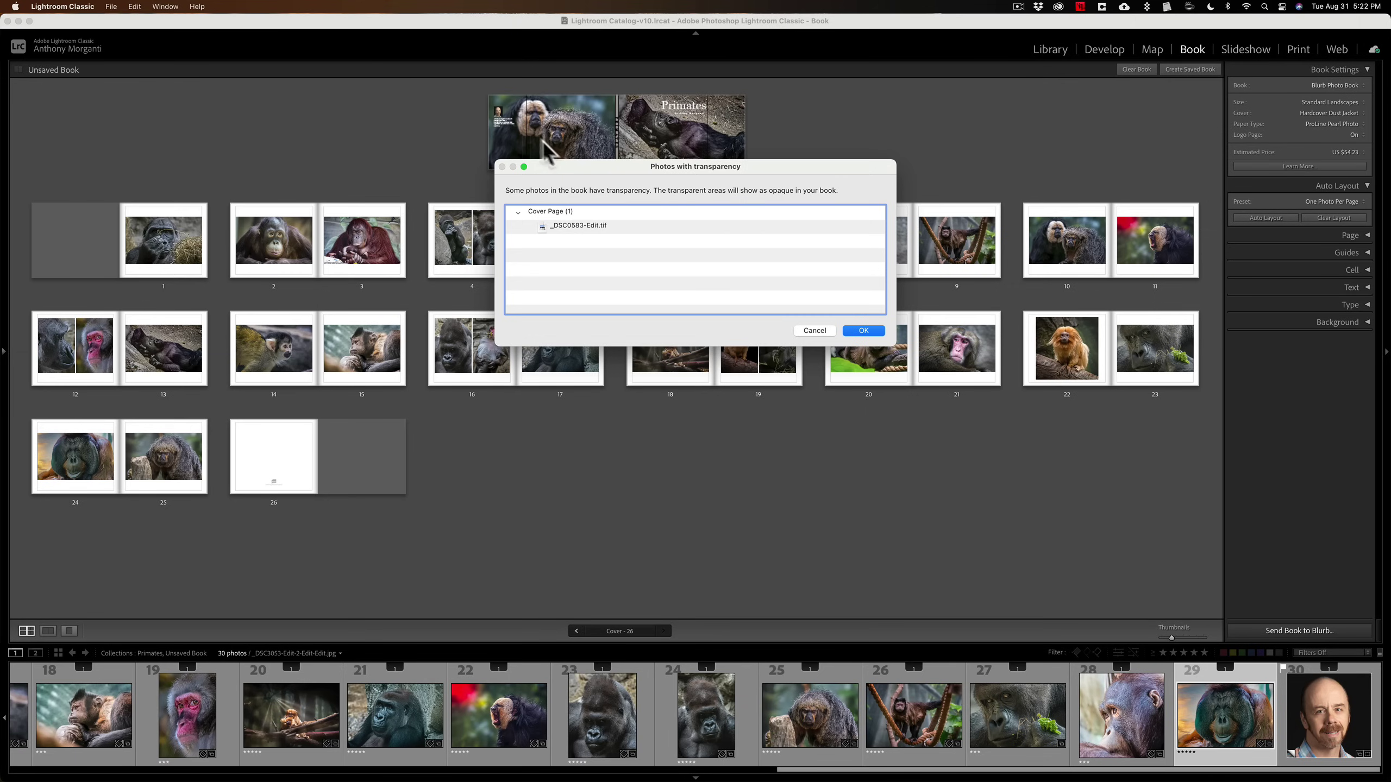
pyautogui.click(863, 330)
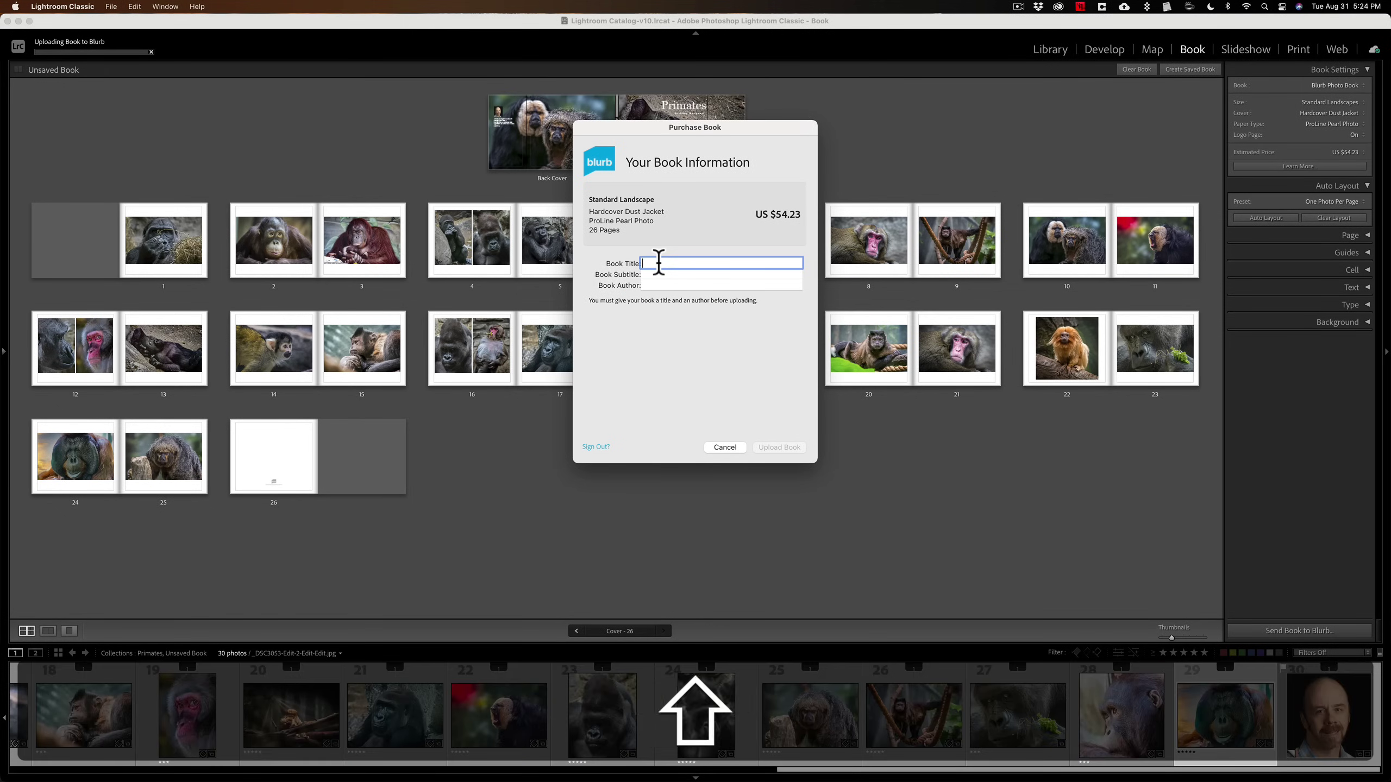
# Enter Primates as the book title, fill in the author's full name, and upload the book to Blurb.
pyautogui.write('Primates')
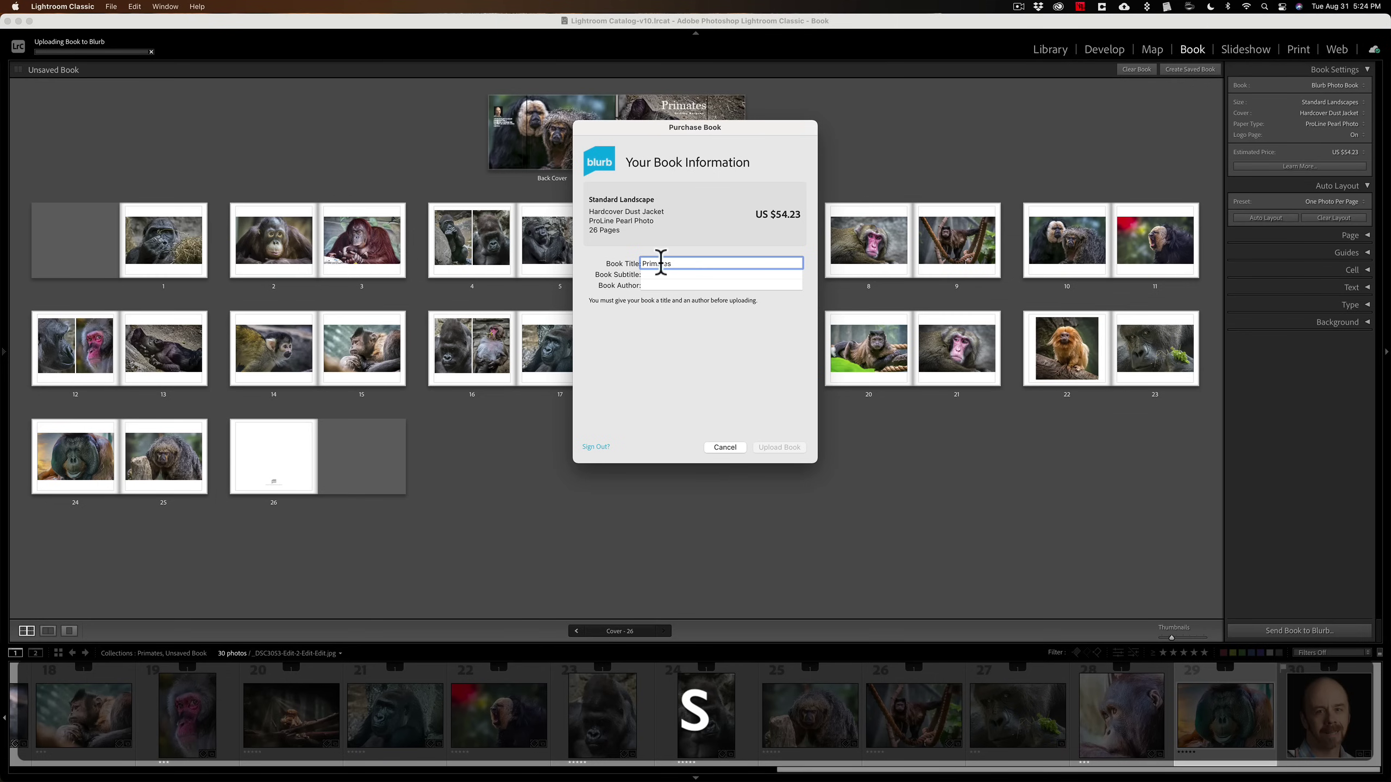
pyautogui.click(672, 283)
pyautogui.write('An')
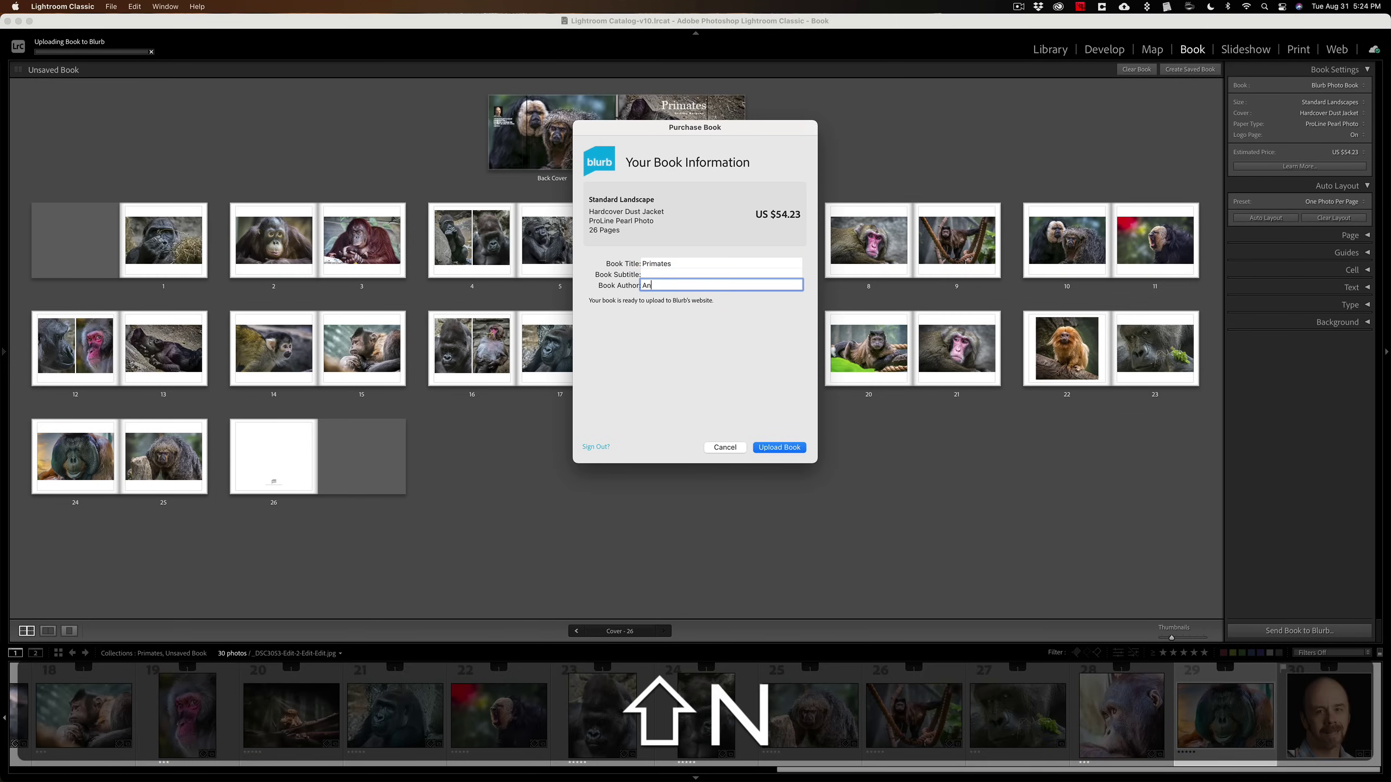
pyautogui.write('thony Morganti')
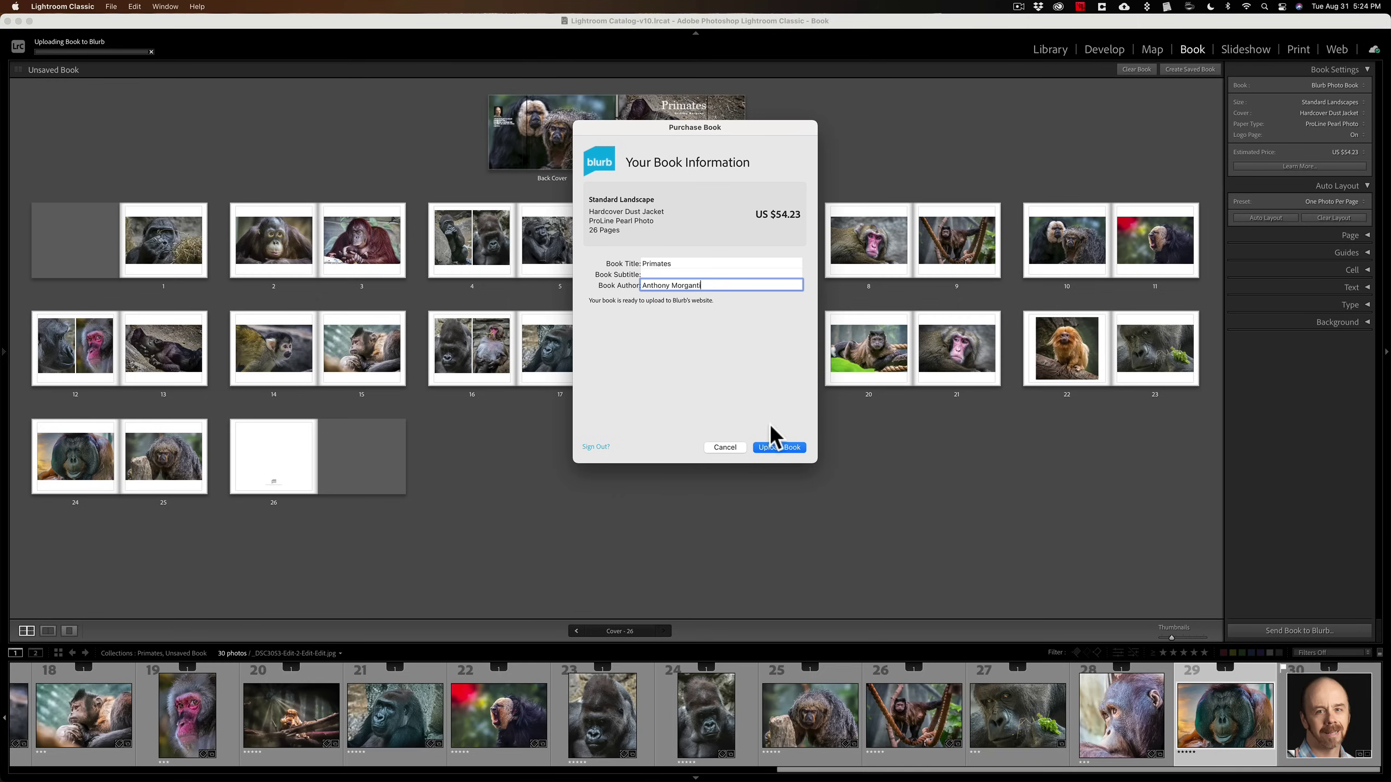
pyautogui.click(781, 446)
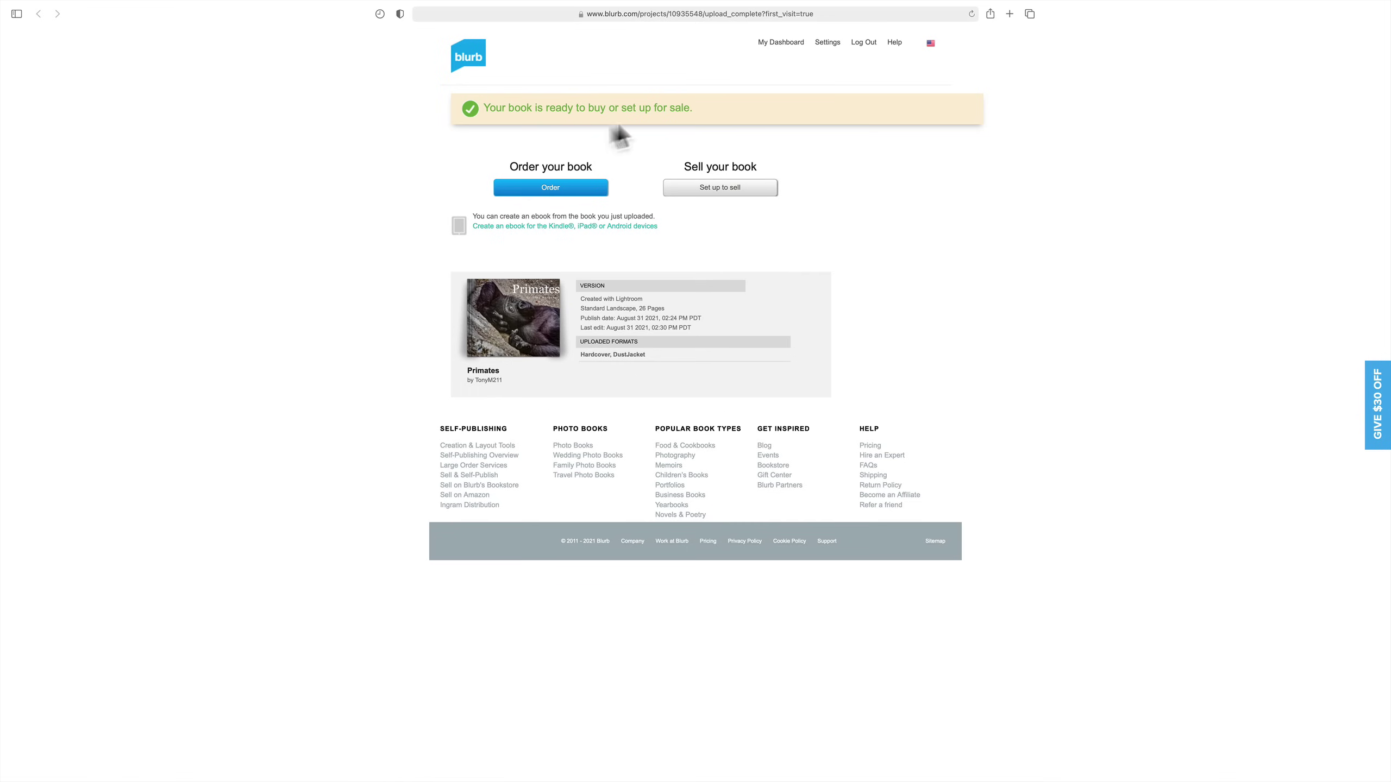
# Start an order for the uploaded Primates book on the Blurb website in the browser.
pyautogui.click(545, 189)
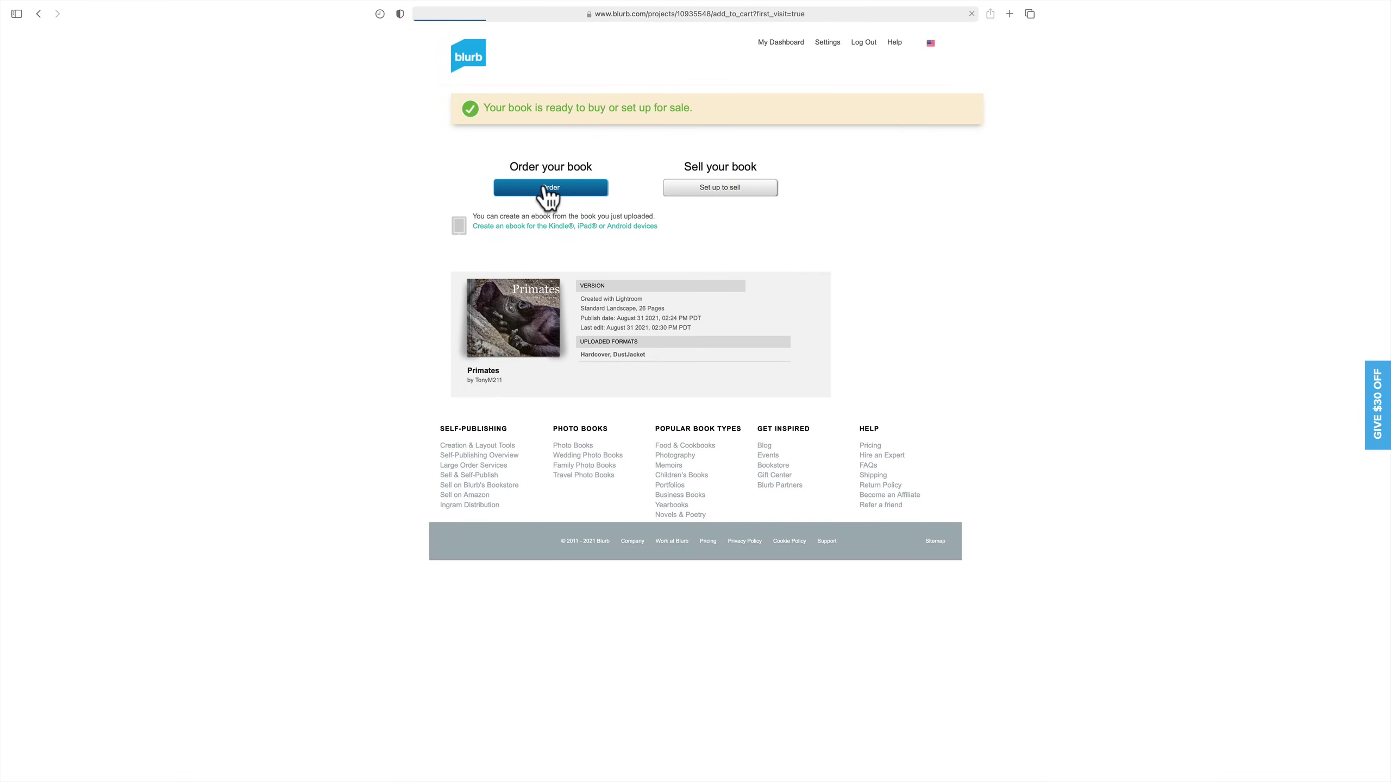